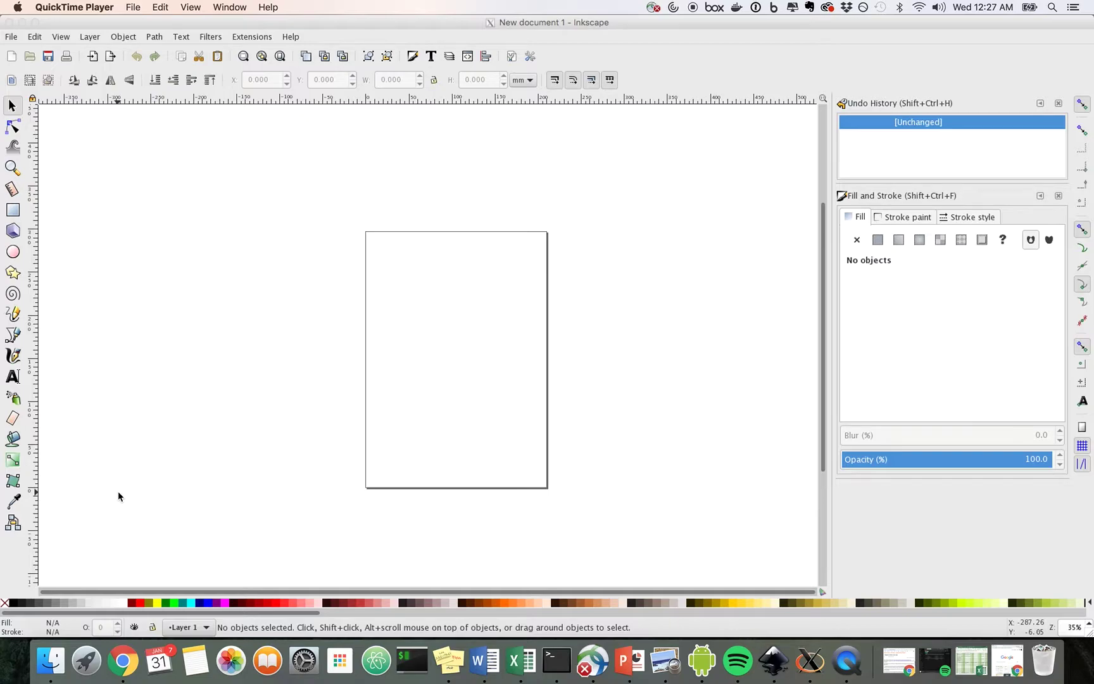
# Switch to Chrome and search Google Images for "denver nuggets logo".
pyautogui.click(123, 661)
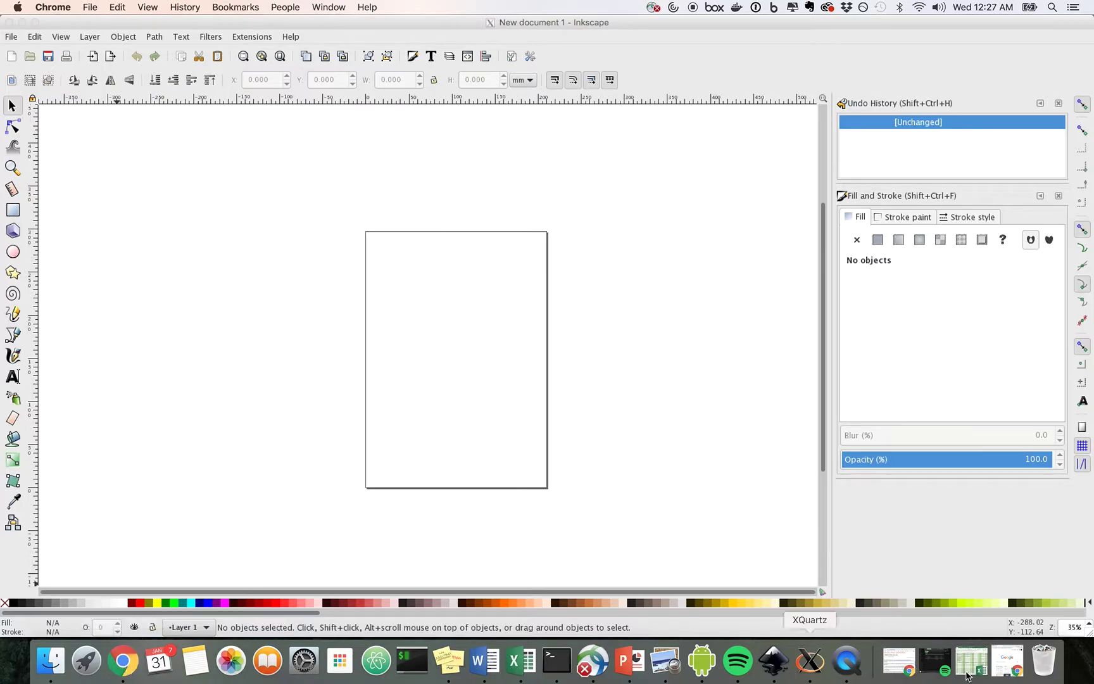
pyautogui.click(1019, 677)
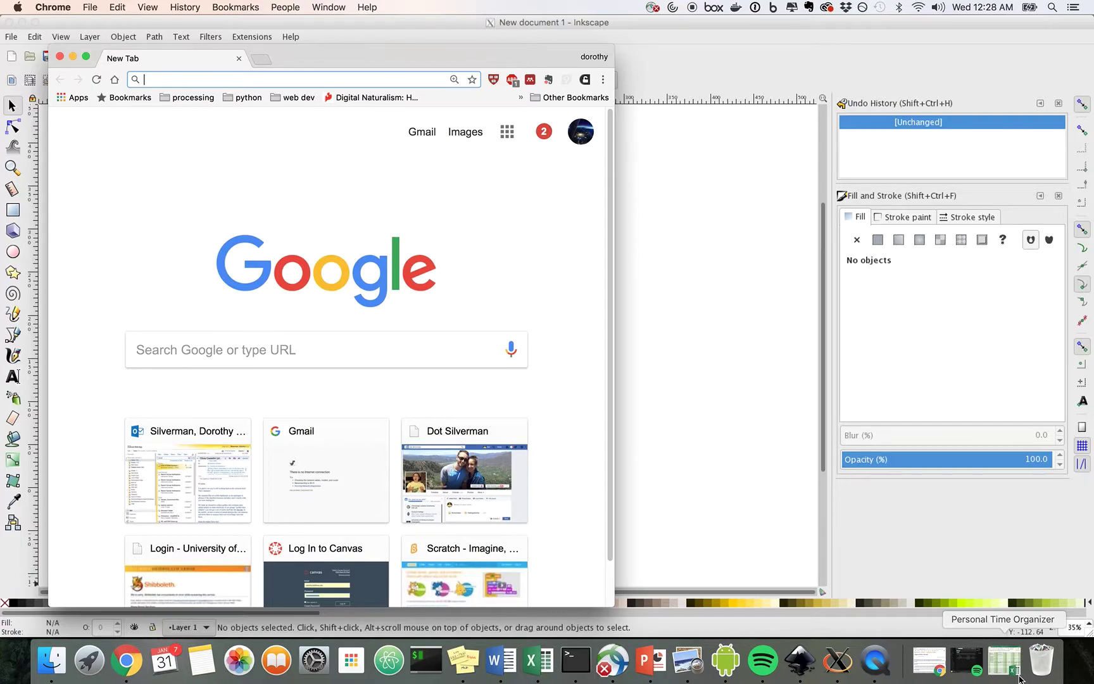
pyautogui.write('denver nuggest logo')
pyautogui.press('Return')
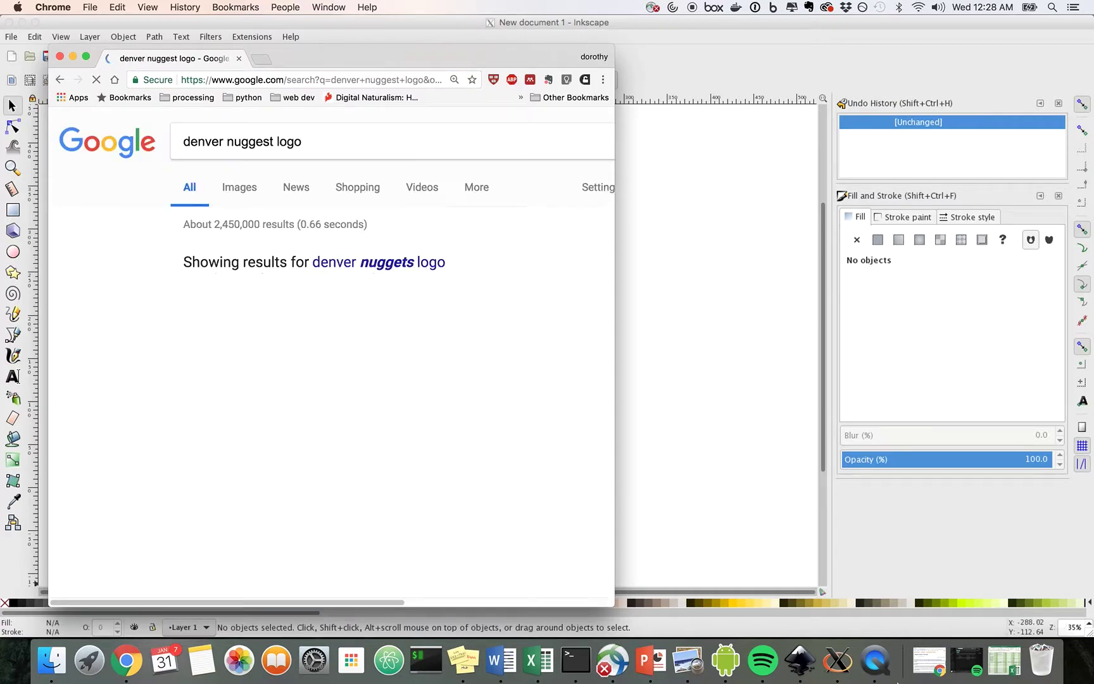
pyautogui.click(237, 189)
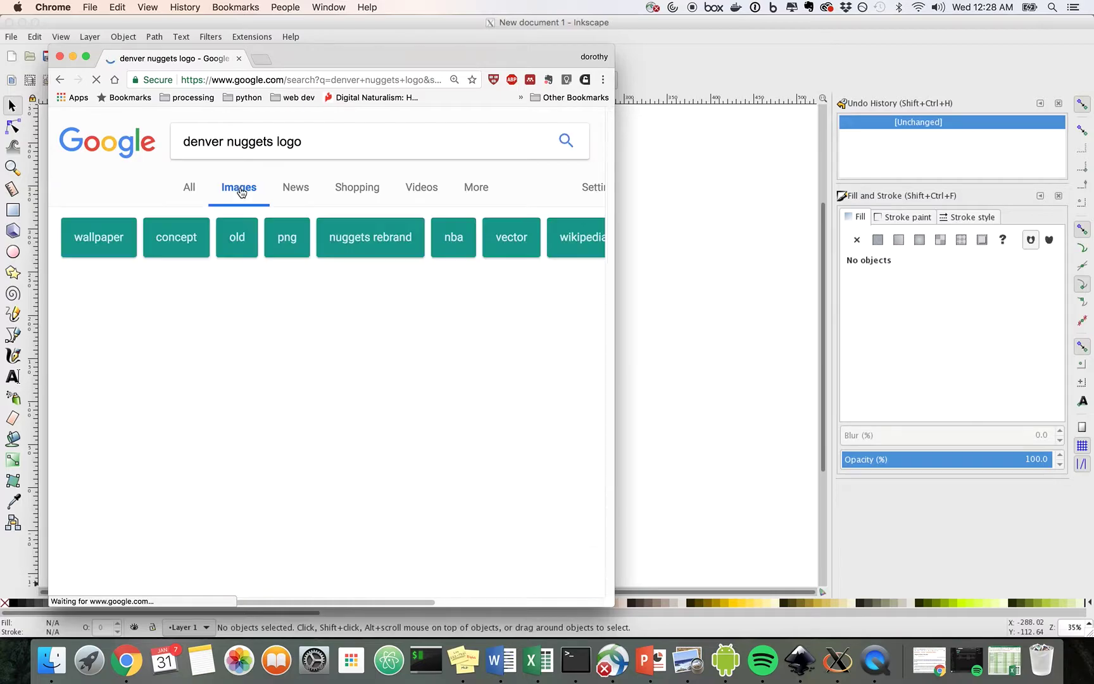
# Save the 1280 × 888 Wikipedia version of the Denver Nuggets logo to the Desktop as 1280px-Denver_Nuggets.svg.png.
pyautogui.scroll(-1, 218, 390)
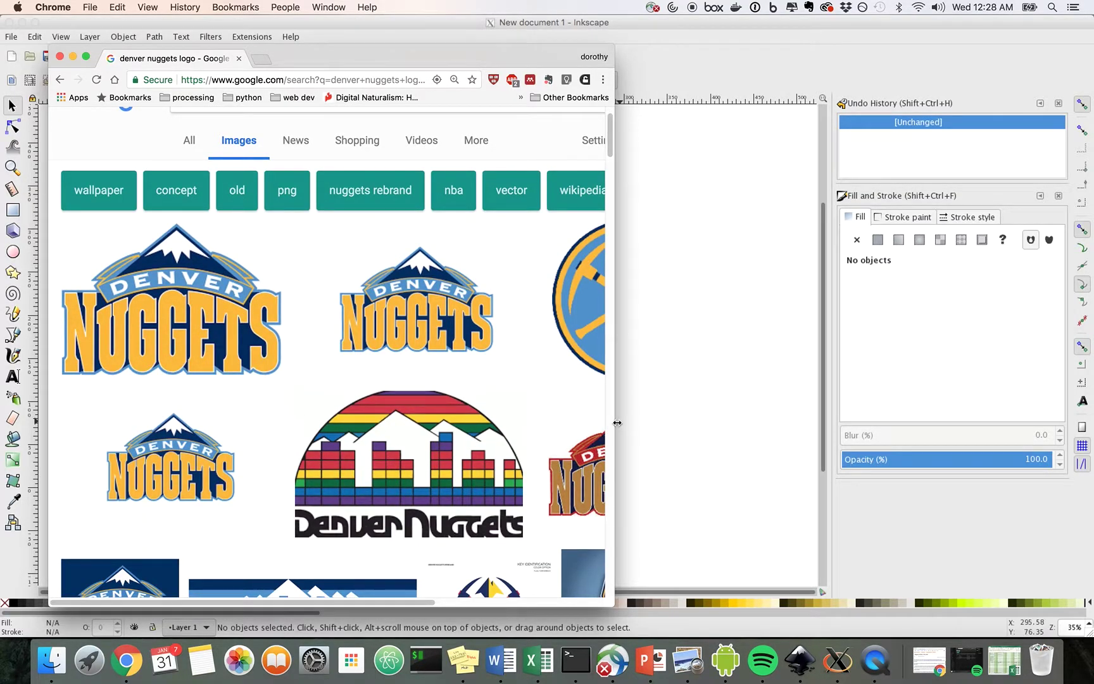
pyautogui.moveTo(614, 422); pyautogui.dragTo(755, 422)
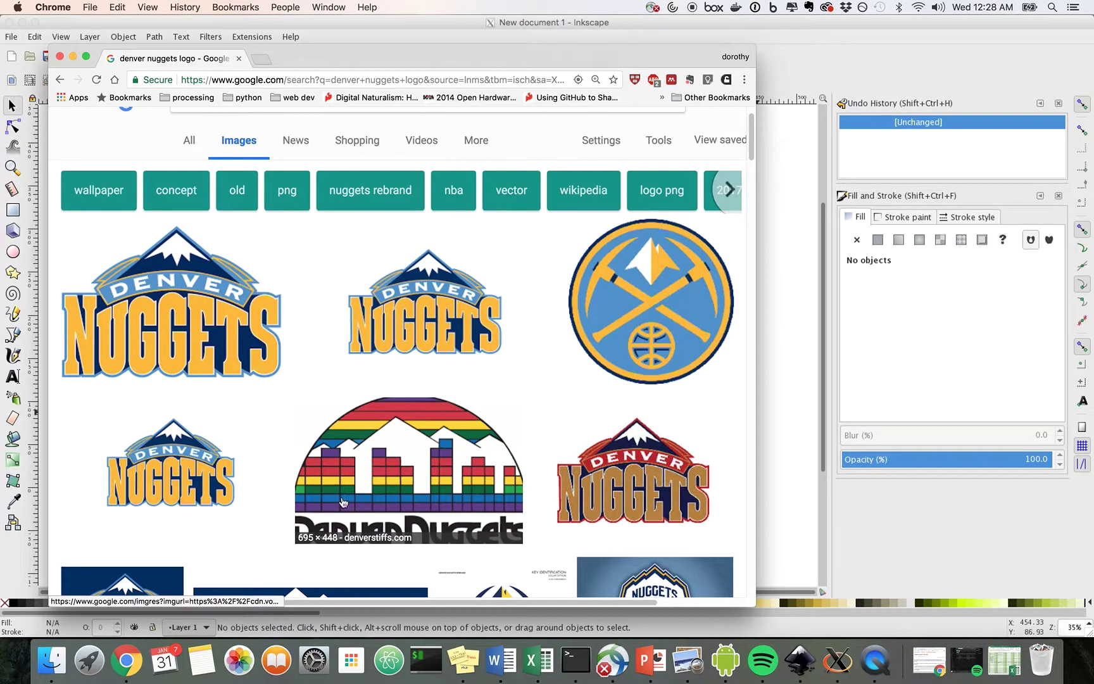
pyautogui.scroll(-3, 358, 477)
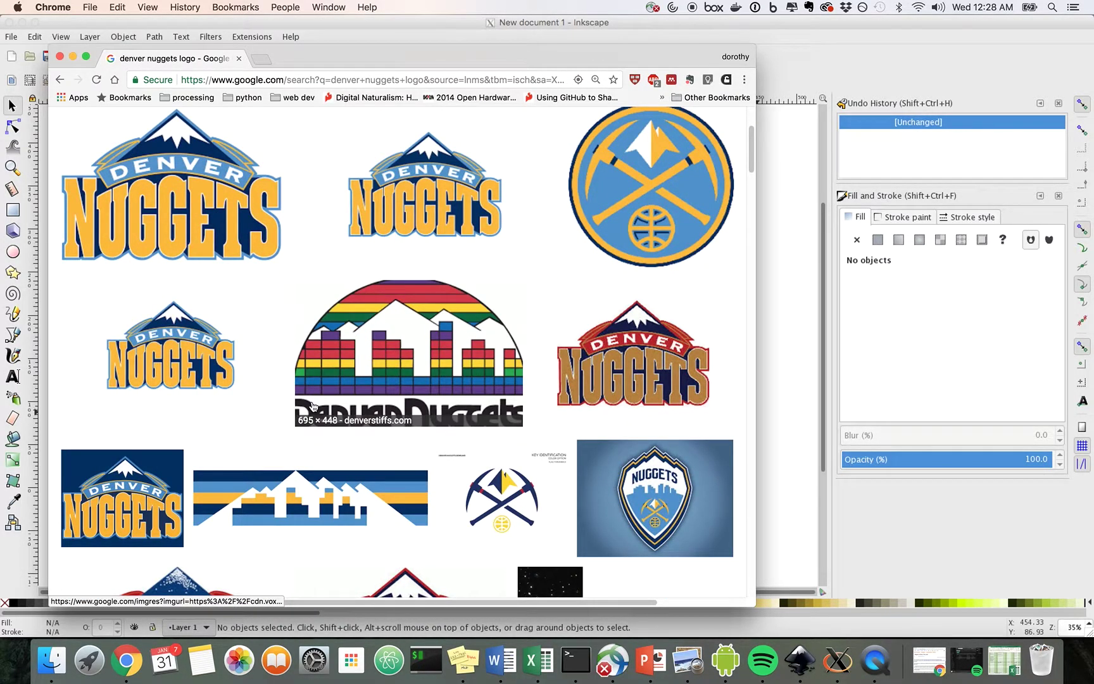
pyautogui.scroll(1, 152, 216)
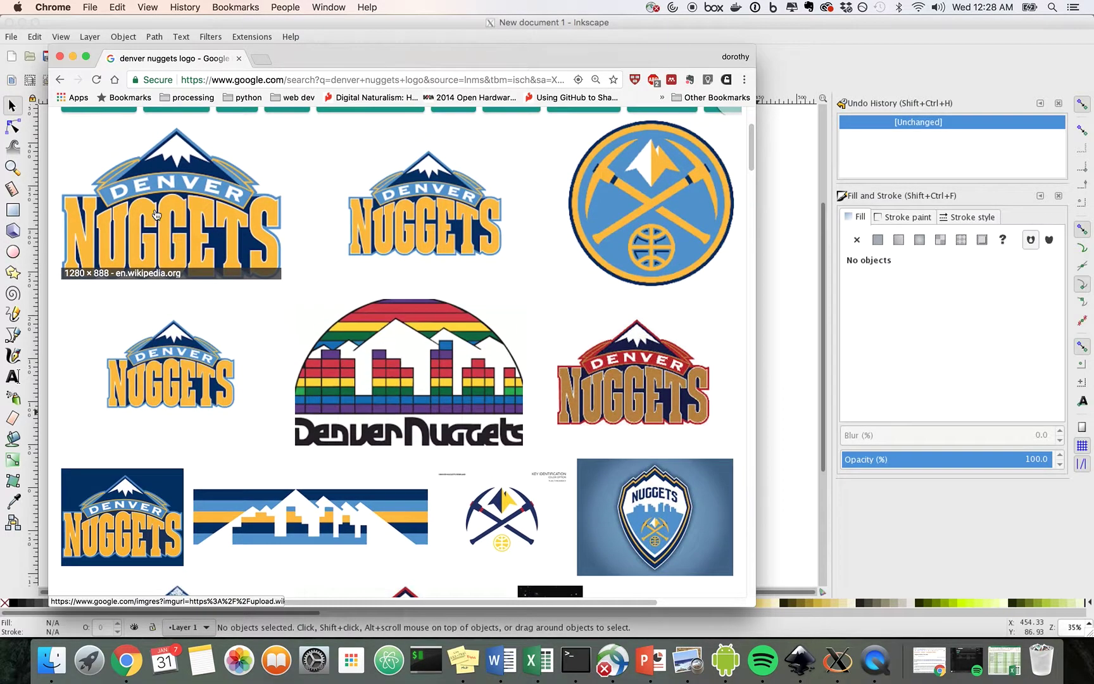
pyautogui.click(198, 235)
pyautogui.rightClick(220, 375)
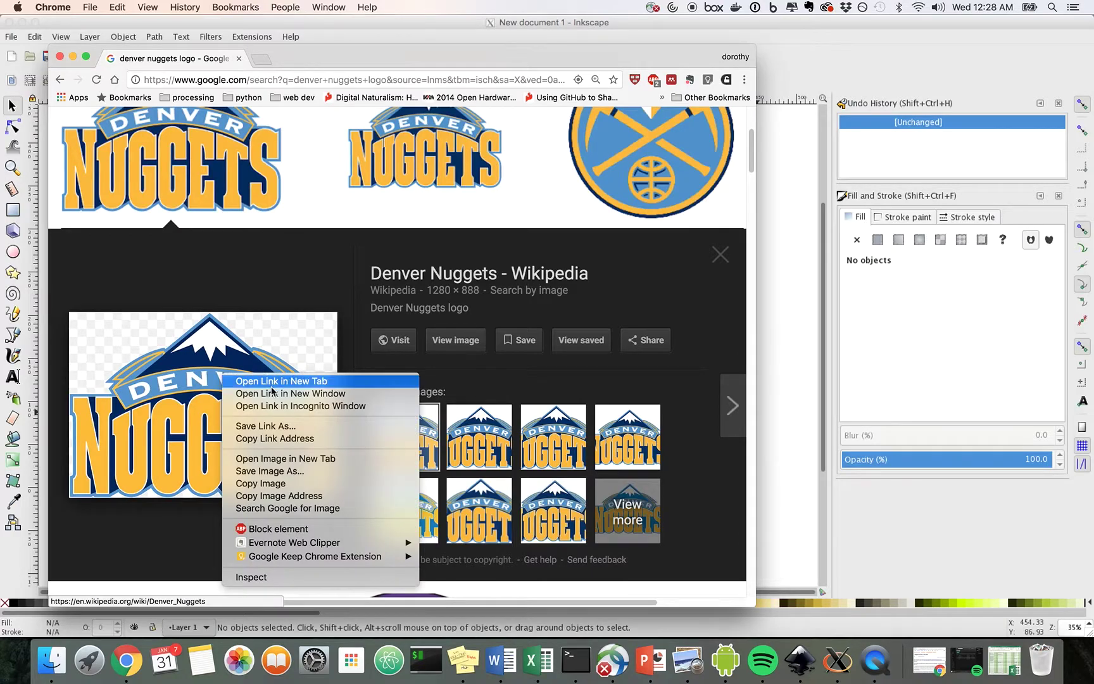
pyautogui.click(277, 471)
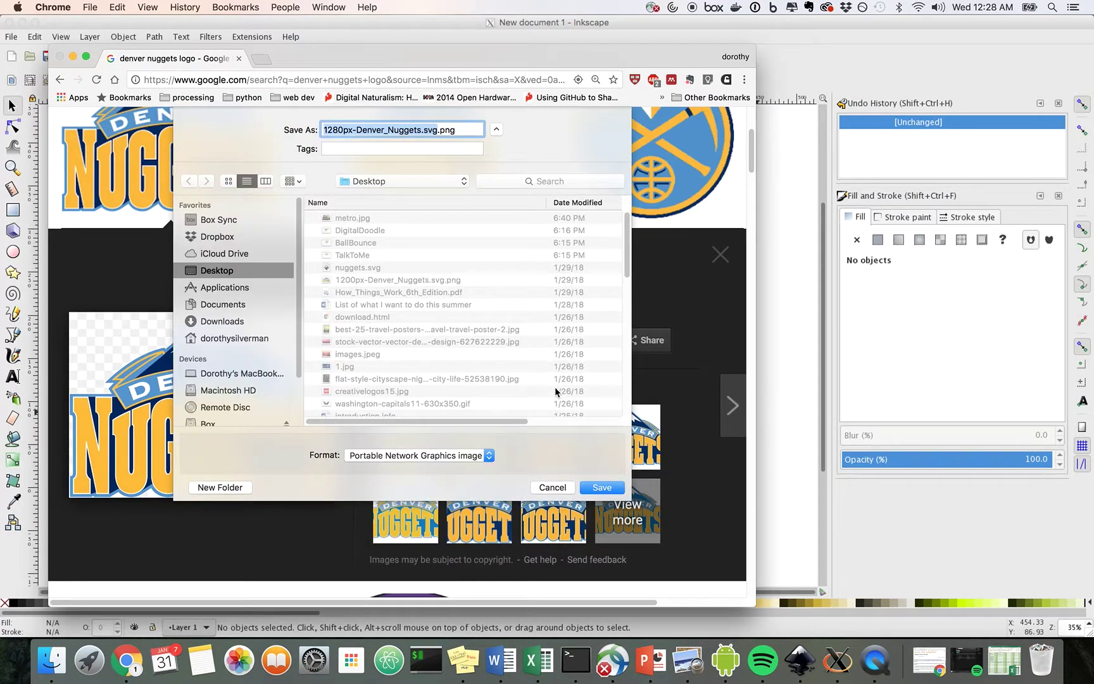
pyautogui.click(600, 486)
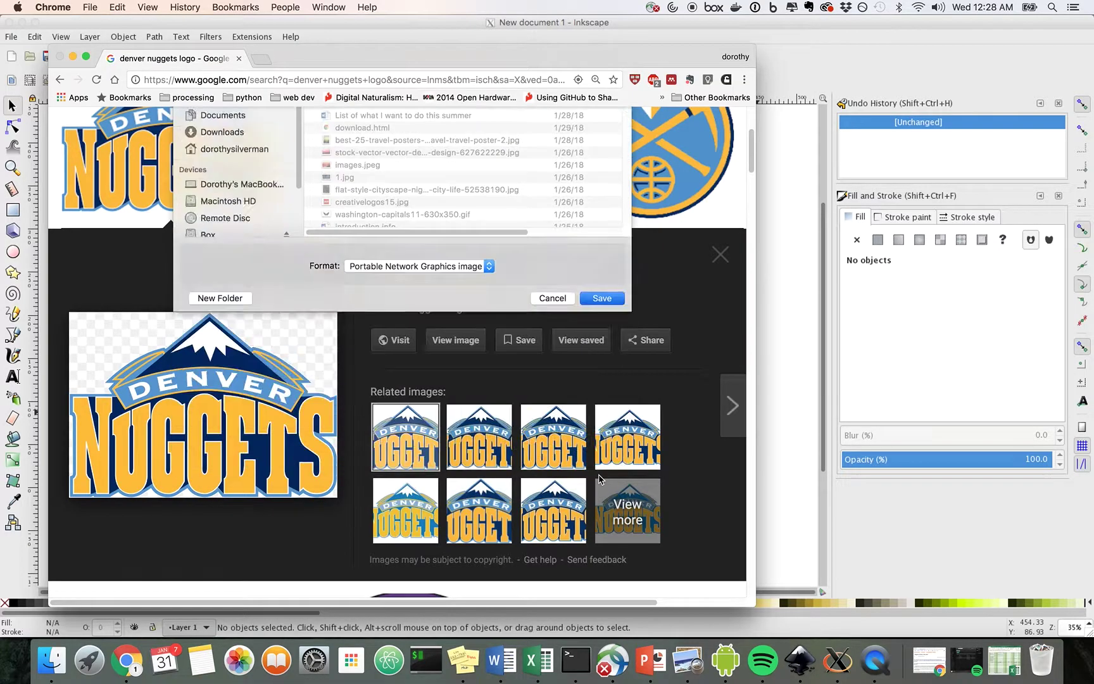
# Switch to Inkscape, import 1200px-Denver_Nuggets.svg.png from the Desktop as an embedded image at its file DPI, and move it over the page.
pyautogui.click(778, 422)
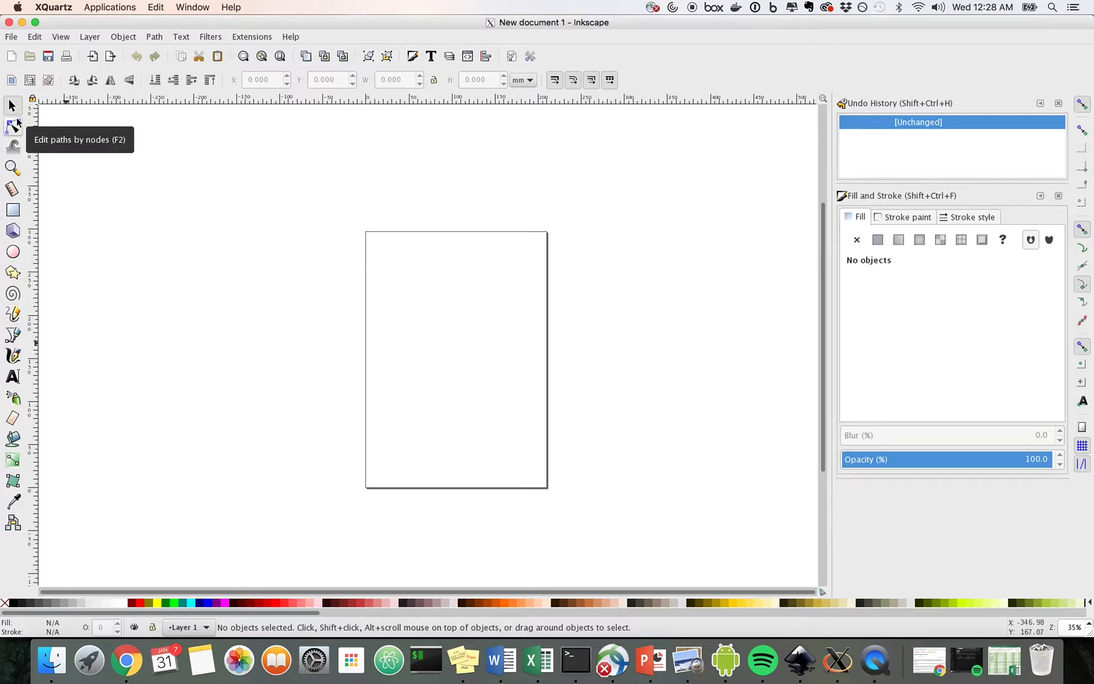
pyautogui.click(12, 37)
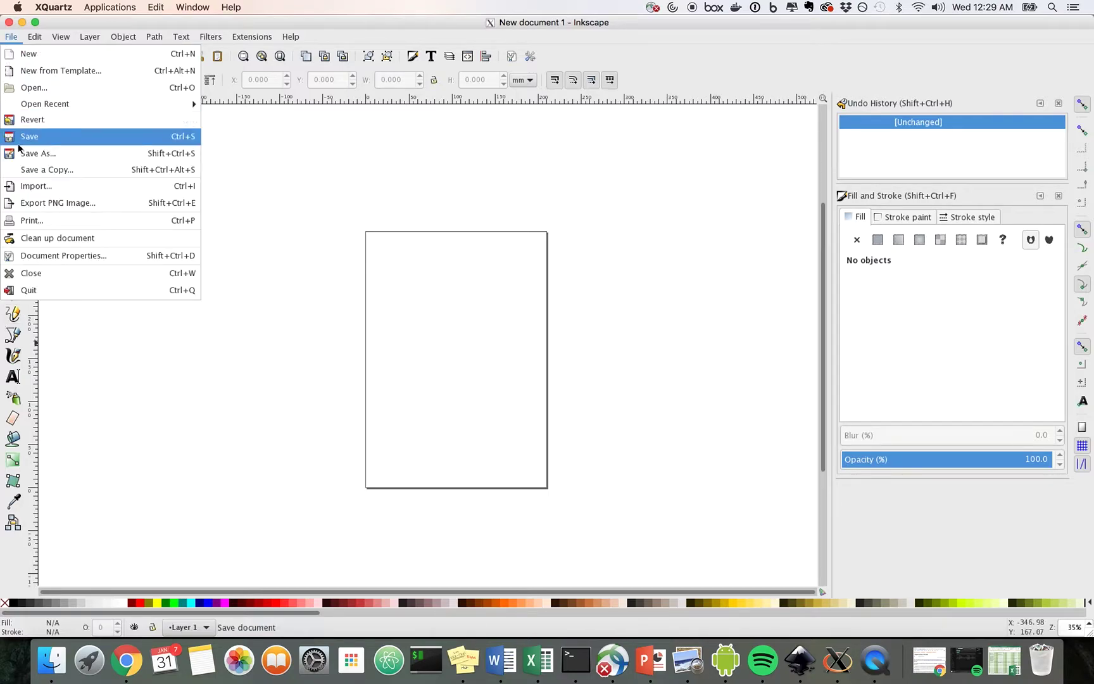
pyautogui.click(25, 187)
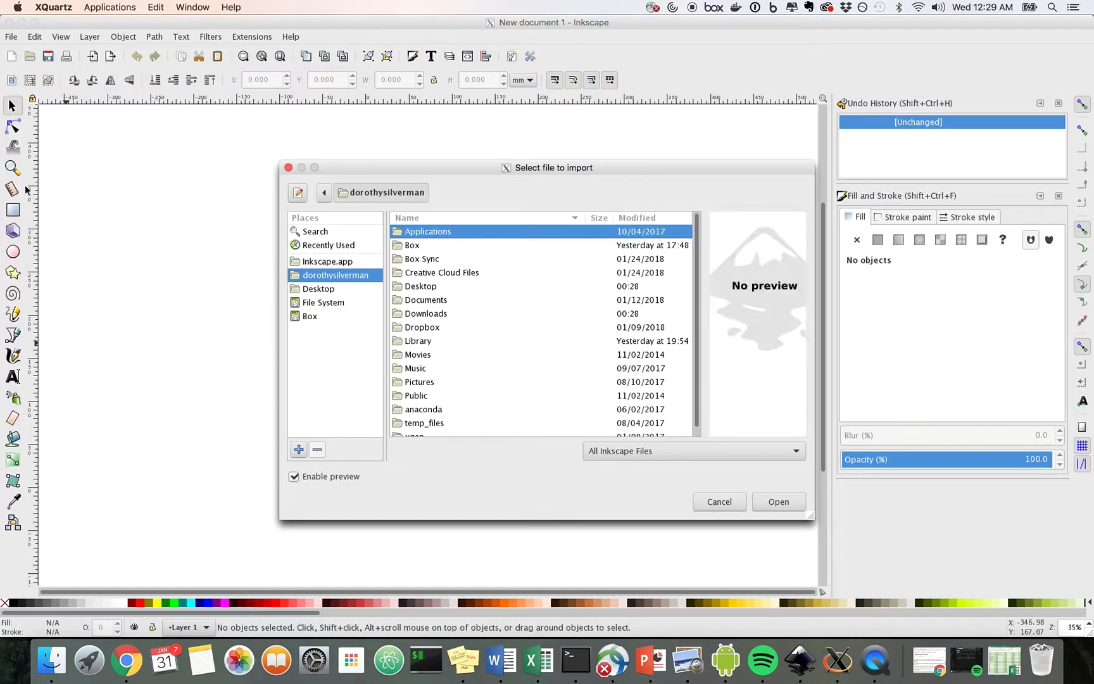
pyautogui.click(342, 288)
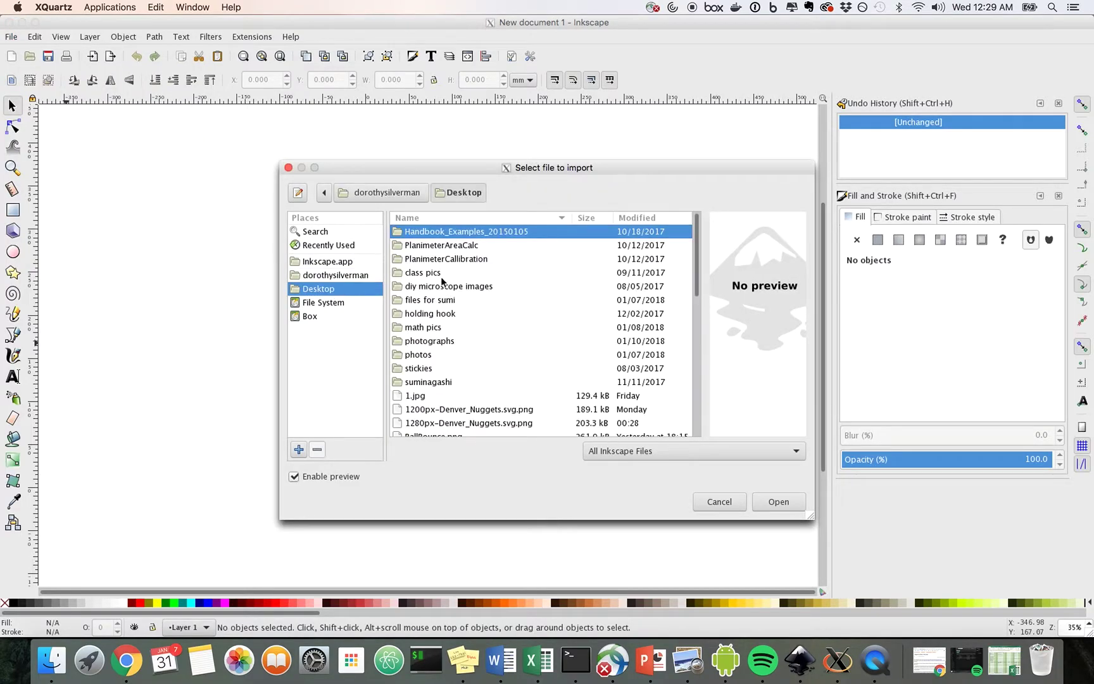
pyautogui.click(527, 409)
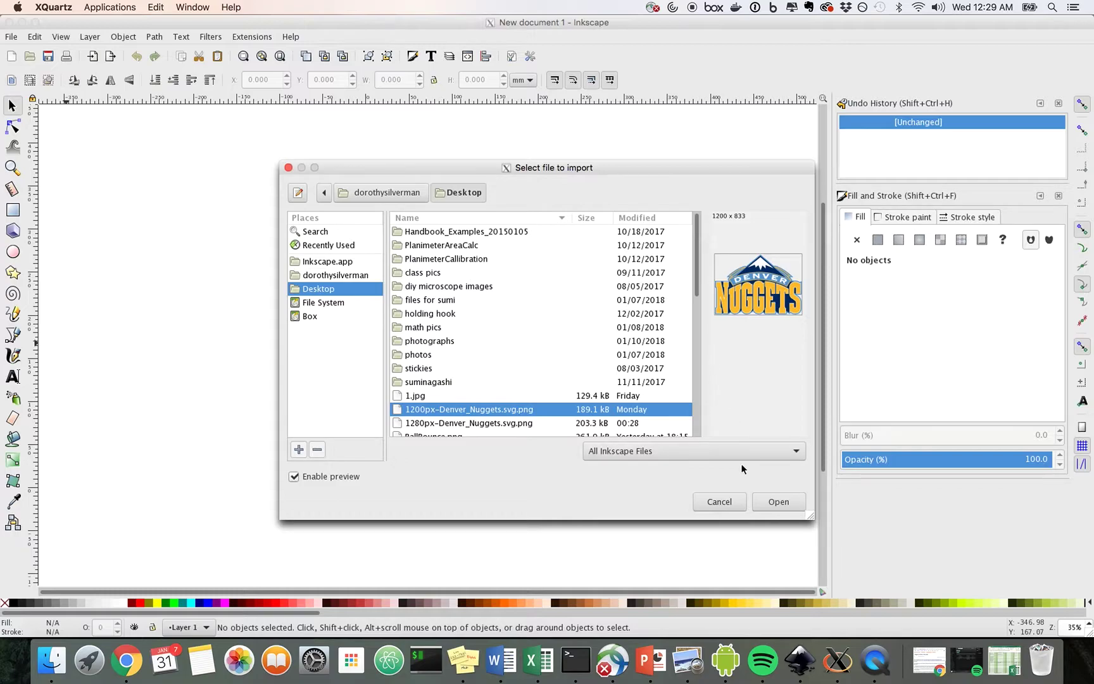
pyautogui.click(779, 502)
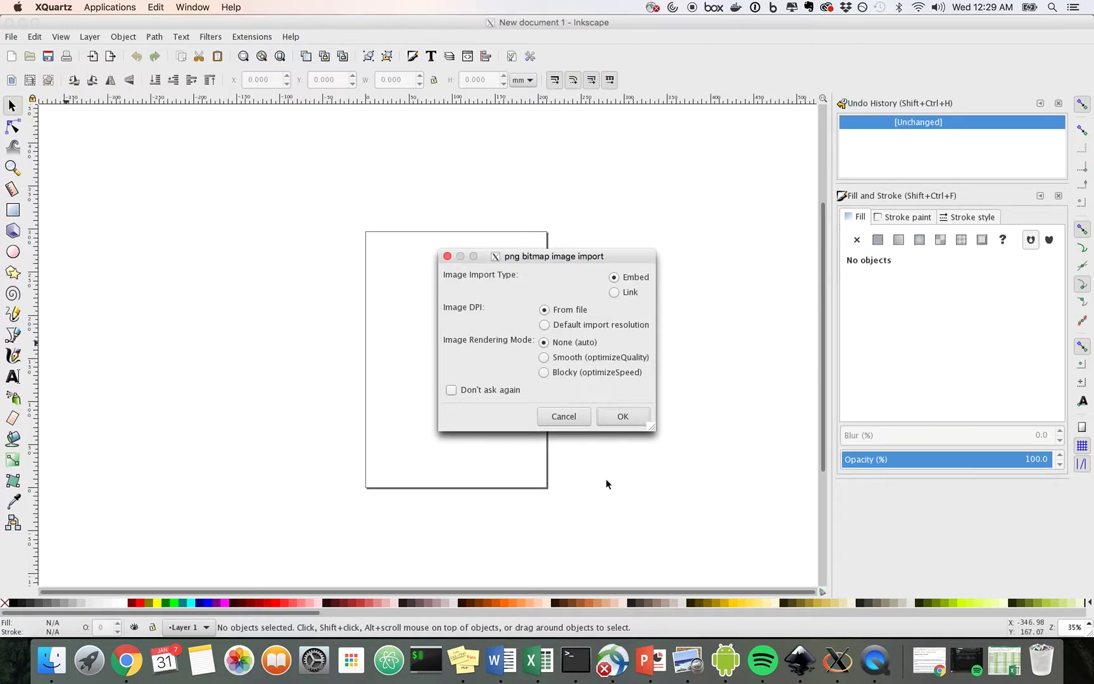
pyautogui.click(622, 416)
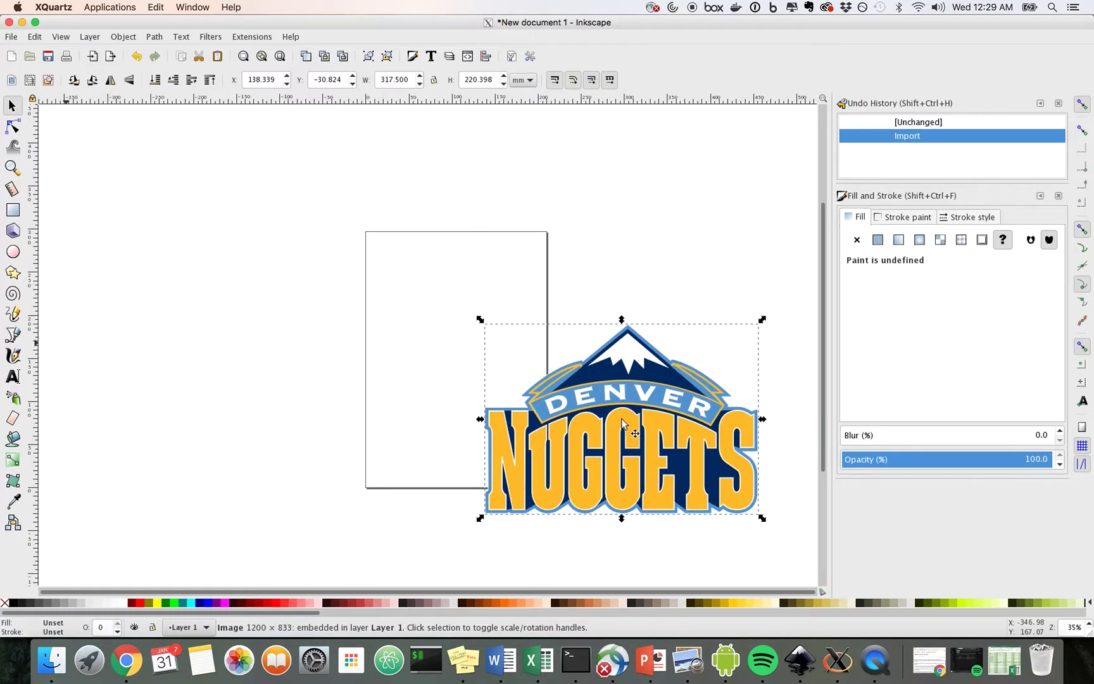
pyautogui.moveTo(619, 439); pyautogui.dragTo(454, 342)
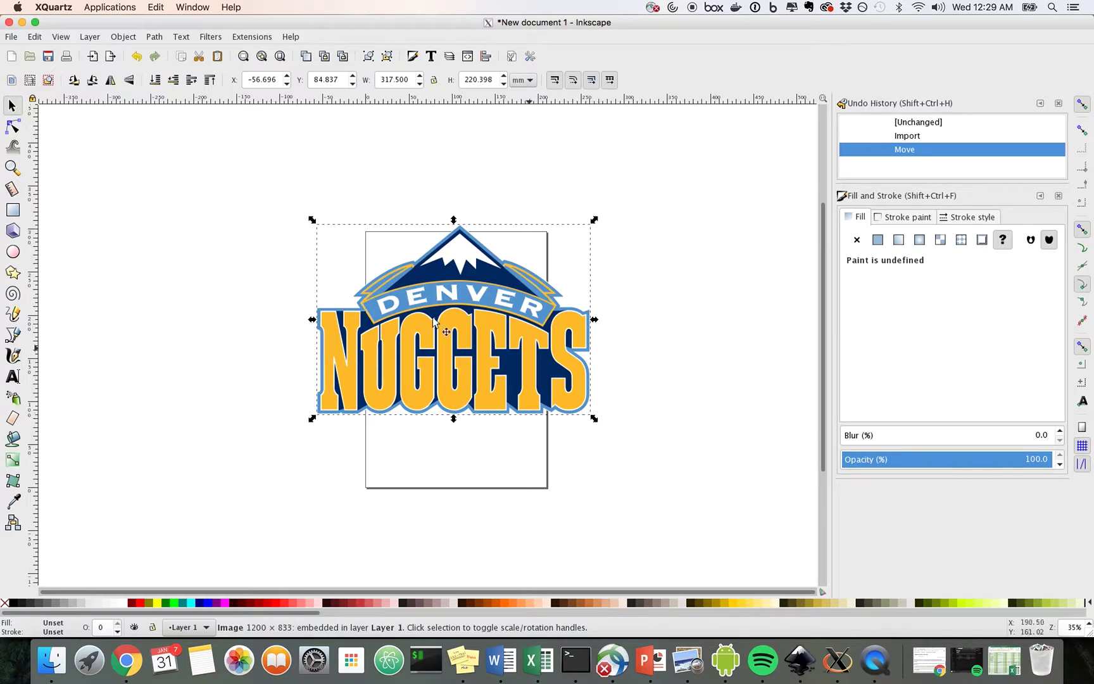
pyautogui.click(14, 37)
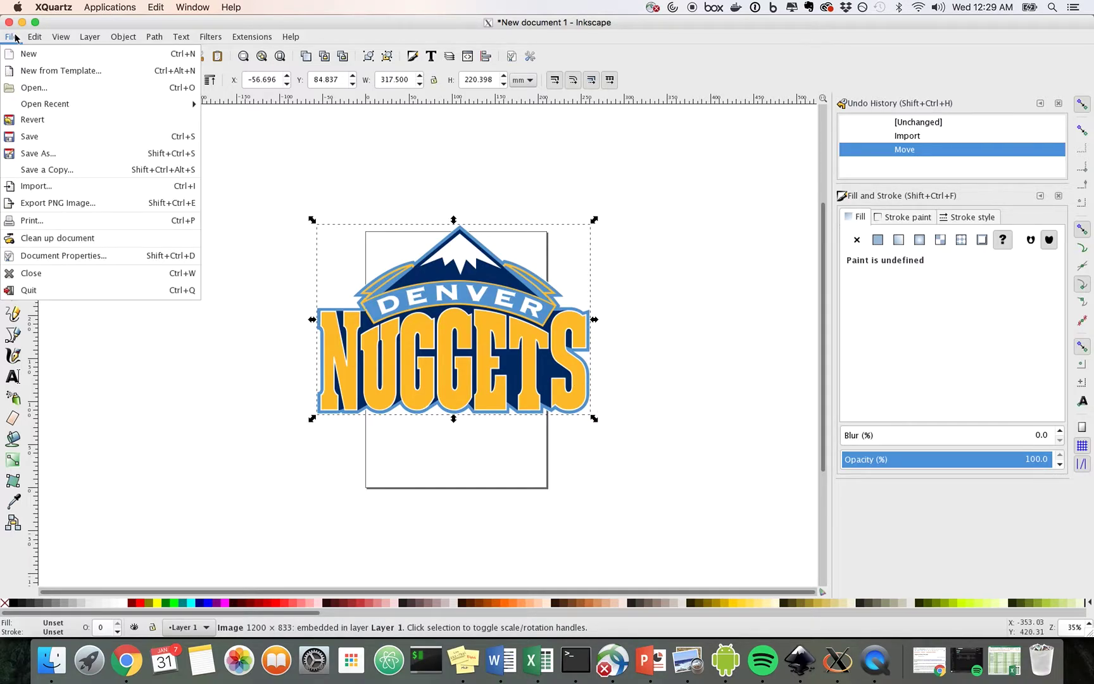
pyautogui.click(93, 255)
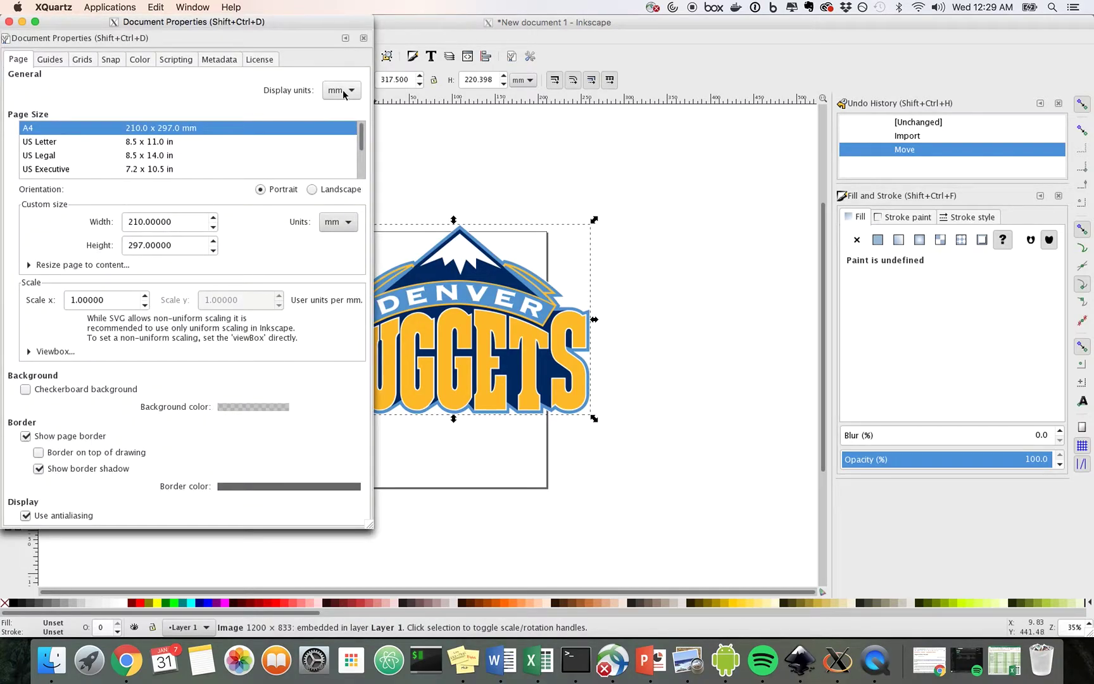
pyautogui.click(343, 90)
pyautogui.click(238, 106)
pyautogui.click(8, 23)
# Set both the document's display units and its custom page size units to inches.
pyautogui.click(11, 37)
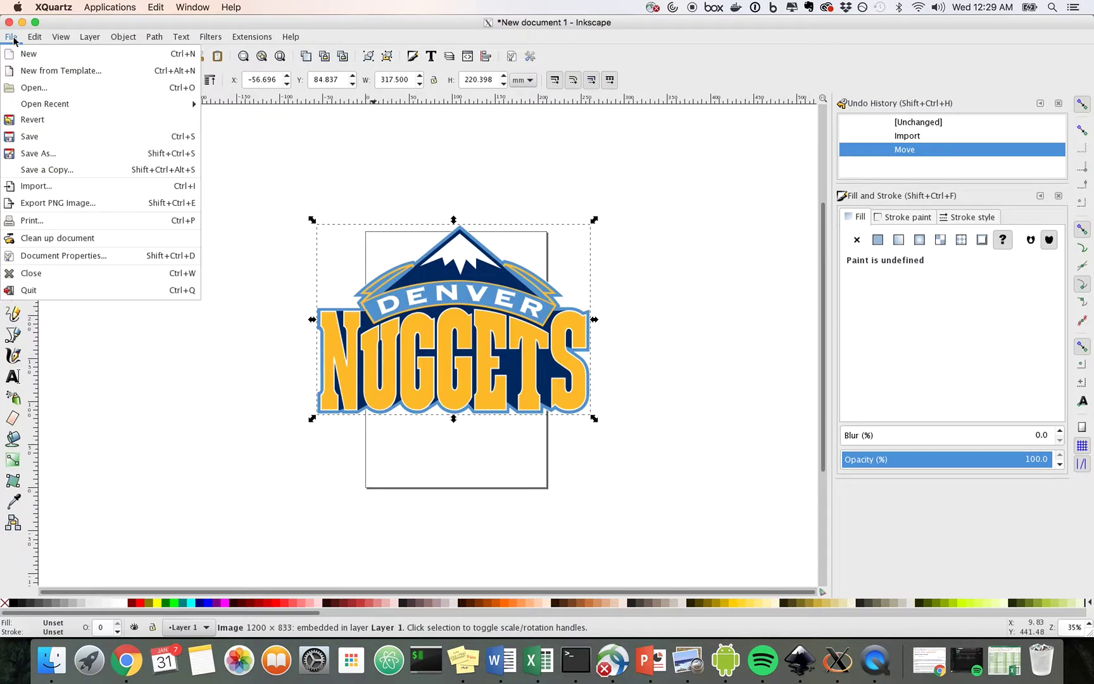
pyautogui.click(51, 255)
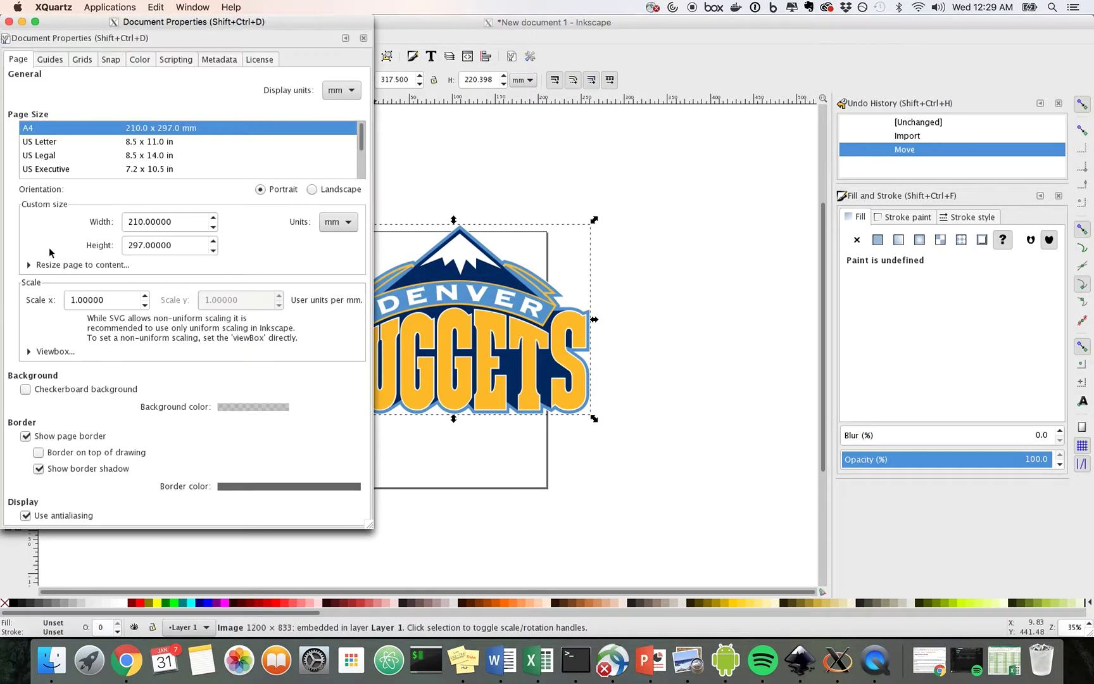
pyautogui.click(342, 90)
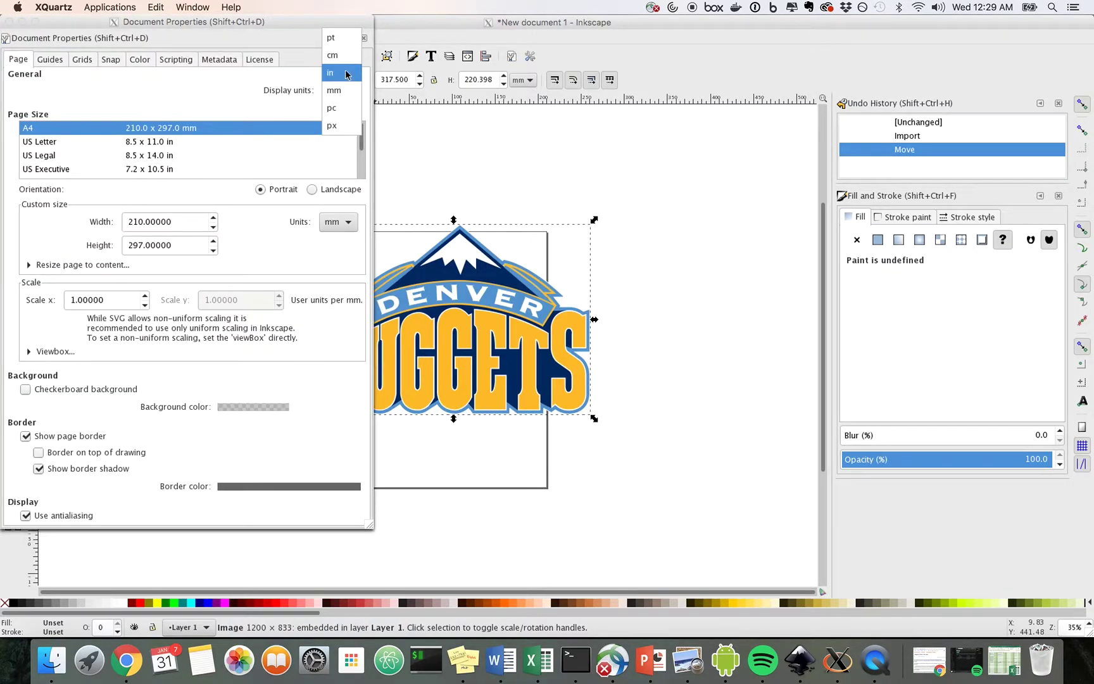
pyautogui.click(346, 74)
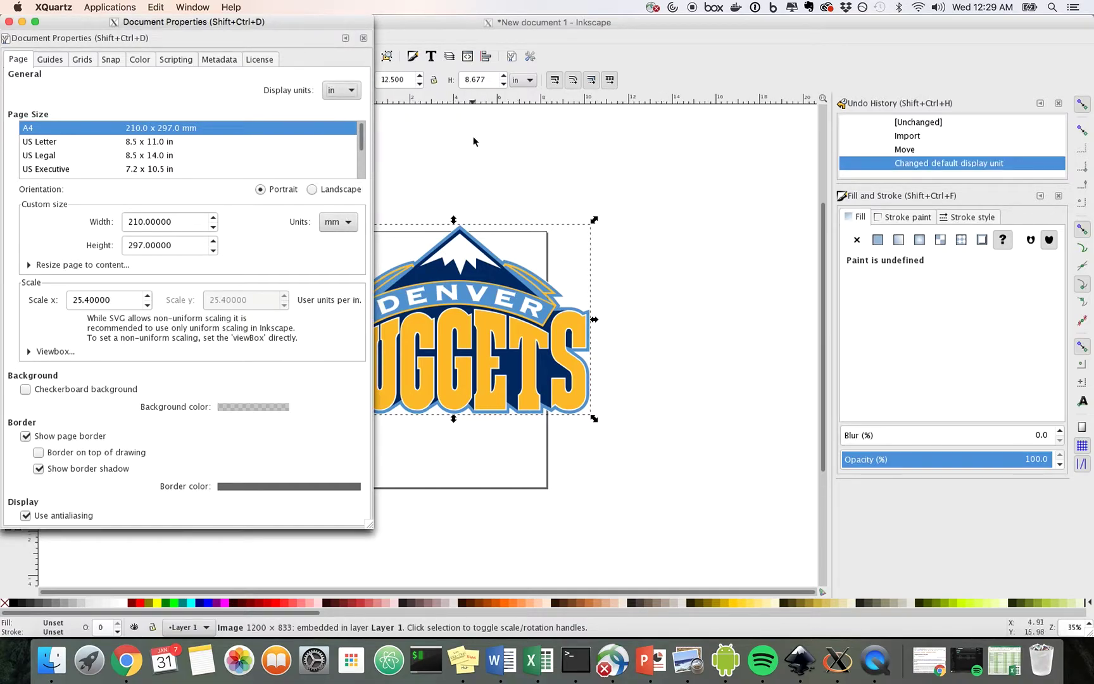
pyautogui.click(341, 225)
pyautogui.click(339, 205)
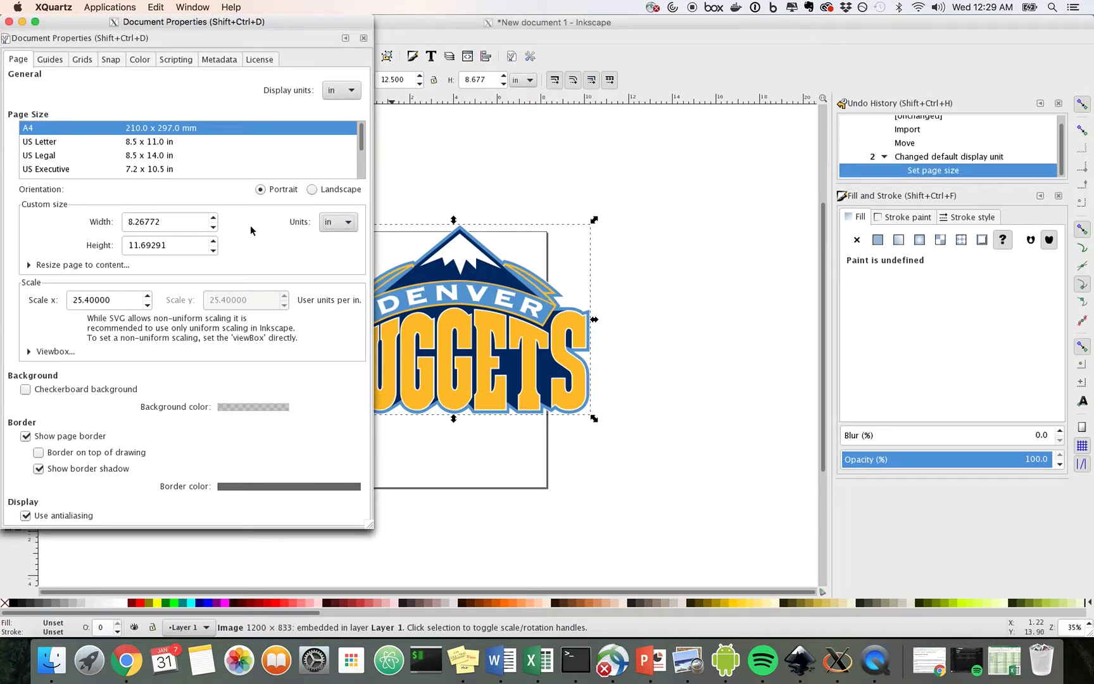
# Set the custom page size to 6 in wide by 6 in high and close the document properties.
pyautogui.moveTo(182, 228); pyautogui.dragTo(105, 225)
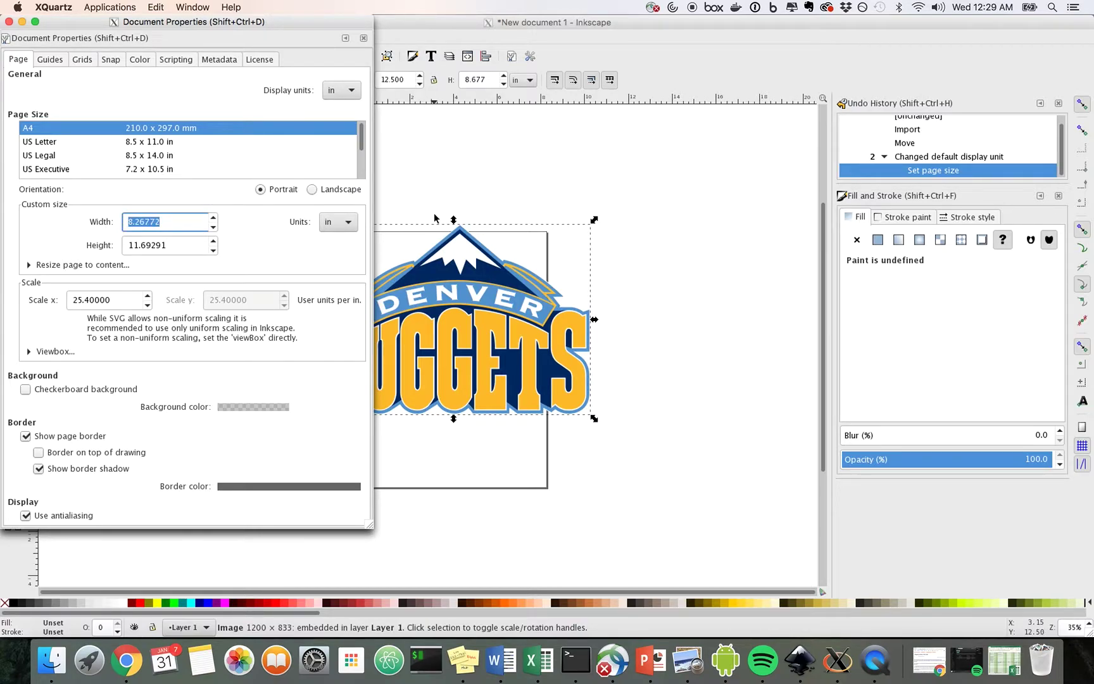
pyautogui.write('6')
pyautogui.press('BackSpace')
pyautogui.write('6')
pyautogui.press('Tab')
pyautogui.write('6')
pyautogui.press('Tab')
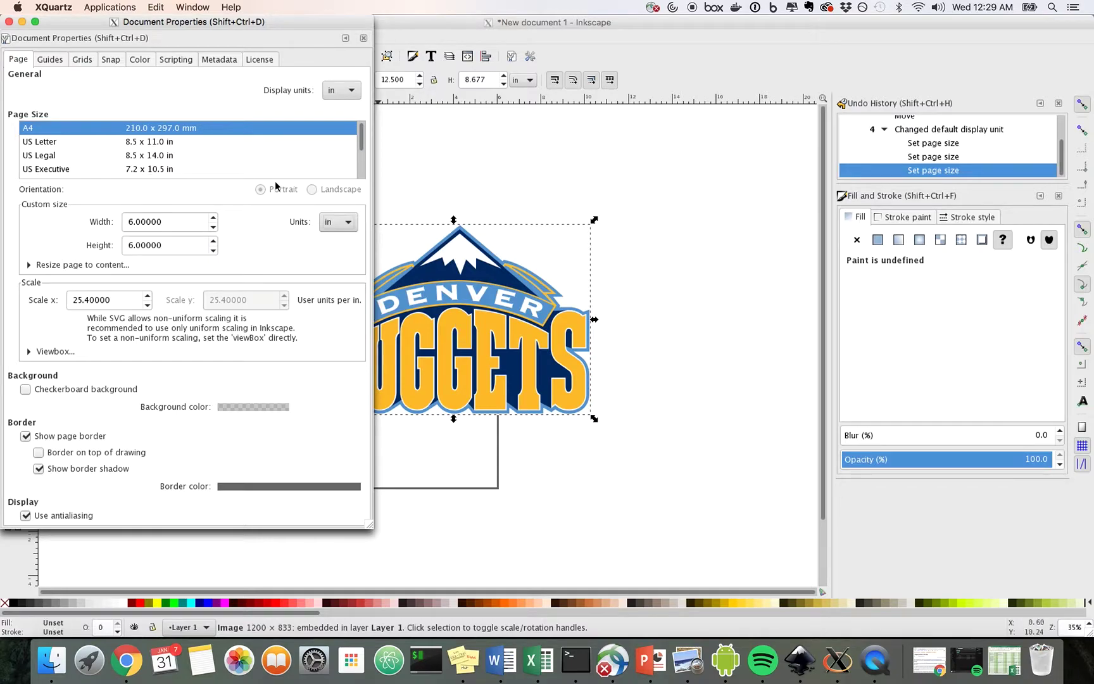
pyautogui.click(9, 21)
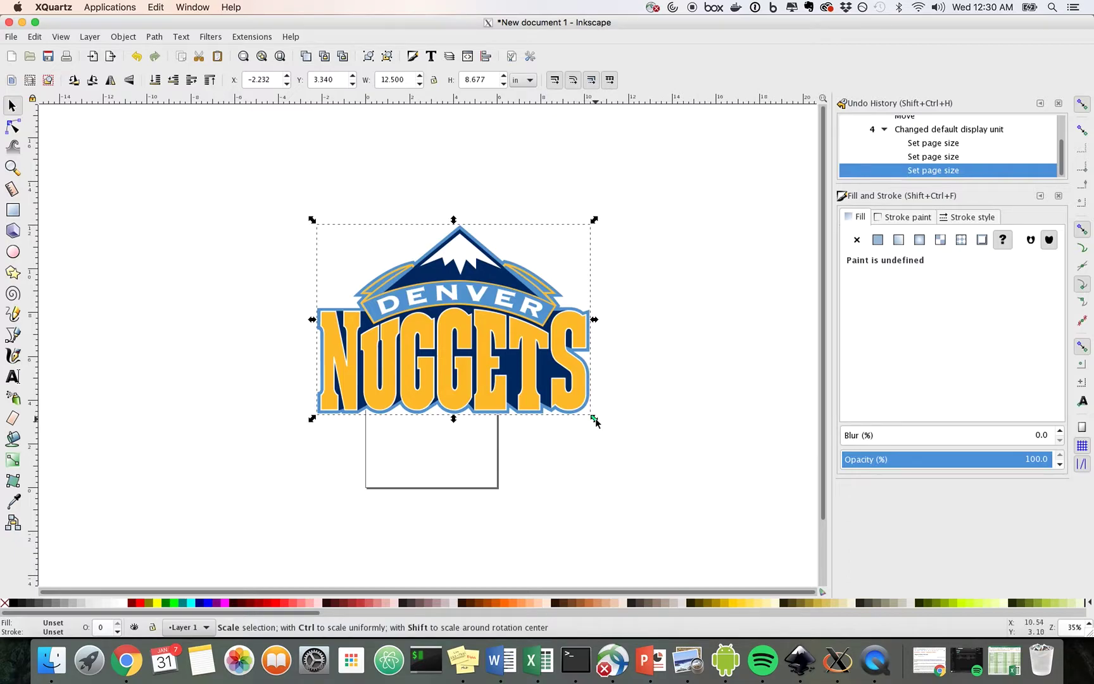
# Scale the logo down proportionally to about 5.05 × 3.51 in and move it to roughly the middle of the page.
pyautogui.moveTo(595, 419); pyautogui.dragTo(467, 441)
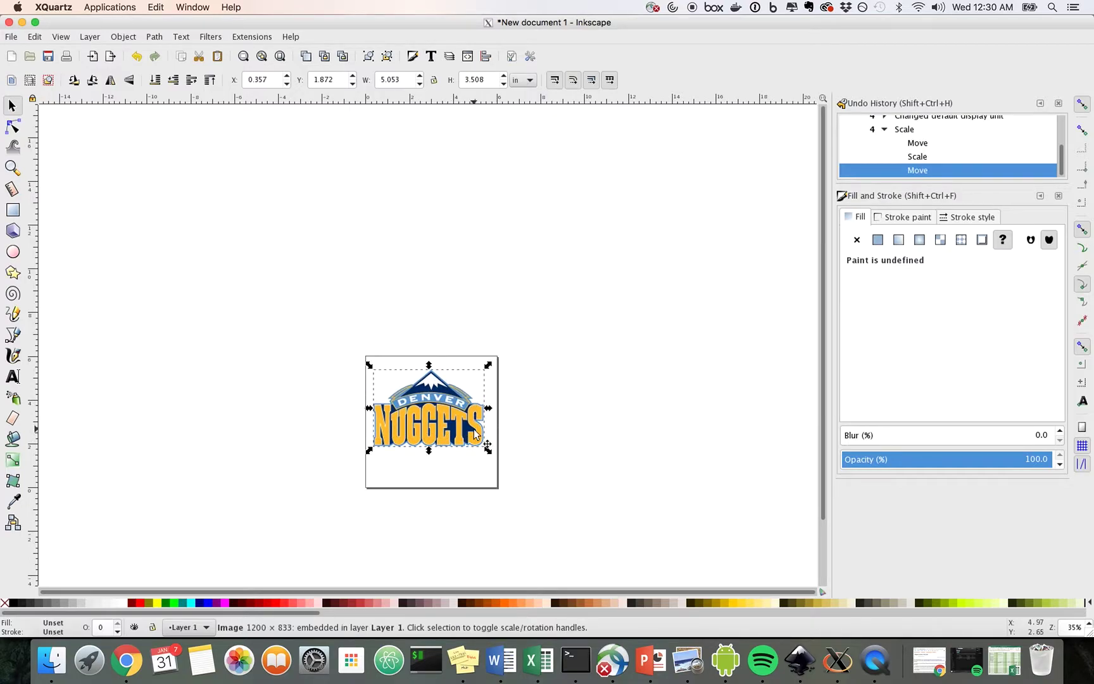
pyautogui.press('+')
pyautogui.press('+')
pyautogui.press('+')
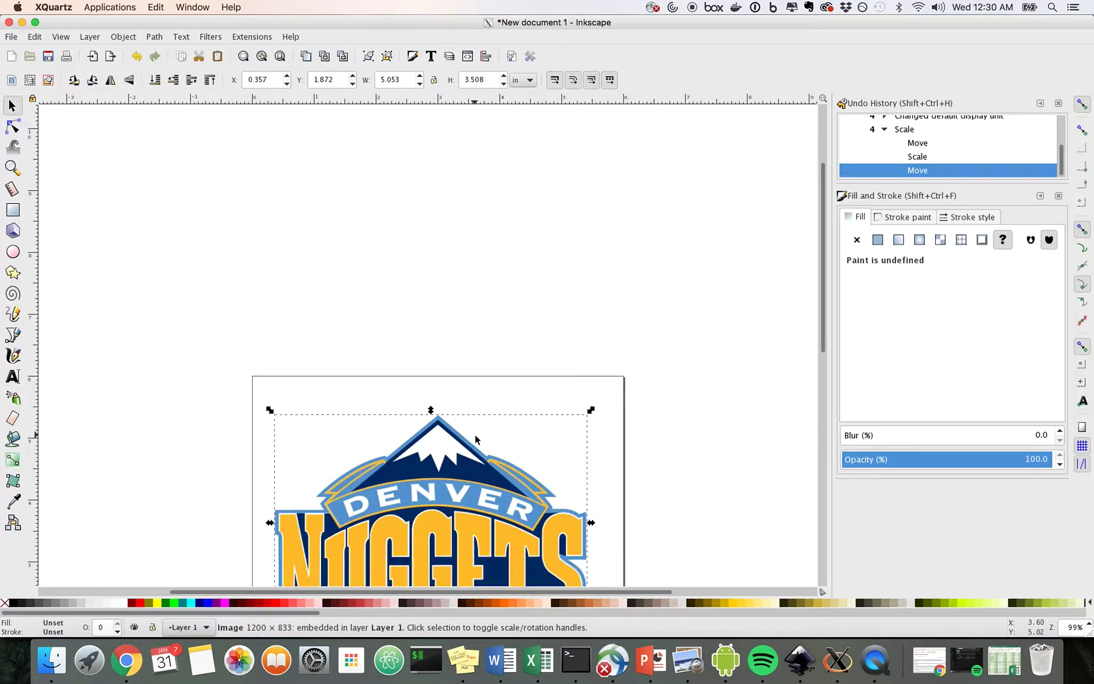
pyautogui.scroll(-5, 475, 437)
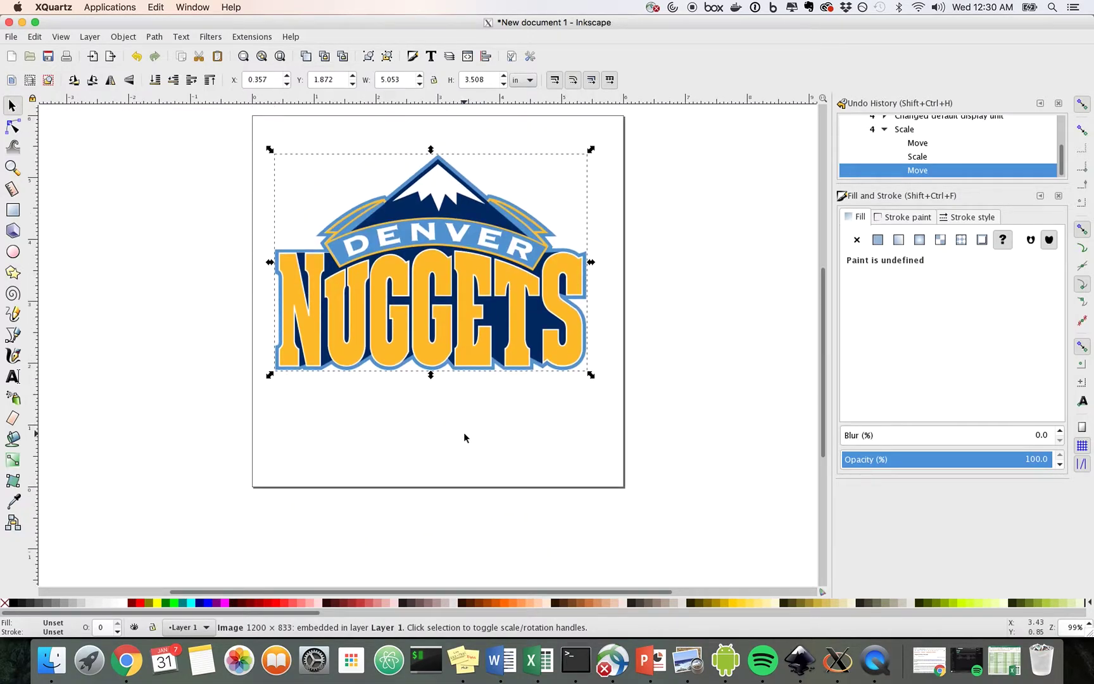
pyautogui.press('space')
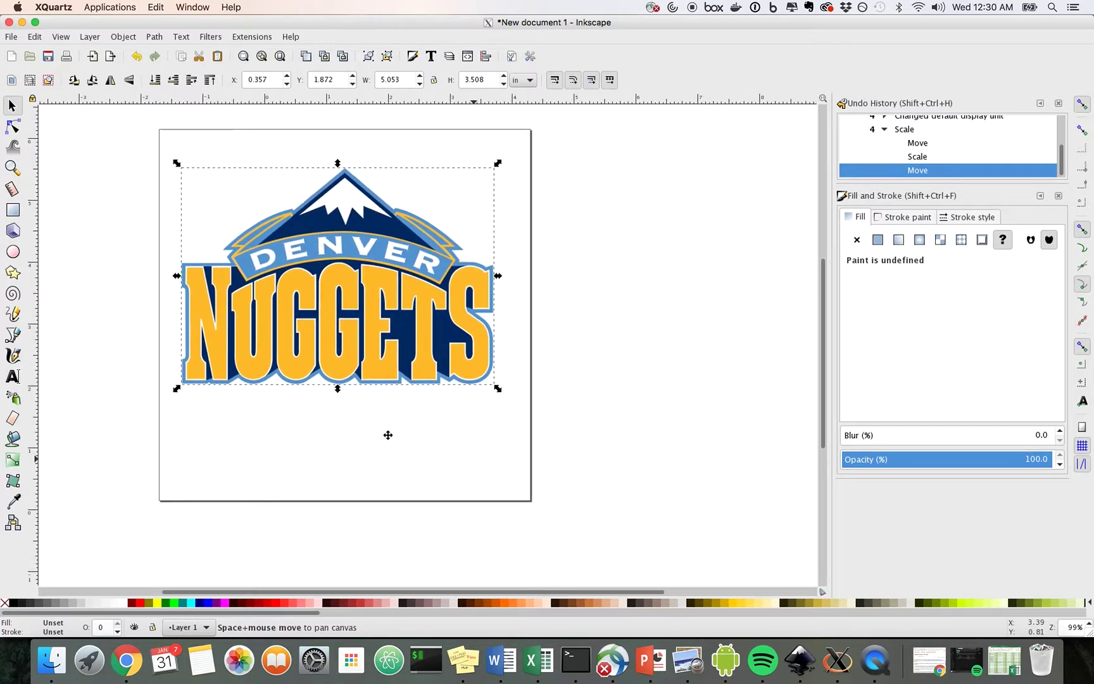
pyautogui.click(479, 442)
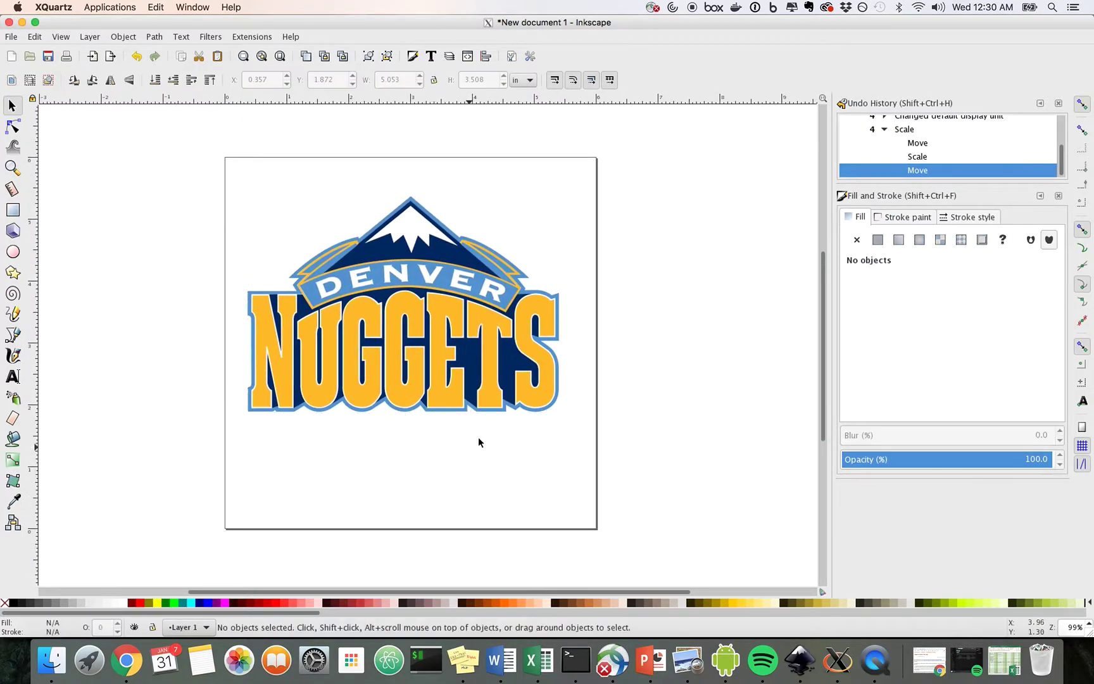
pyautogui.moveTo(387, 355); pyautogui.dragTo(395, 372)
pyautogui.click(657, 359)
pyautogui.click(469, 337)
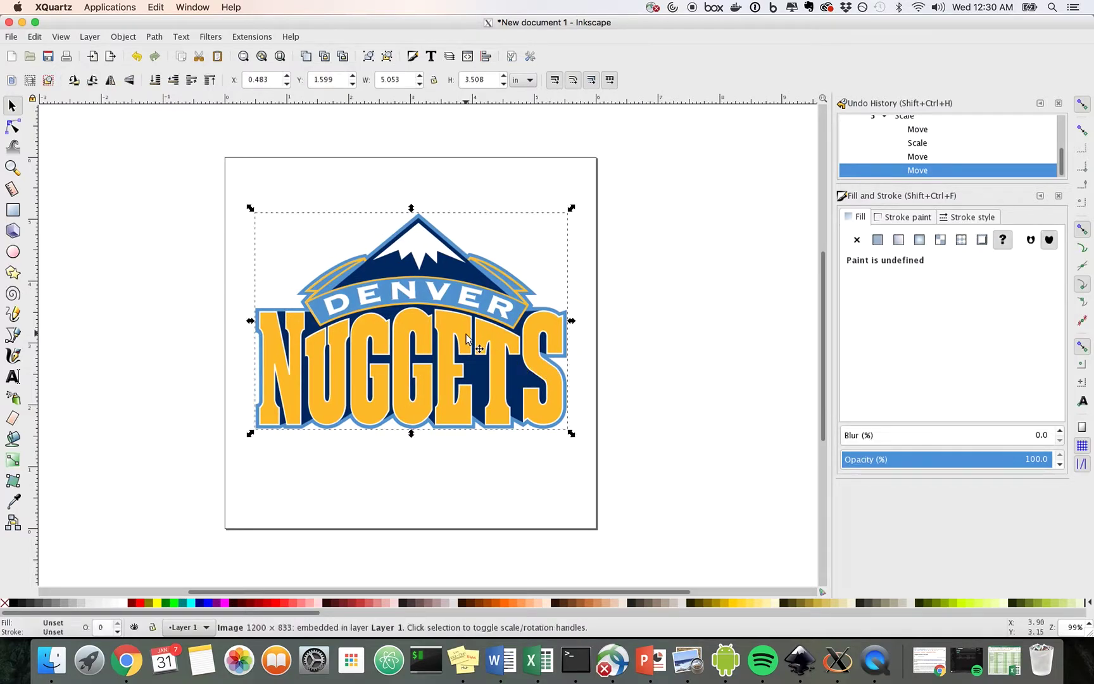
# Trace the logo bitmap into a group of paths by Colors with 4 scans and live preview on, and close the trace dialog.
pyautogui.click(121, 38)
pyautogui.moveTo(154, 39)
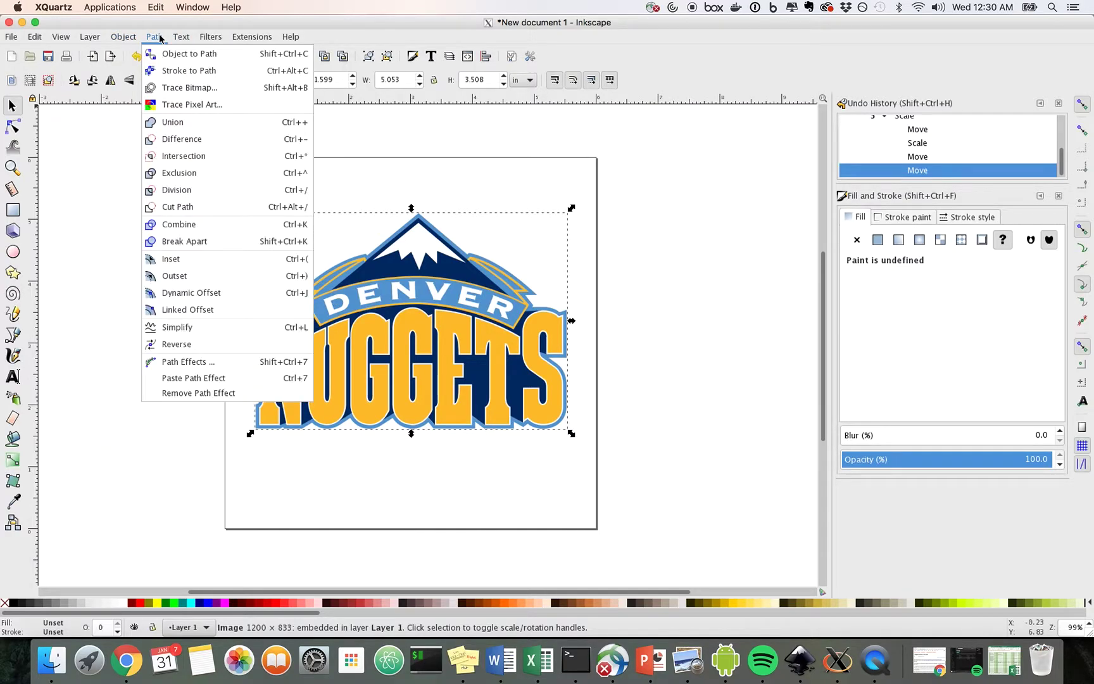
pyautogui.click(163, 88)
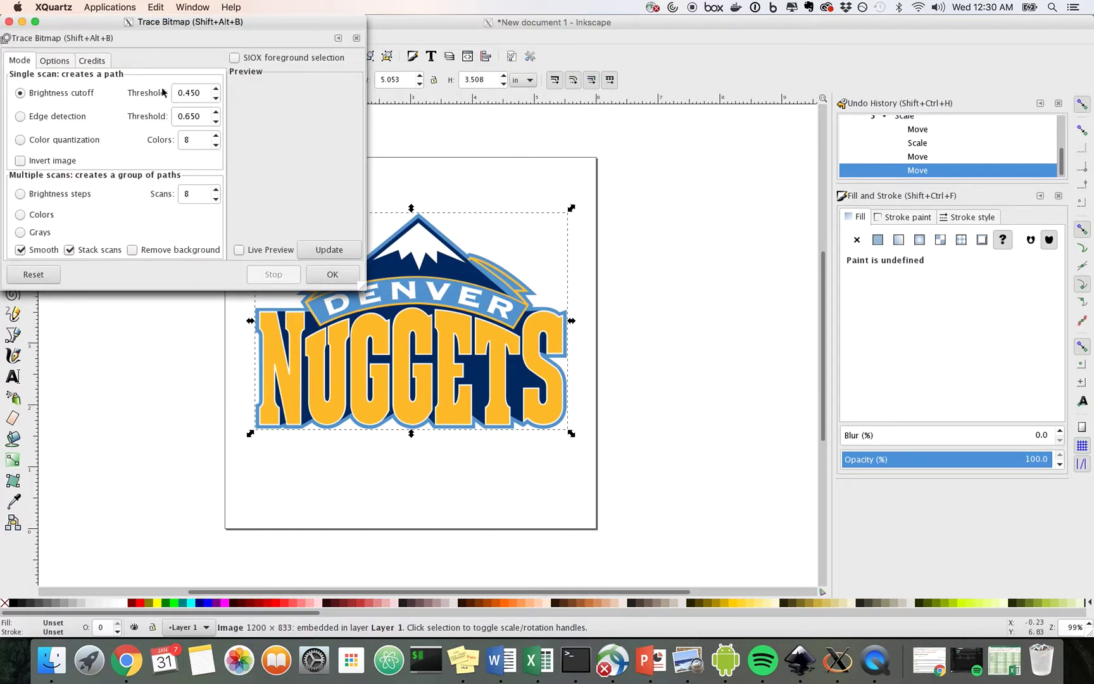
pyautogui.click(238, 250)
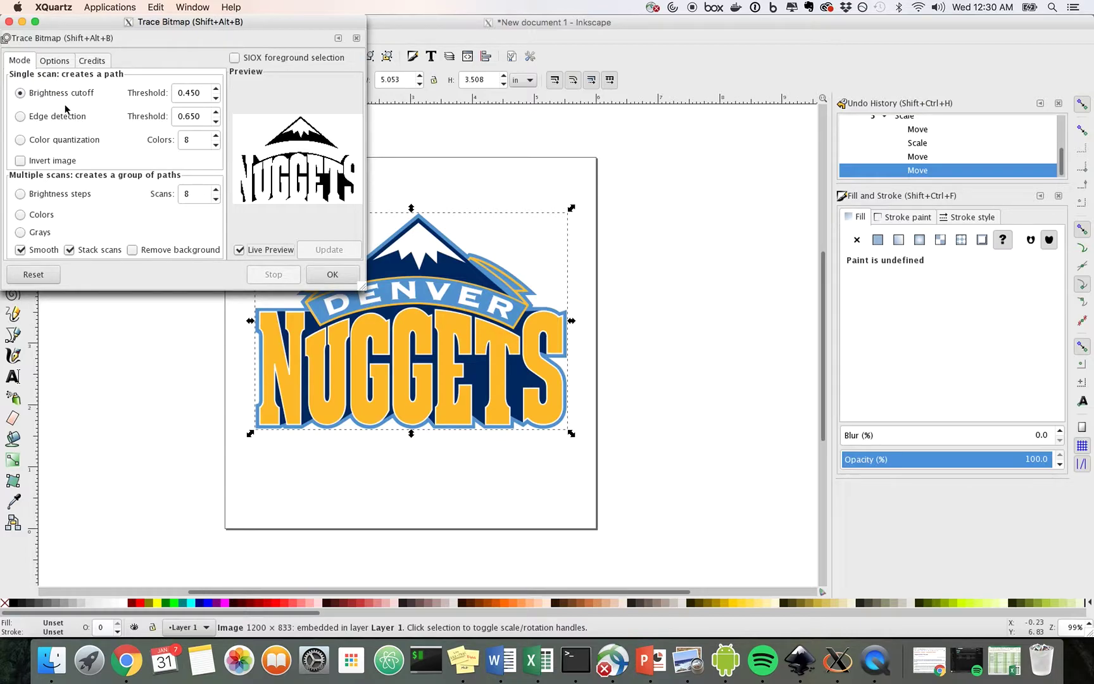
pyautogui.click(21, 215)
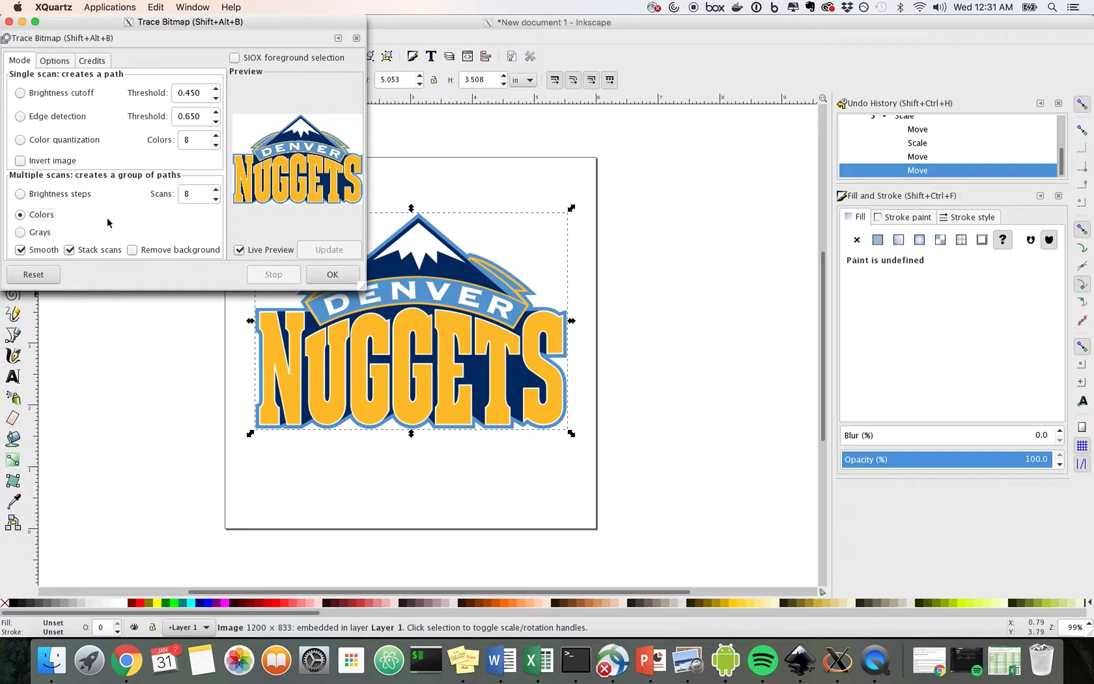
pyautogui.click(181, 198)
pyautogui.write('4')
pyautogui.press('Tab')
pyautogui.click(326, 278)
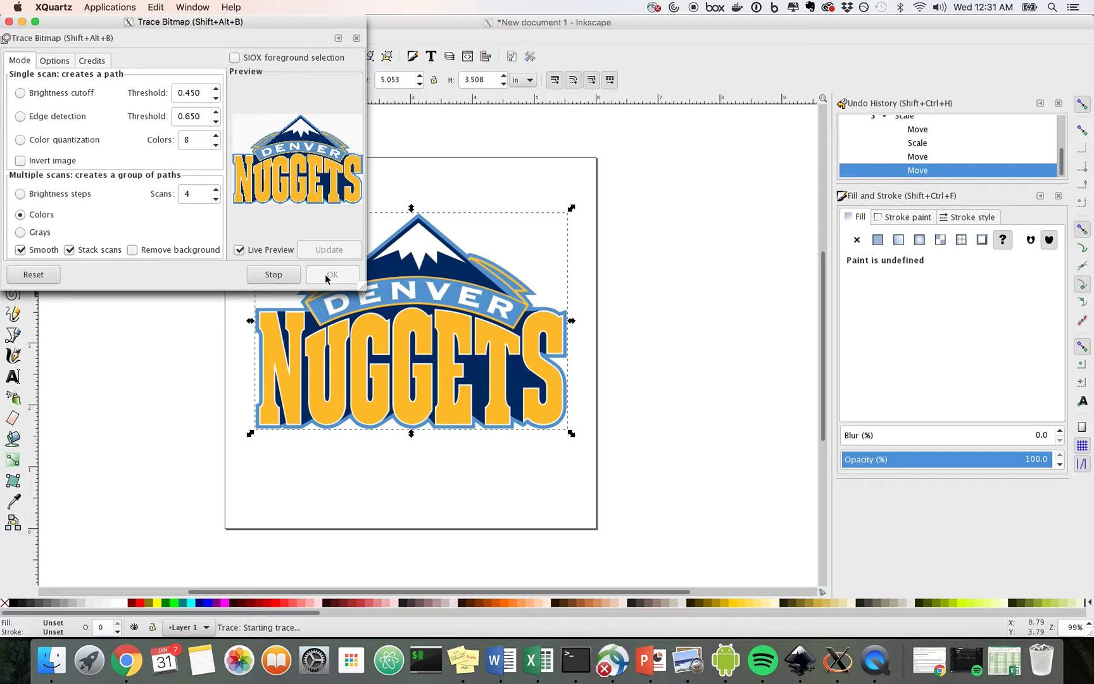
pyautogui.click(9, 21)
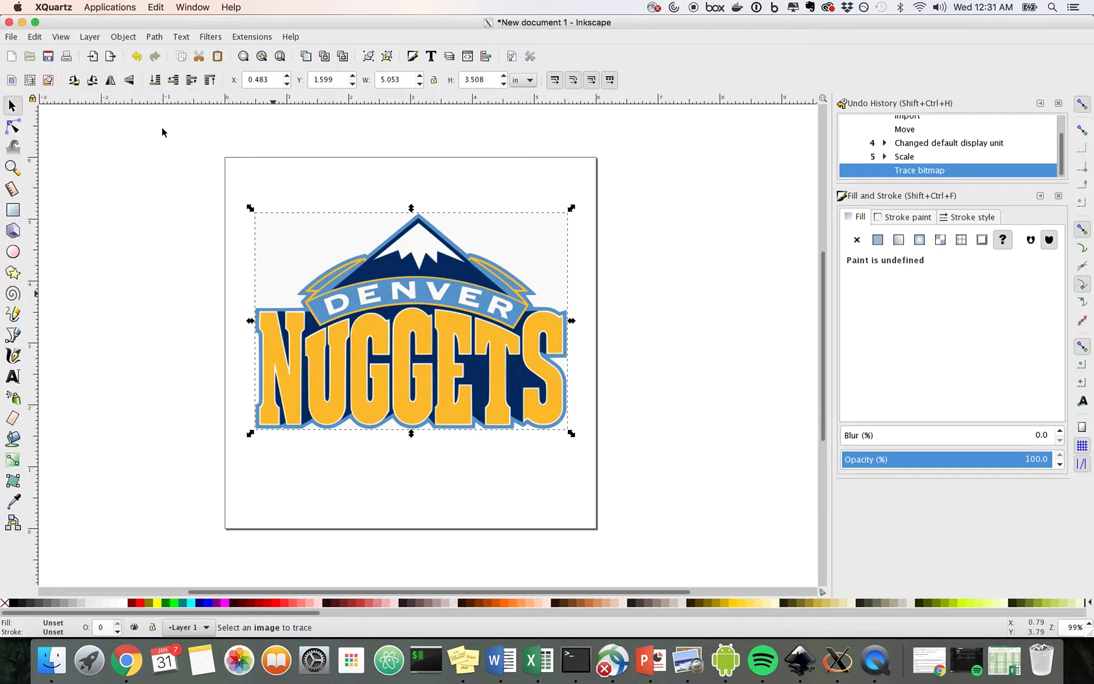
# Move the traced logo group about 1.6 in to the right so it partly uncovers the original image, and deselect it.
pyautogui.moveTo(403, 336); pyautogui.dragTo(494, 331)
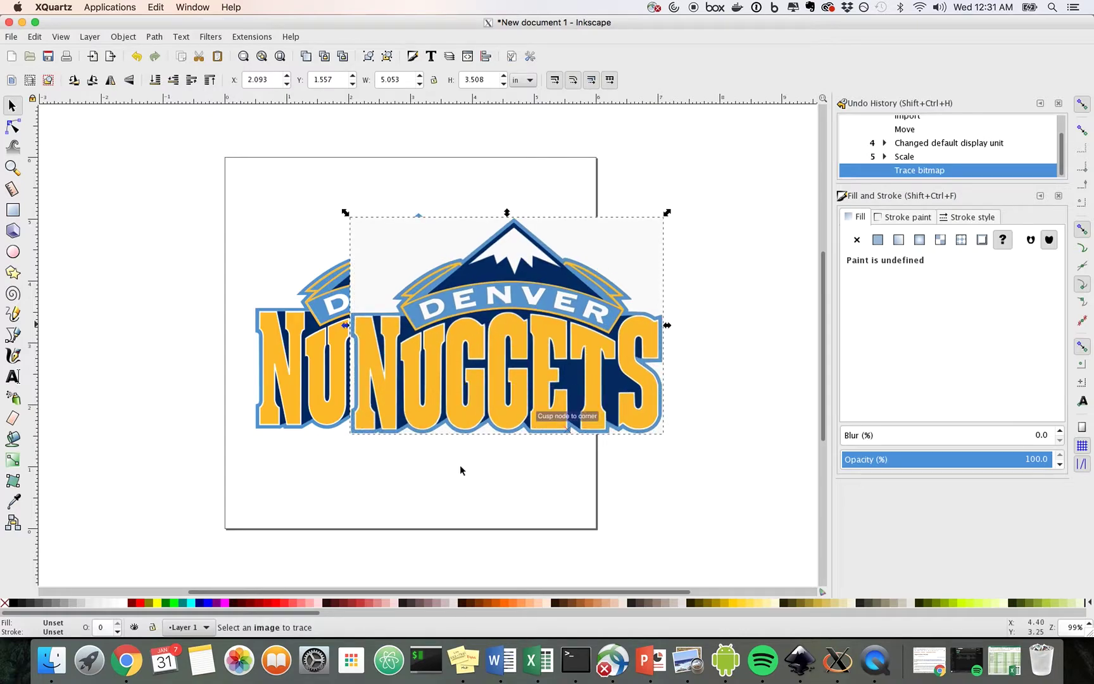
pyautogui.click(431, 469)
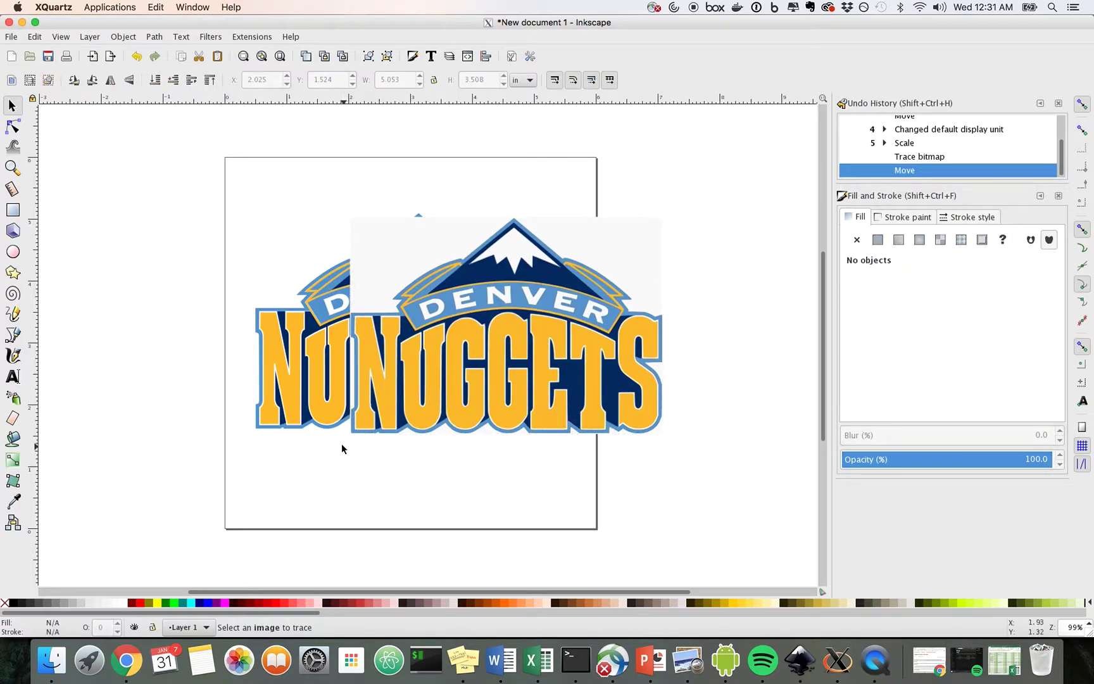
# Compare the edge sharpness of the original bitmap and the traced logo at high zoom along the lower edge of the letters.
pyautogui.scroll(4, 326, 424)
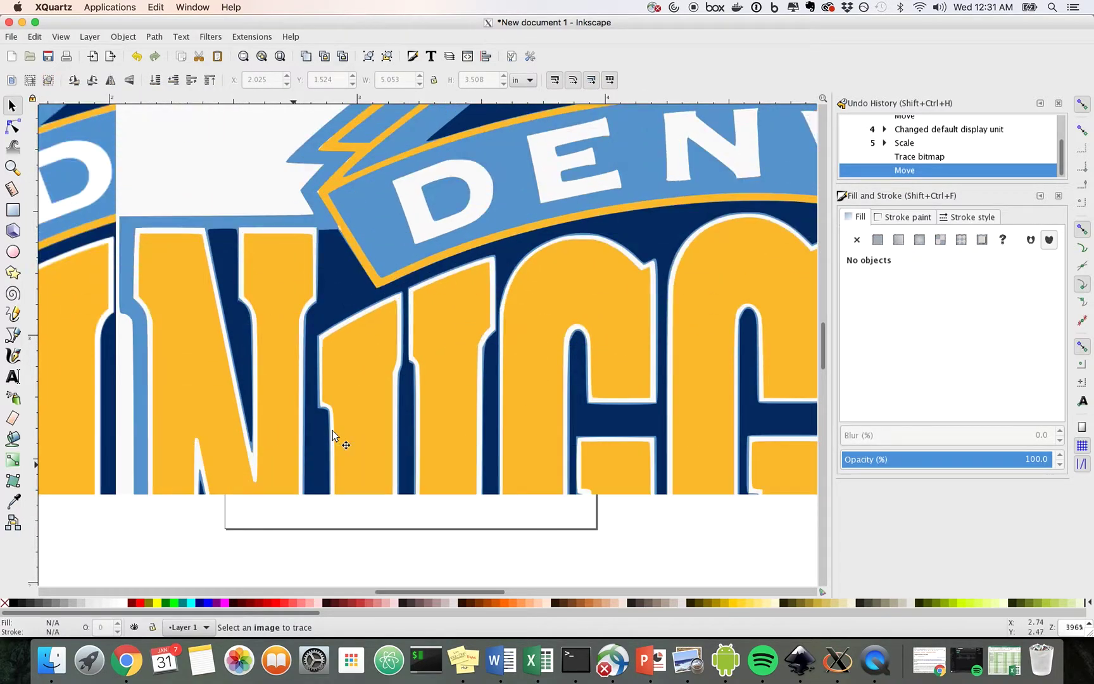
pyautogui.scroll(-10, 332, 430)
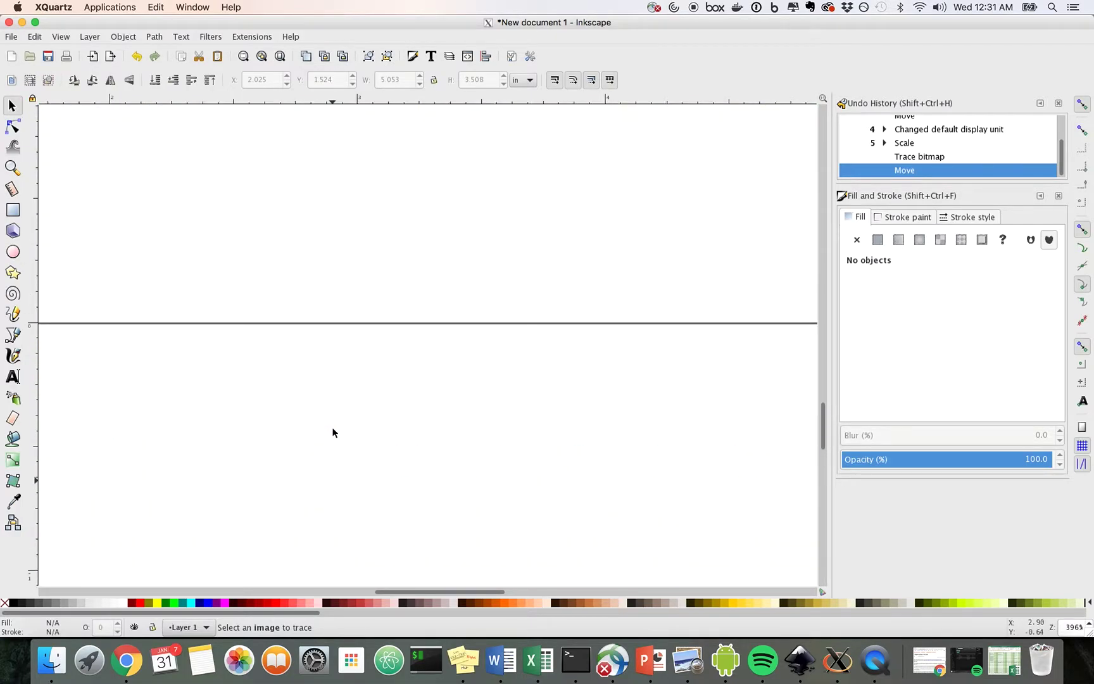
pyautogui.scroll(5, 332, 427)
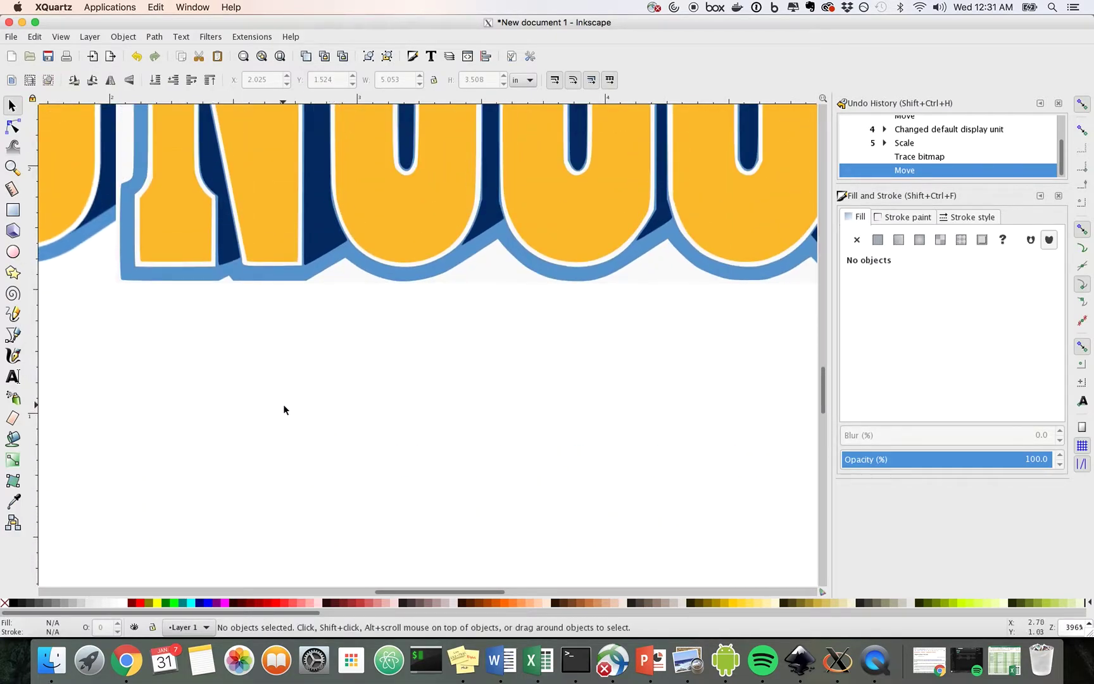
pyautogui.hscroll(-8, 296, 404)
pyautogui.scroll(2, 296, 405)
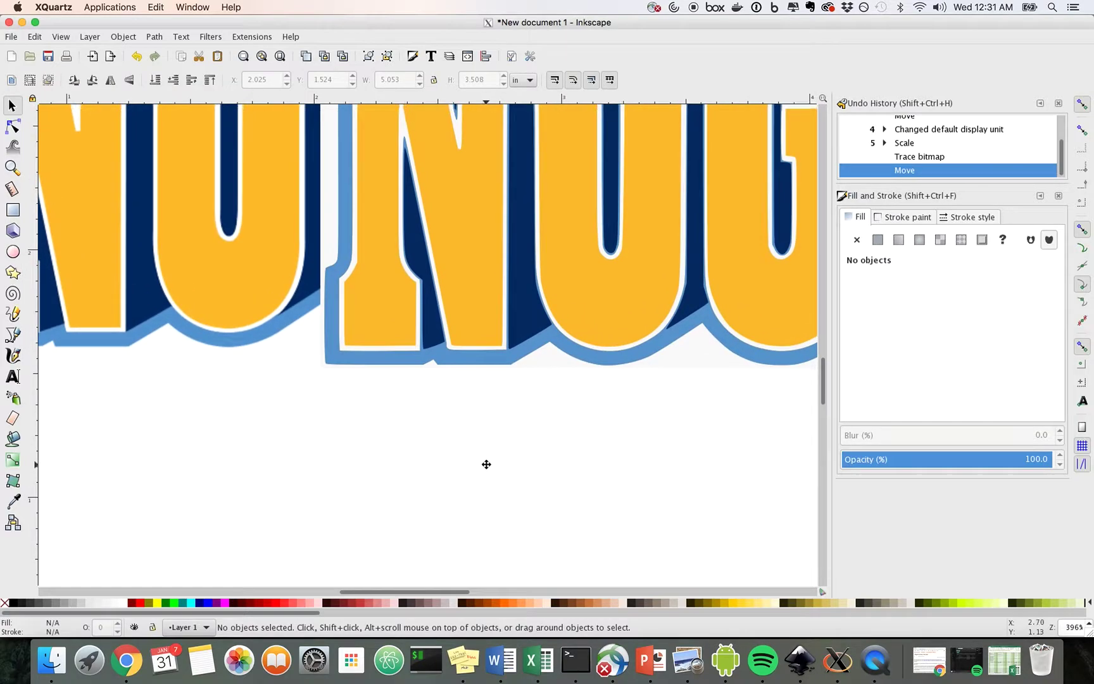
pyautogui.hscroll(-2, 314, 416)
pyautogui.scroll(2, 342, 428)
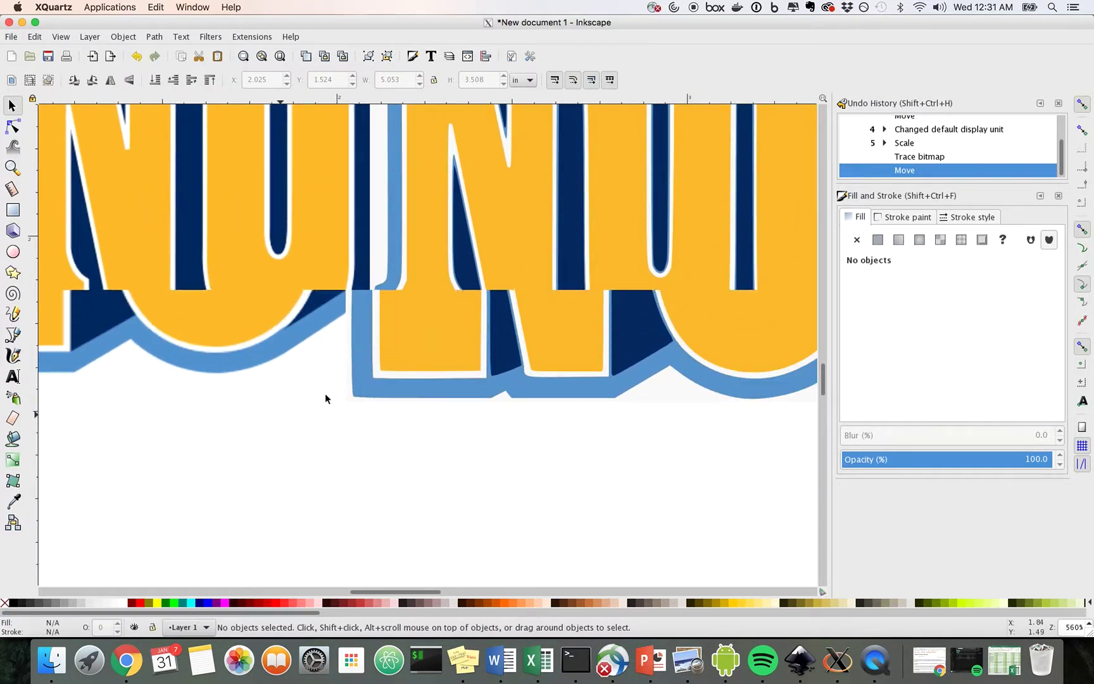
pyautogui.scroll(-1, 380, 438)
pyautogui.hscroll(-3, 405, 450)
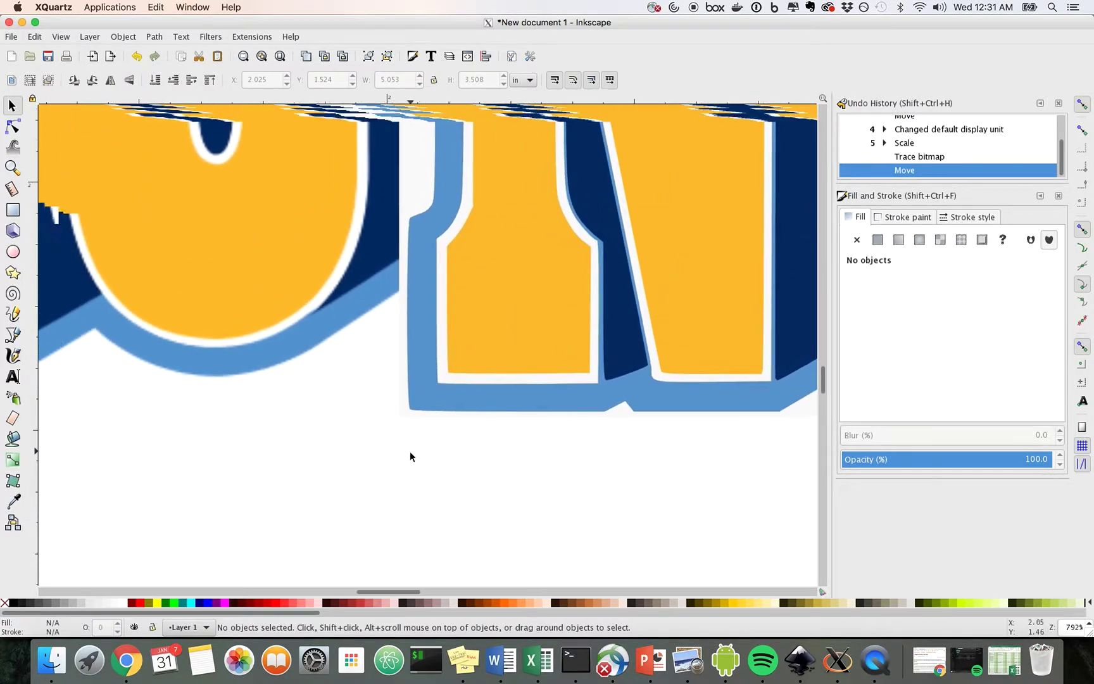
pyautogui.scroll(1, 386, 441)
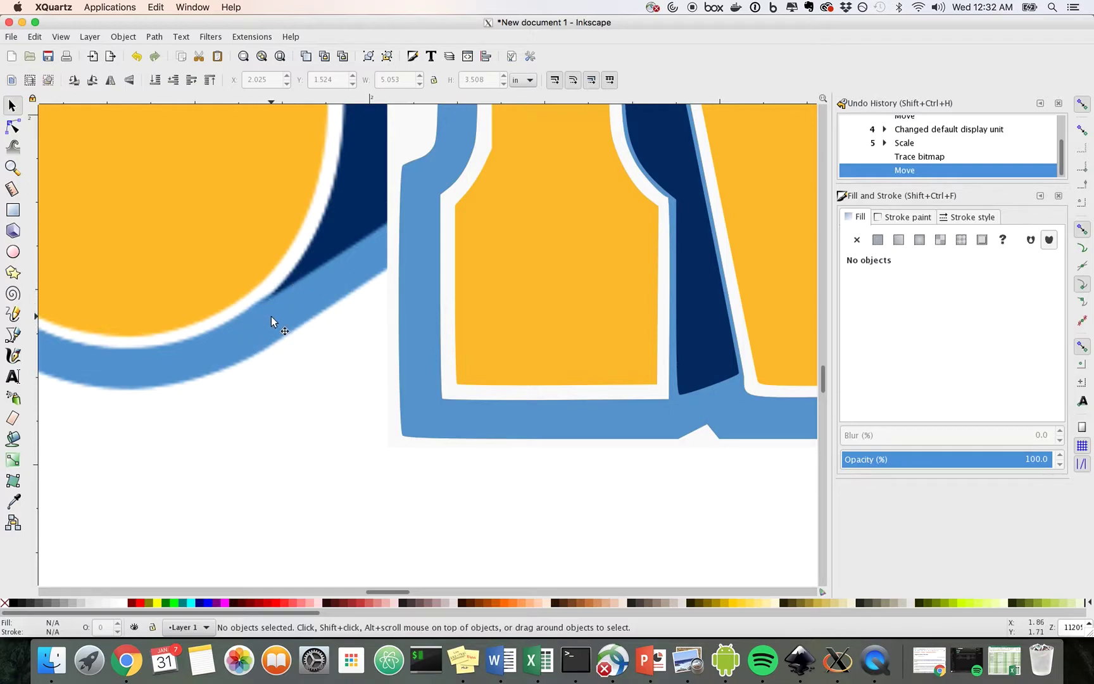
# Delete the original embedded image and move the traced logo back onto the page at about X 0.47, Y 0.68 in.
pyautogui.scroll(-6, 271, 317)
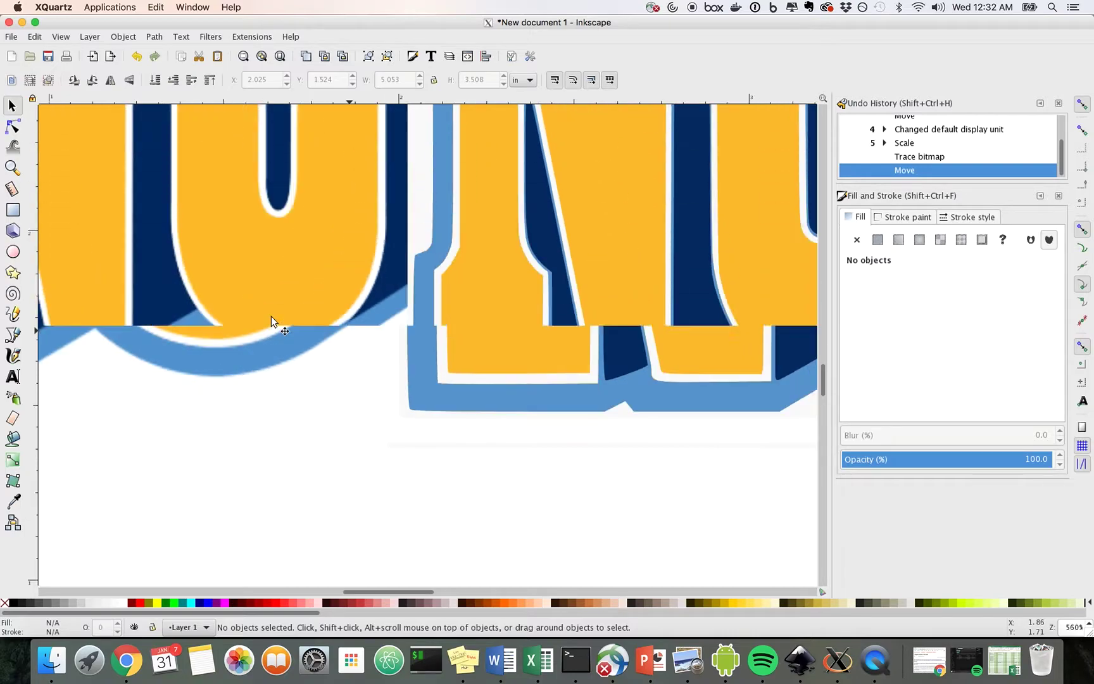
pyautogui.click(321, 303)
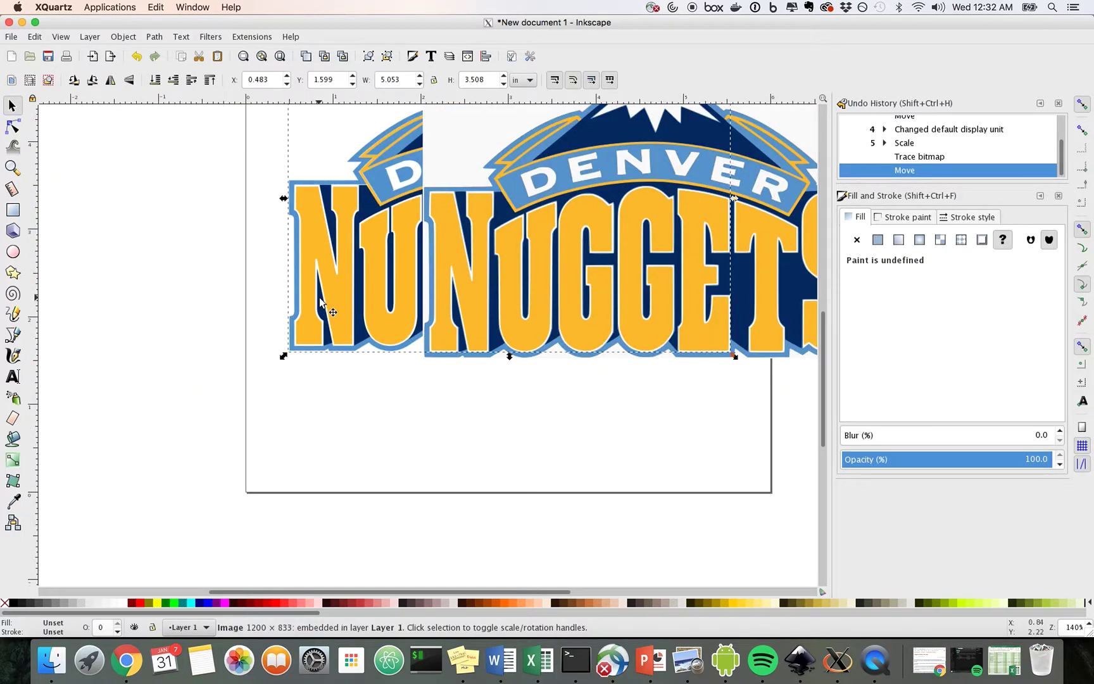
pyautogui.press('Delete')
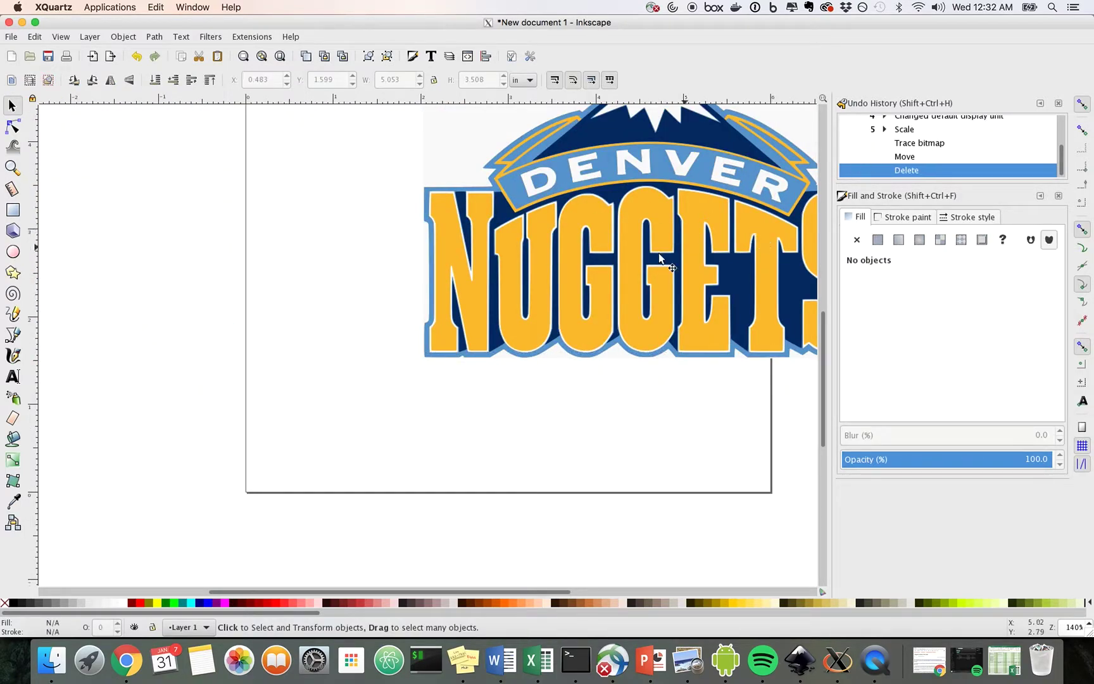
pyautogui.moveTo(572, 305); pyautogui.dragTo(520, 328)
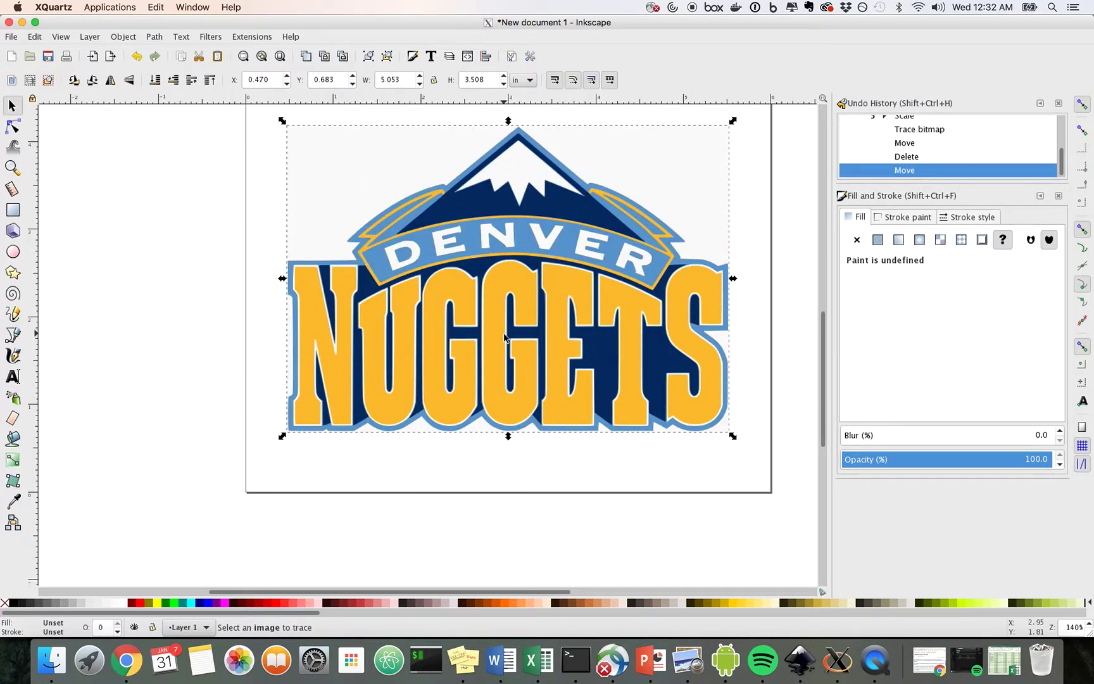
# Ungroup the traced logo and move its navy and yellow color layers off the page to the left, one above the other.
pyautogui.rightClick(493, 334)
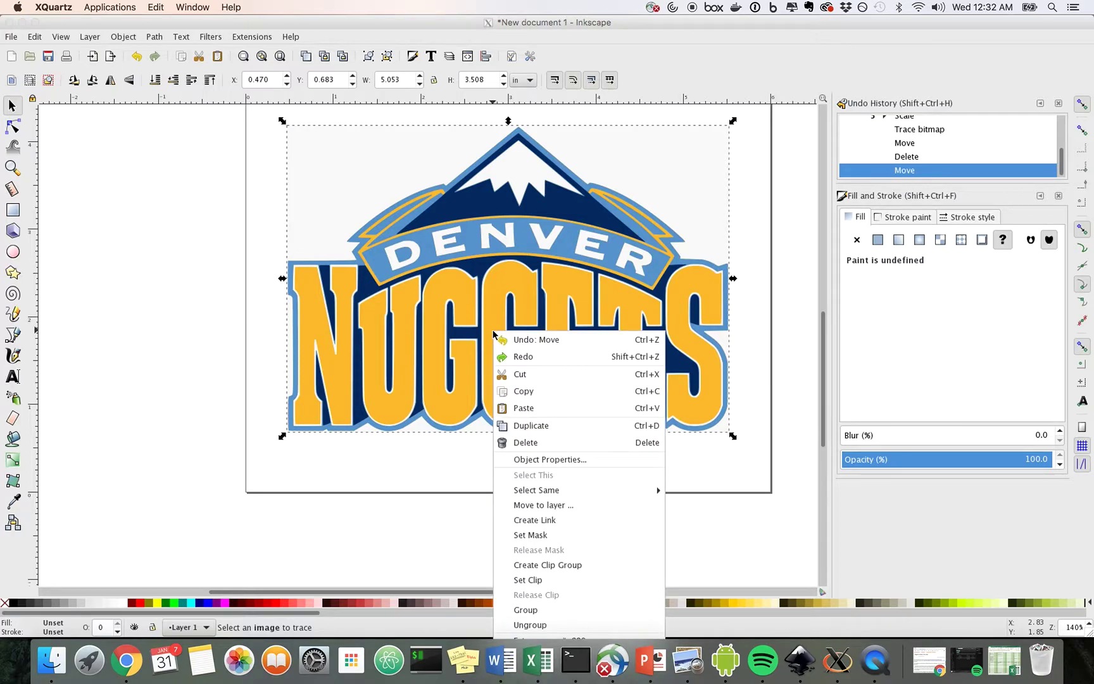
pyautogui.click(523, 625)
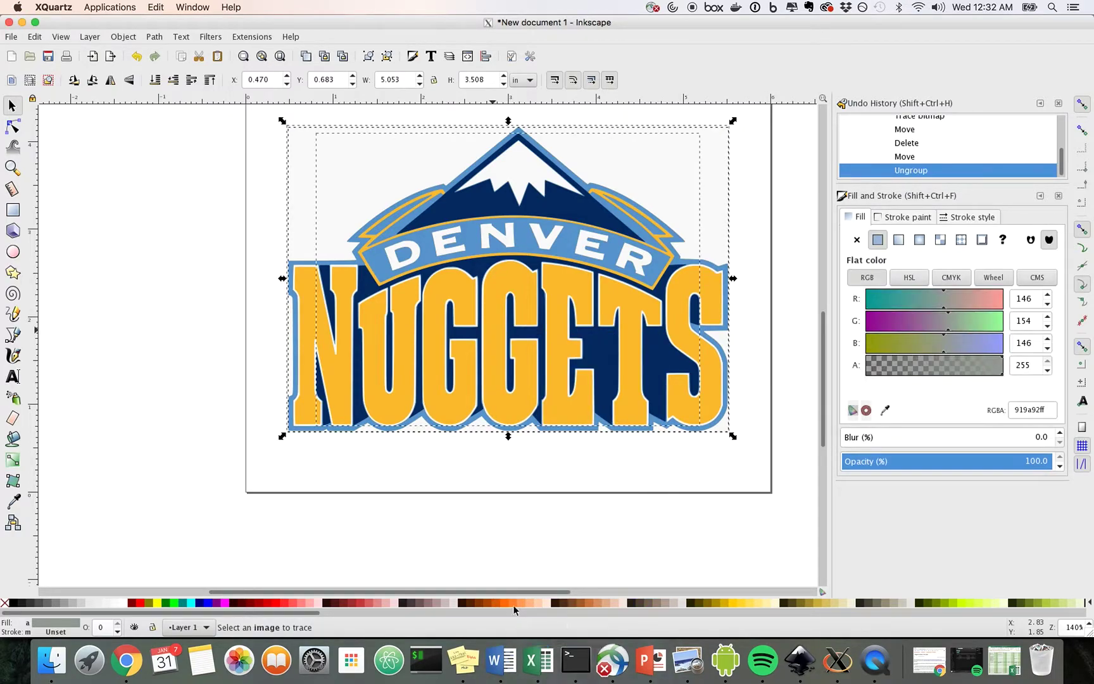
pyautogui.scroll(2, 436, 562)
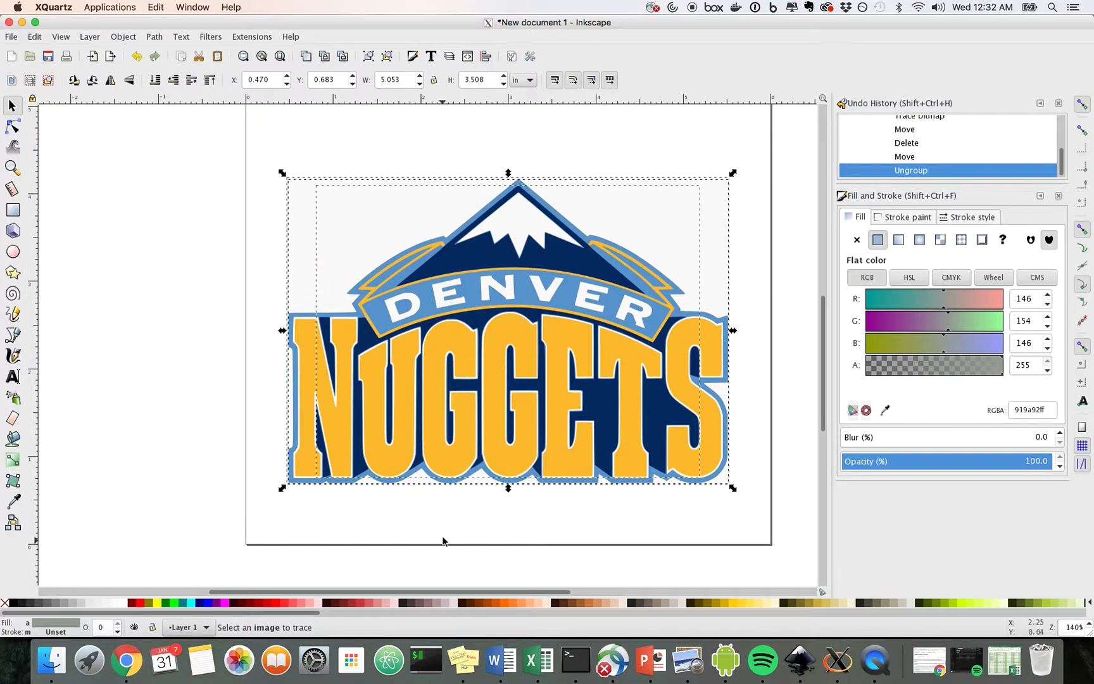
pyautogui.press('-')
pyautogui.press('-')
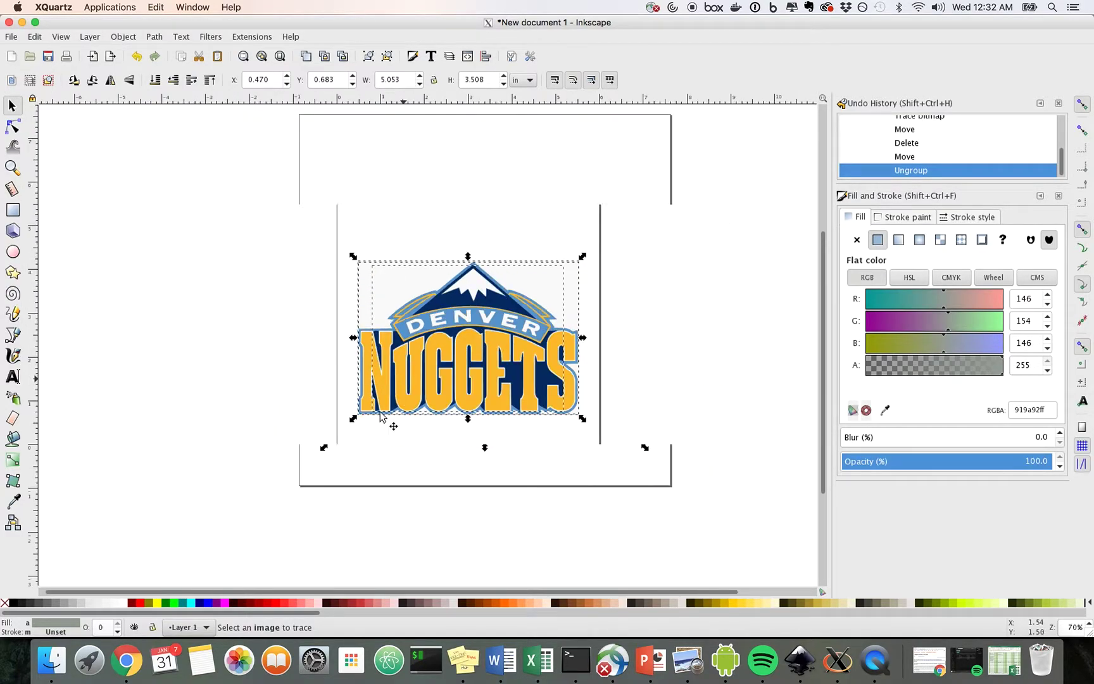
pyautogui.moveTo(408, 408)
pyautogui.mouseDown()
pyautogui.moveTo(414, 380)
pyautogui.moveTo(383, 405)
pyautogui.moveTo(382, 382)
pyautogui.moveTo(208, 363)
pyautogui.moveTo(169, 335)
pyautogui.moveTo(147, 288)
pyautogui.mouseUp()
pyautogui.press('Escape')
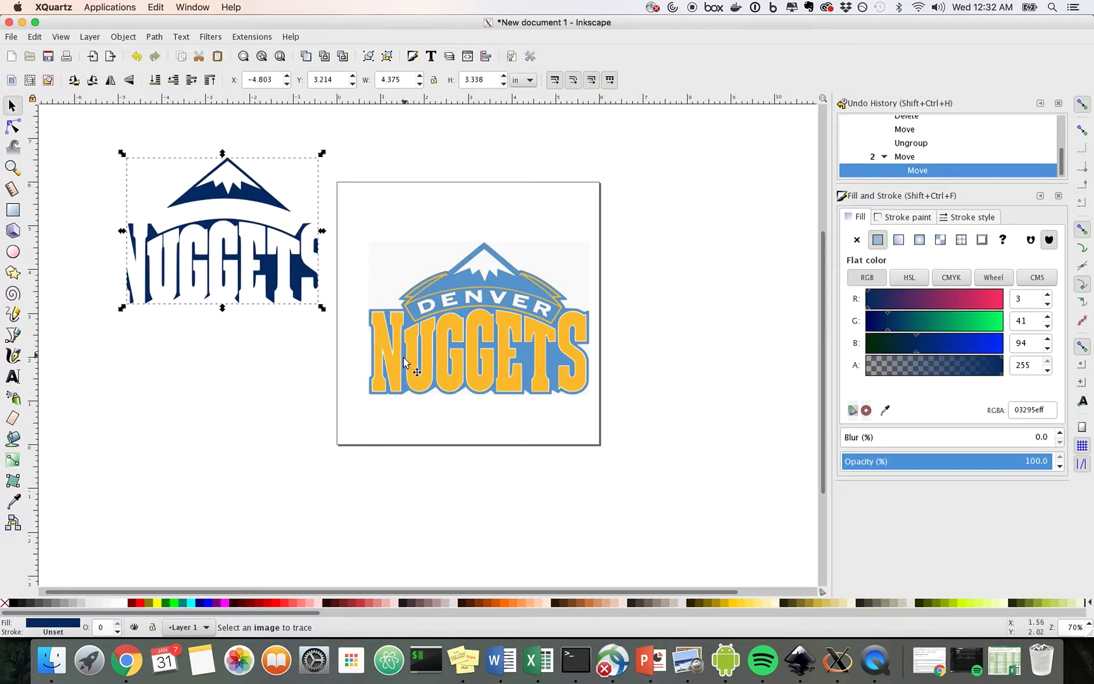
pyautogui.moveTo(396, 367); pyautogui.dragTo(127, 423)
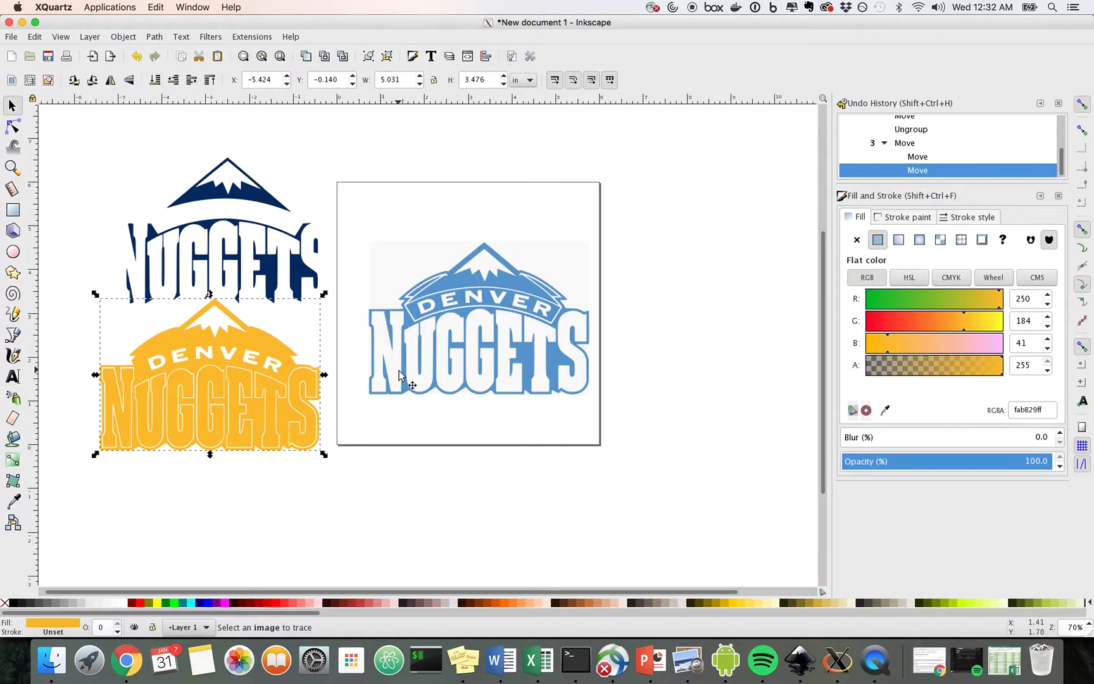
# Move the light blue layer around over the off-white background layer, leaving it on the page at about X 0.67, Y 1.27 in.
pyautogui.moveTo(522, 293)
pyautogui.mouseDown()
pyautogui.moveTo(522, 278)
pyautogui.moveTo(505, 279)
pyautogui.mouseUp()
pyautogui.press('Escape')
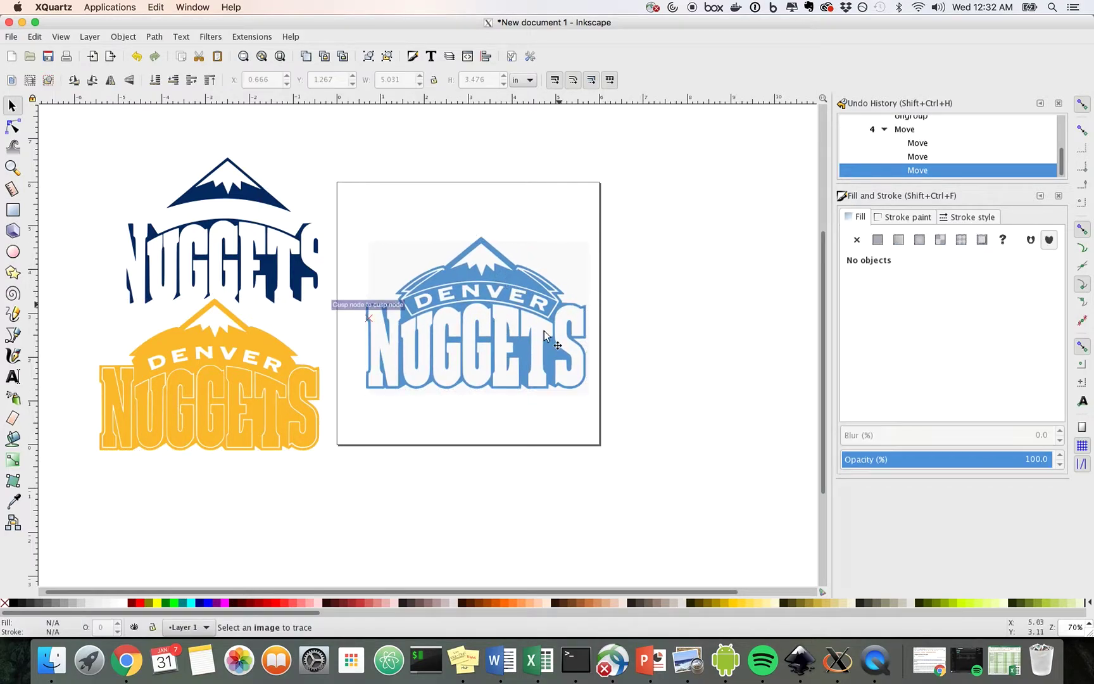
pyautogui.click(539, 342)
pyautogui.moveTo(539, 342)
pyautogui.mouseDown()
pyautogui.moveTo(525, 333)
pyautogui.moveTo(539, 341)
pyautogui.moveTo(517, 389)
pyautogui.moveTo(523, 448)
pyautogui.mouseUp()
pyautogui.moveTo(528, 373)
pyautogui.mouseDown()
pyautogui.moveTo(530, 354)
pyautogui.moveTo(533, 428)
pyautogui.moveTo(558, 346)
pyautogui.moveTo(541, 364)
pyautogui.mouseUp()
pyautogui.click(563, 410)
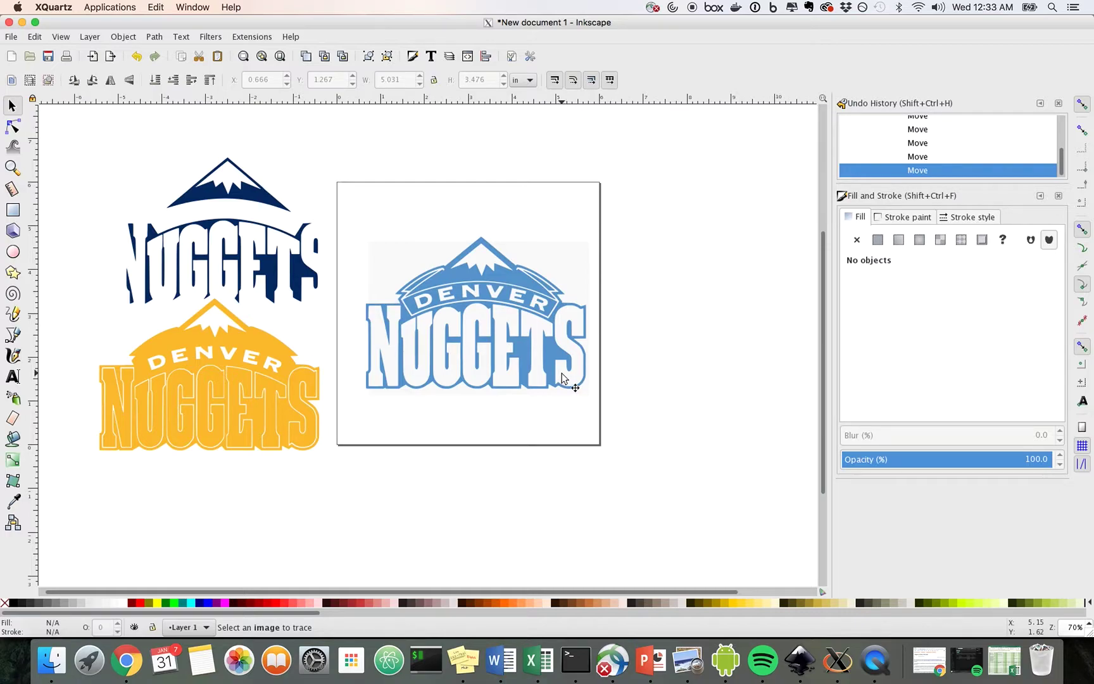
# Switch to Chrome and place its window beside the traced layers to compare them with the full-color Denver Nuggets logo.
pyautogui.press('+')
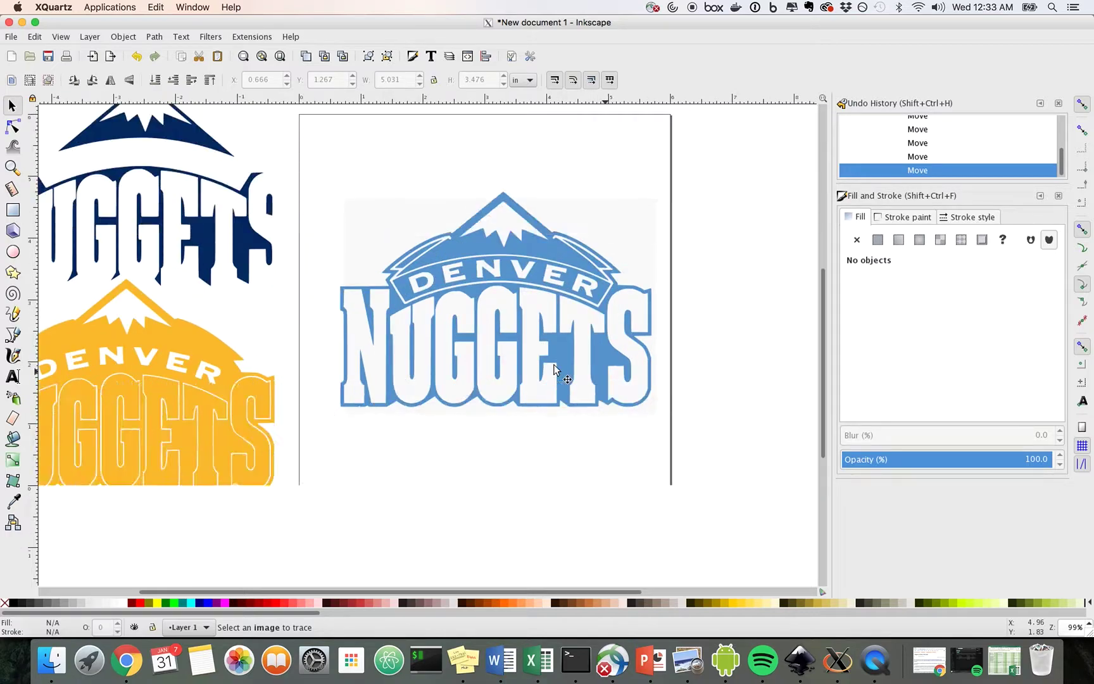
pyautogui.press('-')
pyautogui.hscroll(-3, 532, 420)
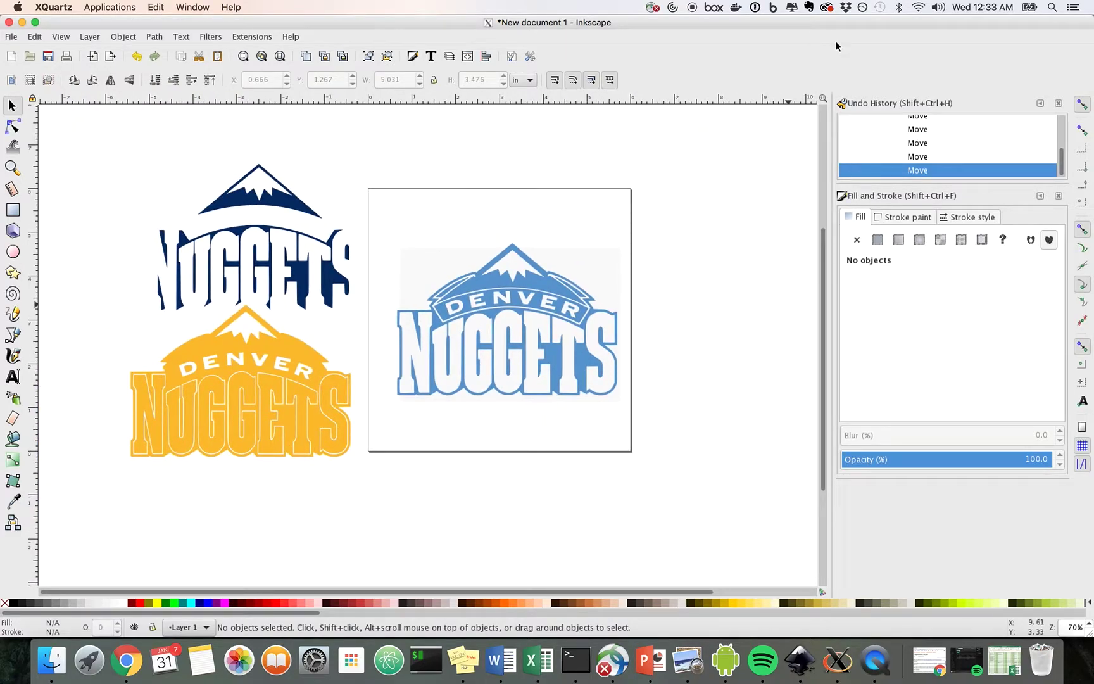
pyautogui.click(127, 660)
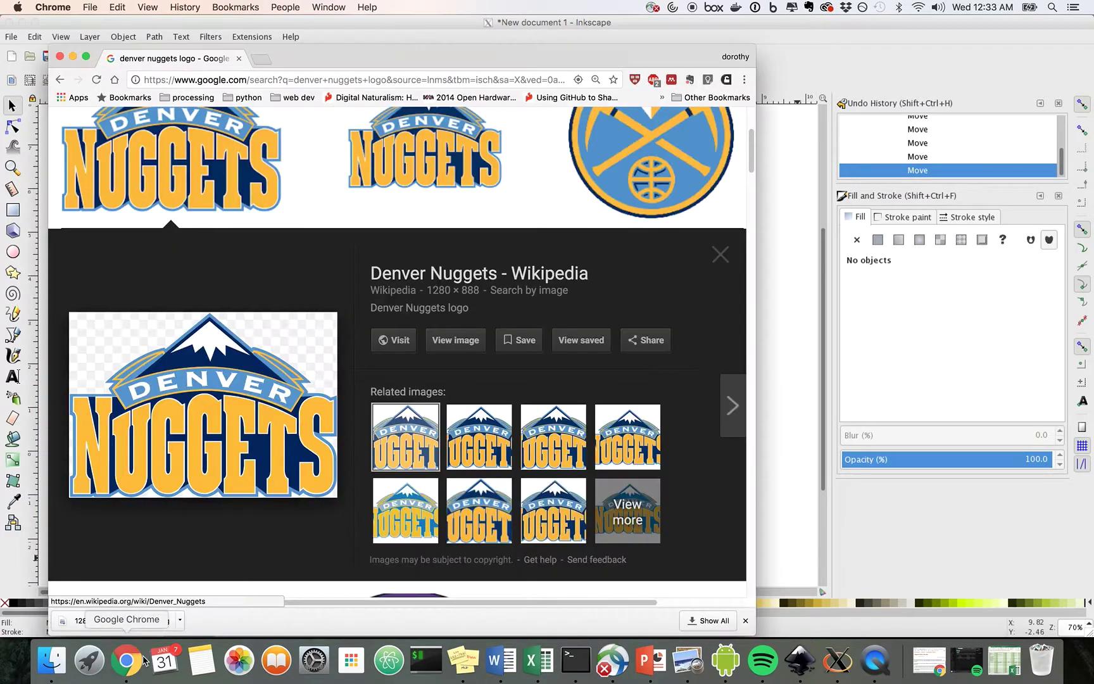
pyautogui.moveTo(358, 59); pyautogui.dragTo(743, 53)
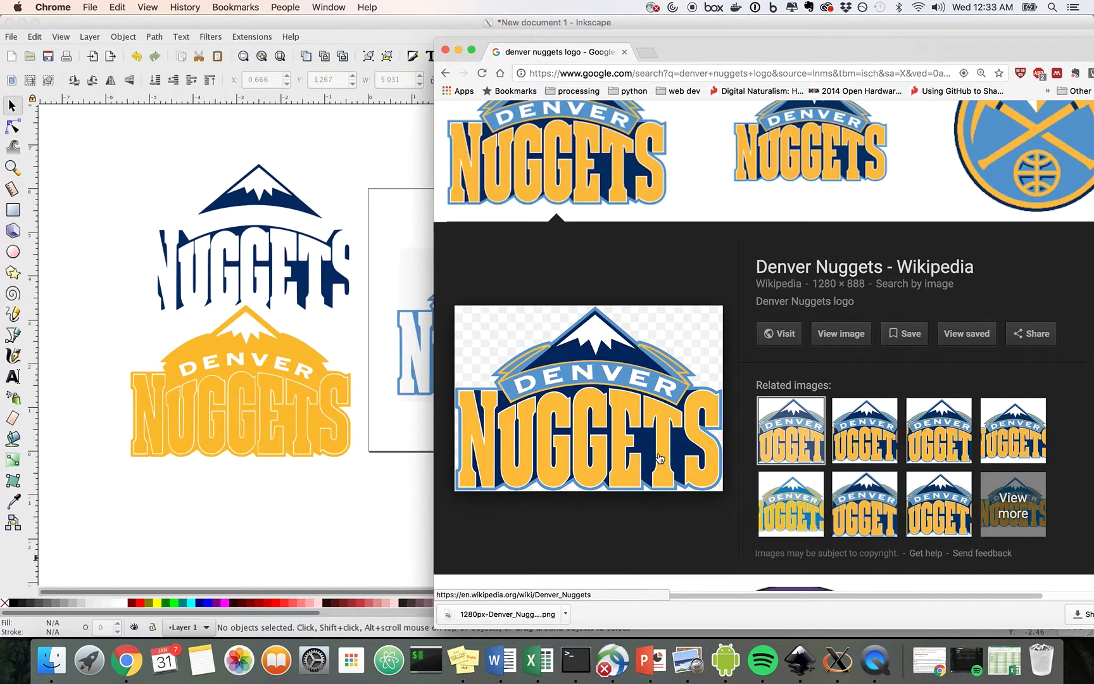
# Return to Inkscape and delete the off-white background layer behind the light blue logo.
pyautogui.click(364, 495)
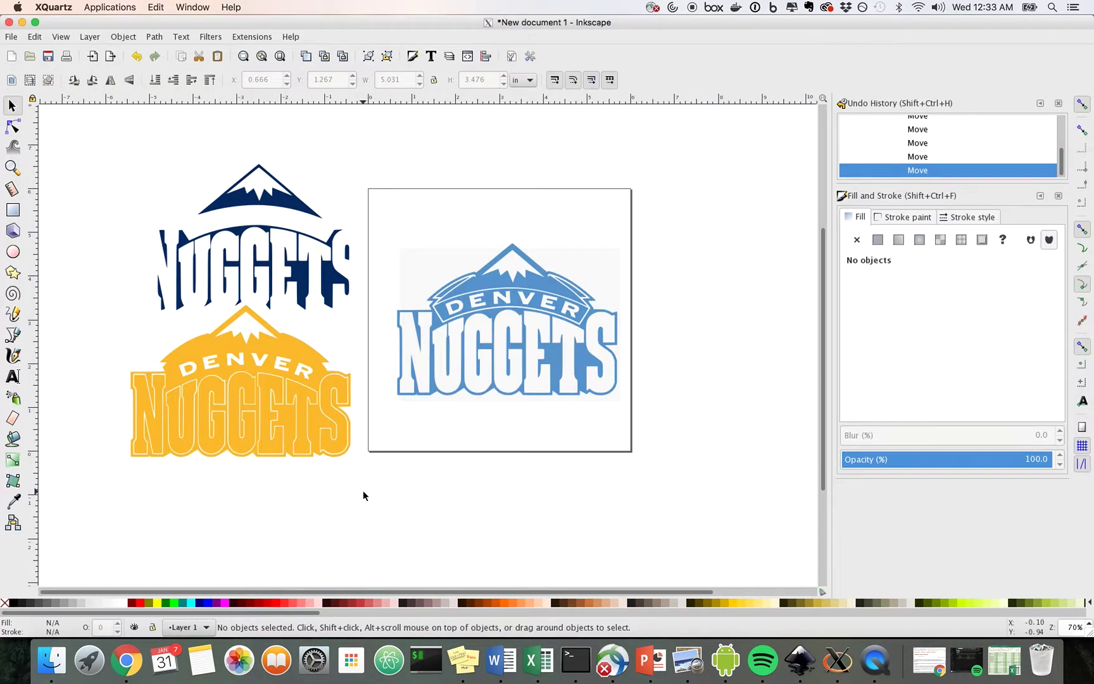
pyautogui.click(430, 276)
pyautogui.press('Delete')
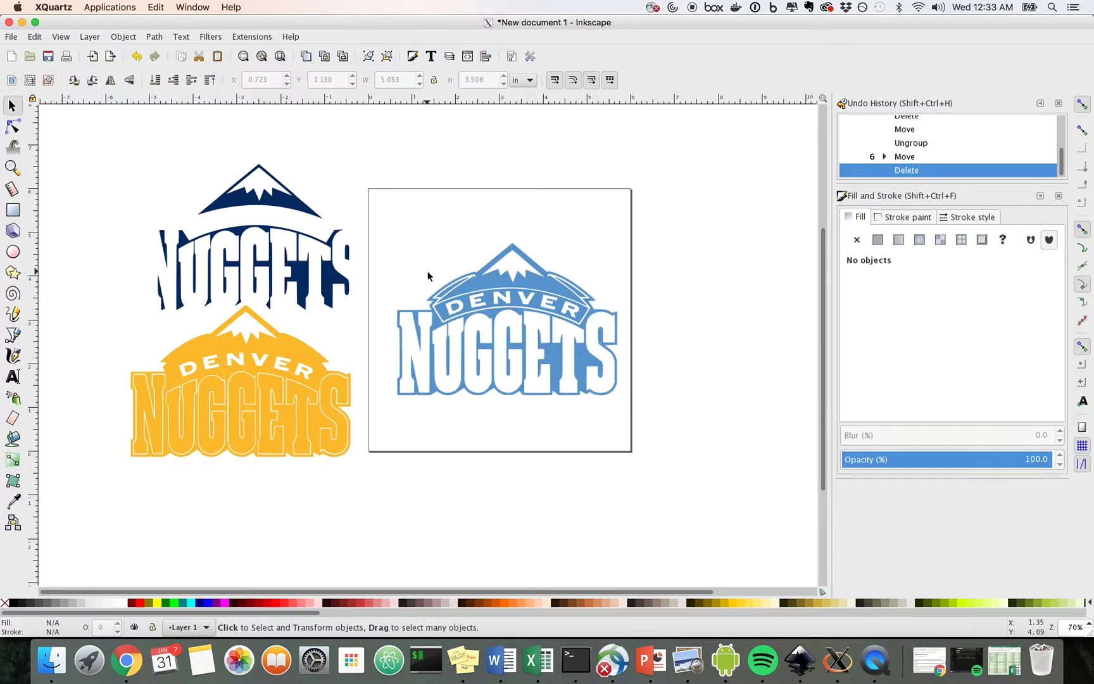
# Try breaking the light blue logo layer on the page apart into separate paths, and undo it.
pyautogui.click(457, 337)
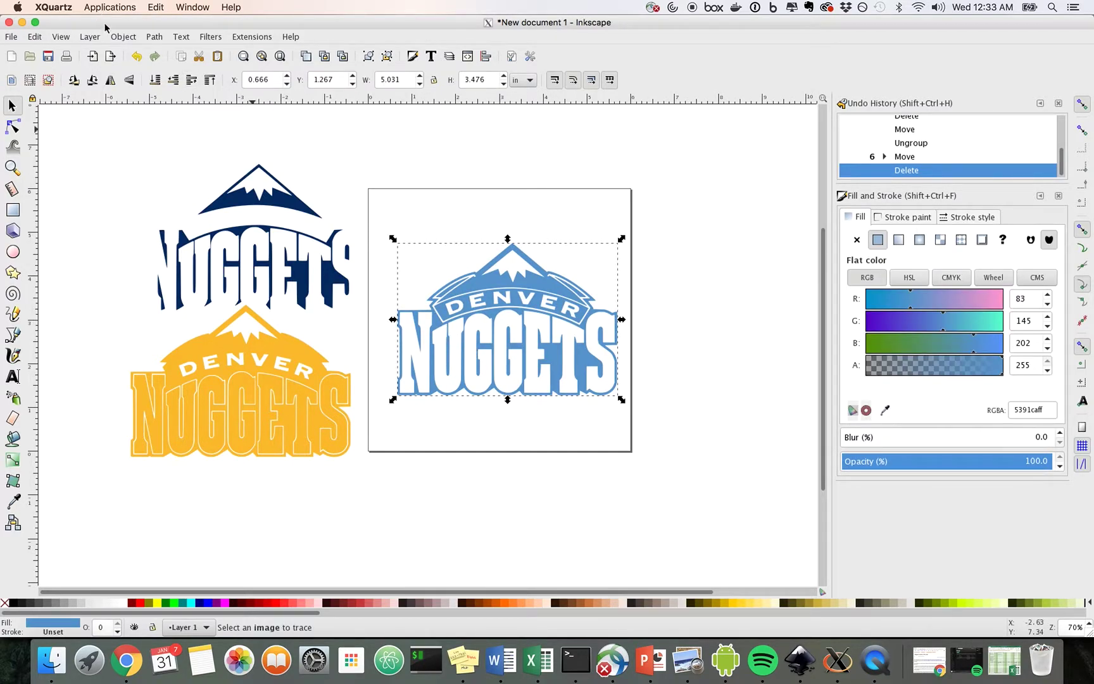
pyautogui.click(123, 37)
pyautogui.moveTo(149, 43)
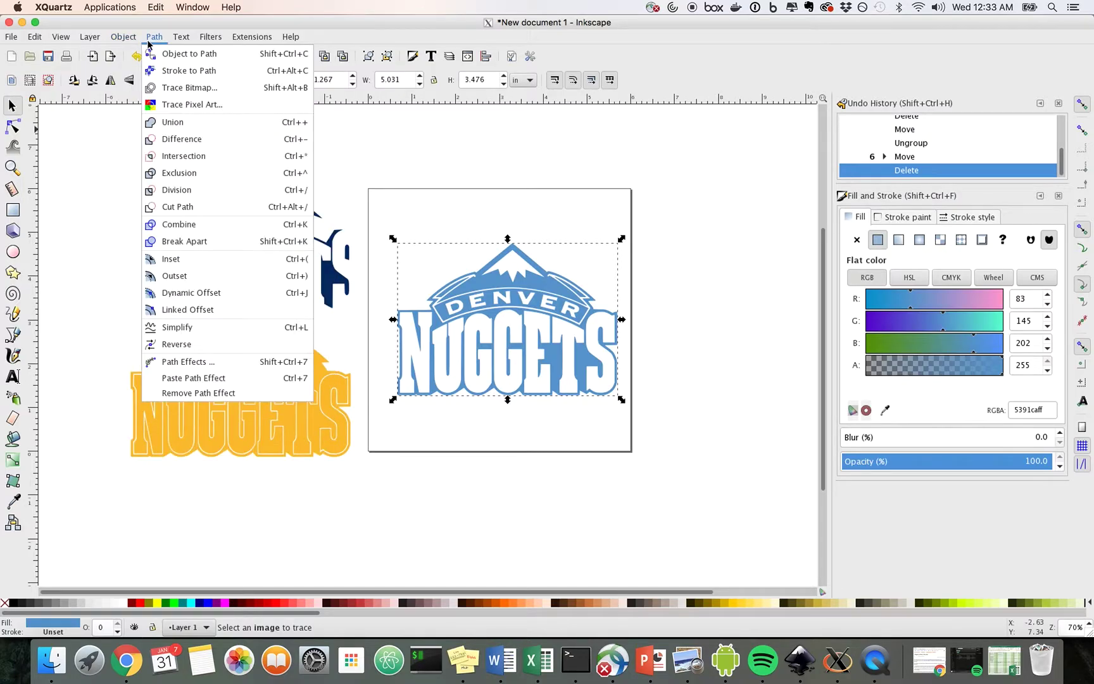
pyautogui.click(187, 242)
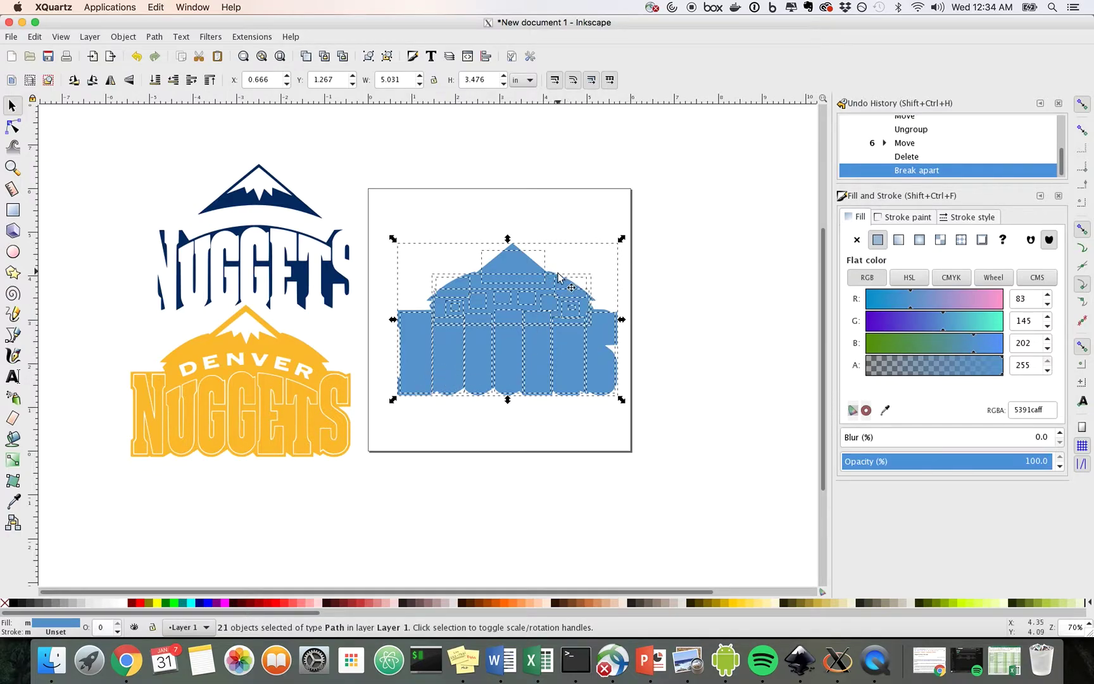
pyautogui.press('shift')
pyautogui.press('shift')
pyautogui.hotkey('shift', 'alt', 'b')
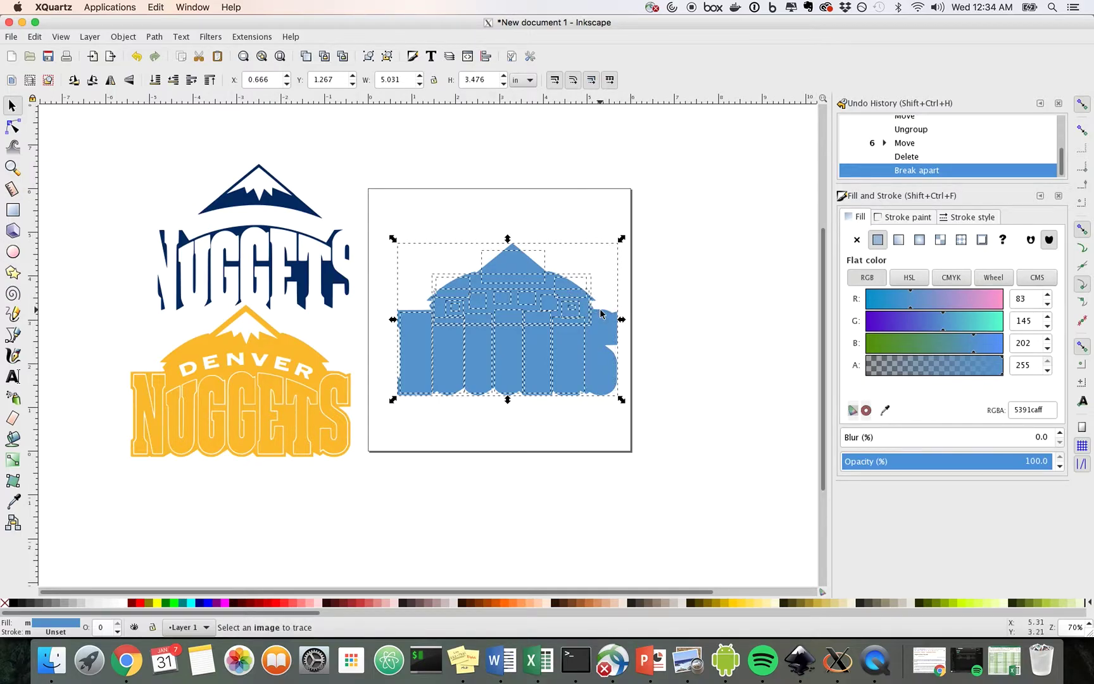
pyautogui.hotkey('ctrl', 'z')
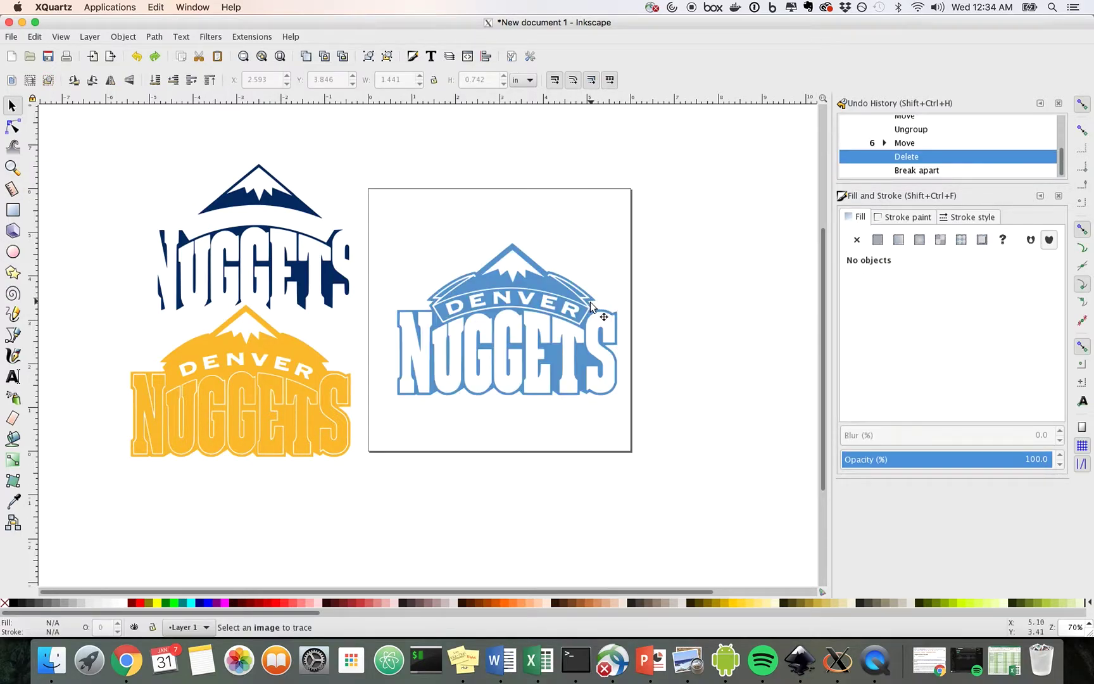
# Break the light blue logo layer on the page apart into its separate paths.
pyautogui.click(486, 294)
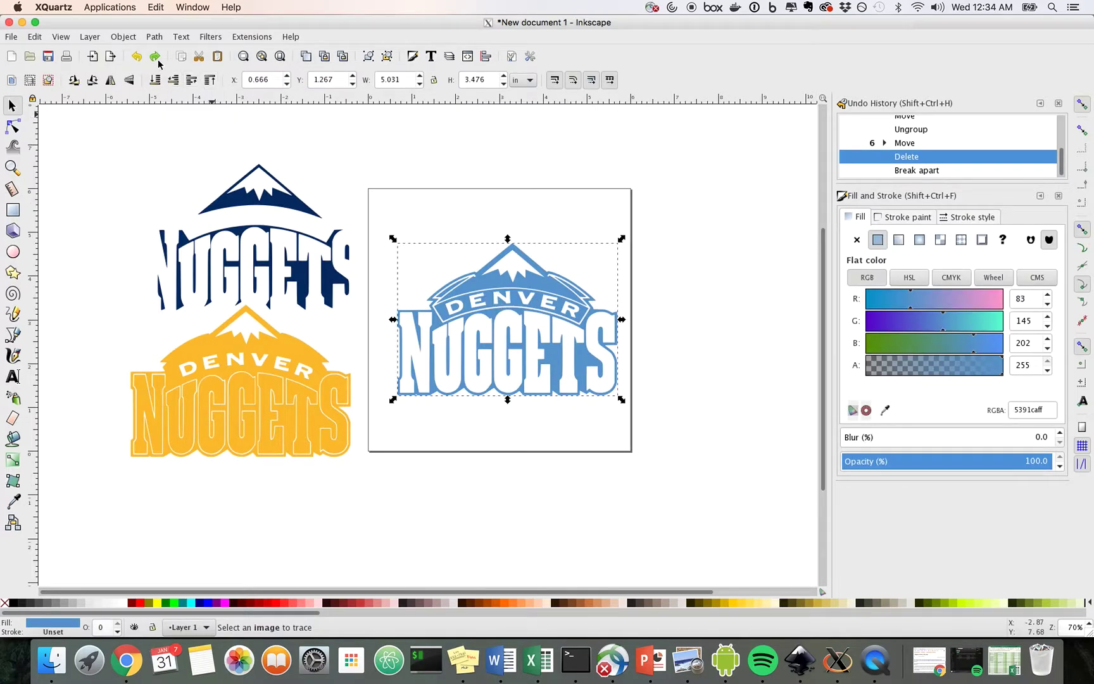
pyautogui.click(154, 37)
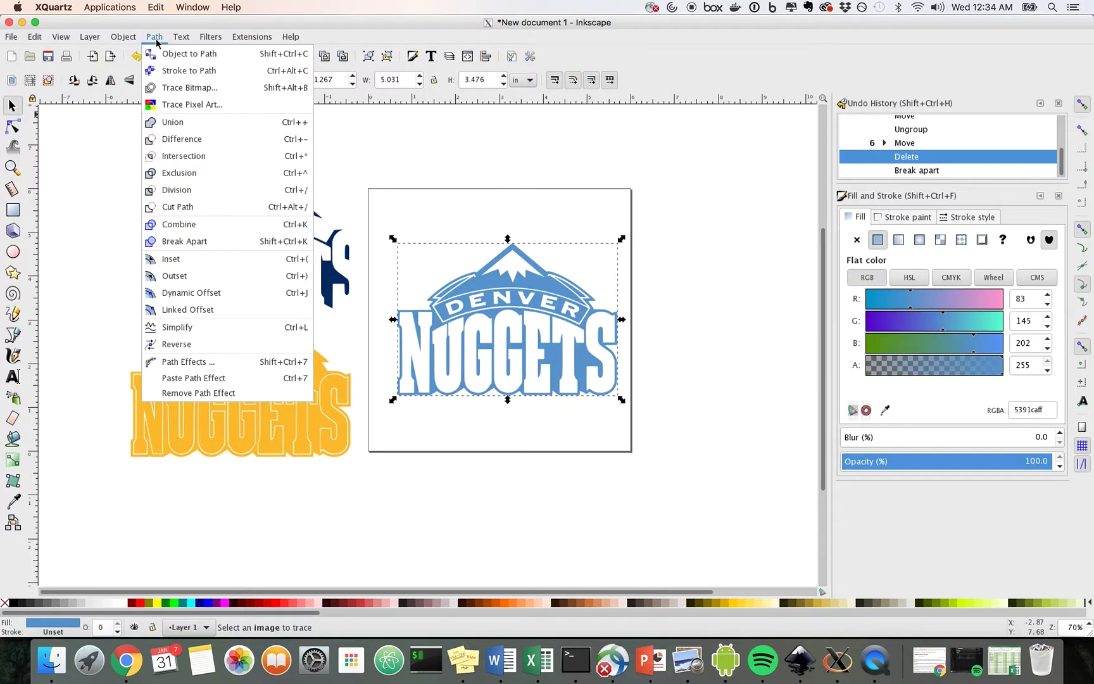
pyautogui.click(192, 240)
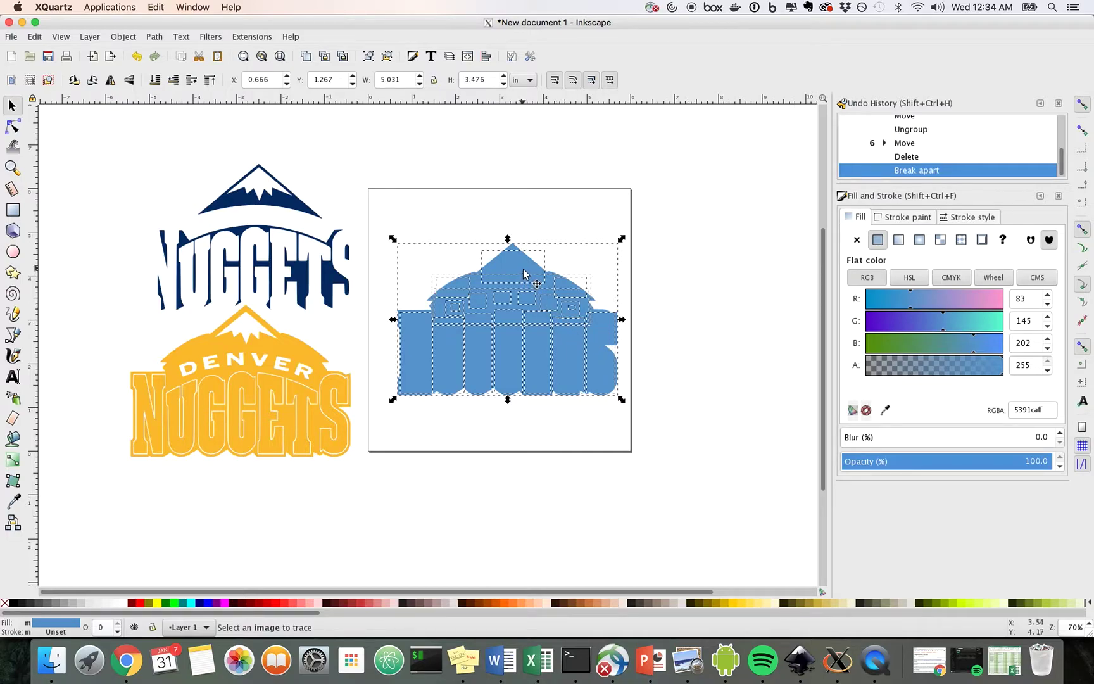
# Exclude the outer silhouette from the selection and move the remaining light blue pieces below it, to about X 0.60, Y -2.43 in.
pyautogui.press('shift')
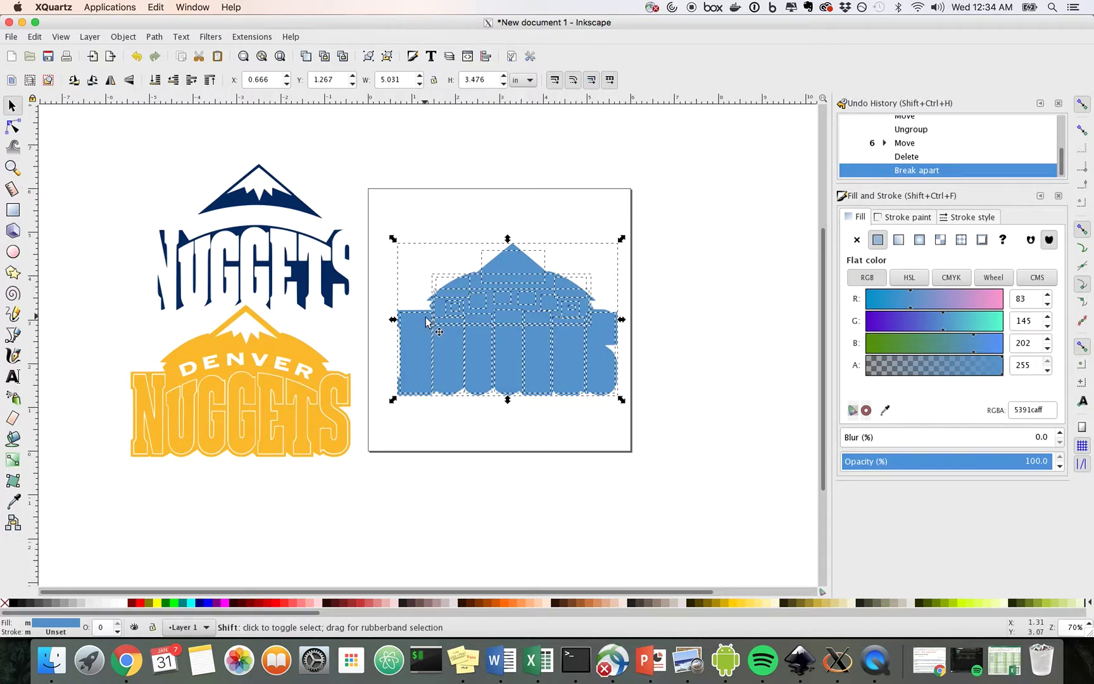
pyautogui.press('+')
pyautogui.press('+')
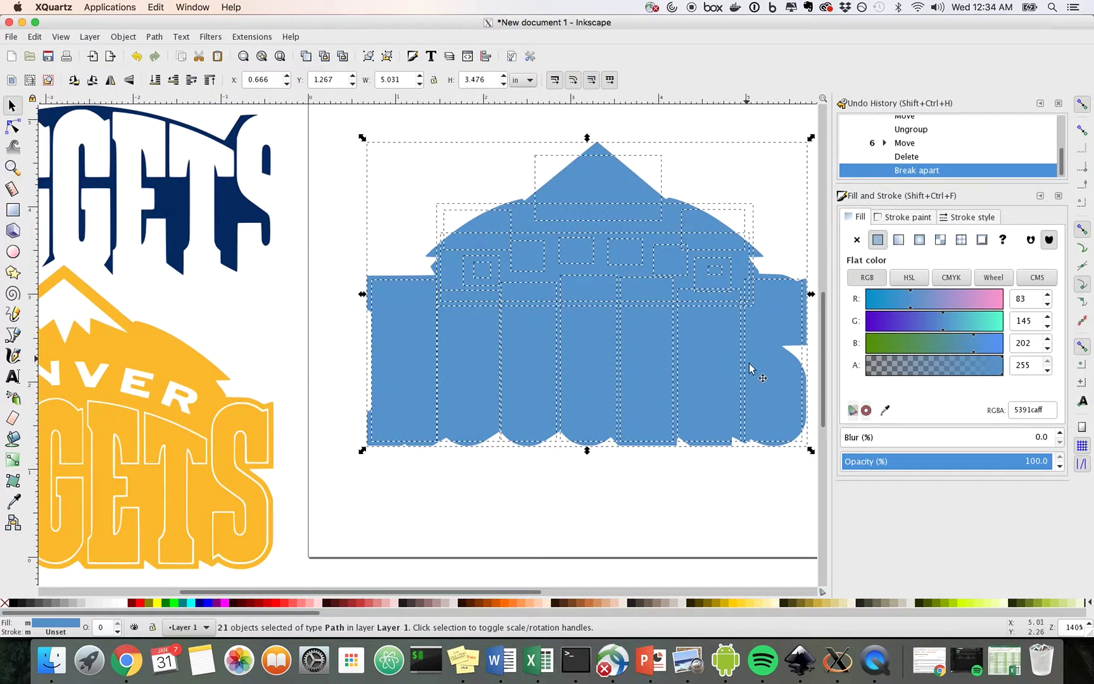
pyautogui.keyDown('shift'); pyautogui.click(751, 446); pyautogui.keyUp('shift')
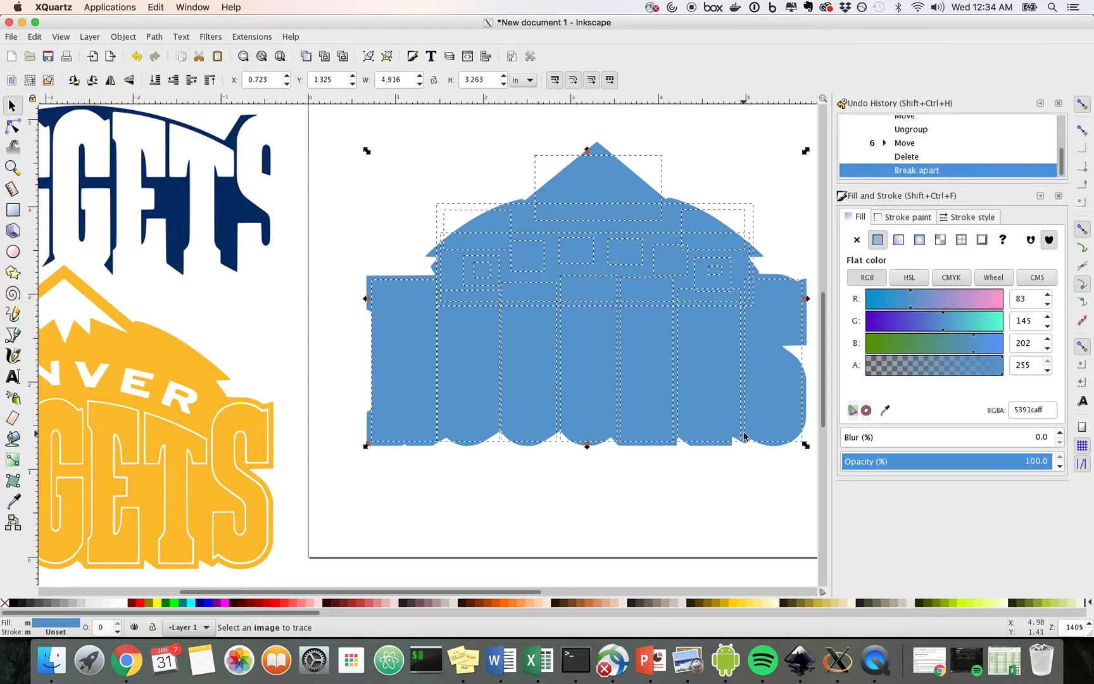
pyautogui.press('-')
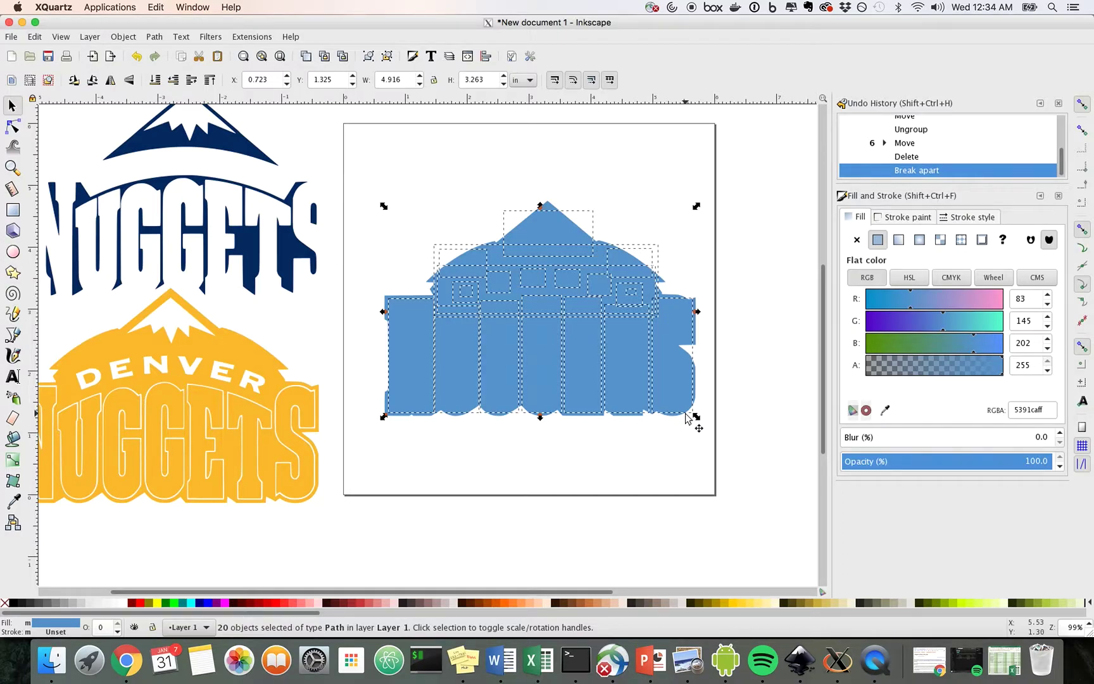
pyautogui.scroll(-2, 687, 418)
pyautogui.scroll(3, 687, 417)
pyautogui.scroll(-3, 684, 417)
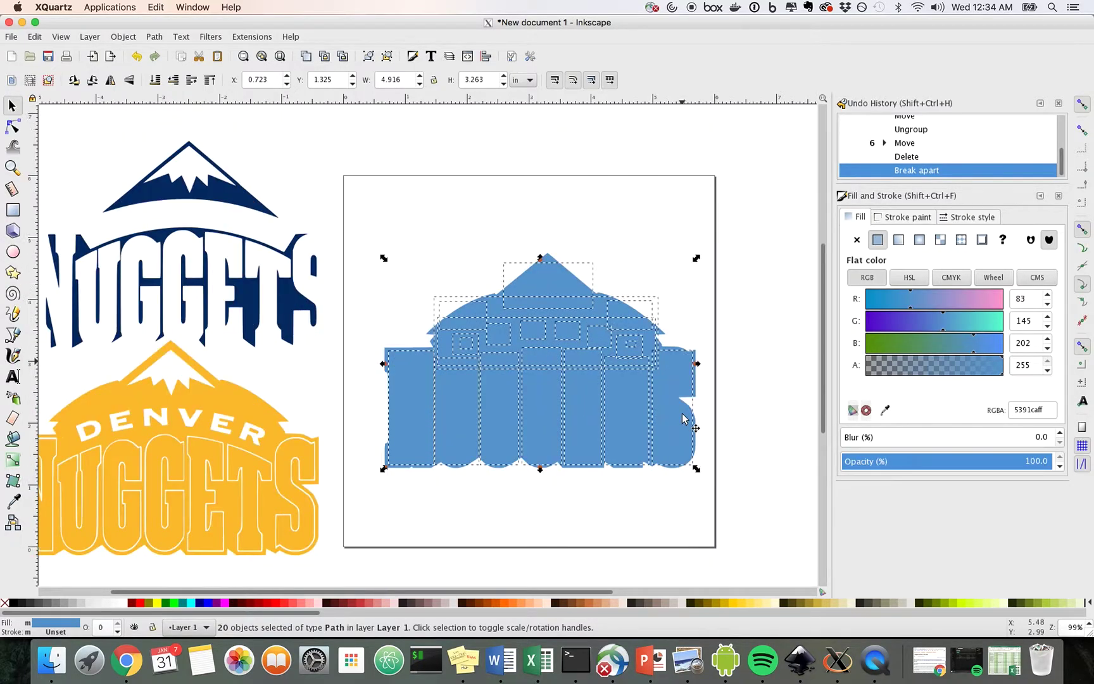
pyautogui.scroll(-2, 579, 388)
pyautogui.moveTo(583, 298); pyautogui.dragTo(578, 531)
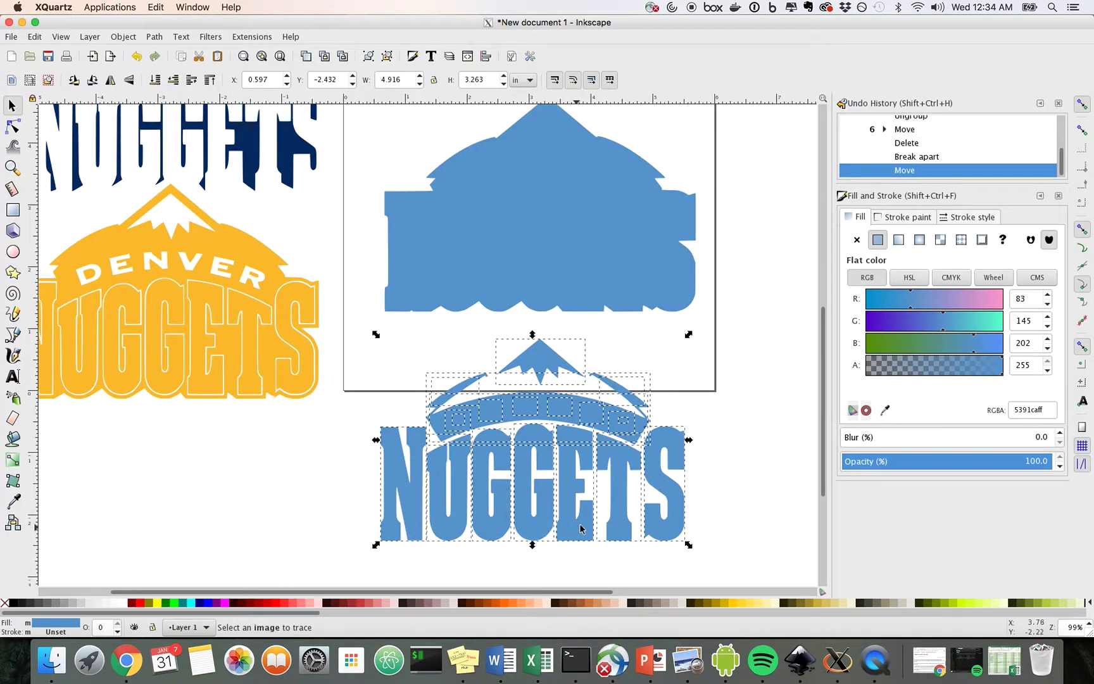
pyautogui.click(729, 446)
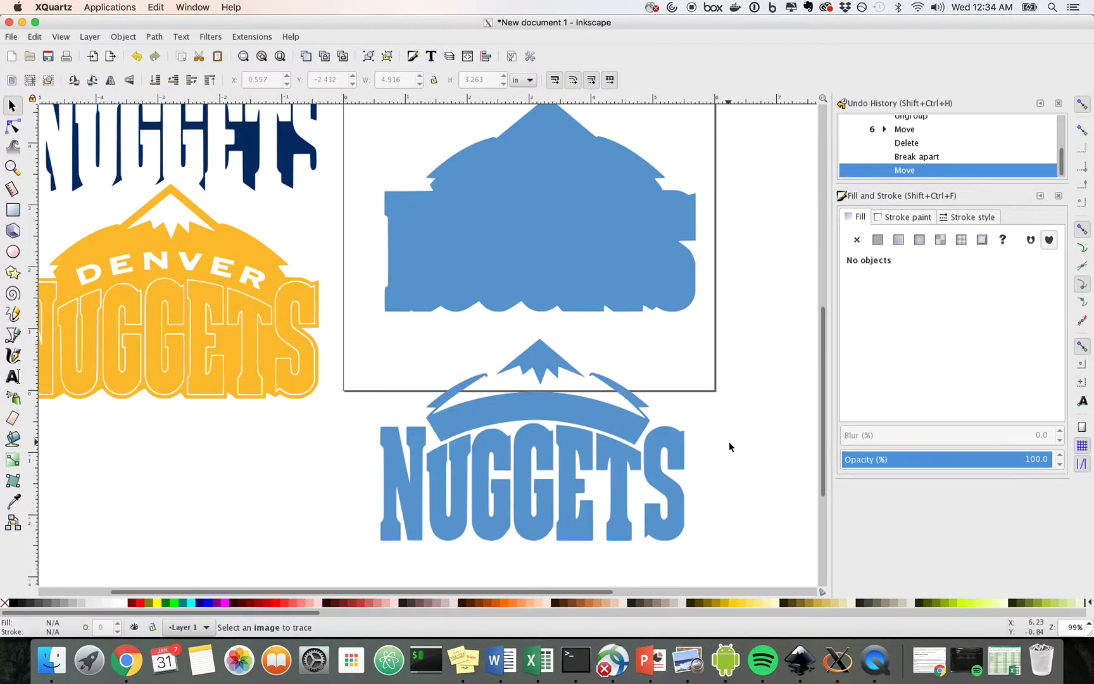
# Shift the solid light blue silhouette slightly, to about X 0.71, Y 1.18 in.
pyautogui.click(518, 178)
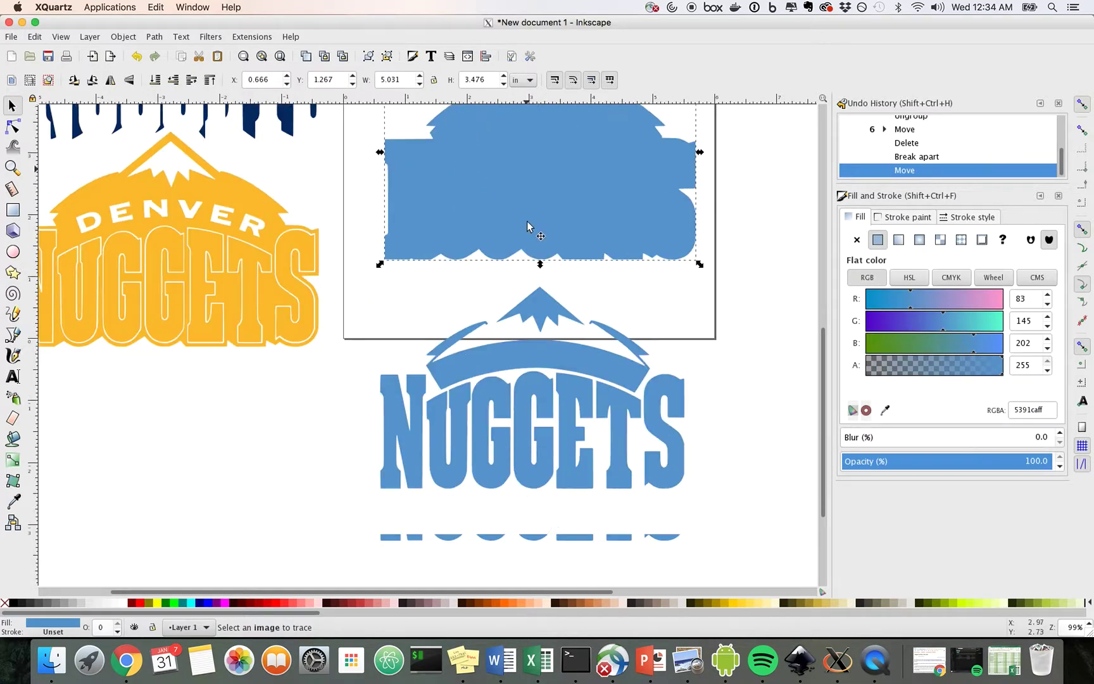
pyautogui.scroll(2, 528, 228)
pyautogui.scroll(-2, 530, 236)
pyautogui.rightClick(508, 271)
pyautogui.click(517, 215)
pyautogui.moveTo(518, 212)
pyautogui.mouseDown()
pyautogui.moveTo(517, 226)
pyautogui.moveTo(535, 208)
pyautogui.mouseUp()
pyautogui.click(723, 249)
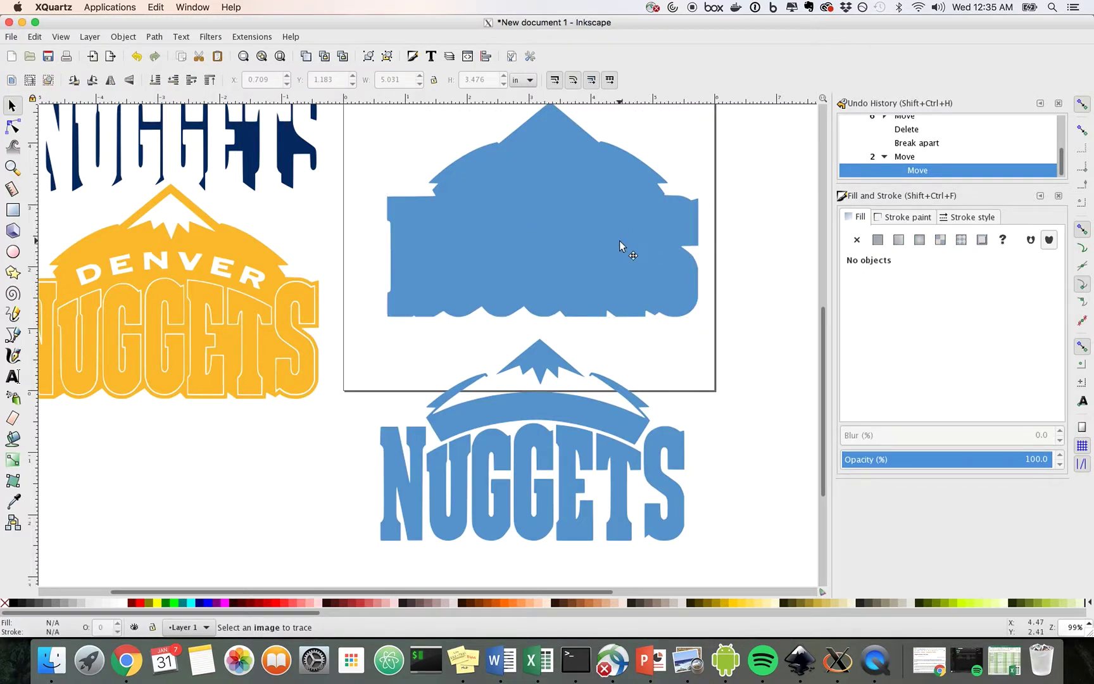
# Apply Break Apart to the solid light blue silhouette and deselect it.
pyautogui.rightClick(621, 243)
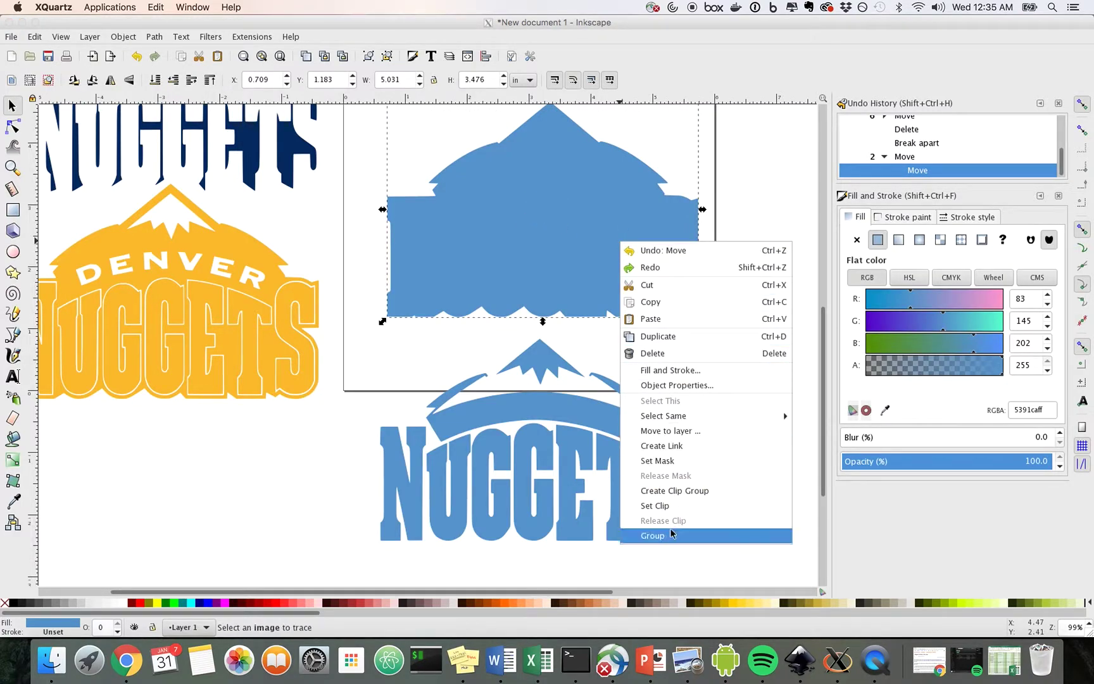
pyautogui.click(500, 291)
pyautogui.click(163, 35)
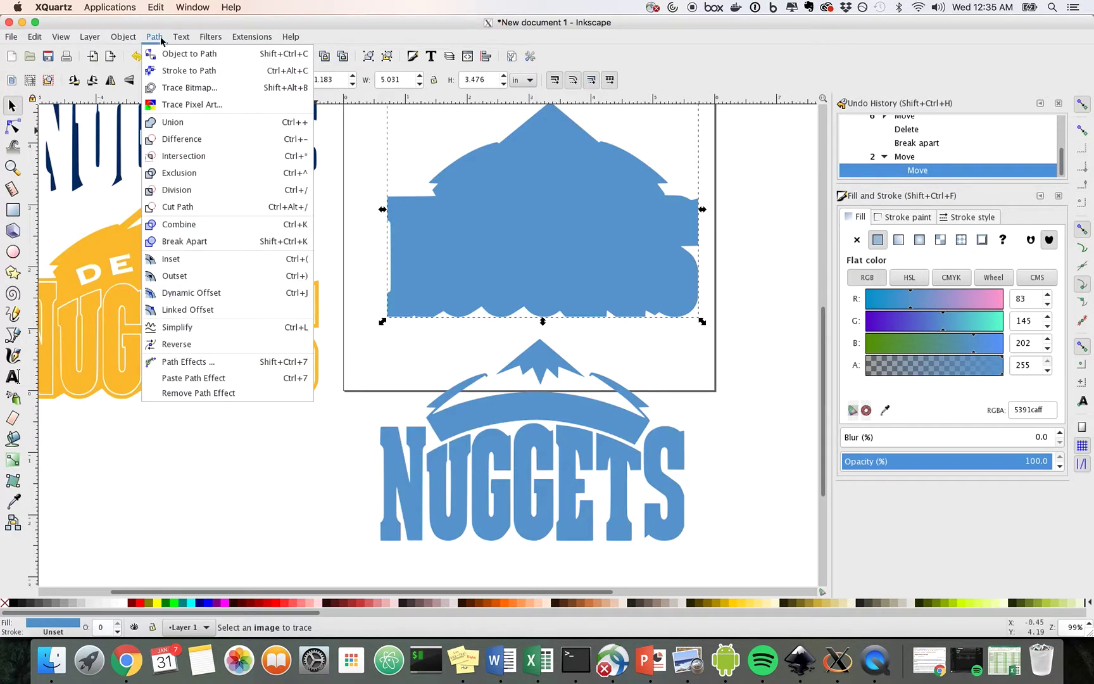
pyautogui.click(183, 240)
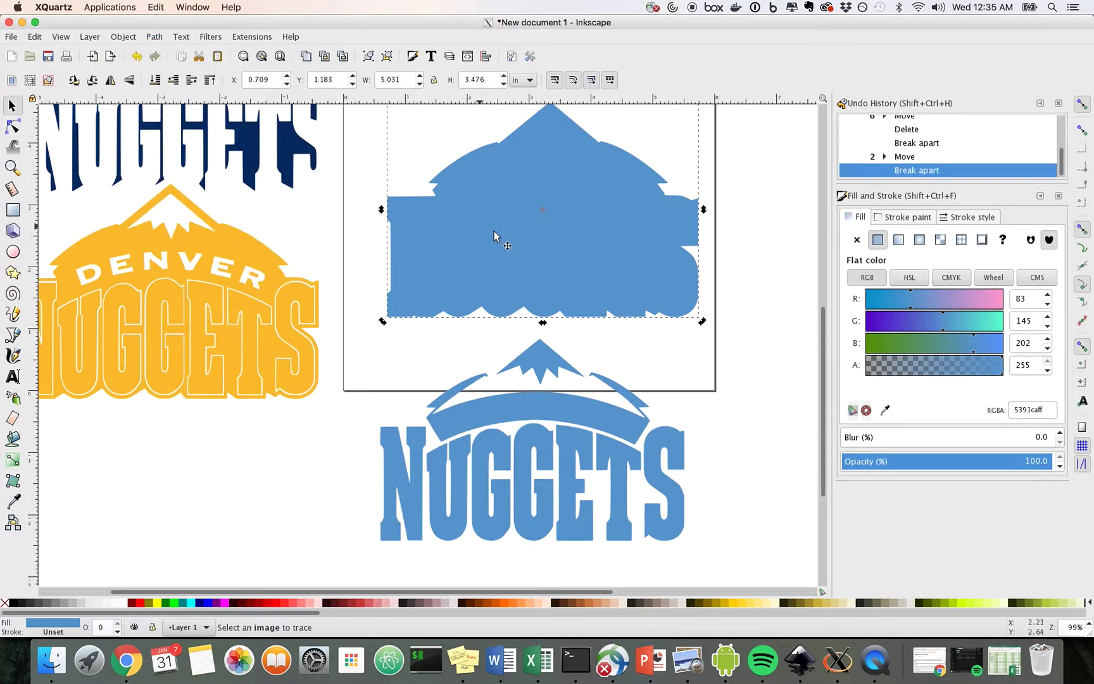
pyautogui.click(734, 253)
# Reposition the light blue silhouette on the page at about X 0.61, Y 1.66 in.
pyautogui.moveTo(563, 237); pyautogui.dragTo(542, 254)
pyautogui.scroll(4, 596, 237)
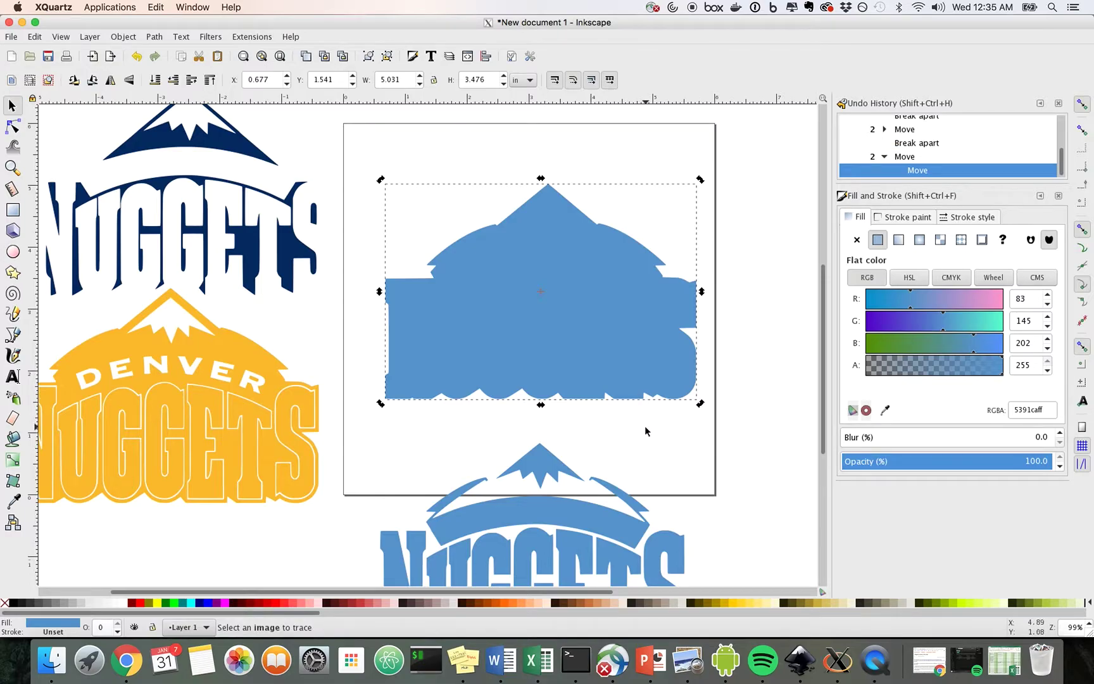
pyautogui.click(644, 425)
pyautogui.scroll(-3, 634, 418)
pyautogui.scroll(4, 626, 416)
pyautogui.moveTo(581, 320)
pyautogui.mouseDown()
pyautogui.moveTo(557, 315)
pyautogui.moveTo(574, 313)
pyautogui.mouseUp()
# Compare the separated layers with the full-color Denver Nuggets logo in Chrome, returning to Inkscape with all layers in view.
pyautogui.press('super+Tab')
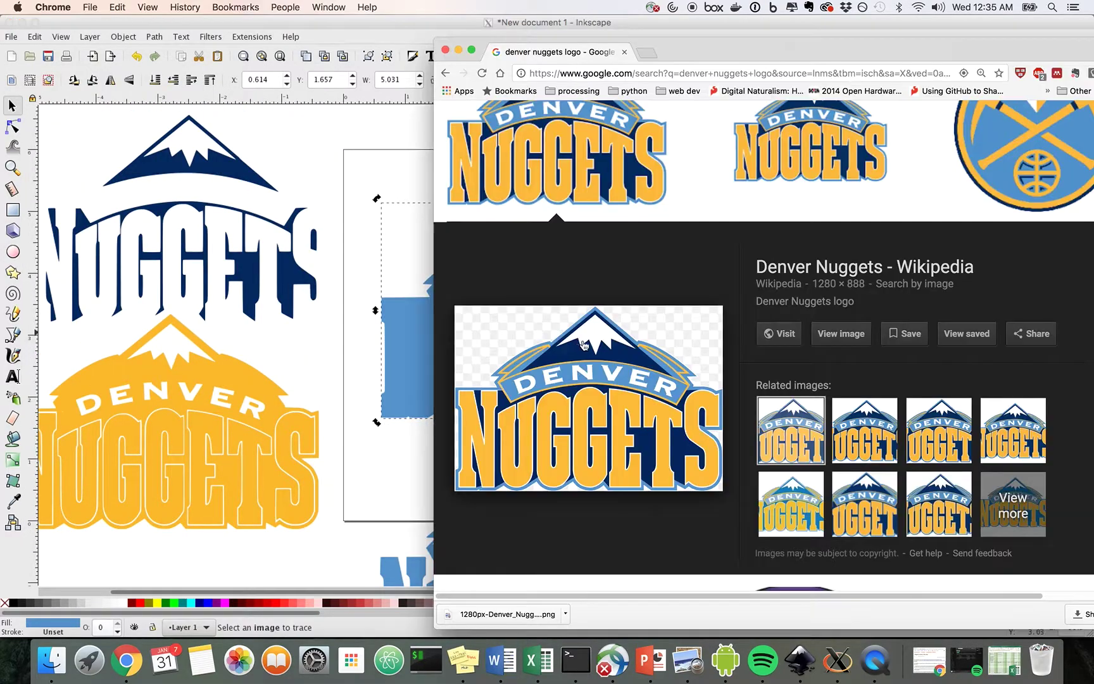
pyautogui.press('super+Tab')
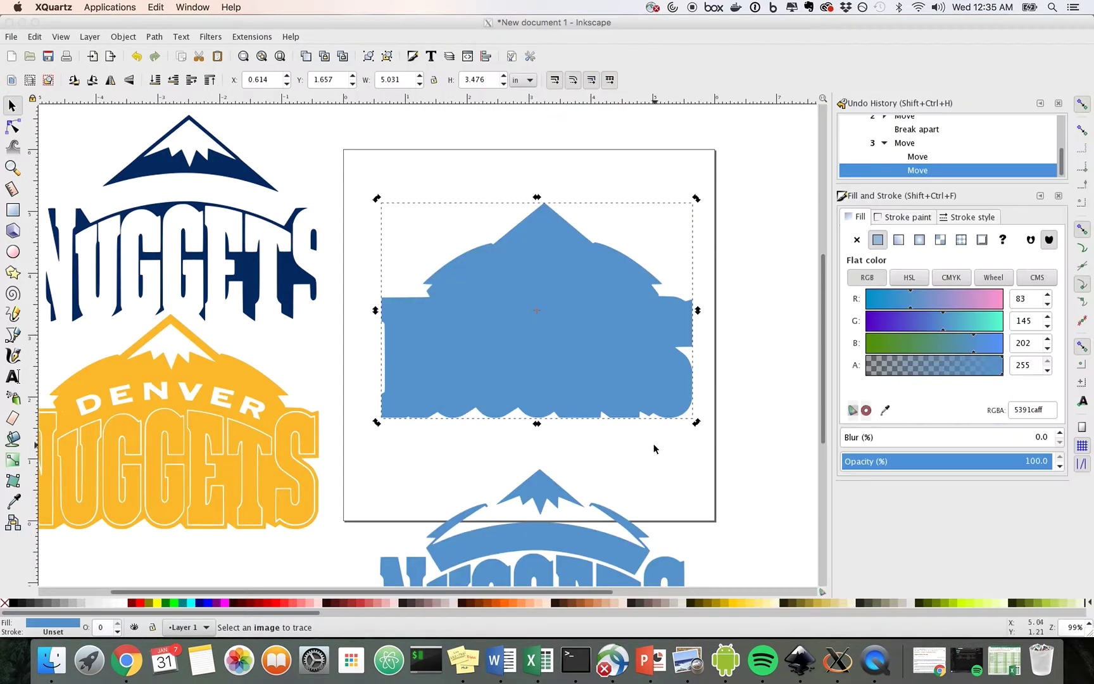
pyautogui.press('super+Tab')
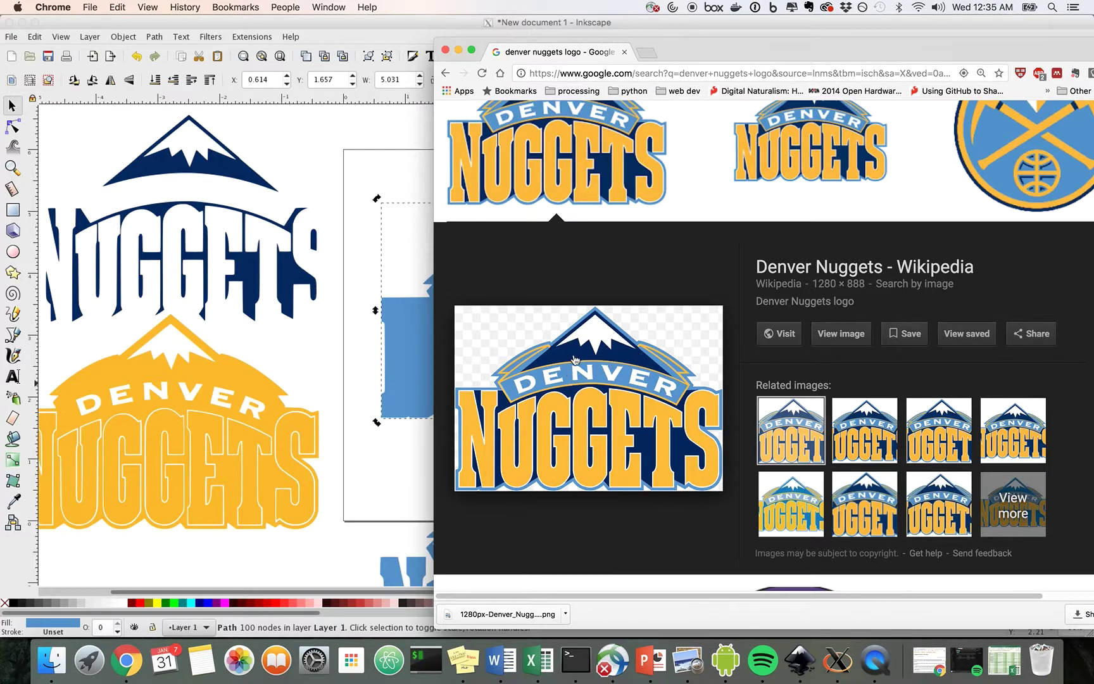
pyautogui.press('super+Tab')
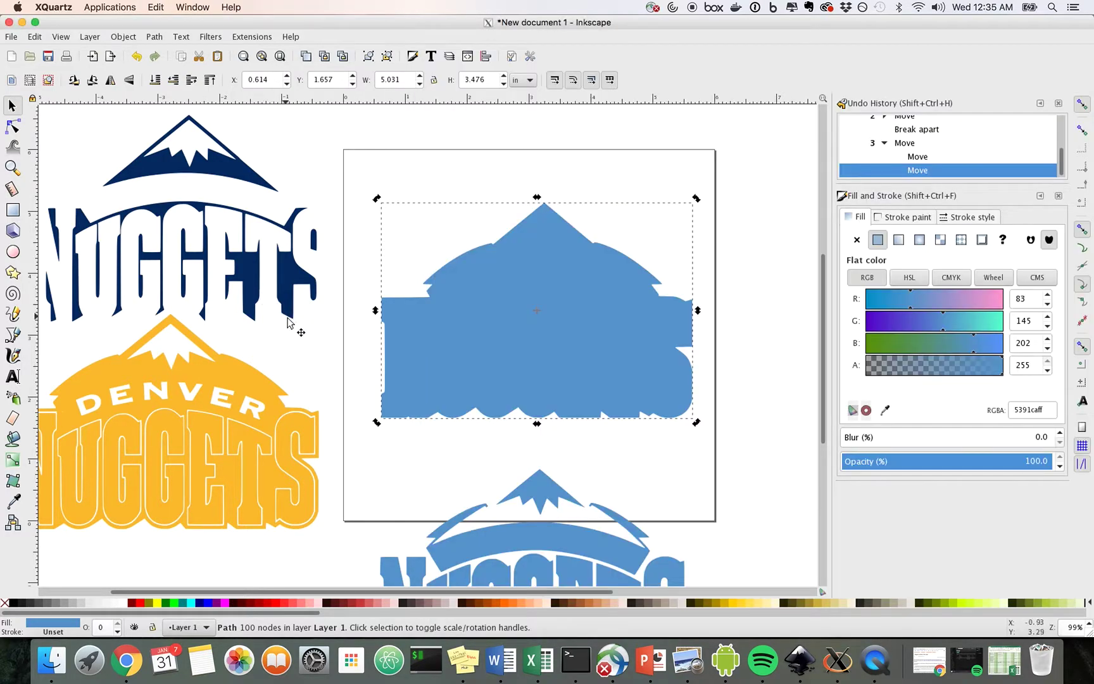
pyautogui.scroll(-2, 288, 320)
pyautogui.scroll(1, 288, 319)
pyautogui.scroll(1, 287, 319)
pyautogui.scroll(7, 548, 573)
pyautogui.scroll(-18, 546, 545)
pyautogui.scroll(12, 546, 493)
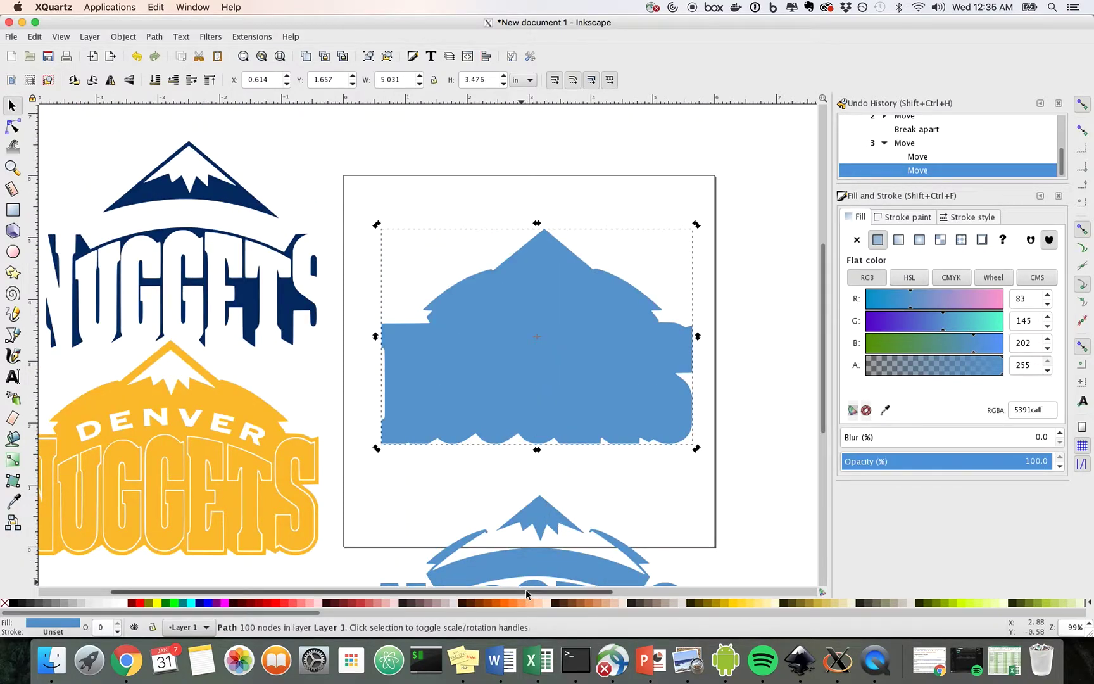
pyautogui.hscroll(-3, 520, 595)
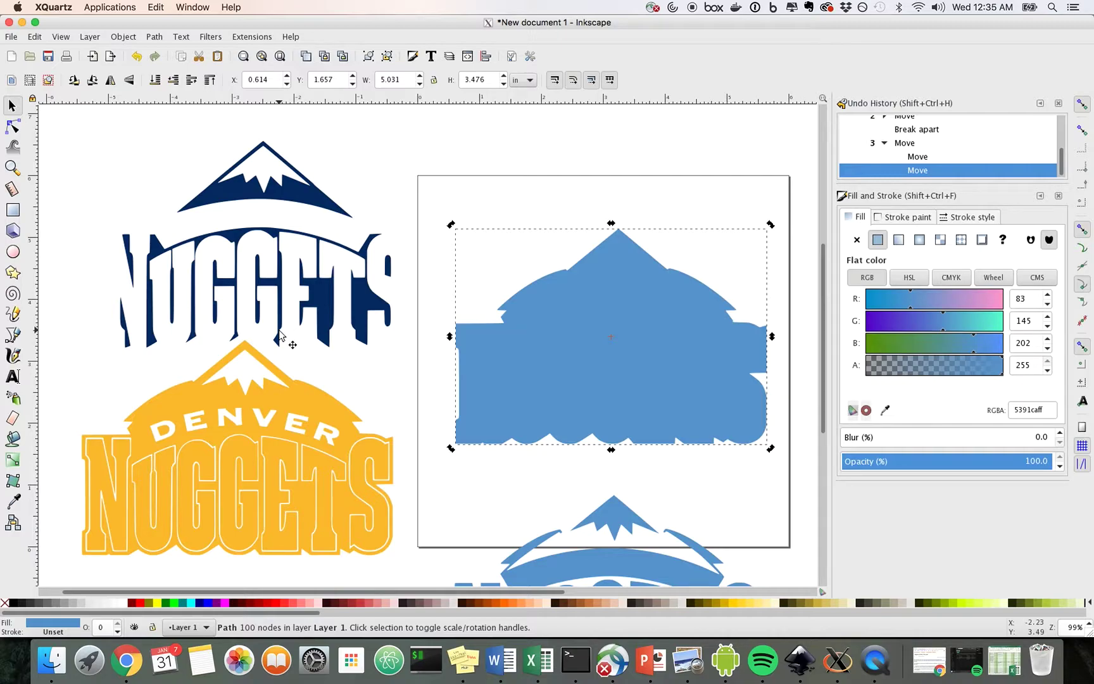
# Overlay the navy layer on the light blue silhouette at about X 0.91, Y 1.64 in and compare it with the logo in Chrome.
pyautogui.click(229, 201)
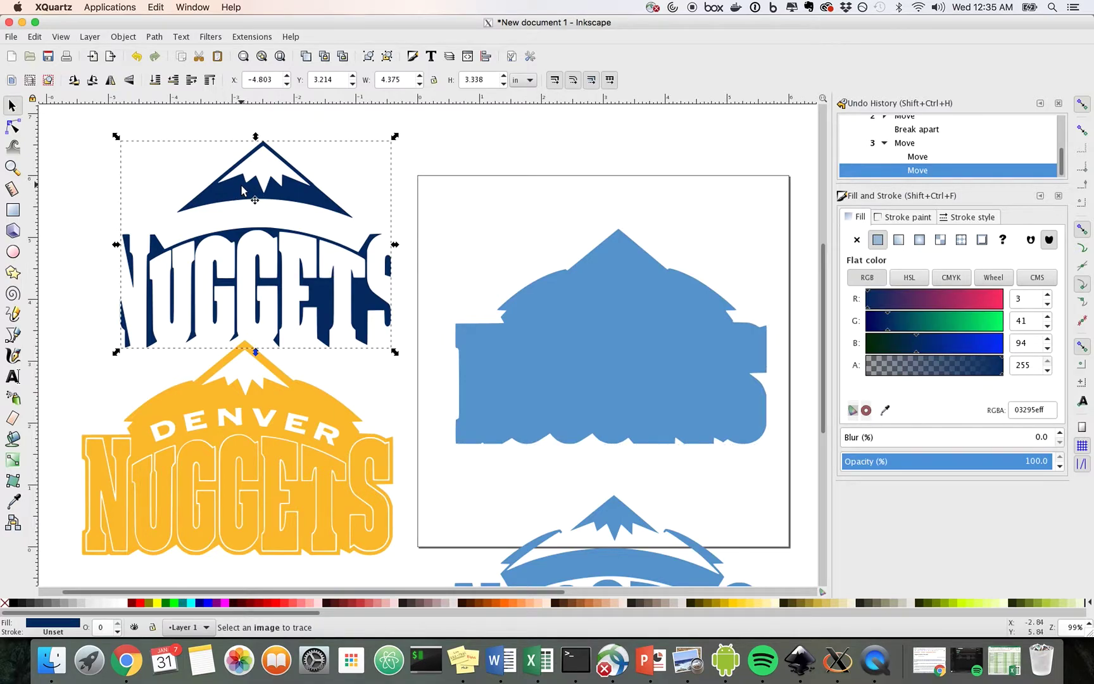
pyautogui.moveTo(245, 196)
pyautogui.mouseDown()
pyautogui.moveTo(478, 268)
pyautogui.moveTo(602, 288)
pyautogui.mouseUp()
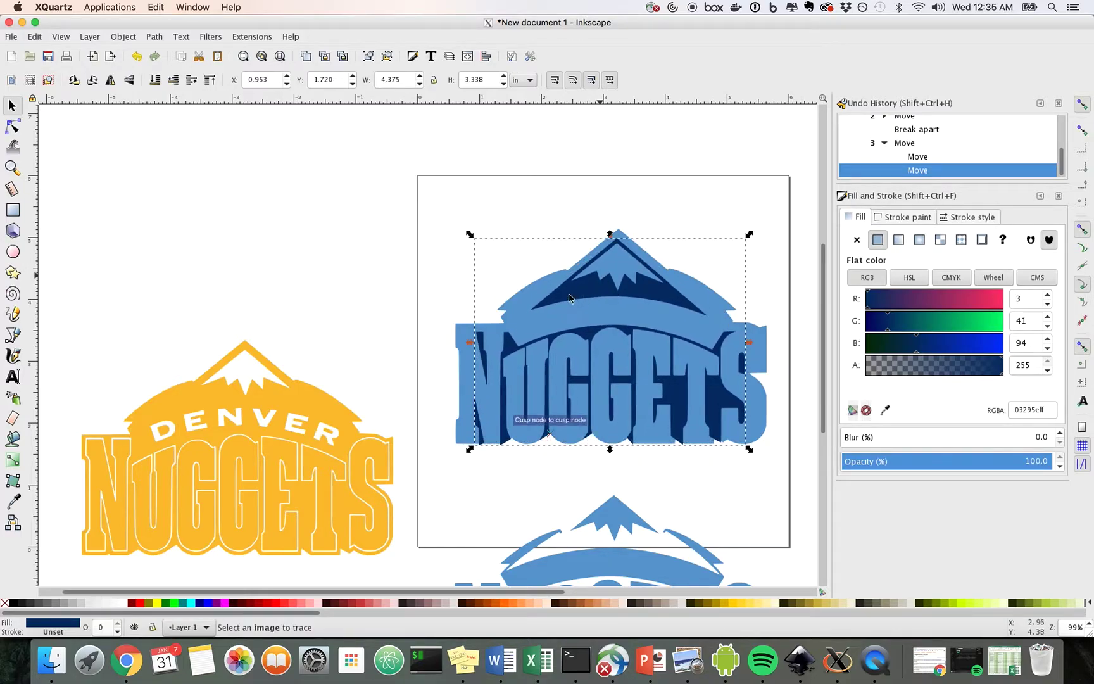
pyautogui.moveTo(698, 26); pyautogui.dragTo(245, 26)
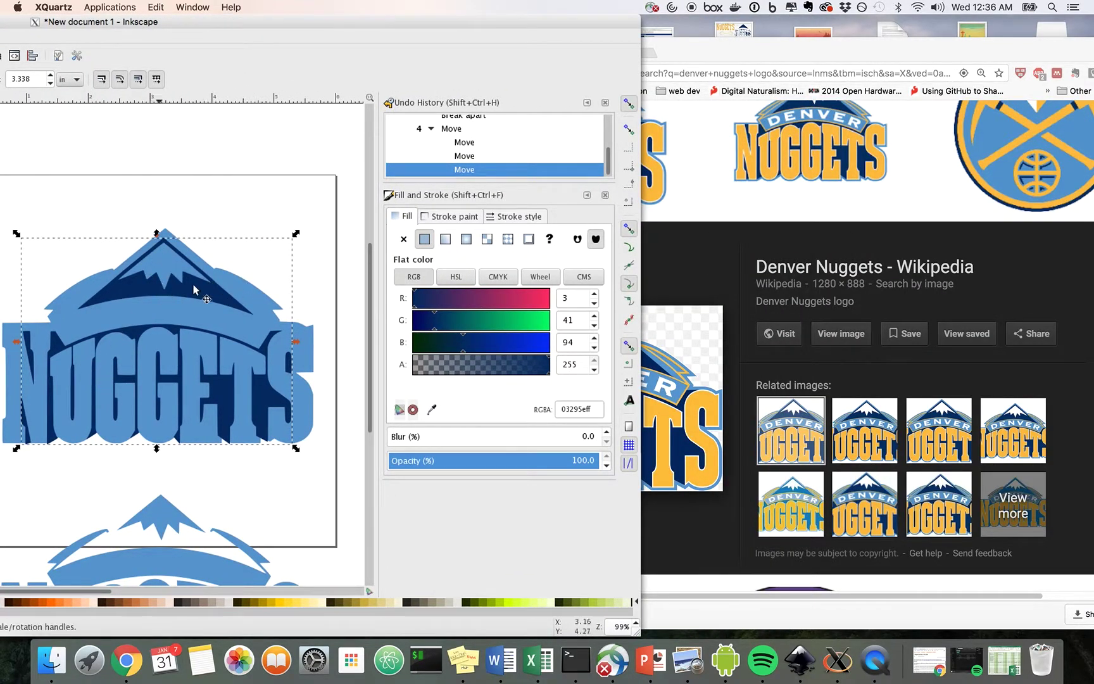
pyautogui.click(695, 277)
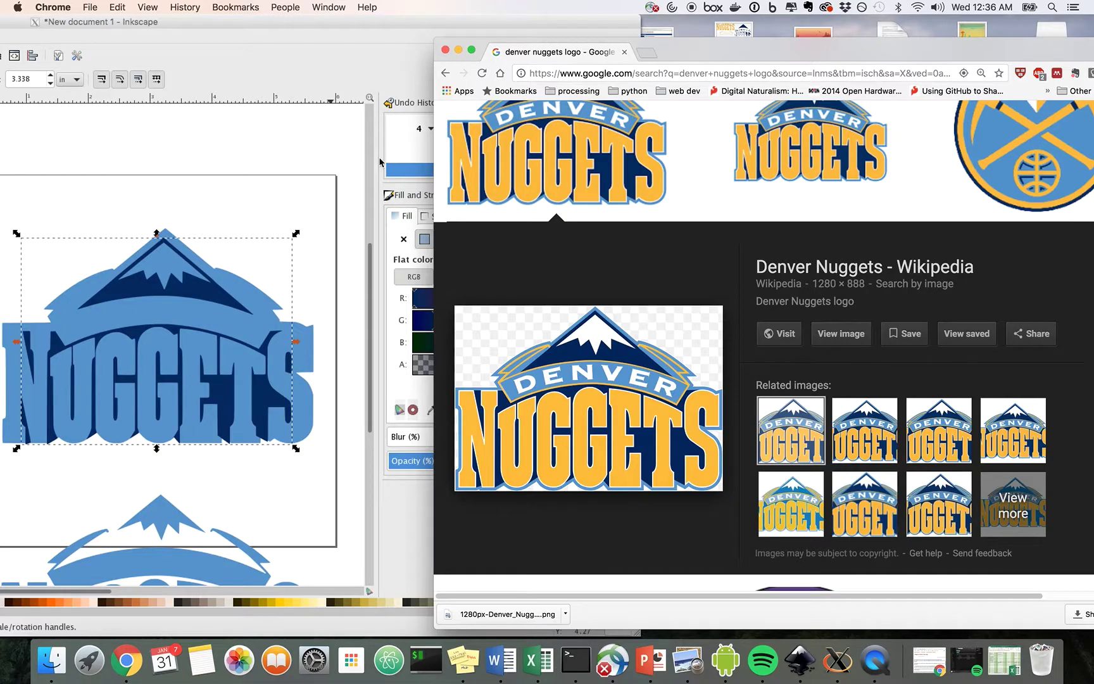
pyautogui.moveTo(236, 32); pyautogui.dragTo(581, 32)
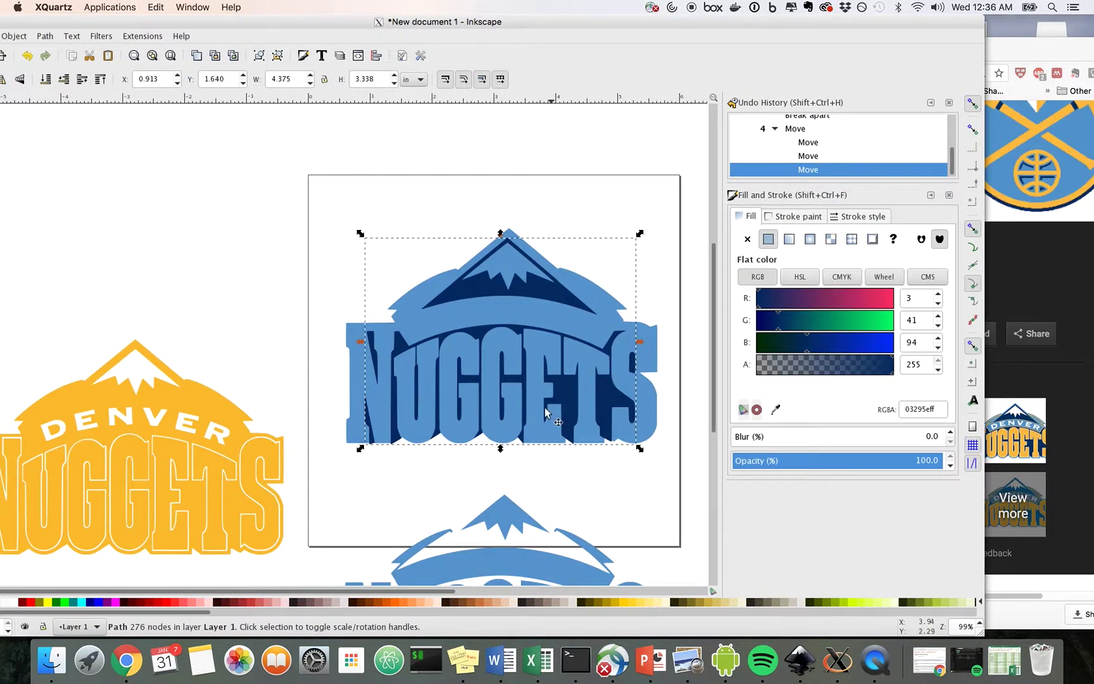
# Move the navy layer off the page above the yellow layer, to about X -4.63, Y 3.59 in.
pyautogui.click(416, 332)
pyautogui.moveTo(416, 332); pyautogui.dragTo(97, 315)
pyautogui.moveTo(293, 31); pyautogui.dragTo(432, 40)
# Break the navy layer apart into its separate paths.
pyautogui.click(183, 44)
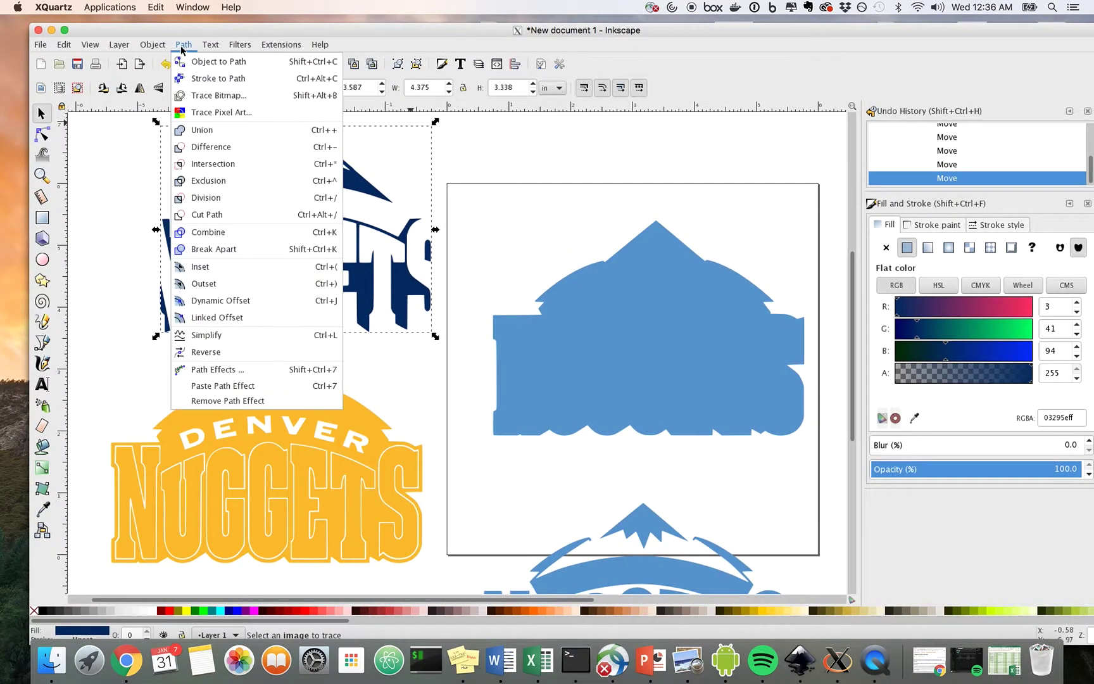
pyautogui.click(238, 255)
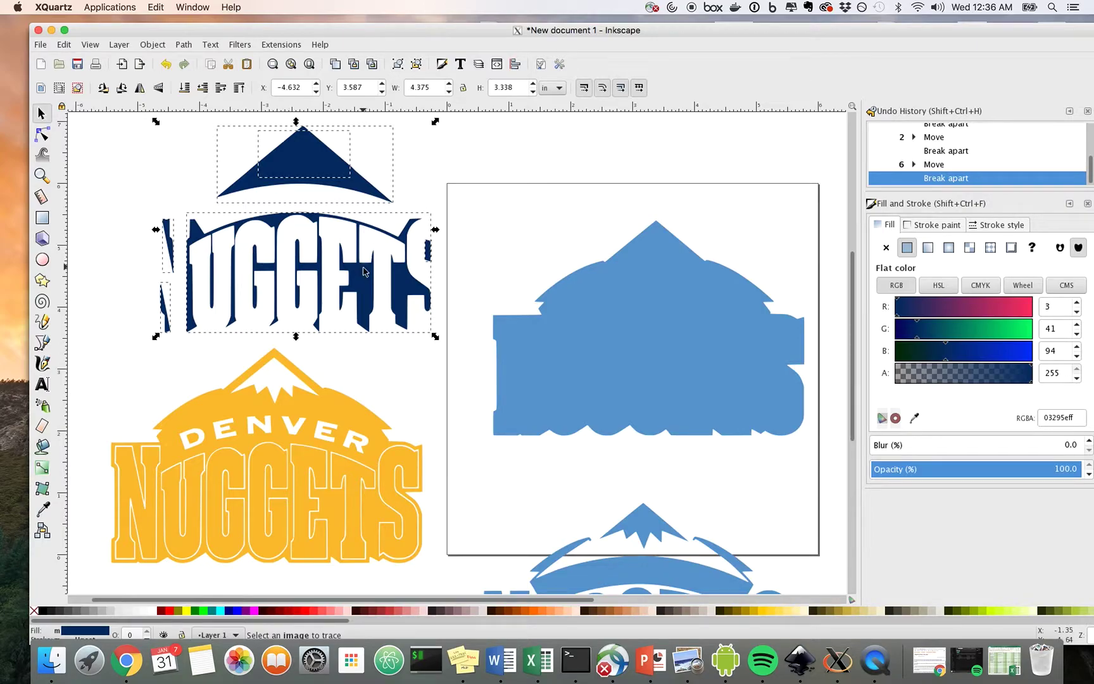
pyautogui.scroll(6, 364, 273)
pyautogui.scroll(-3, 347, 274)
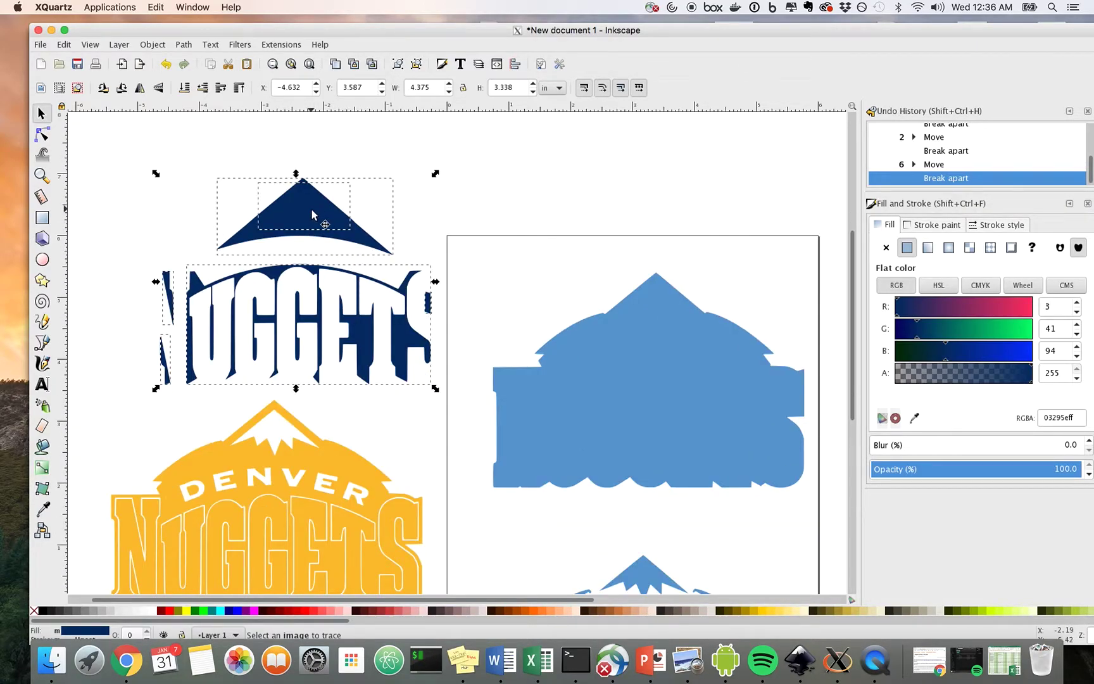
# Pull the snowcap piece out of the navy mountain and place it beside the lower light blue pieces, at about X -0.23, Y -0.34 in.
pyautogui.click(482, 217)
pyautogui.moveTo(336, 212); pyautogui.dragTo(440, 195)
pyautogui.scroll(-2, 430, 200)
pyautogui.scroll(1, 420, 200)
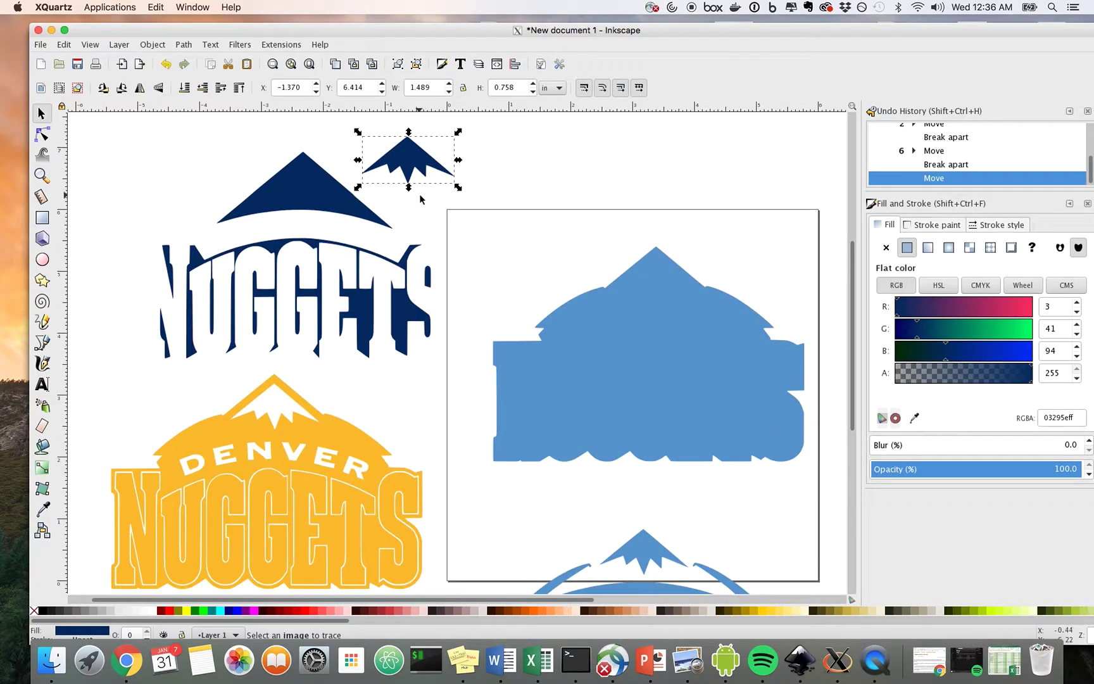
pyautogui.scroll(2, 421, 199)
pyautogui.moveTo(408, 219); pyautogui.dragTo(473, 209)
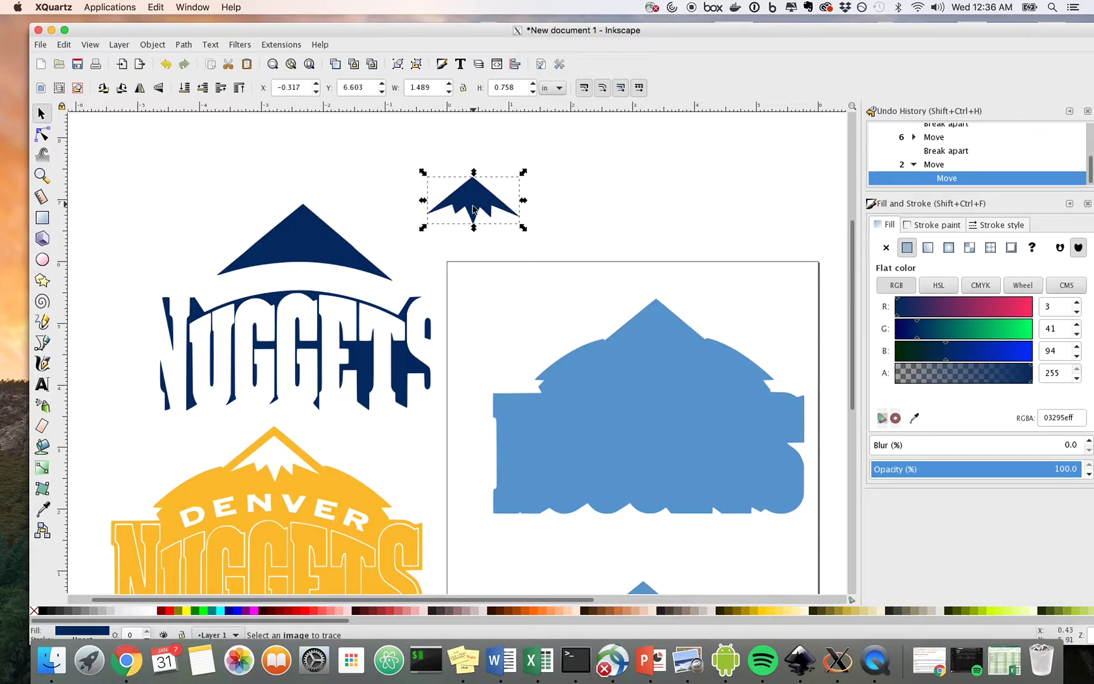
pyautogui.scroll(-3, 472, 212)
pyautogui.scroll(1, 470, 209)
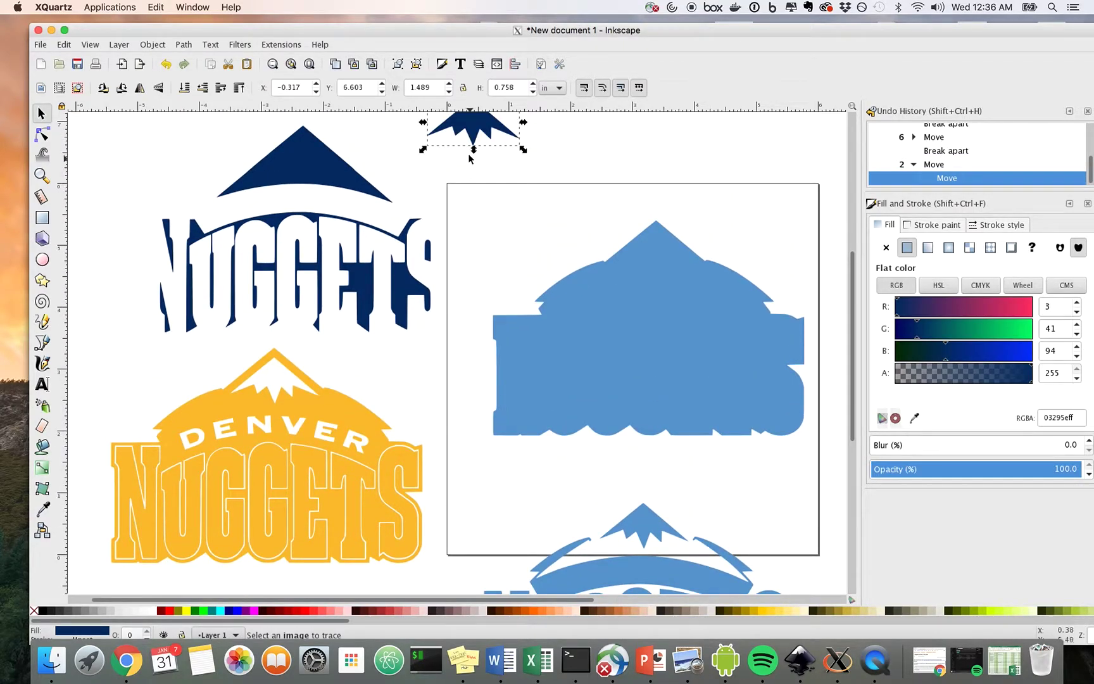
pyautogui.moveTo(471, 138); pyautogui.dragTo(478, 565)
pyautogui.scroll(-3, 477, 564)
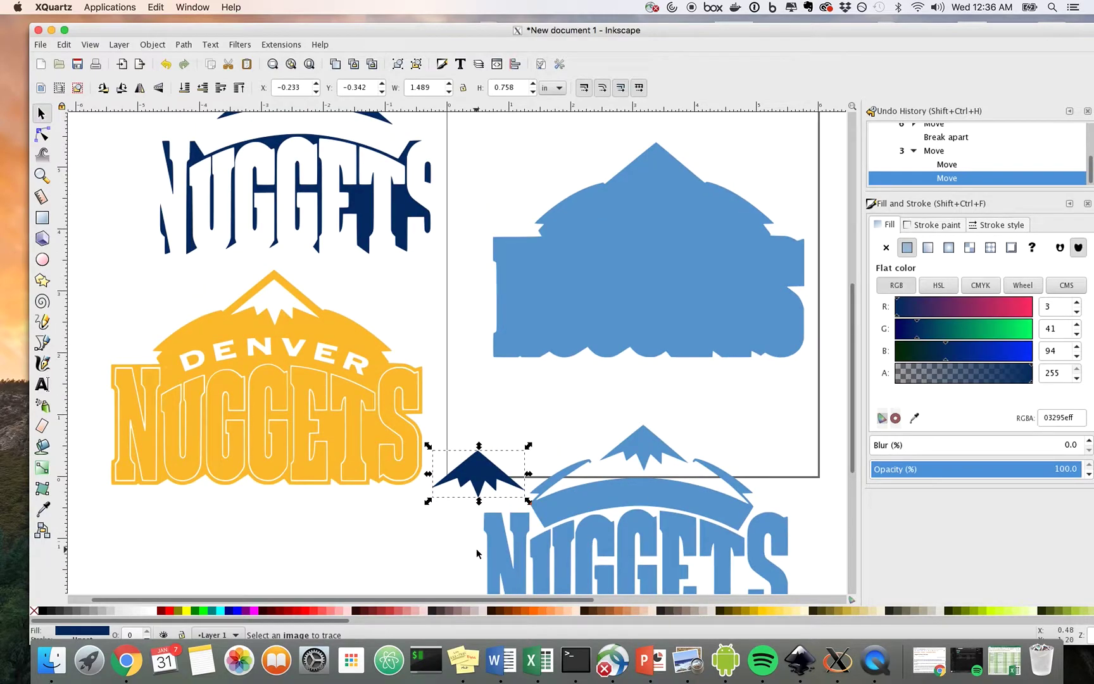
pyautogui.scroll(-1, 476, 547)
pyautogui.scroll(1, 476, 539)
pyautogui.scroll(-1, 476, 538)
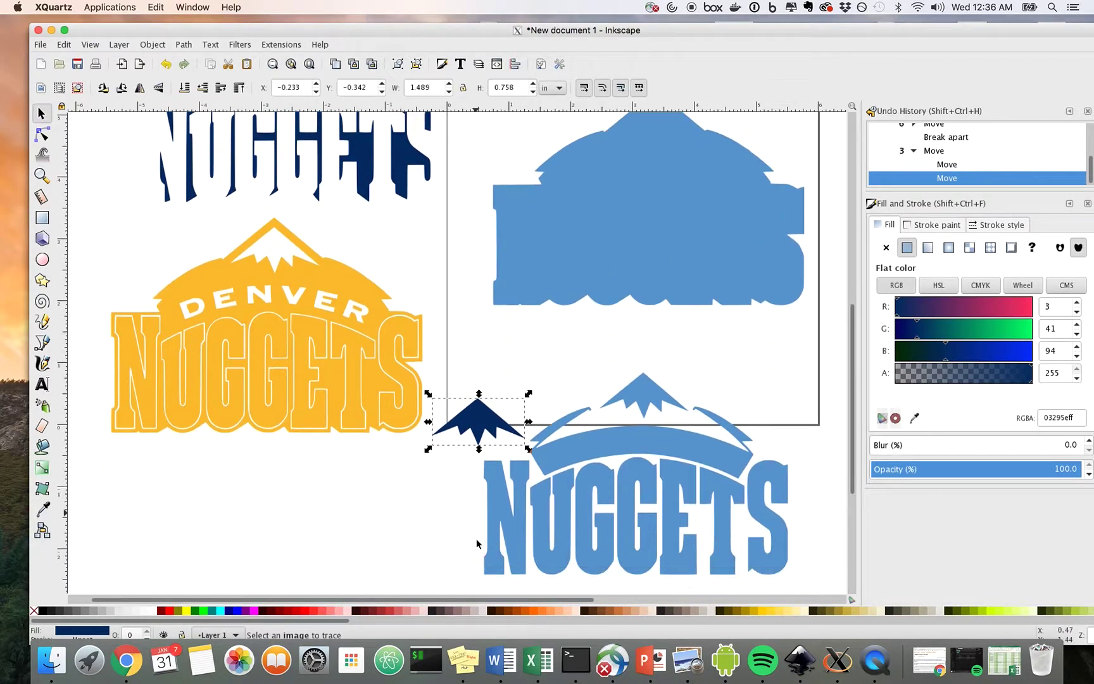
pyautogui.scroll(1, 476, 538)
pyautogui.click(479, 411)
pyautogui.scroll(3, 479, 411)
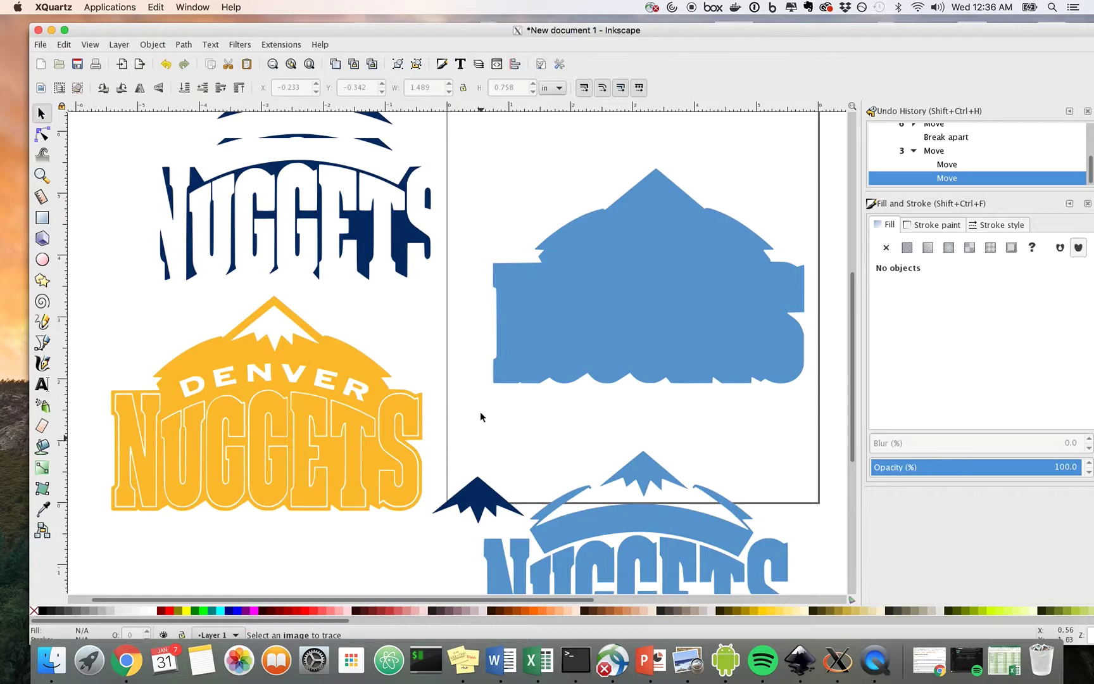
pyautogui.moveTo(298, 176); pyautogui.dragTo(306, 175)
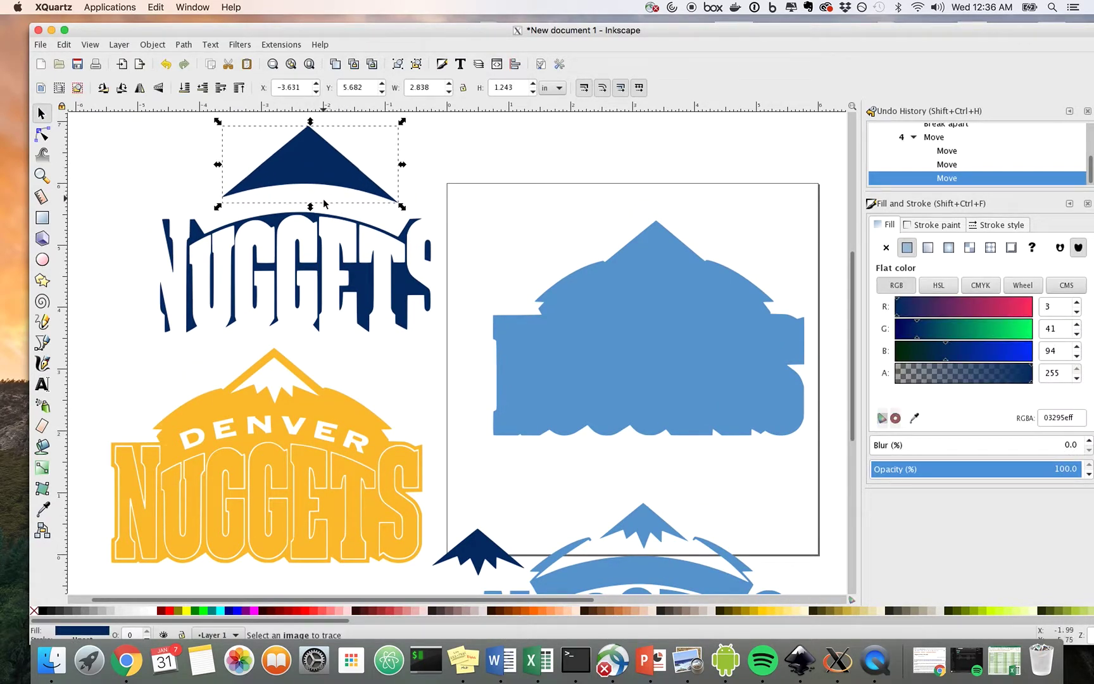
pyautogui.hotkey('ctrl', 'z')
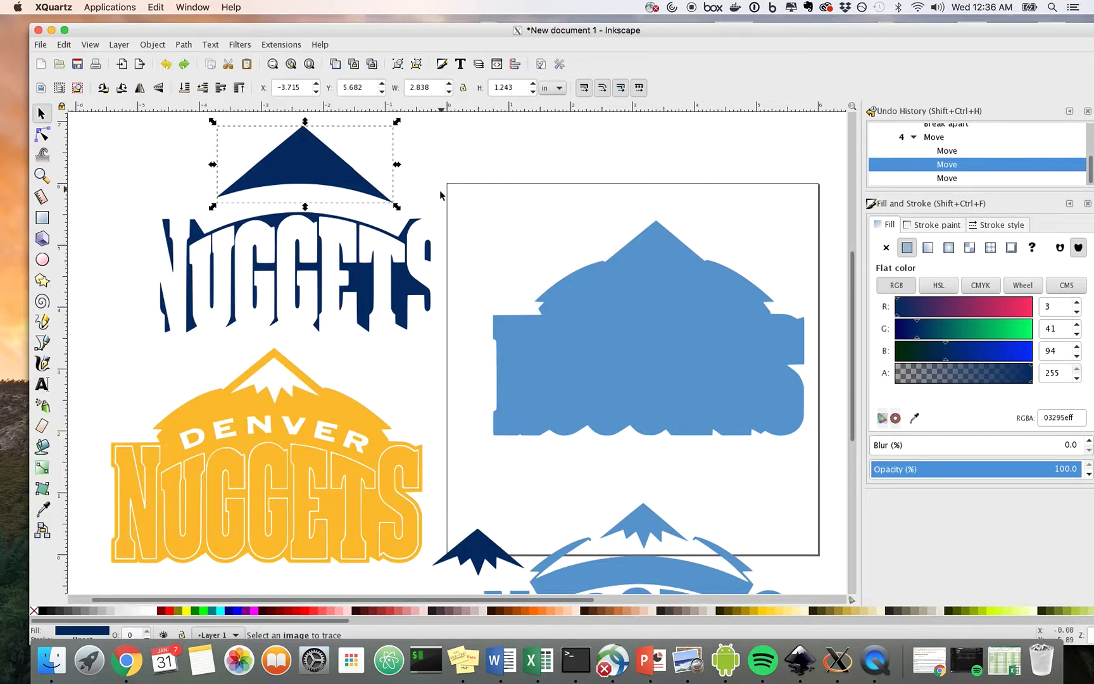
pyautogui.moveTo(368, 189); pyautogui.dragTo(439, 175)
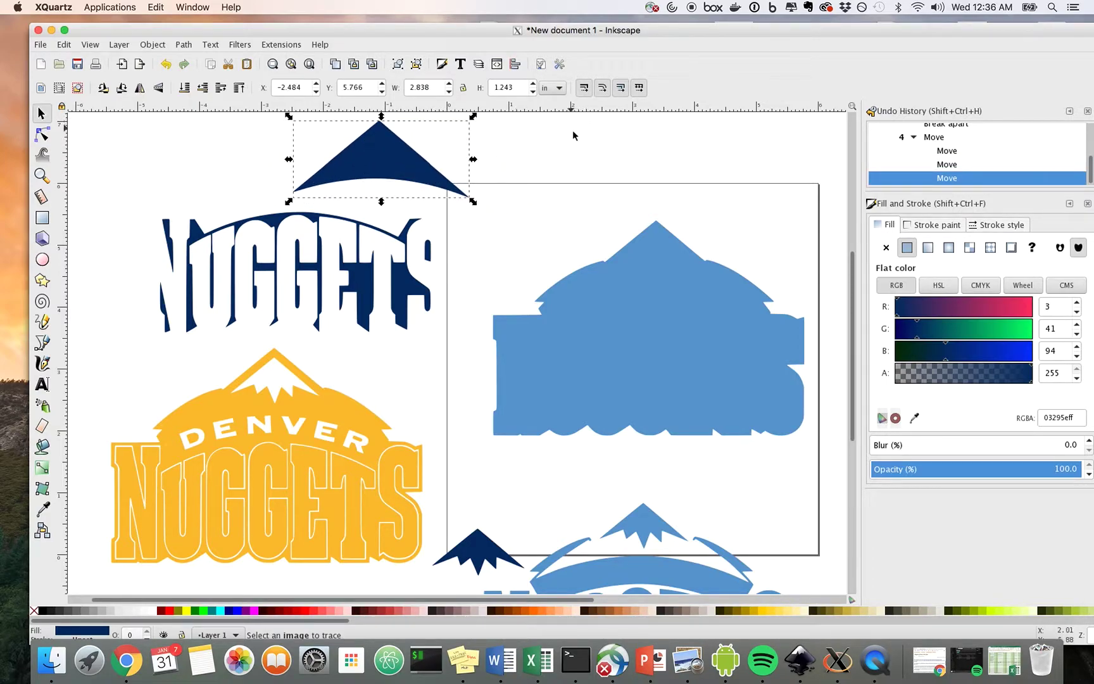
pyautogui.moveTo(415, 174); pyautogui.dragTo(337, 172)
pyautogui.hotkey('ctrl', 'z')
pyautogui.hotkey('ctrl', 'z')
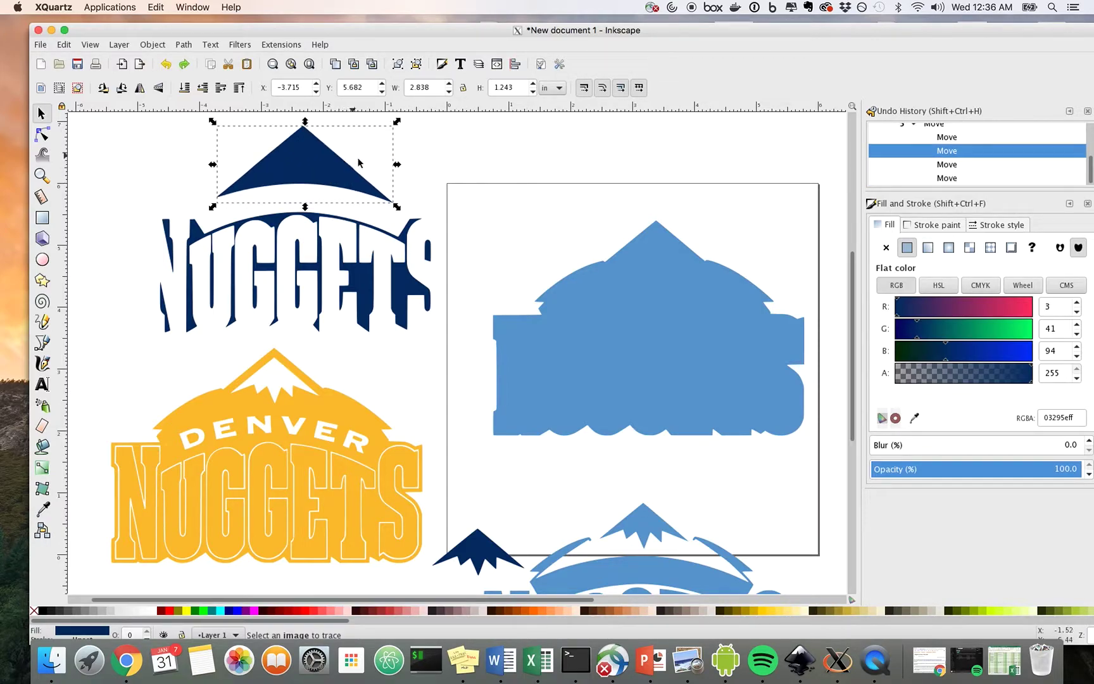
# Combine the remaining navy pieces, the solid mountain and the NUGGETS shadow parts, into a single path.
pyautogui.scroll(2, 422, 431)
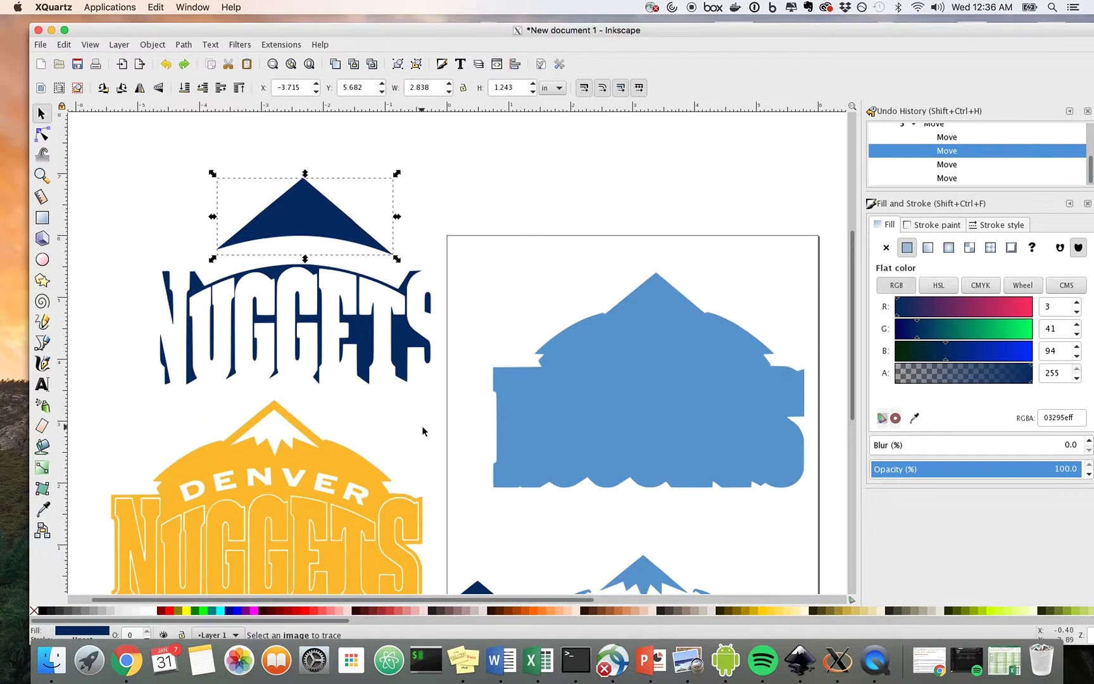
pyautogui.click(413, 423)
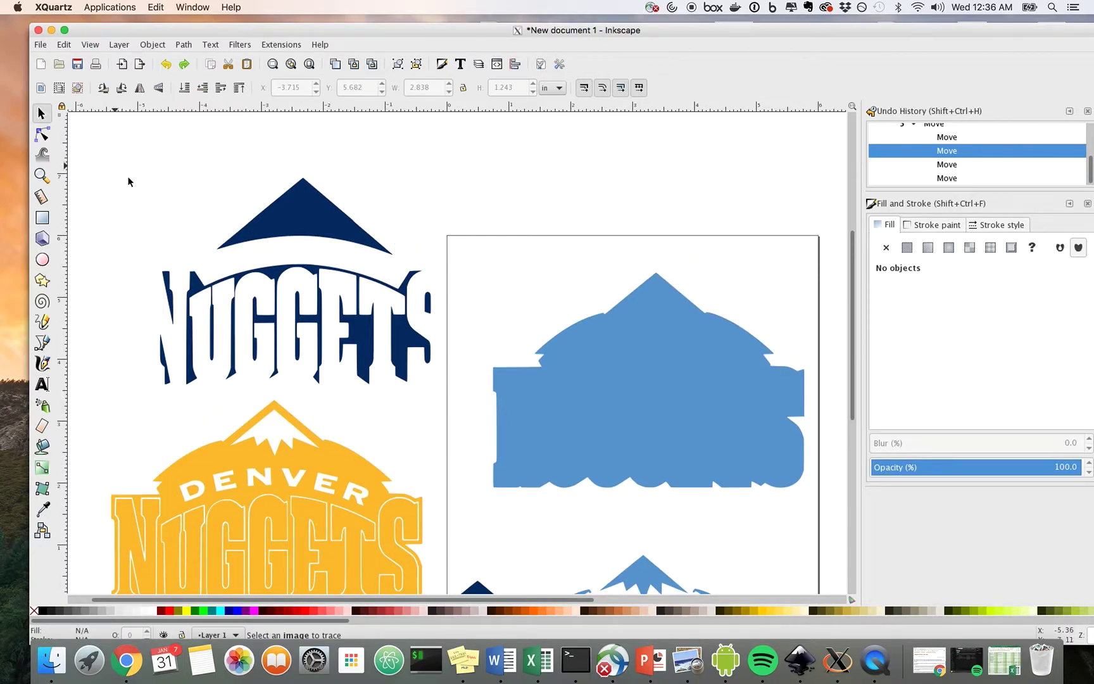
pyautogui.moveTo(114, 164); pyautogui.dragTo(454, 392)
pyautogui.rightClick(386, 358)
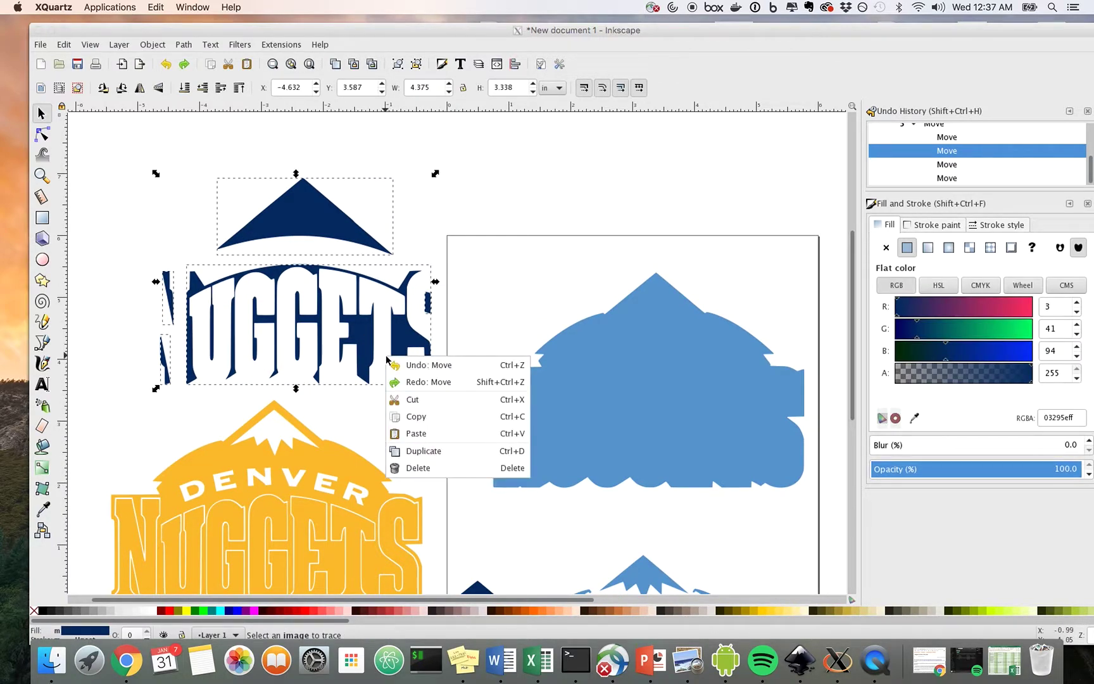
pyautogui.click(367, 396)
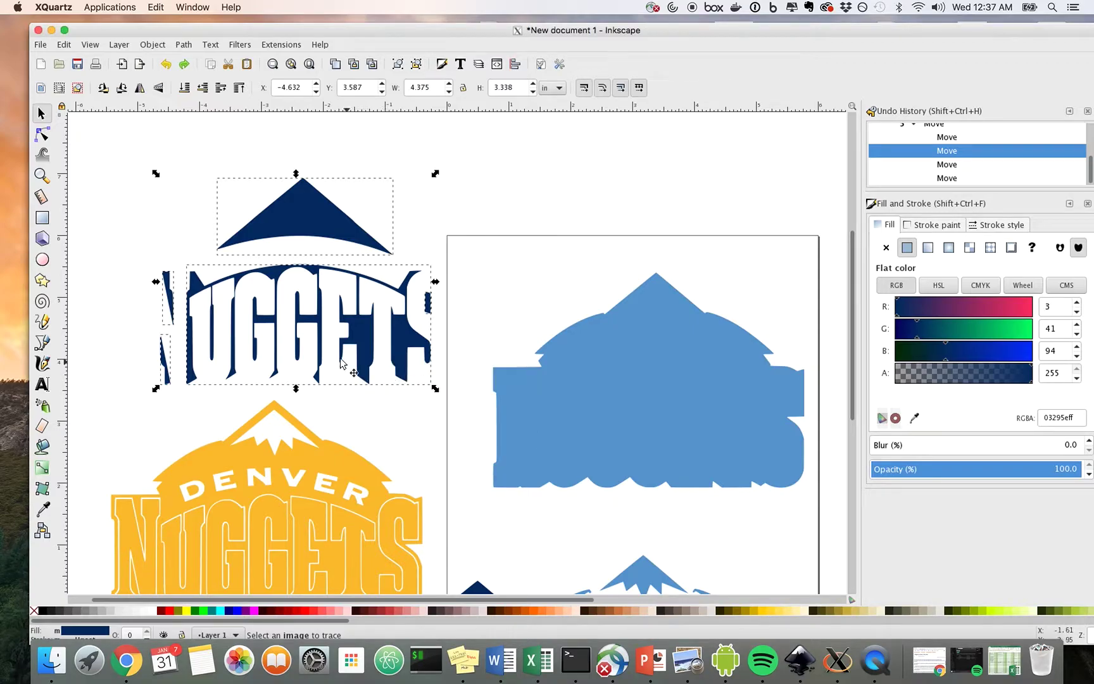
pyautogui.click(153, 44)
pyautogui.moveTo(187, 45)
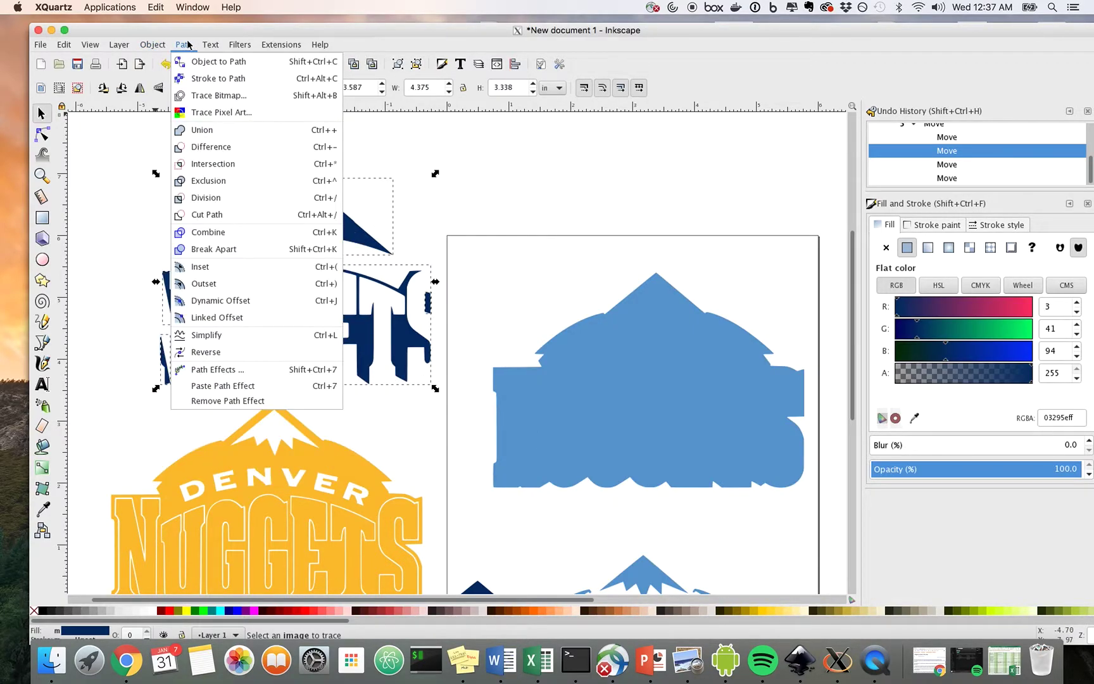
pyautogui.click(225, 234)
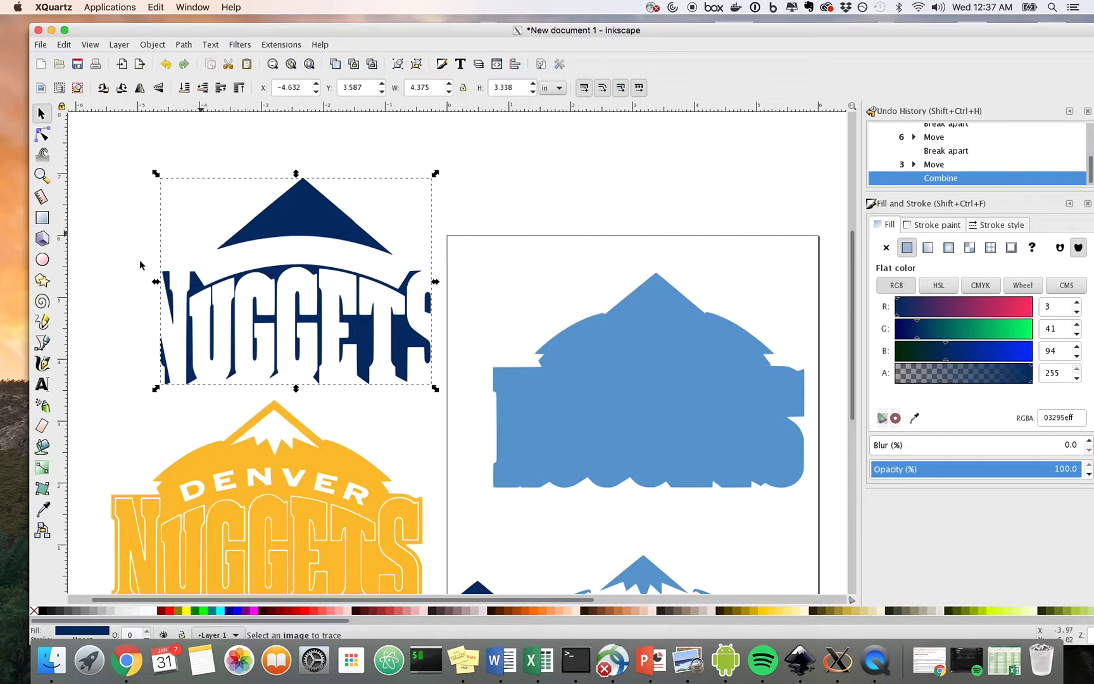
# Overlay the combined navy path on the light blue silhouette at about X 1.05, Y 1.90 in.
pyautogui.click(104, 269)
pyautogui.moveTo(350, 223); pyautogui.dragTo(668, 312)
pyautogui.moveTo(669, 312)
pyautogui.mouseDown()
pyautogui.moveTo(461, 314)
pyautogui.moveTo(392, 264)
pyautogui.moveTo(666, 317)
pyautogui.mouseUp()
pyautogui.click(239, 285)
# Compare the navy overlay with the full-color Denver Nuggets logo in Chrome, returning to Inkscape.
pyautogui.moveTo(847, 38); pyautogui.dragTo(414, 44)
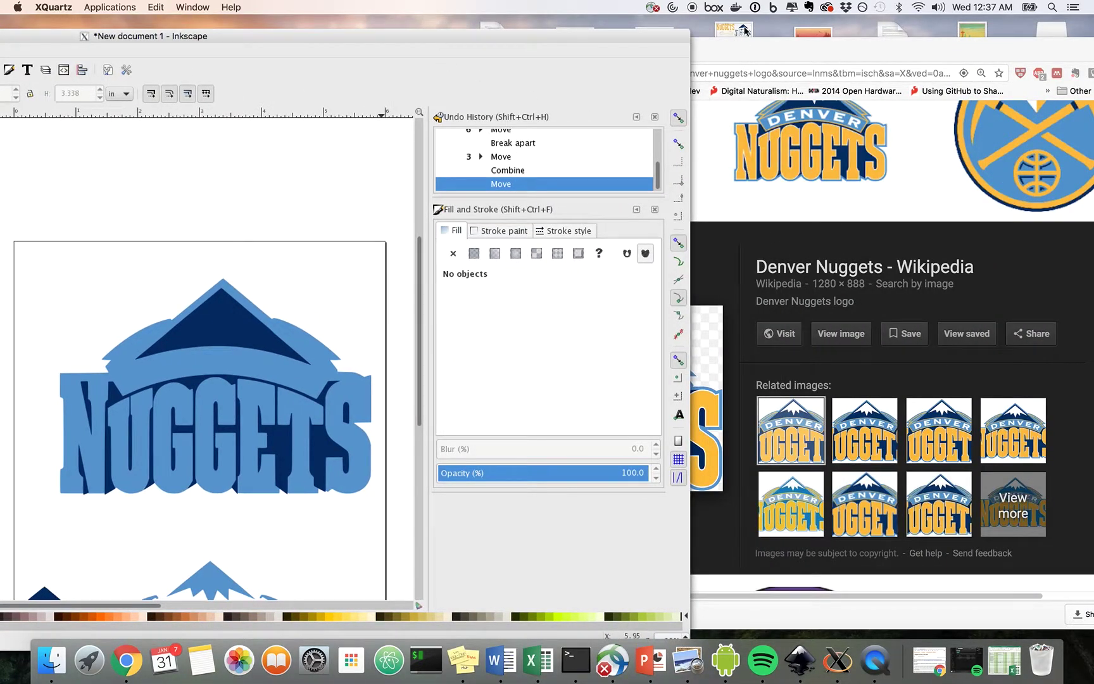
pyautogui.click(741, 64)
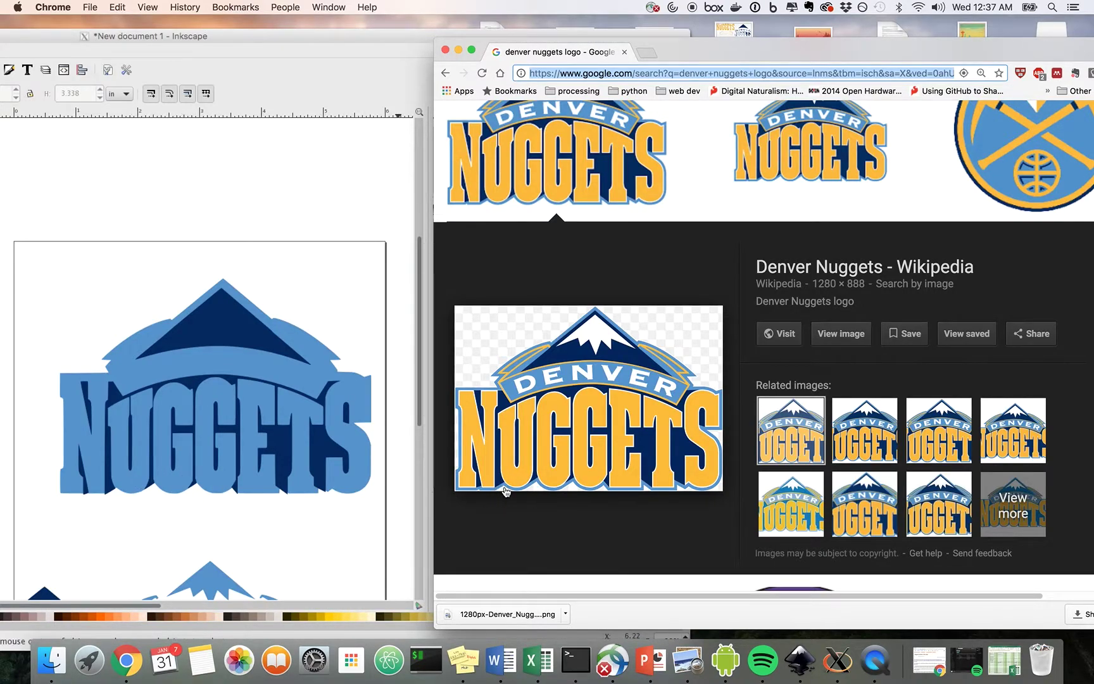
pyautogui.click(331, 544)
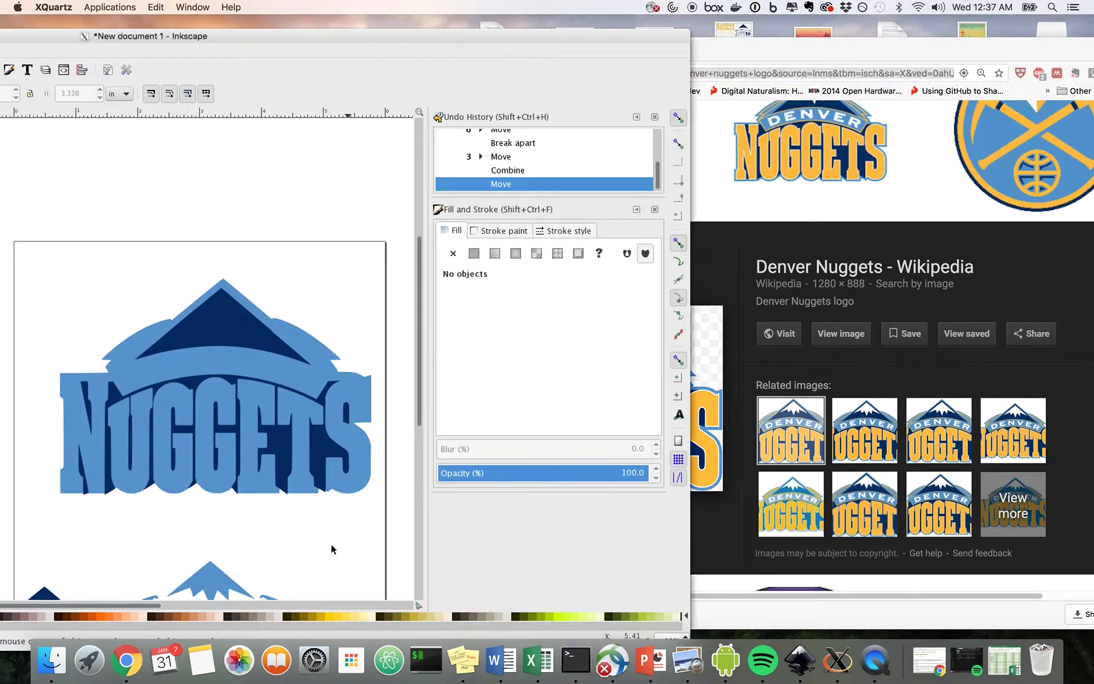
# Nudge the navy path up and slightly right on the light blue silhouette, to about X 1.07, Y 1.99 in.
pyautogui.click(111, 494)
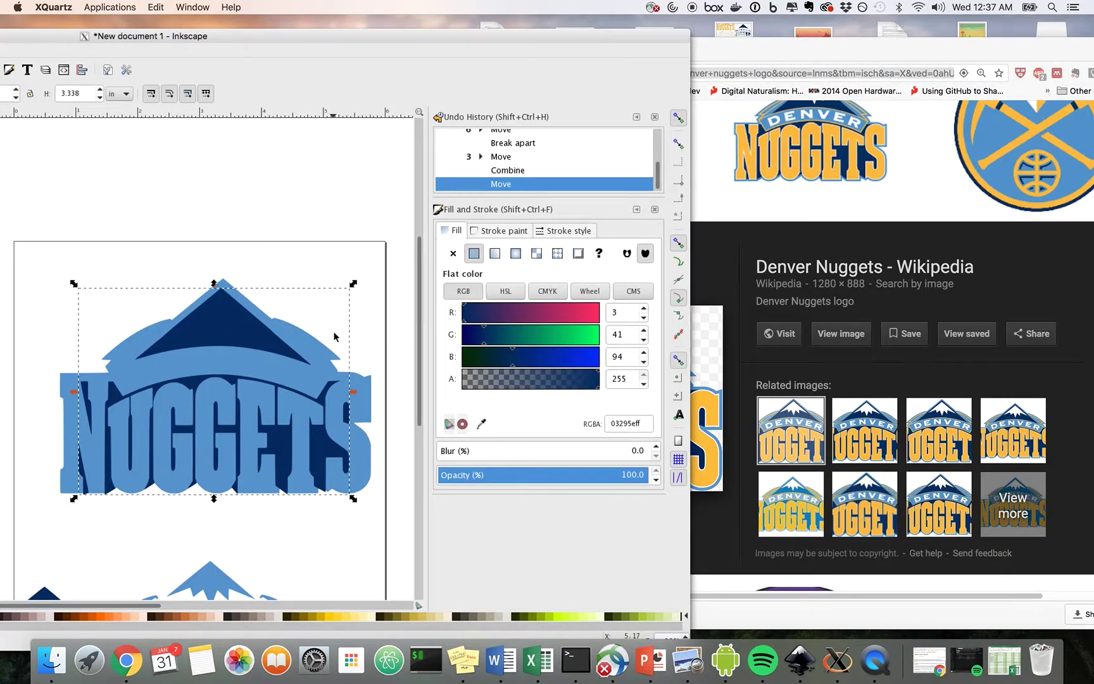
pyautogui.moveTo(329, 36); pyautogui.dragTo(557, 22)
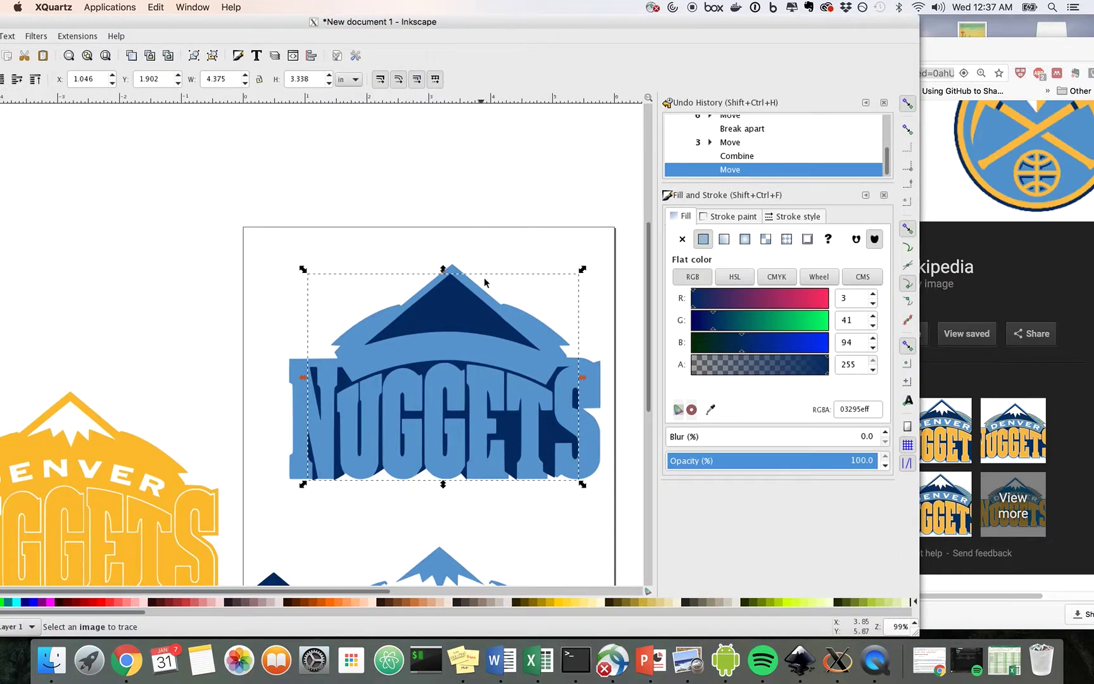
pyautogui.press('+')
pyautogui.press('+')
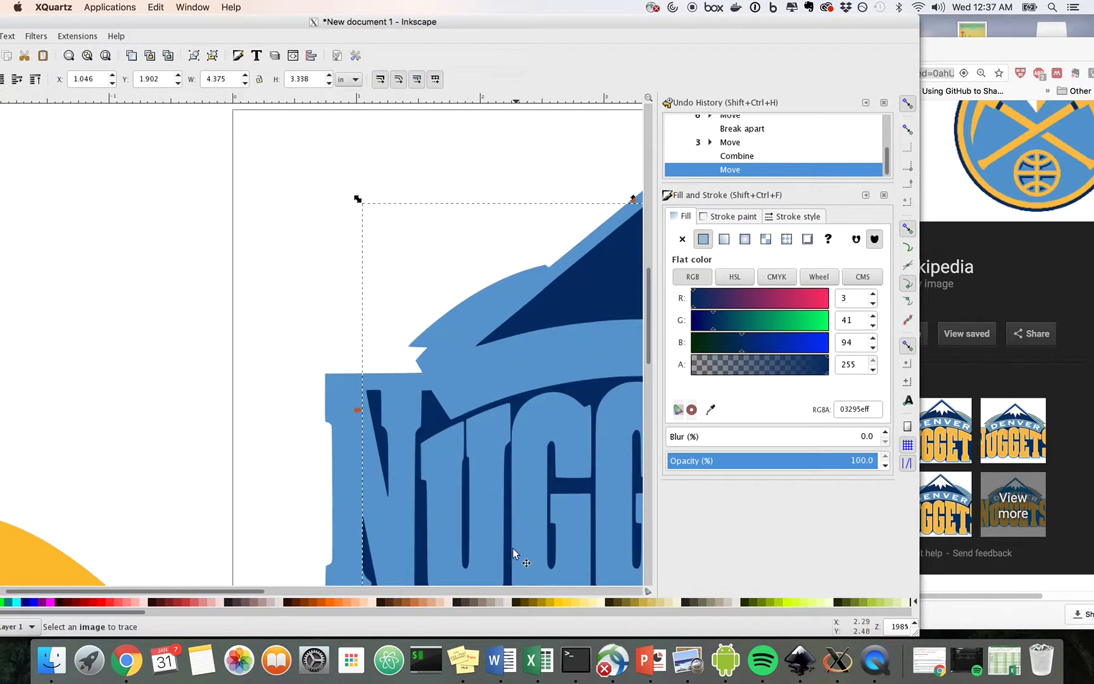
pyautogui.moveTo(275, 588); pyautogui.dragTo(328, 595)
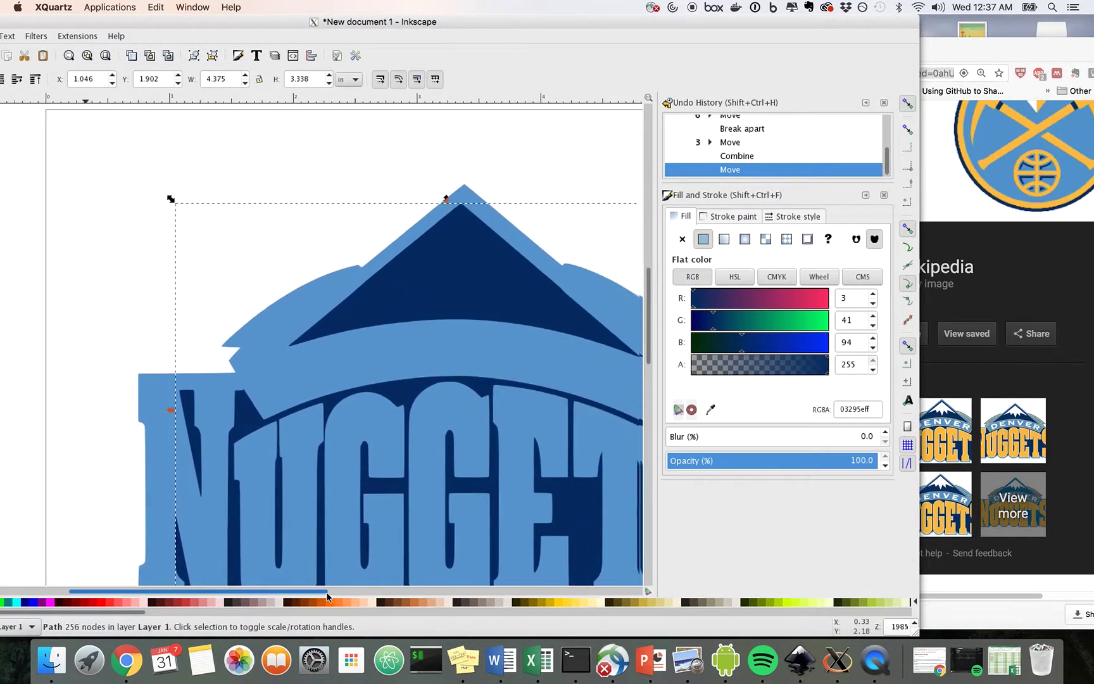
pyautogui.scroll(-2, 398, 361)
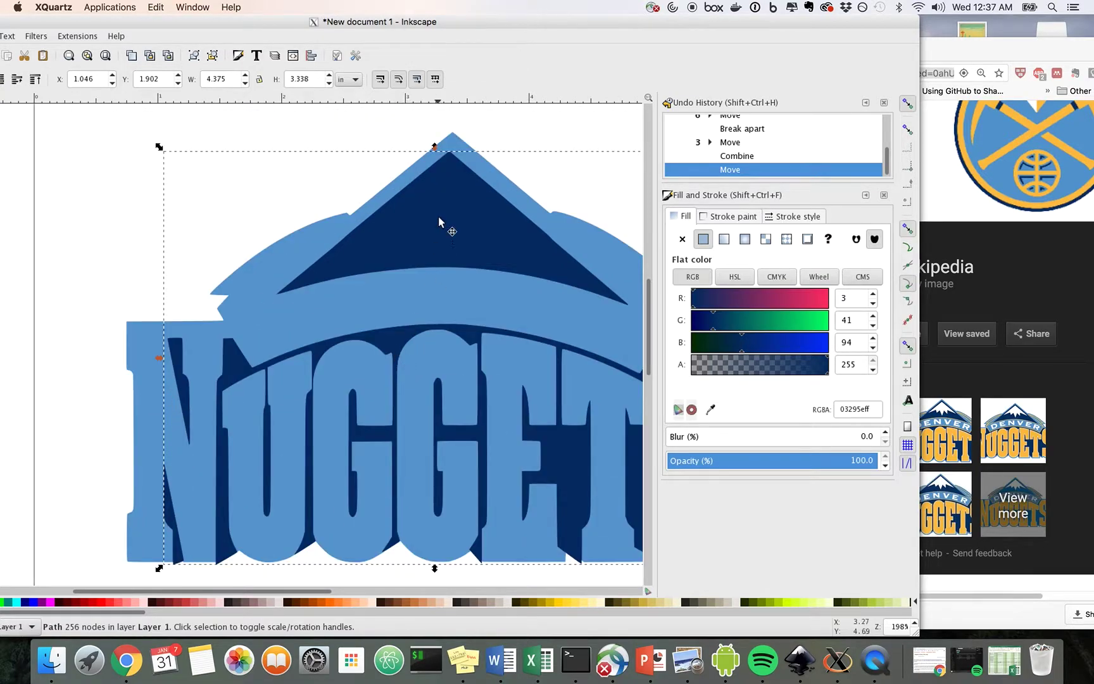
pyautogui.press('Up')
pyautogui.press('Up')
pyautogui.press('Up')
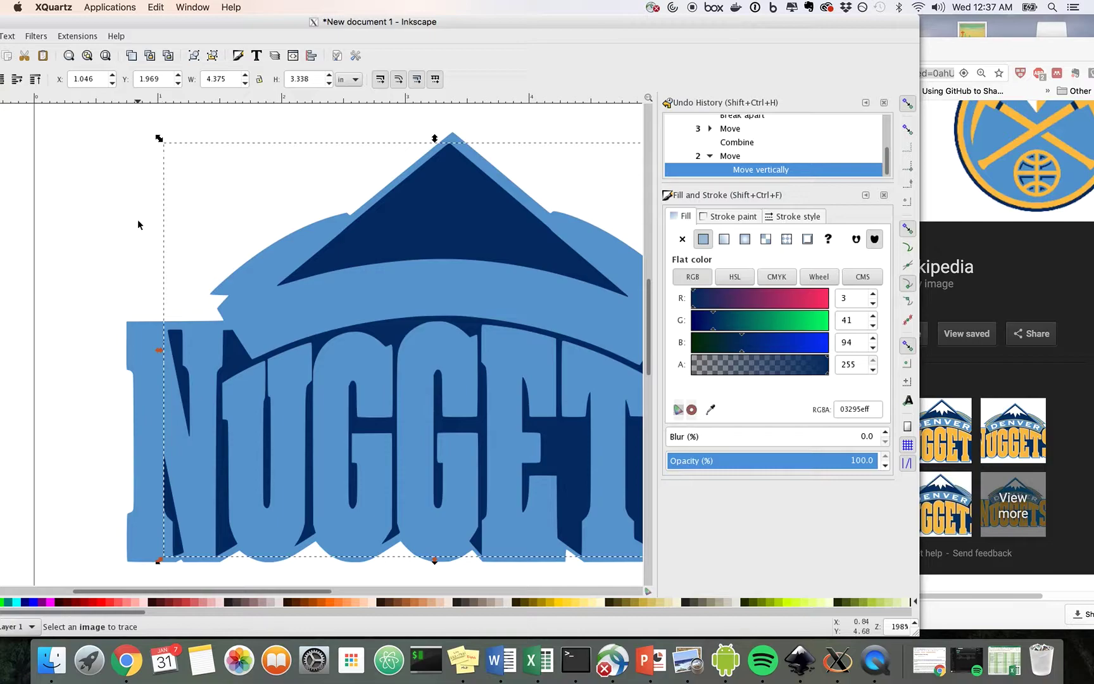
pyautogui.press('Right')
pyautogui.press('Right')
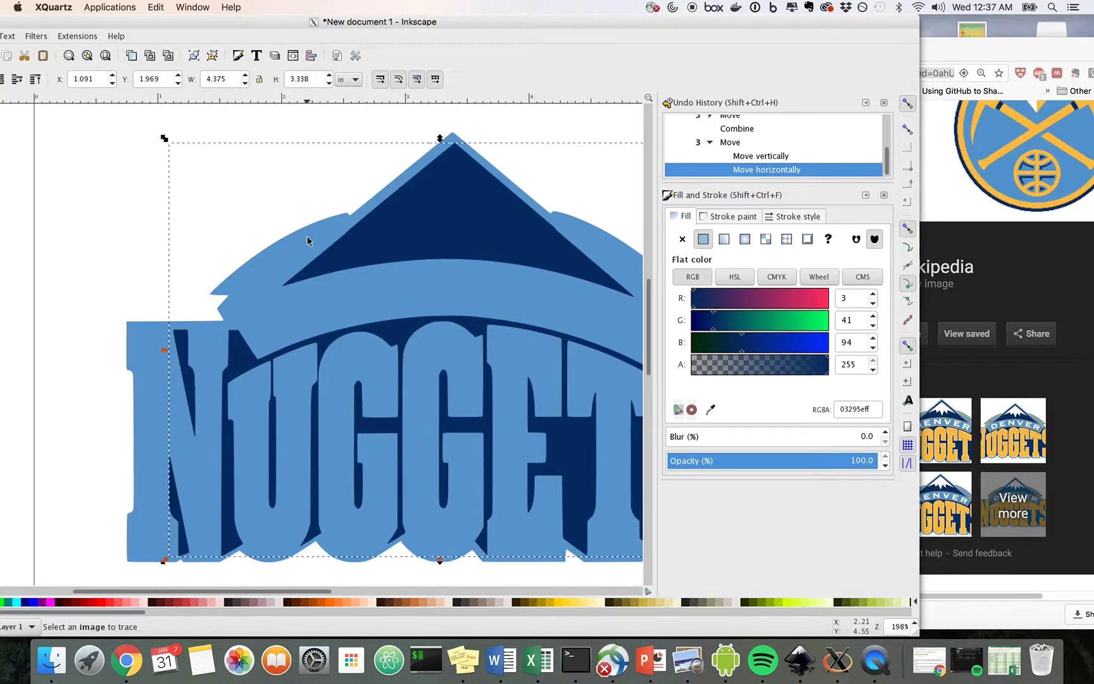
pyautogui.press('Up')
pyautogui.press('Left')
pyautogui.press('Right')
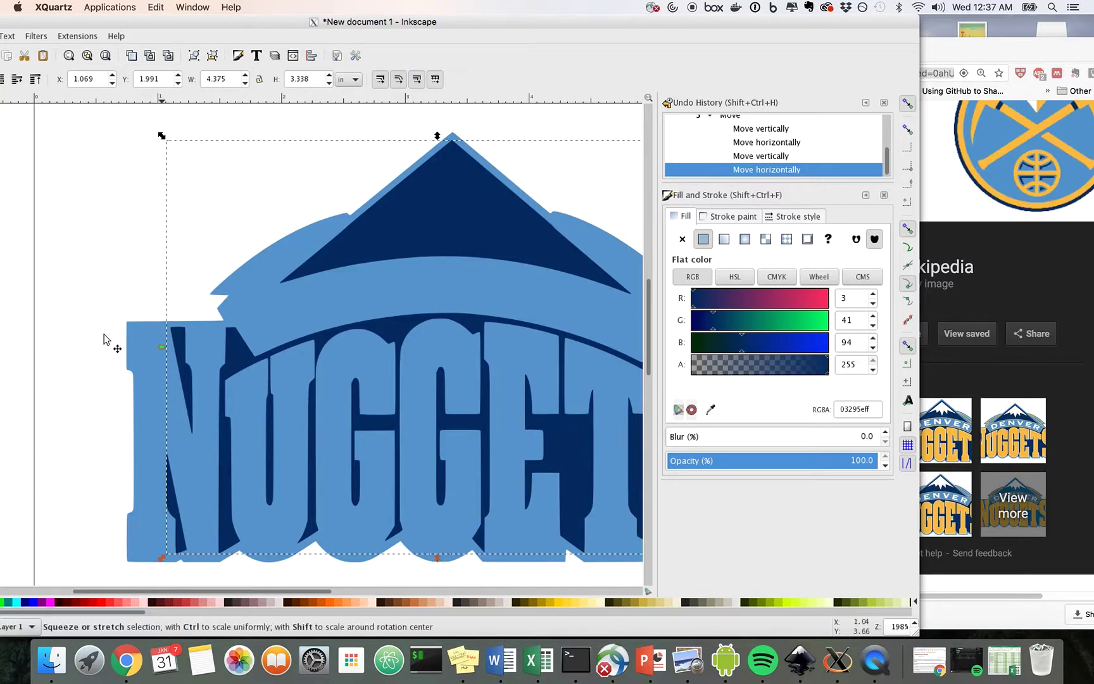
pyautogui.click(71, 325)
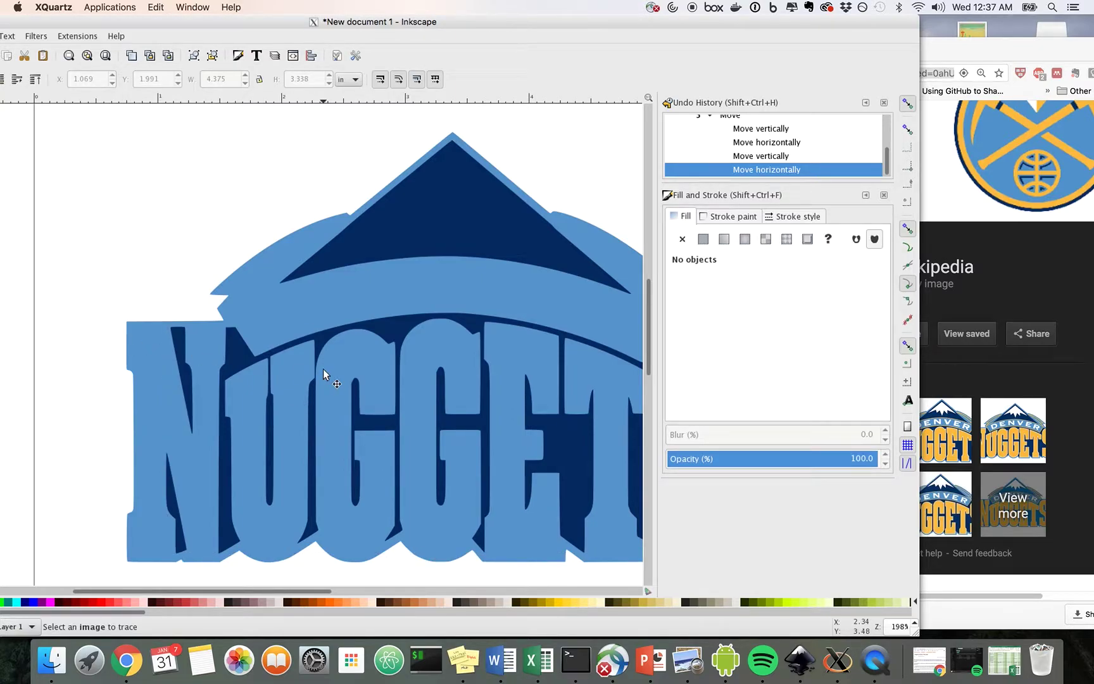
# Check all the separated layers against the full-color logo in Chrome, returning to Inkscape with nothing selected.
pyautogui.scroll(-3, 323, 373)
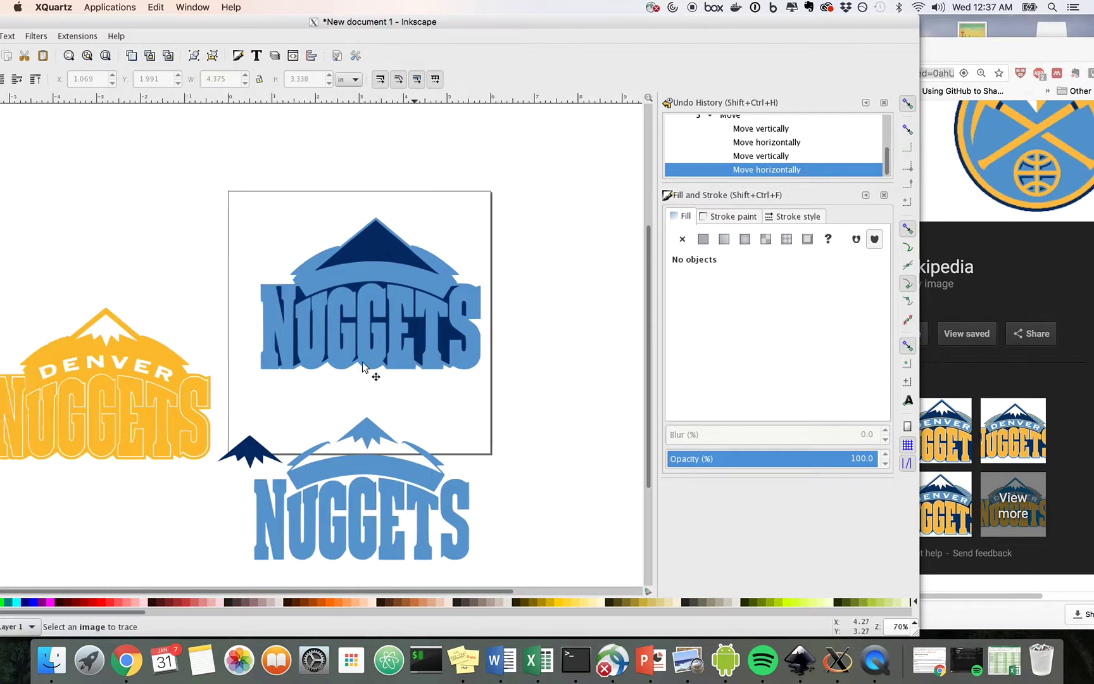
pyautogui.hscroll(-5, 363, 367)
pyautogui.hscroll(3, 362, 367)
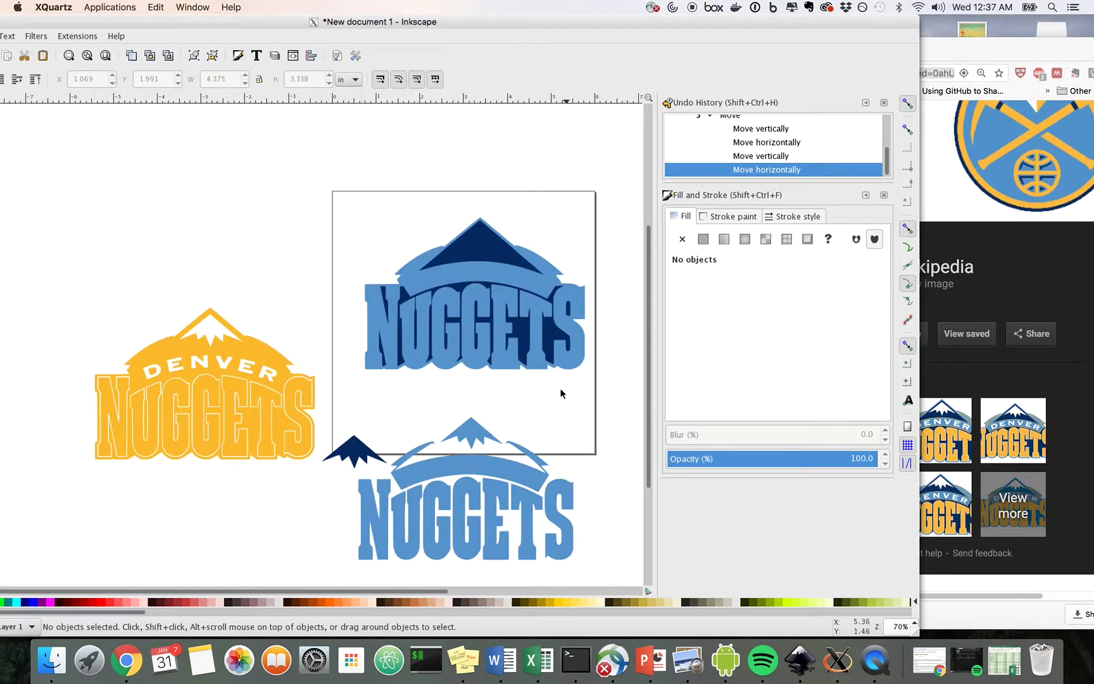
pyautogui.click(964, 392)
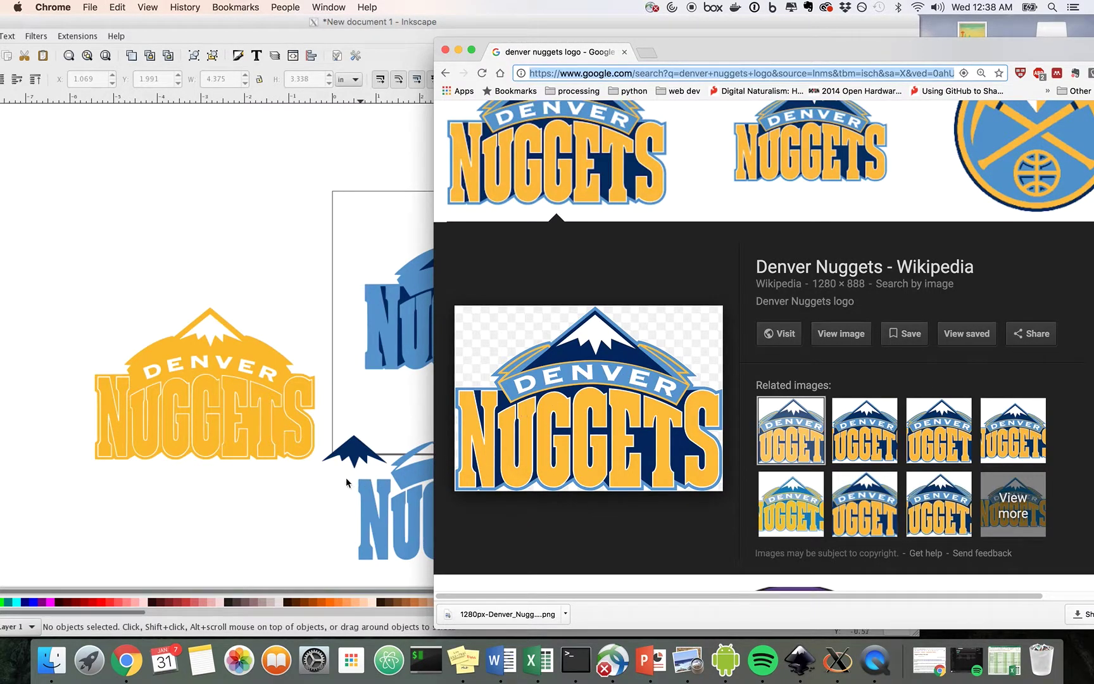
pyautogui.click(315, 494)
pyautogui.click(492, 470)
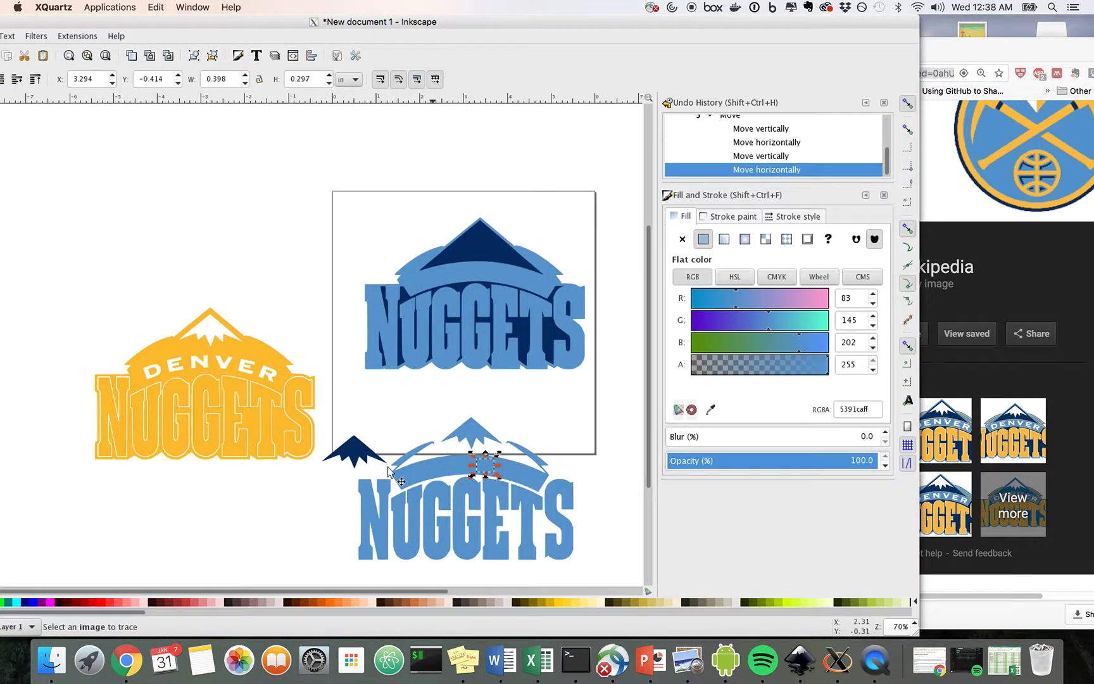
pyautogui.click(317, 493)
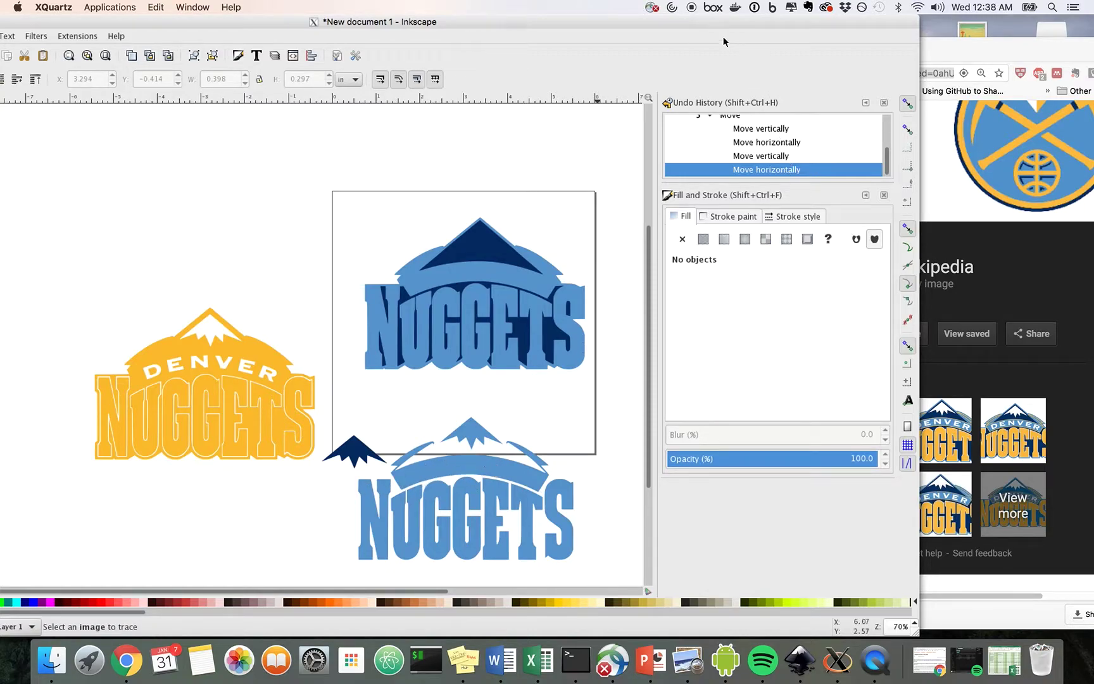
# Arrange the Inkscape and Chrome windows side by side so the layers and the reference logo both show.
pyautogui.moveTo(724, 25); pyautogui.dragTo(684, 29)
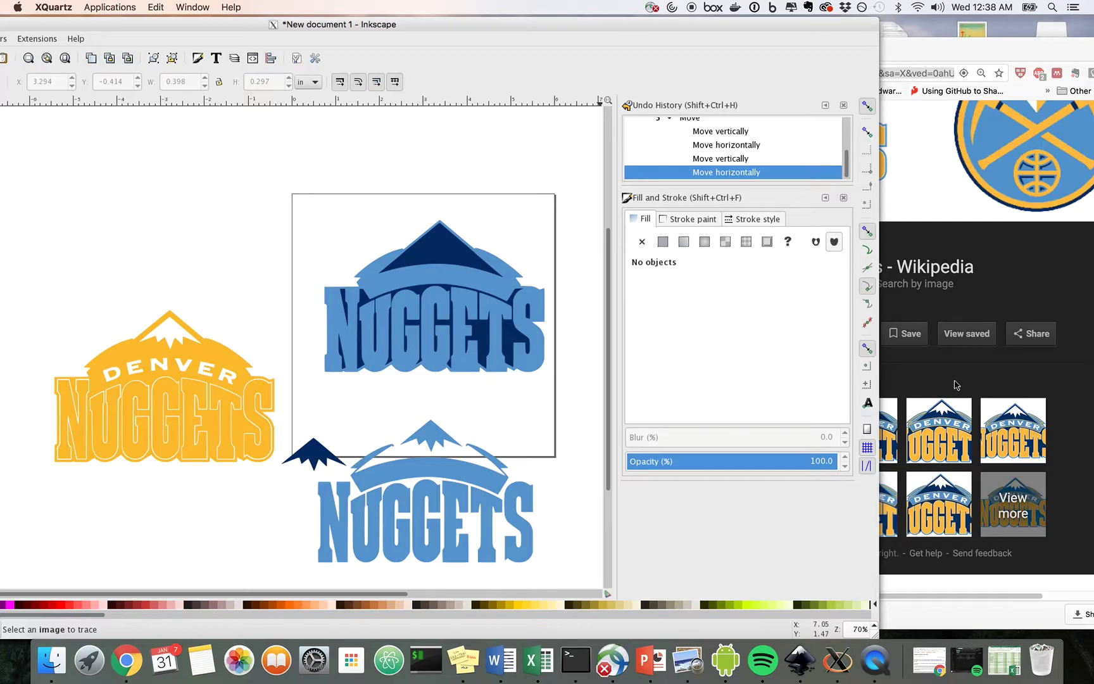
pyautogui.click(956, 385)
pyautogui.moveTo(758, 51); pyautogui.dragTo(886, 28)
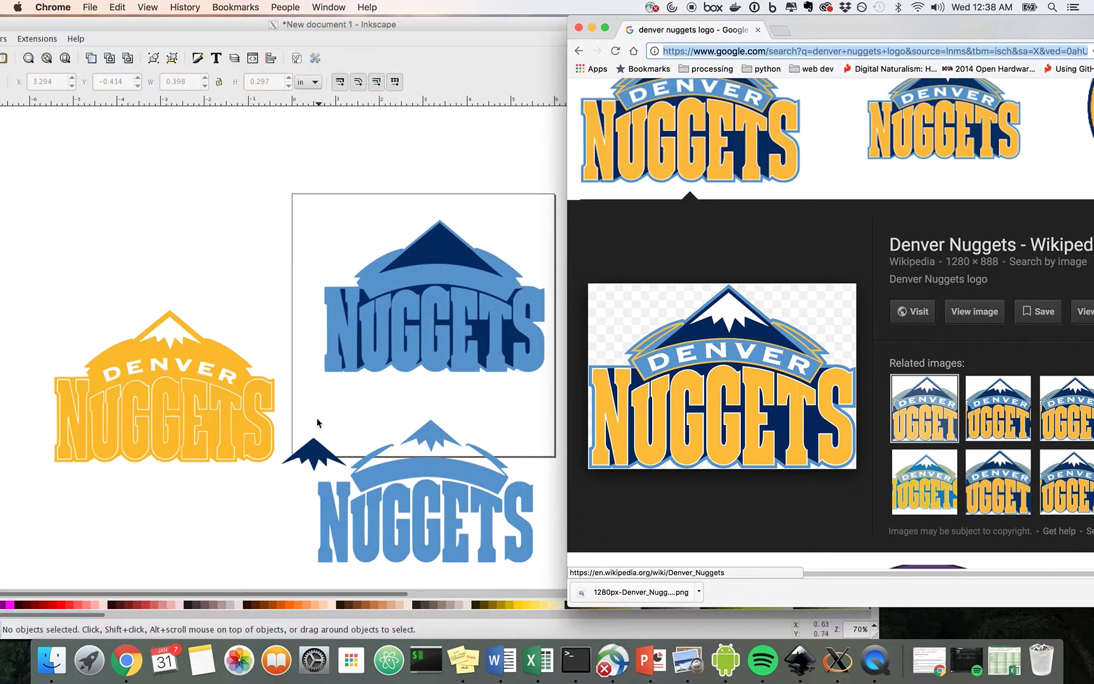
# Compare the loose mountain peaks with the reference logo in Chrome, and delete the small navy peak beside the light blue pieces.
pyautogui.click(428, 447)
pyautogui.click(428, 445)
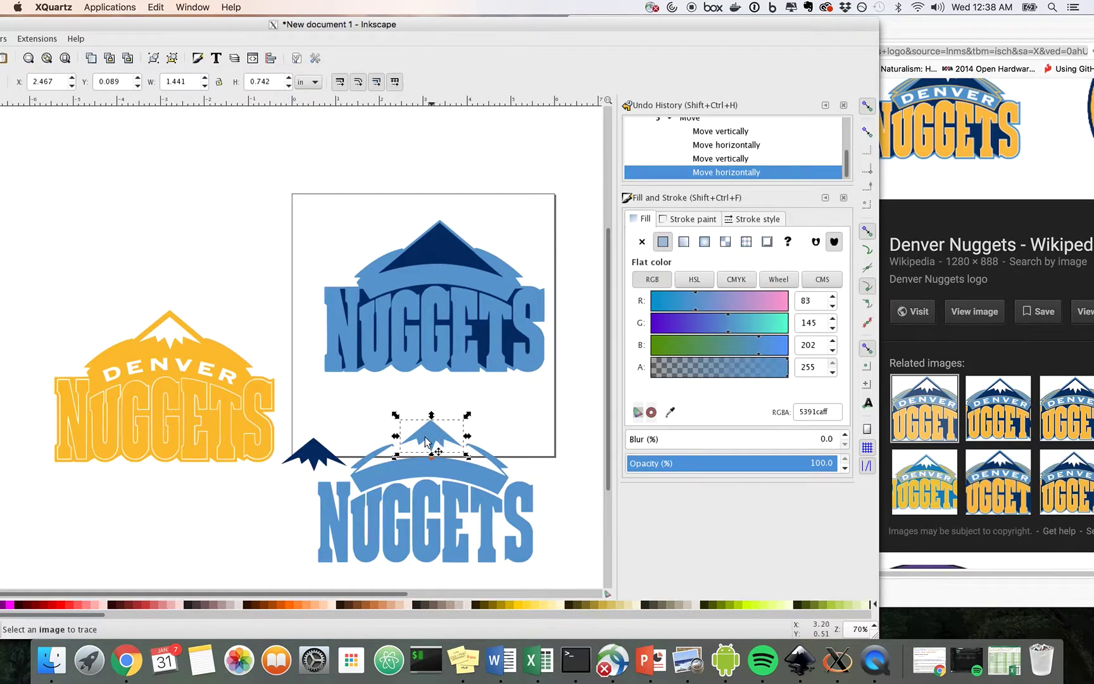
pyautogui.click(968, 562)
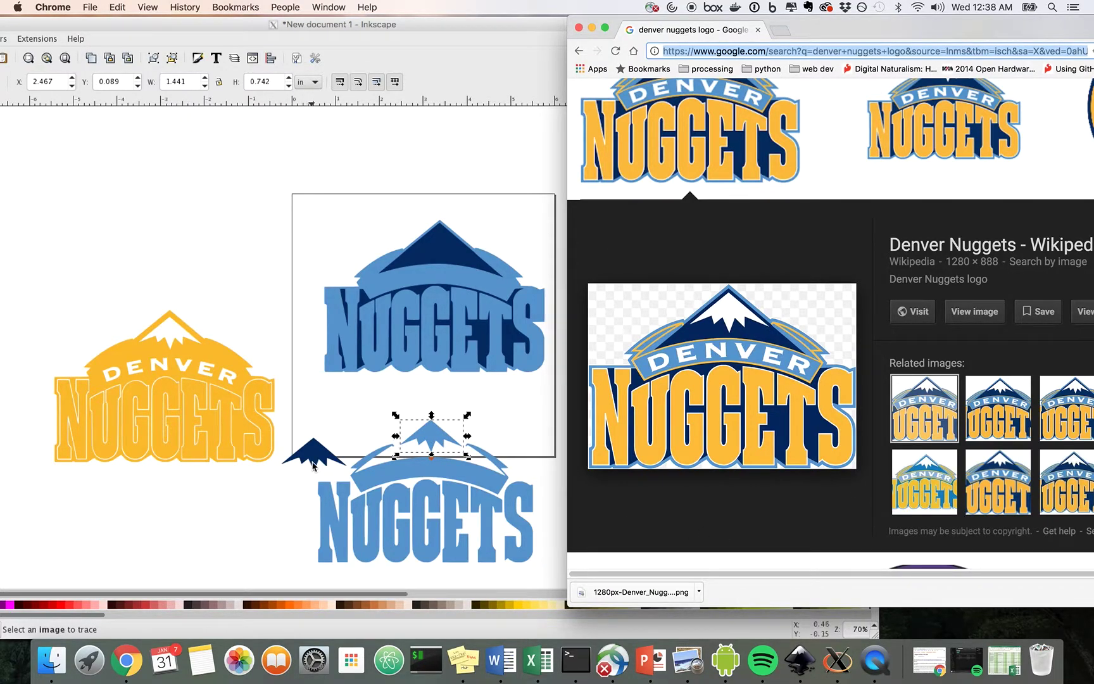
pyautogui.click(317, 462)
pyautogui.click(318, 463)
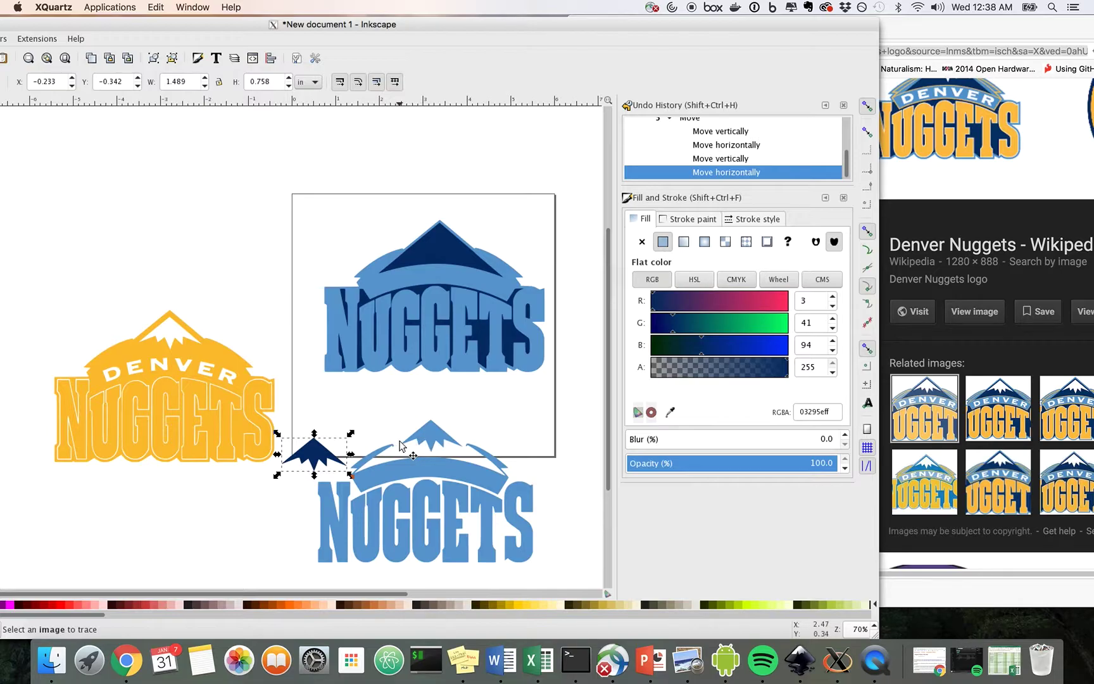
pyautogui.press('Delete')
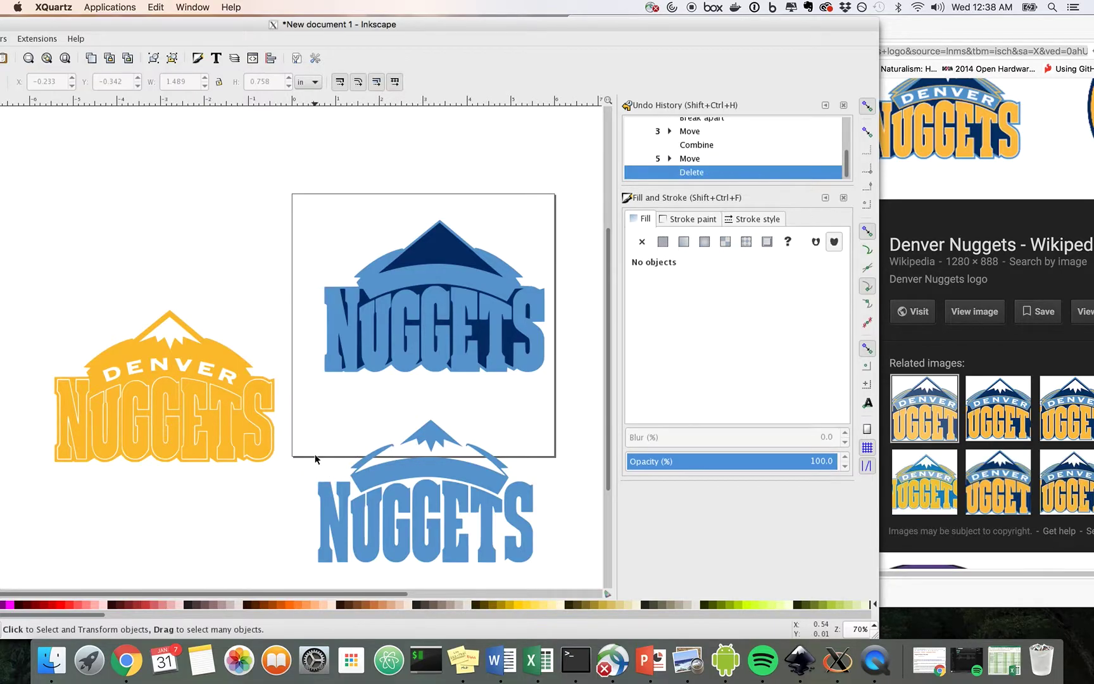
# Check the light blue snowcap piece against the full-color logo in Chrome, returning to the light blue pieces in Inkscape.
pyautogui.click(431, 447)
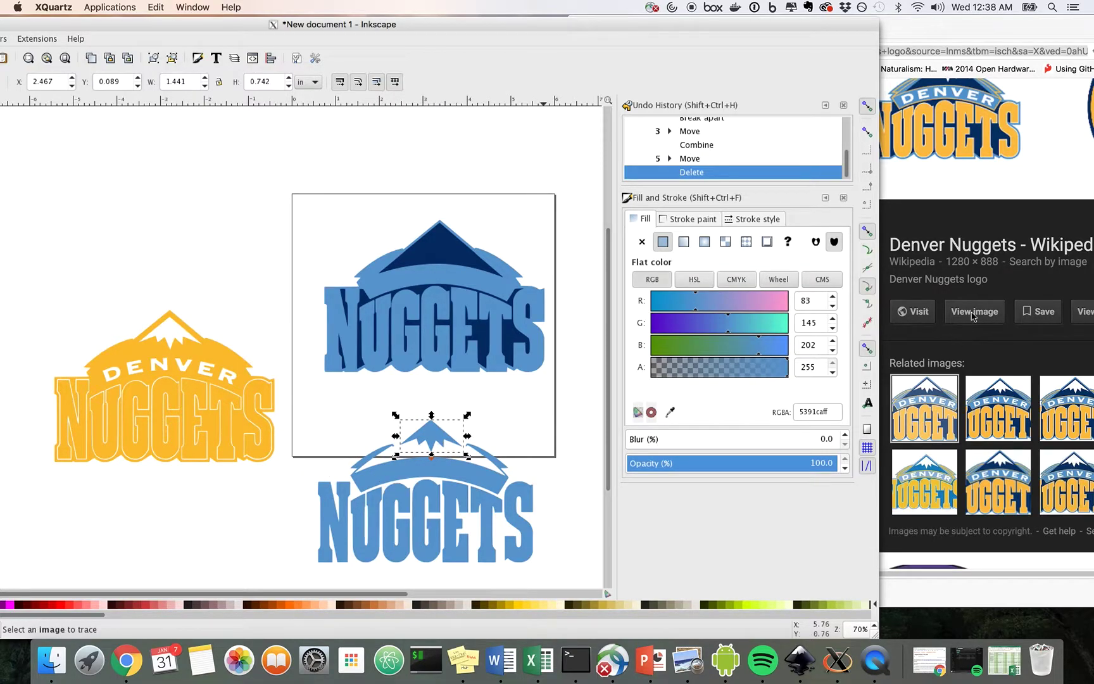
pyautogui.click(965, 353)
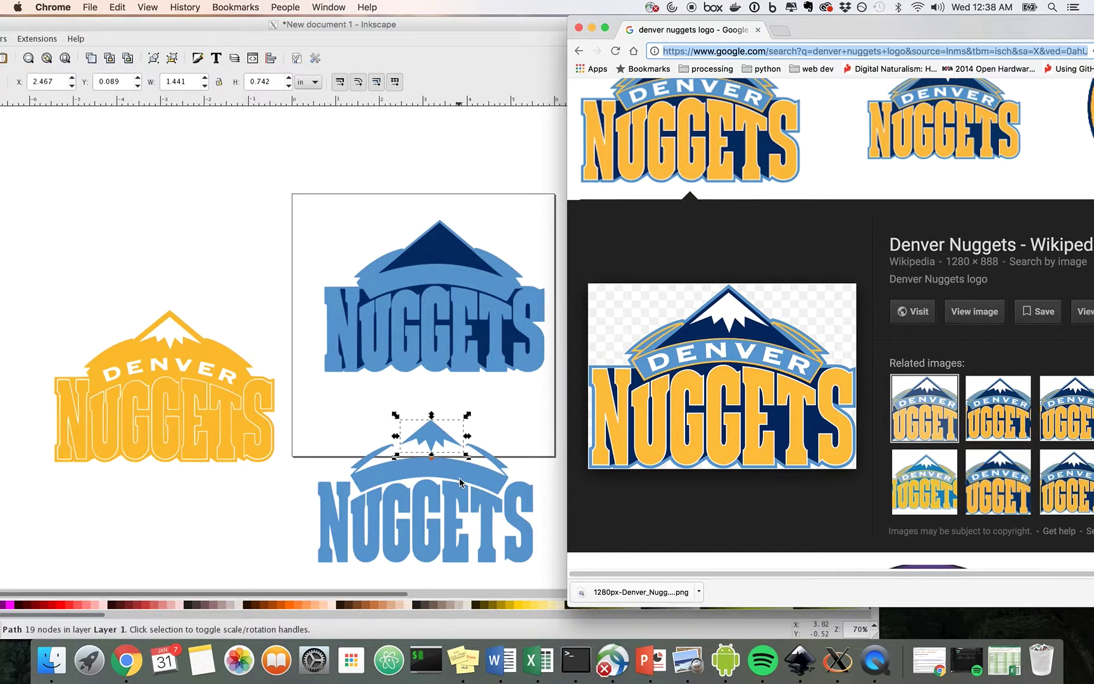
pyautogui.click(266, 519)
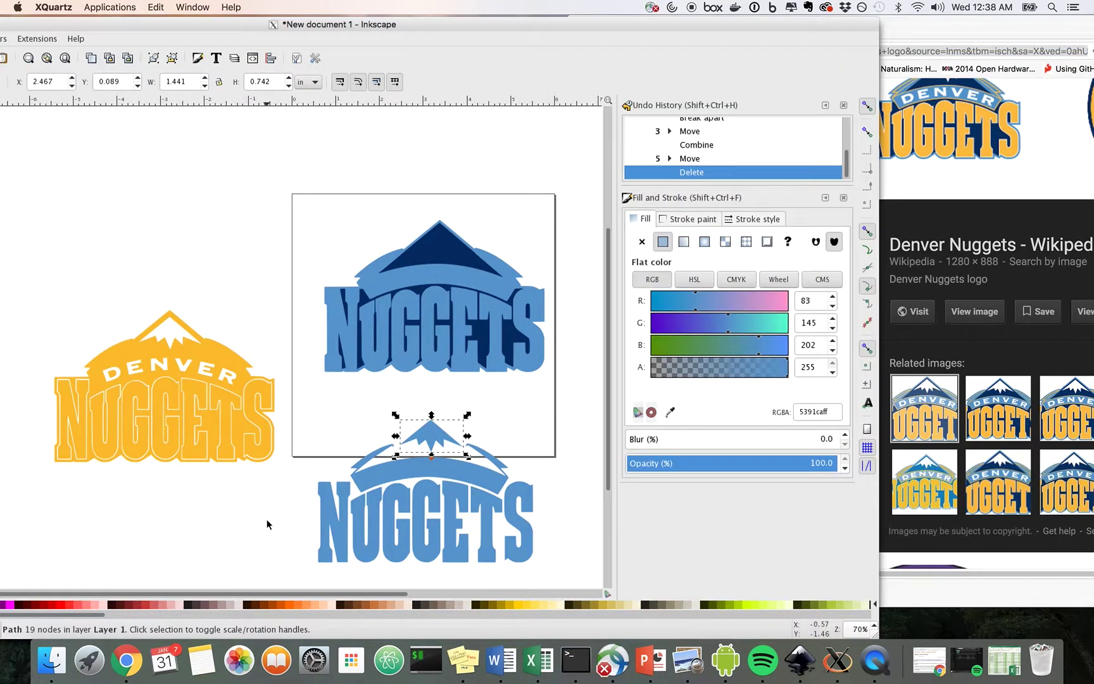
pyautogui.scroll(-4, 382, 479)
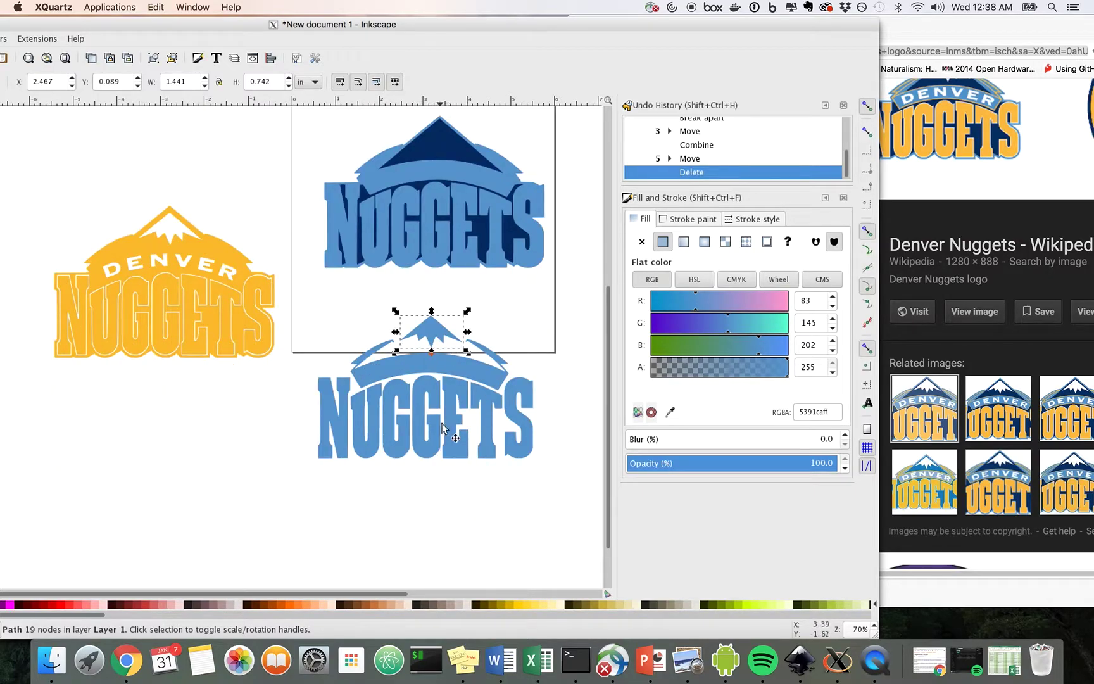
pyautogui.scroll(2, 456, 428)
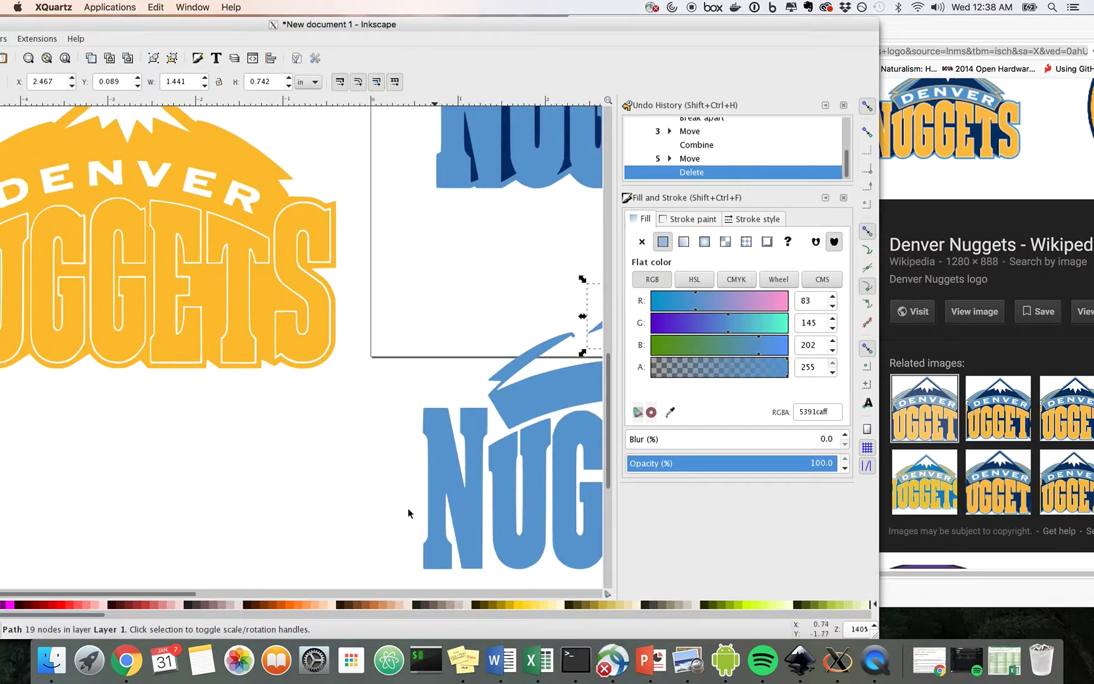
pyautogui.moveTo(281, 486); pyautogui.dragTo(105, 456)
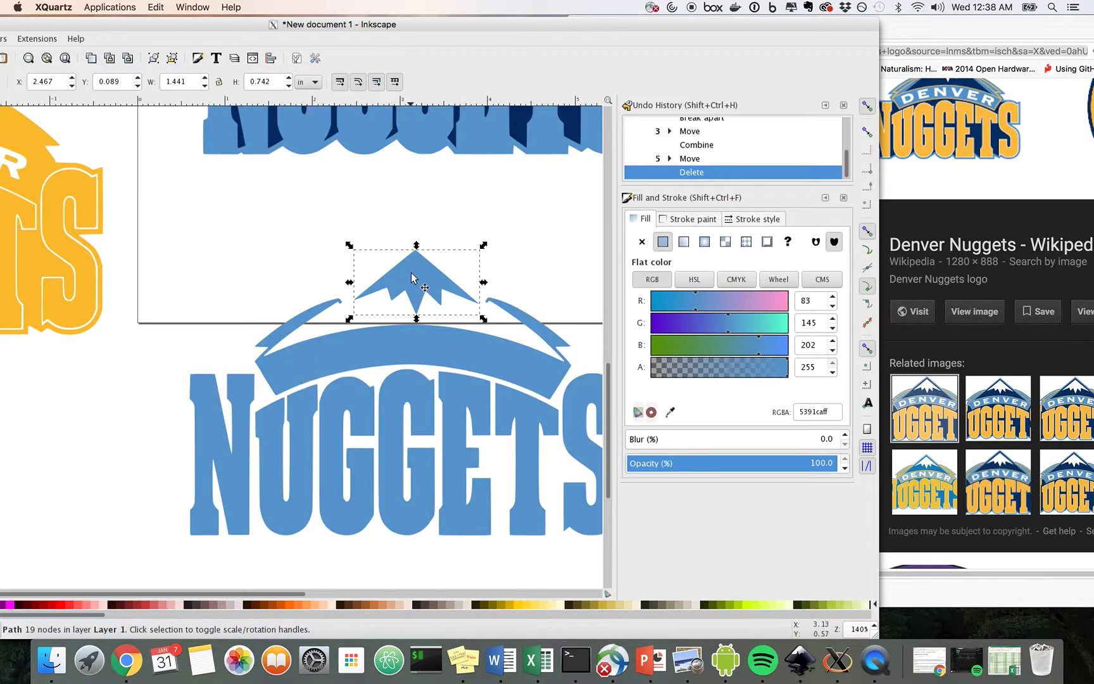
pyautogui.scroll(-2, 419, 311)
# Fill all the DENVER letter paths on the light blue banner with grey b3b3b3, after checking the lettering in the reference logo.
pyautogui.click(309, 308)
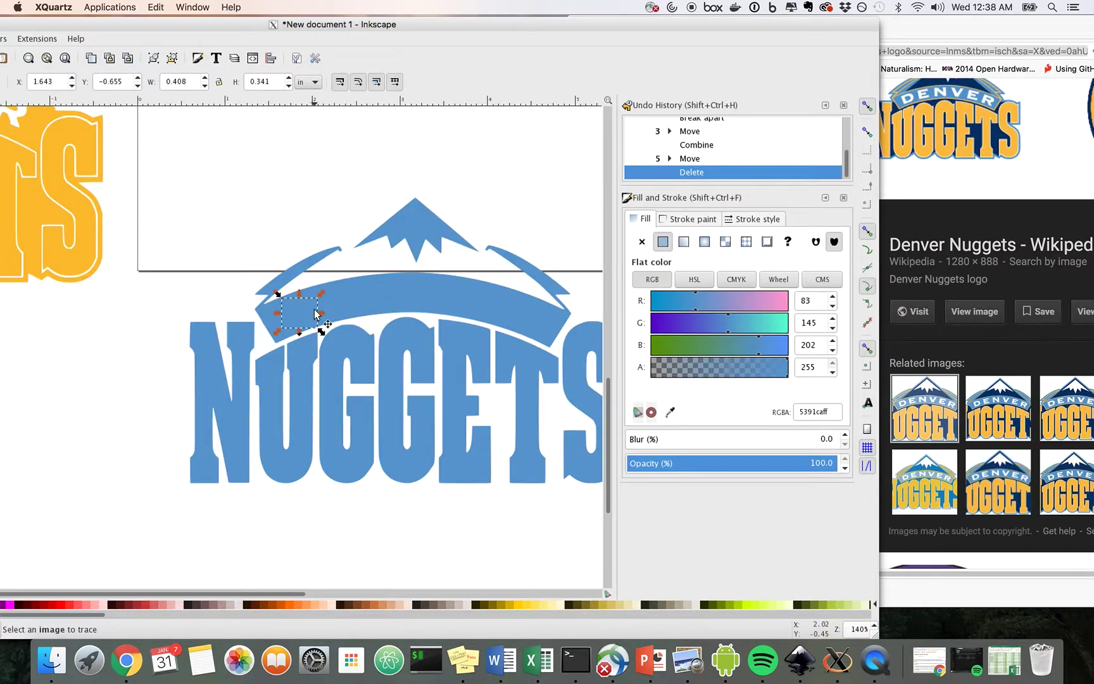
pyautogui.keyDown('shift'); pyautogui.click(333, 309); pyautogui.keyUp('shift')
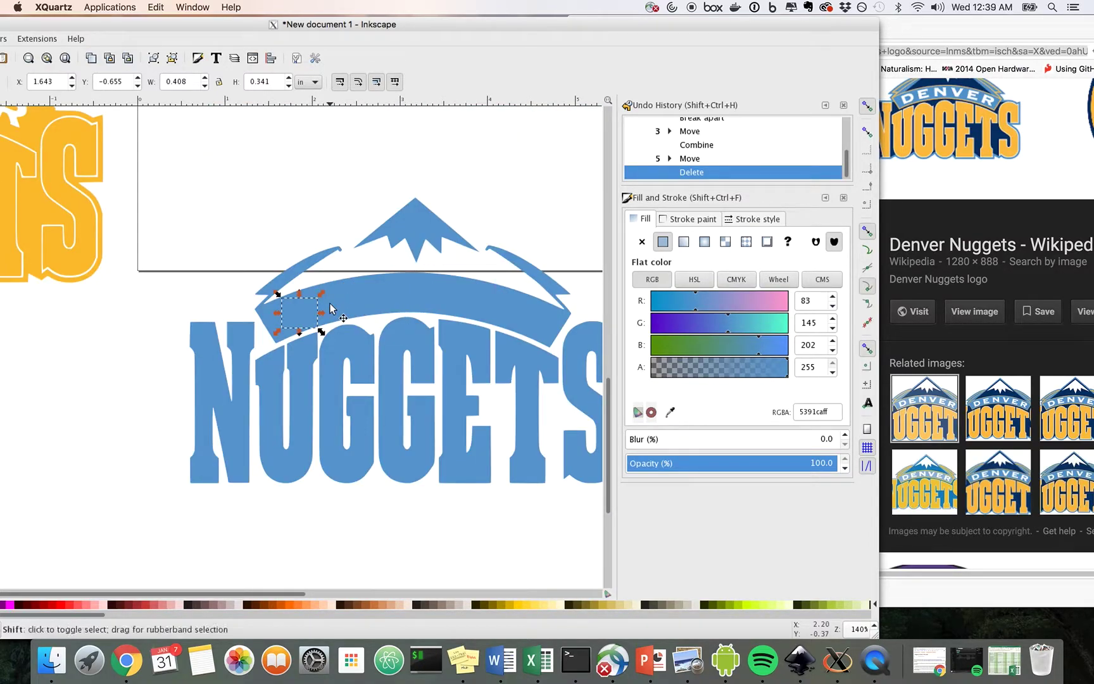
pyautogui.keyDown('shift'); pyautogui.click(380, 300); pyautogui.keyUp('shift')
pyautogui.keyDown('shift'); pyautogui.click(443, 296); pyautogui.keyUp('shift')
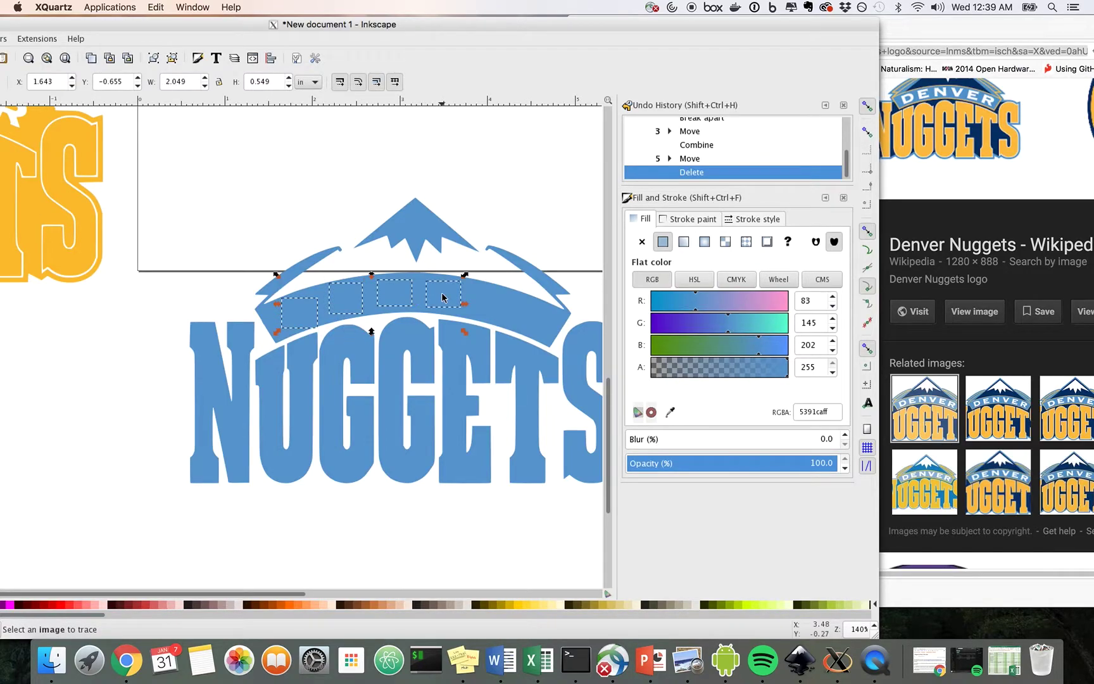
pyautogui.keyDown('shift'); pyautogui.click(496, 306); pyautogui.keyUp('shift')
pyautogui.keyDown('shift'); pyautogui.click(532, 312); pyautogui.keyUp('shift')
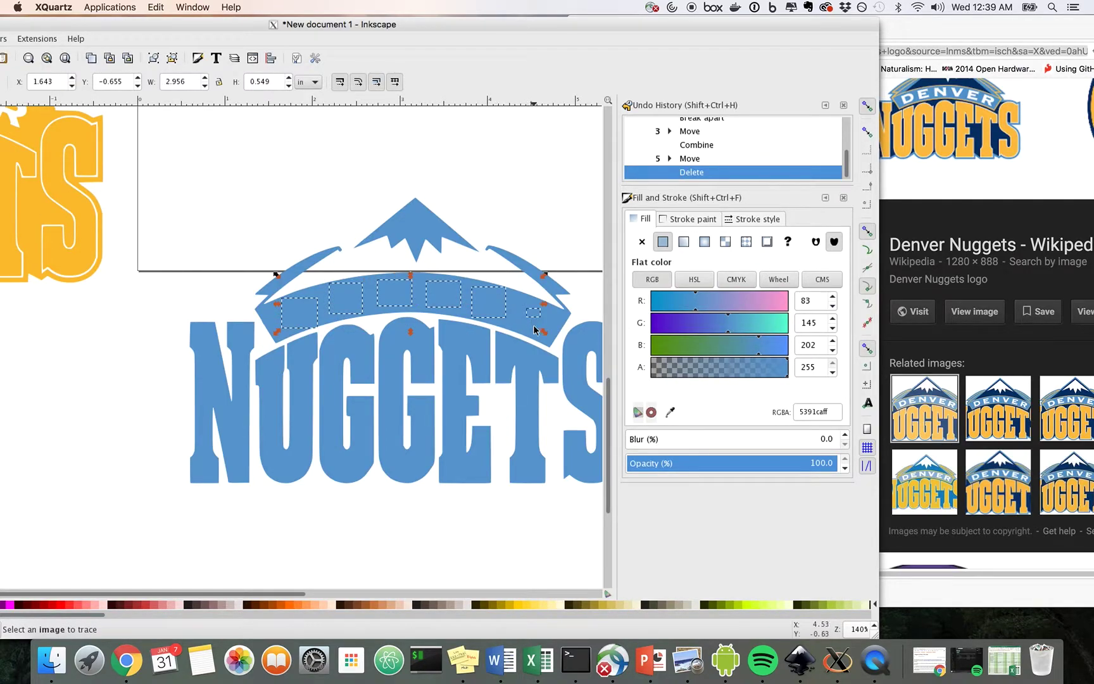
pyautogui.keyDown('shift'); pyautogui.click(531, 333); pyautogui.keyUp('shift')
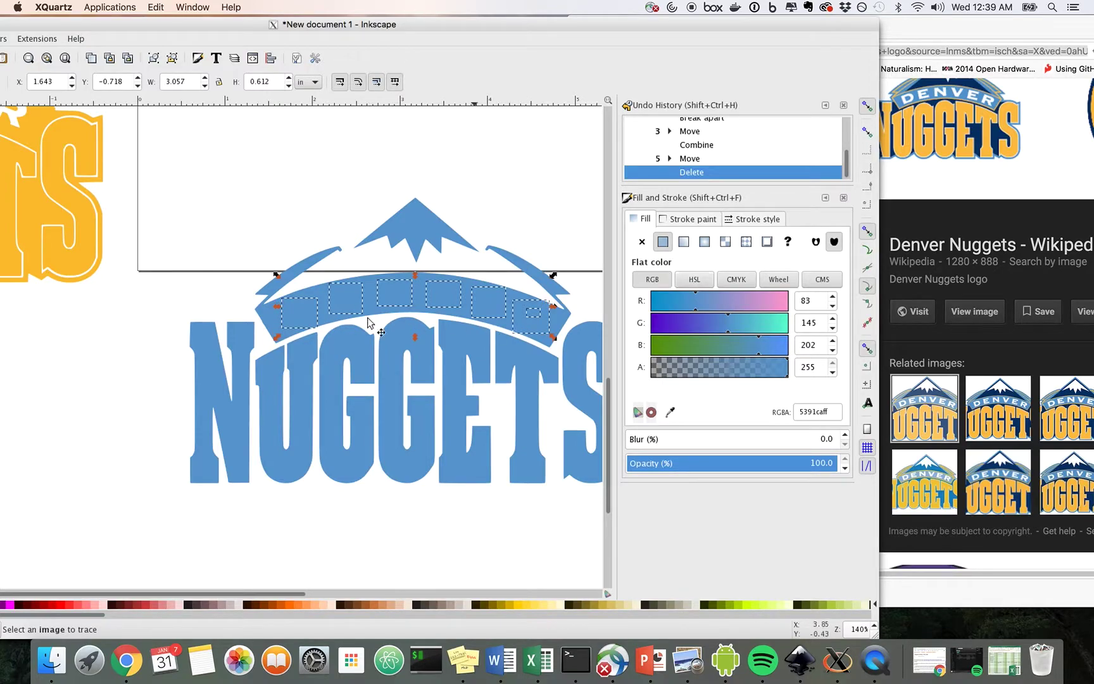
pyautogui.keyDown('shift'); pyautogui.click(300, 315); pyautogui.keyUp('shift')
pyautogui.click(923, 344)
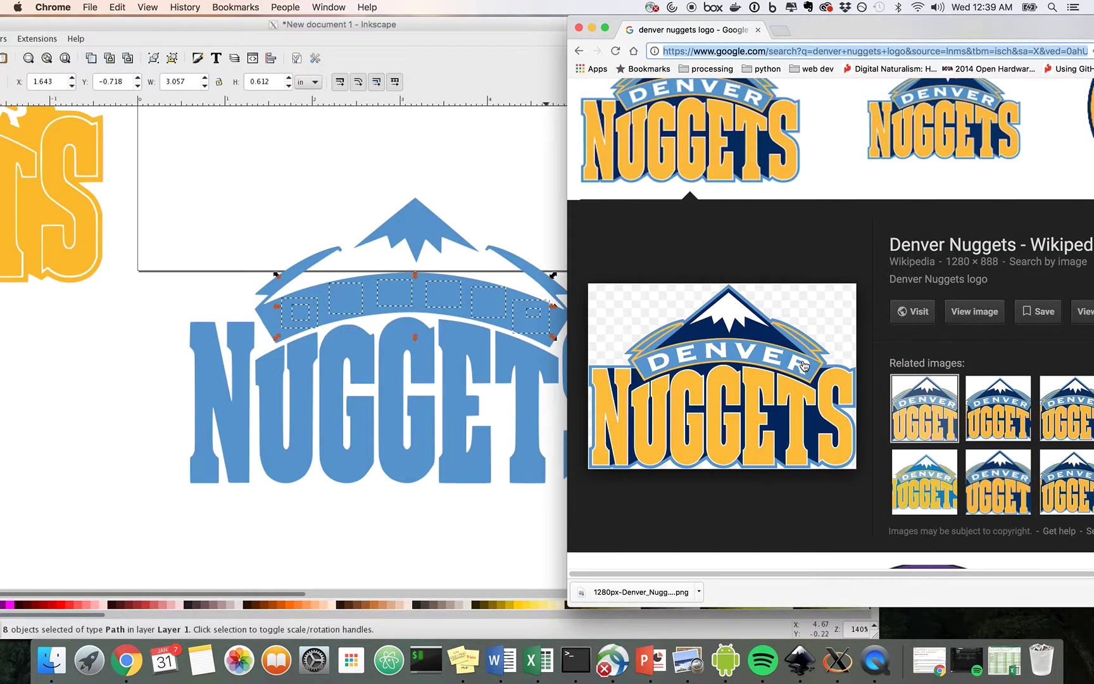
pyautogui.click(439, 32)
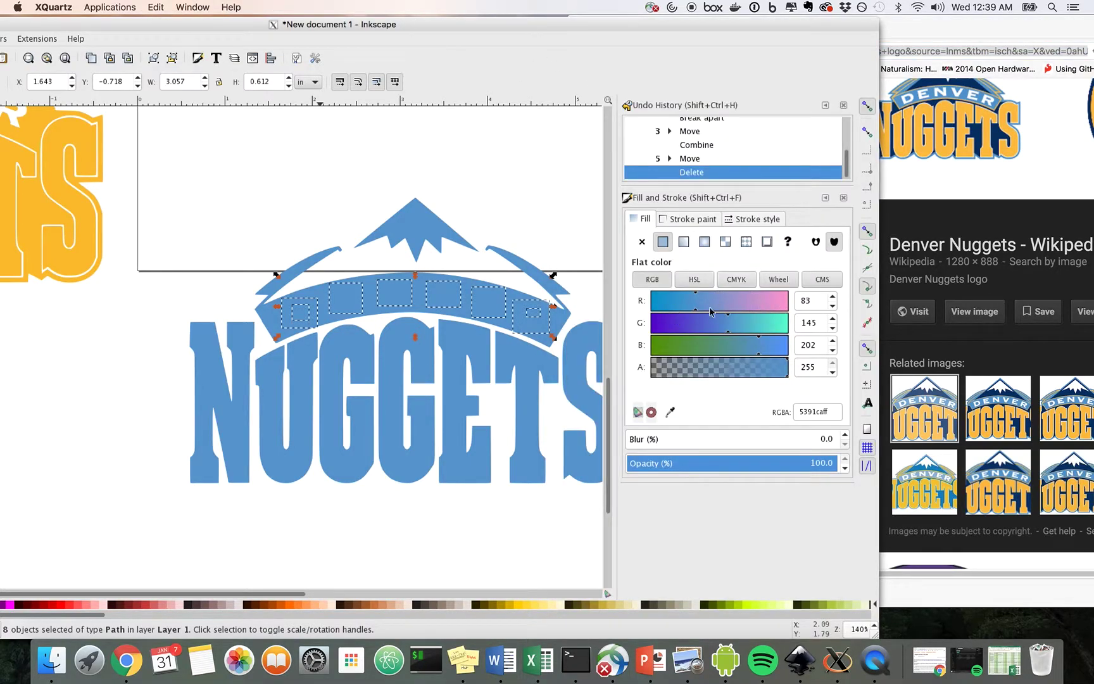
pyautogui.moveTo(492, 30); pyautogui.dragTo(684, 27)
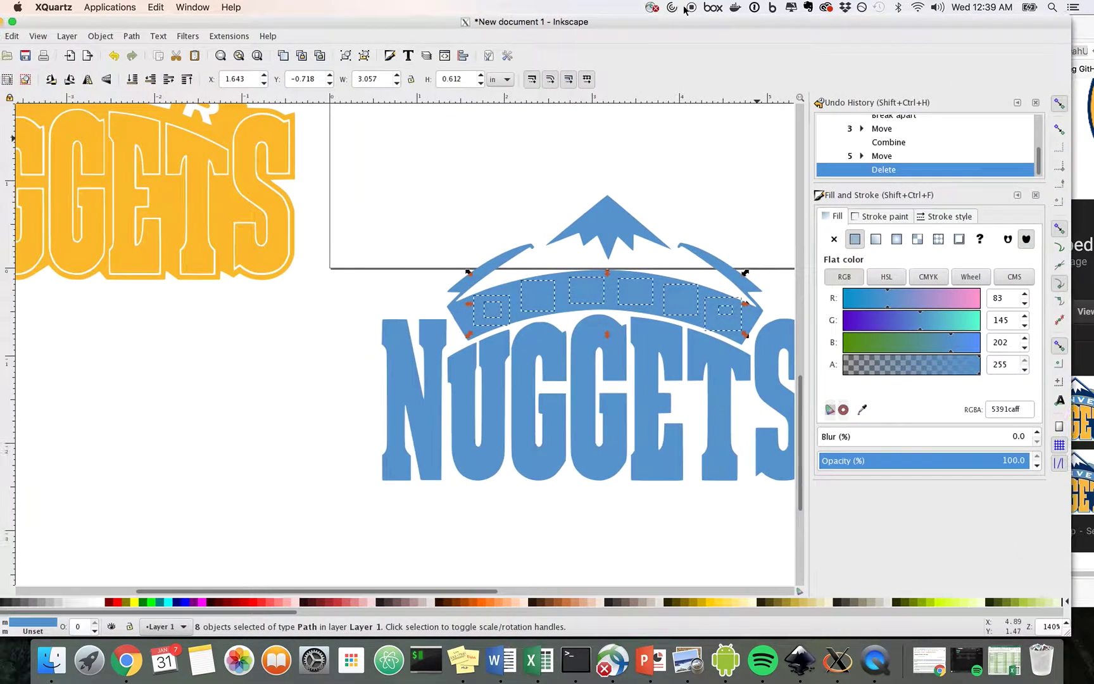
pyautogui.click(50, 603)
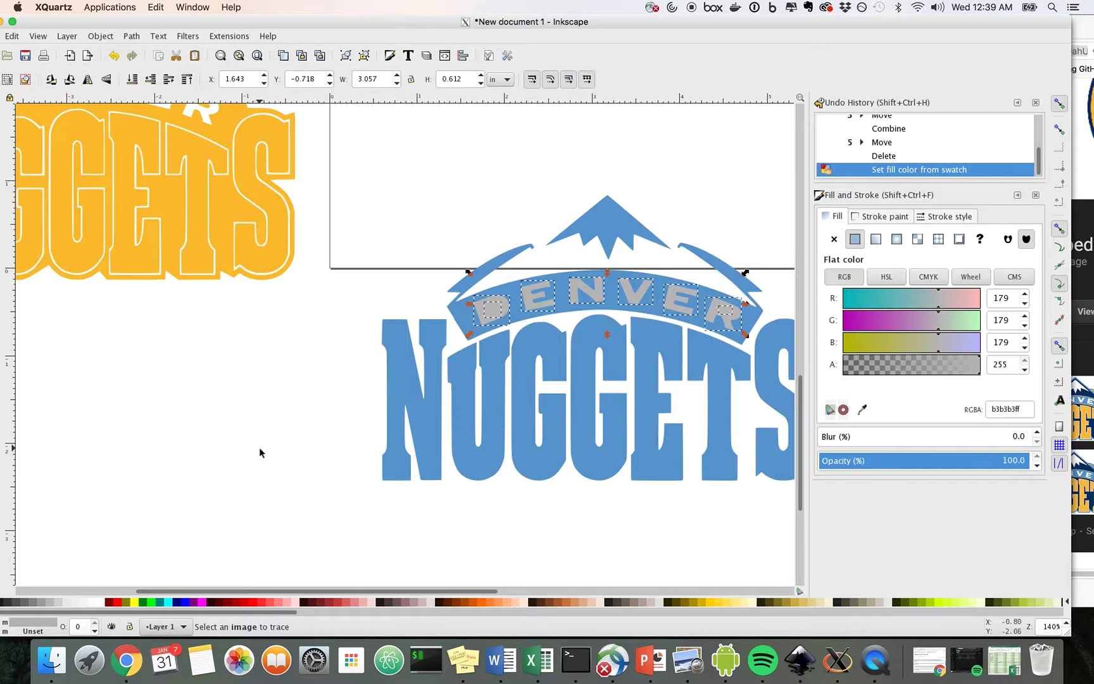
# Try to remove the inner piece of the D in DENVER by deleting it, and by moving it off the letter.
pyautogui.click(330, 410)
pyautogui.click(491, 311)
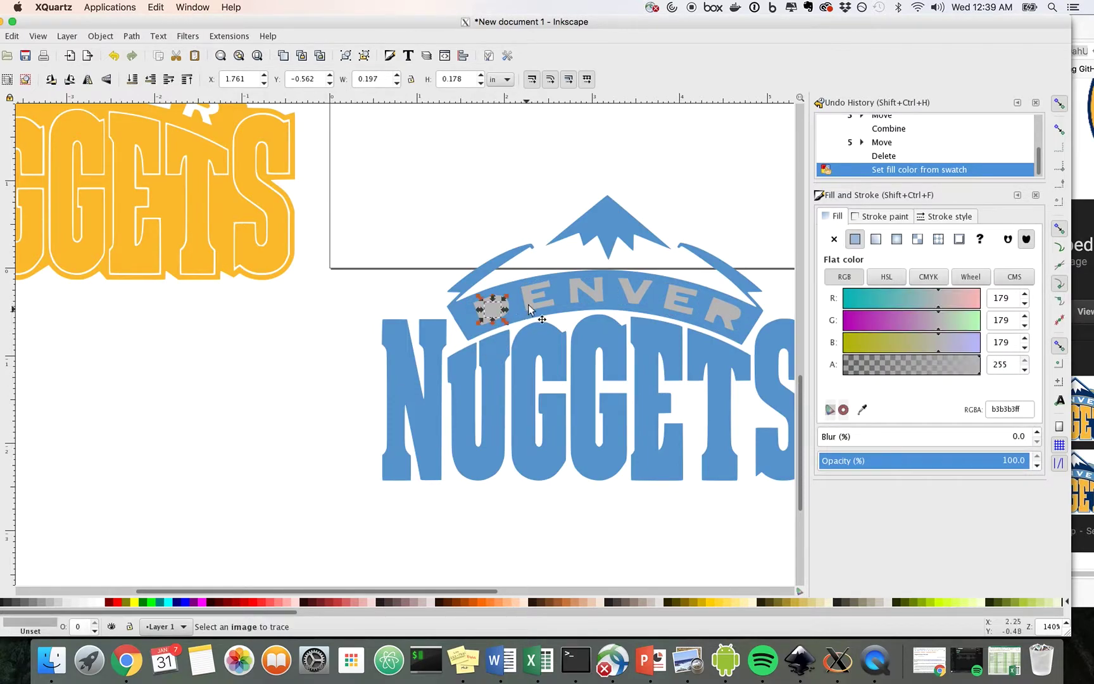
pyautogui.press('Delete')
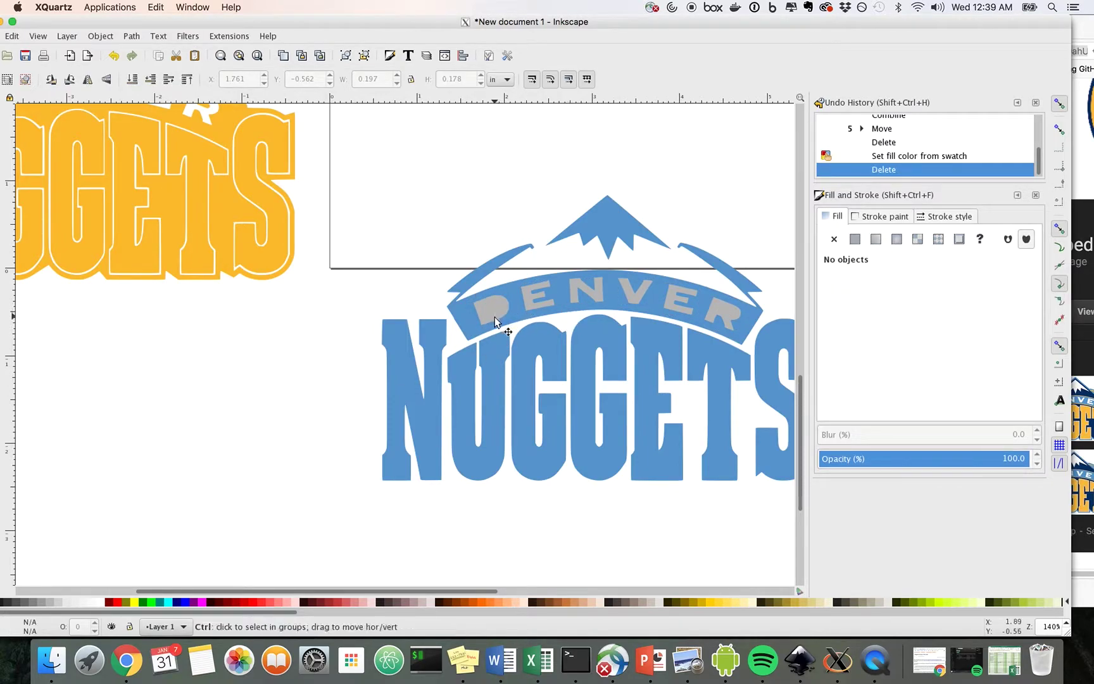
pyautogui.hotkey('ctrl', 'z')
pyautogui.hotkey('ctrl', 'z')
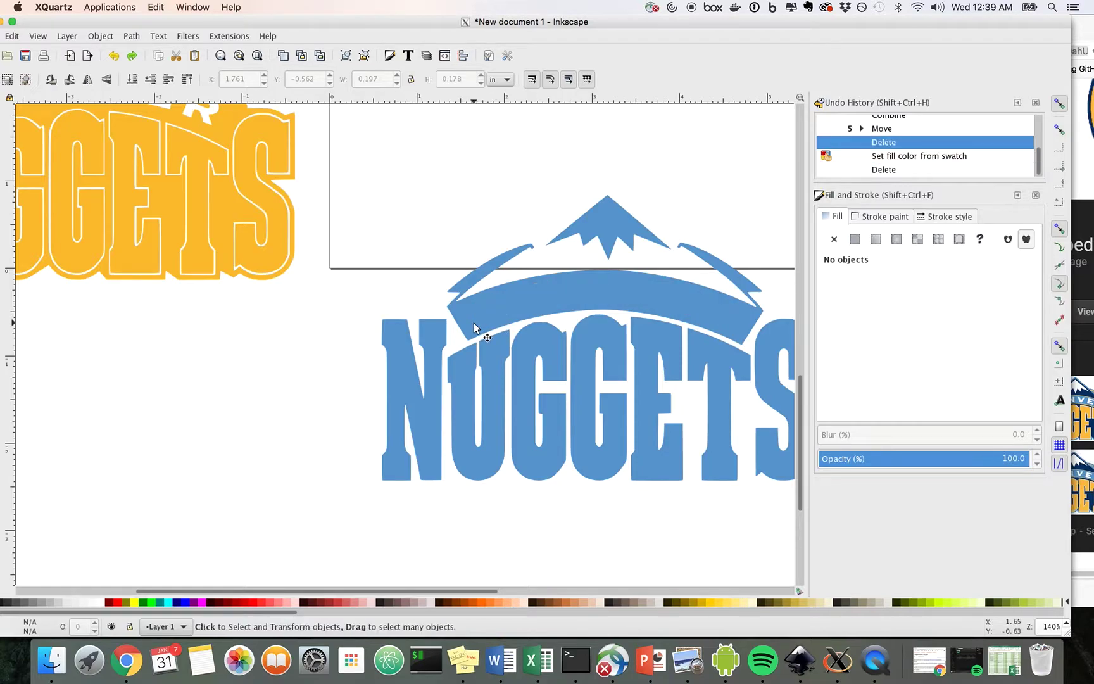
pyautogui.click(39, 41)
pyautogui.click(22, 67)
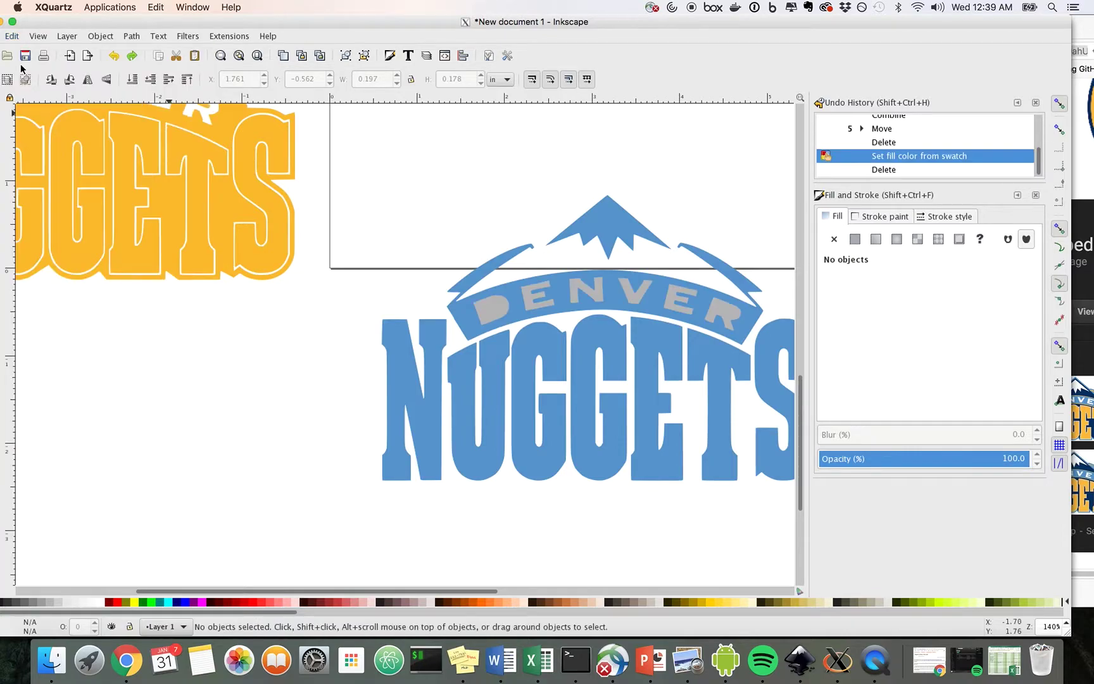
pyautogui.click(497, 311)
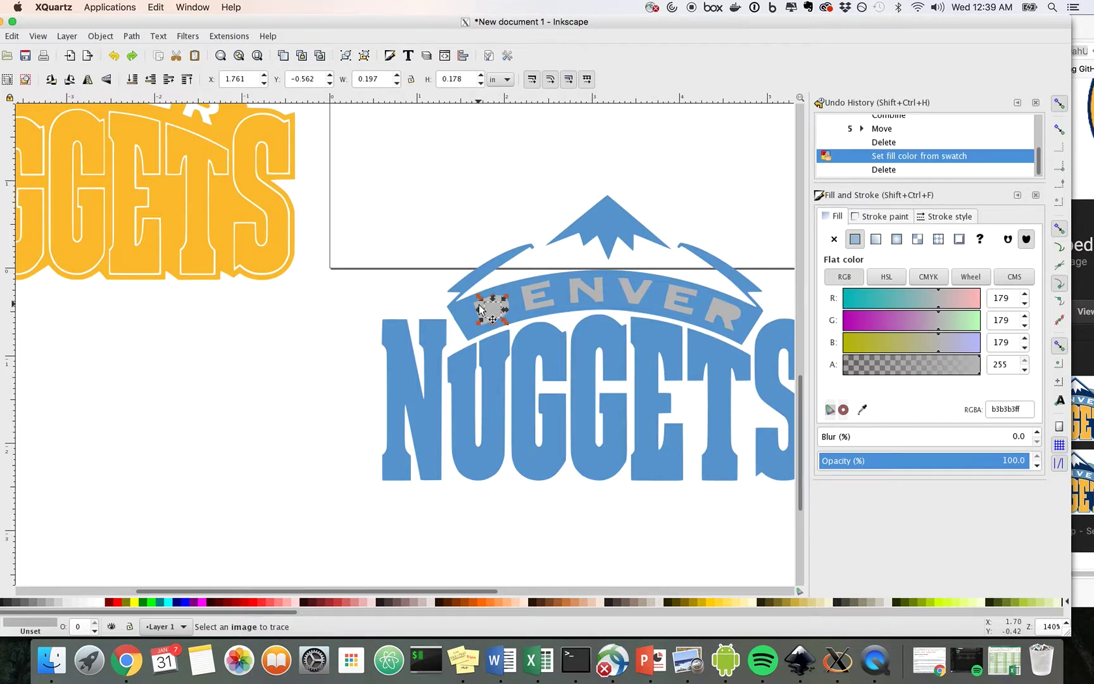
pyautogui.moveTo(493, 308); pyautogui.dragTo(419, 307)
pyautogui.hotkey('ctrl', 'z')
# Subtract the inner piece from the D in DENVER with a Difference operation.
pyautogui.click(478, 308)
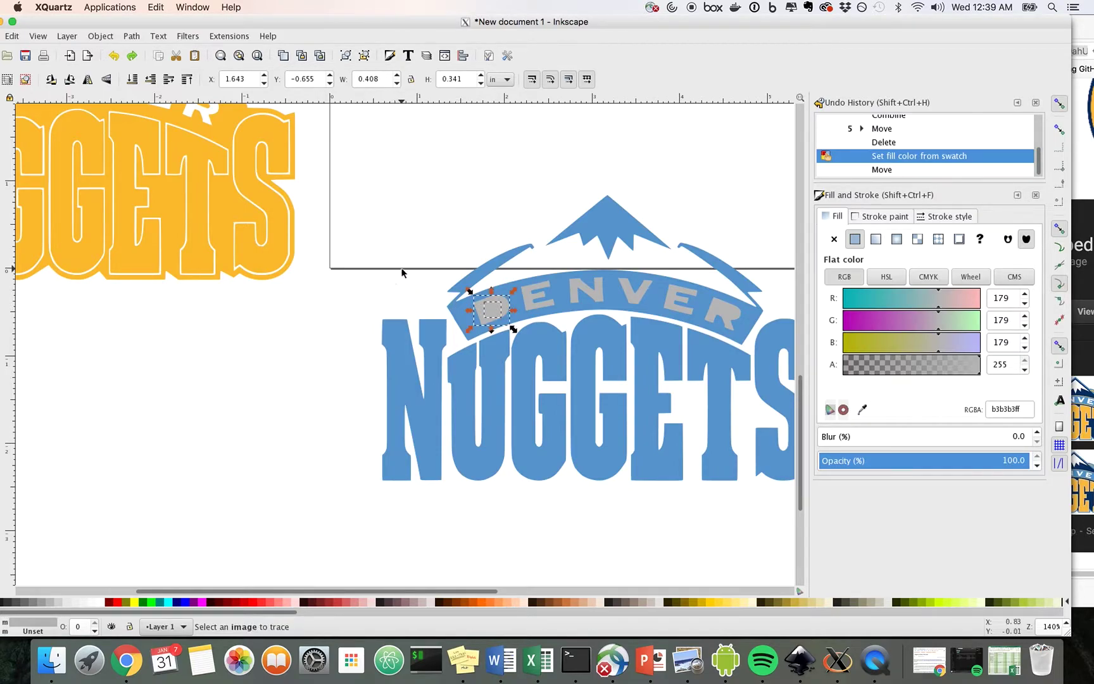
pyautogui.click(111, 38)
pyautogui.moveTo(121, 39)
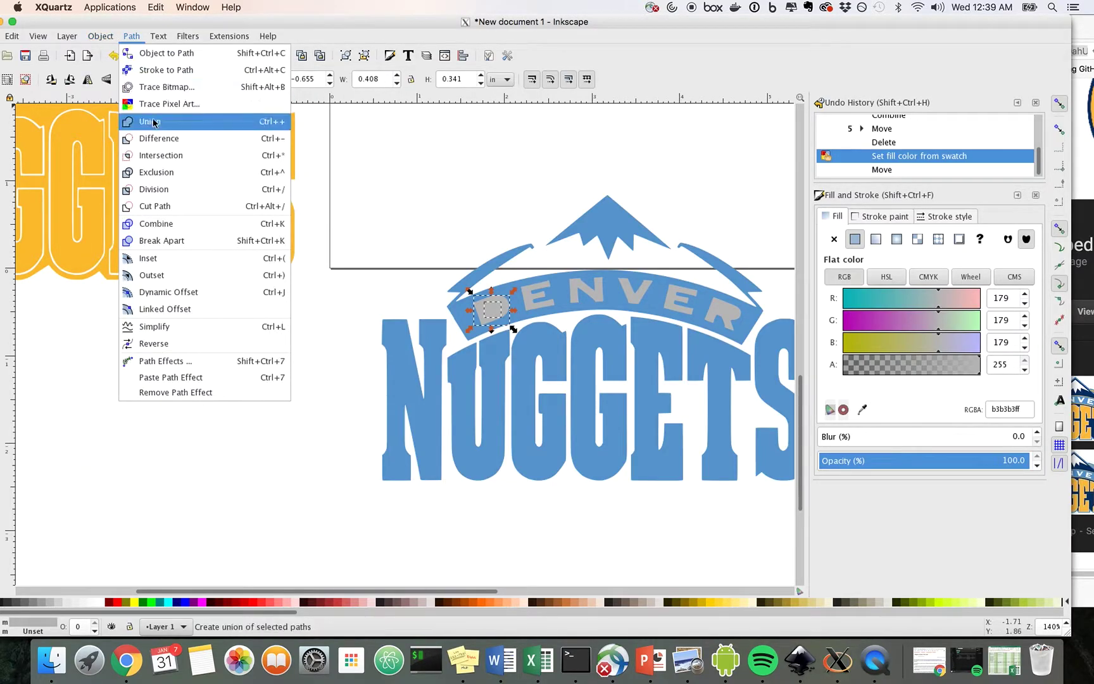
pyautogui.click(146, 138)
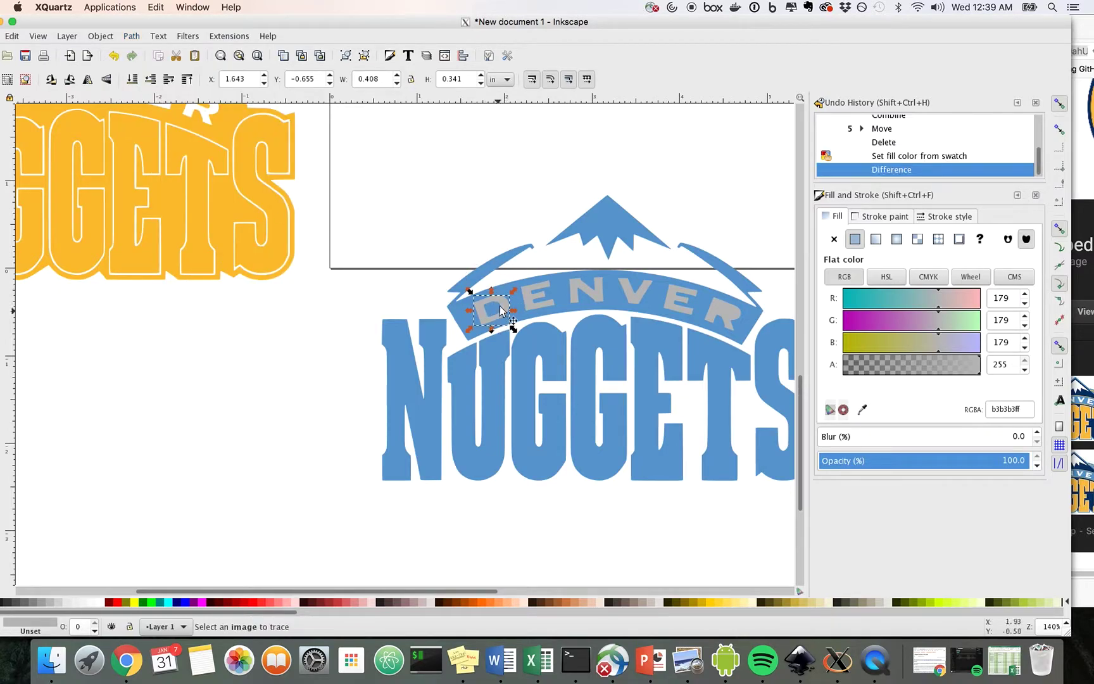
# Subtract the inner piece from the R in DENVER with a Difference operation.
pyautogui.click(713, 315)
pyautogui.click(710, 318)
pyautogui.click(132, 38)
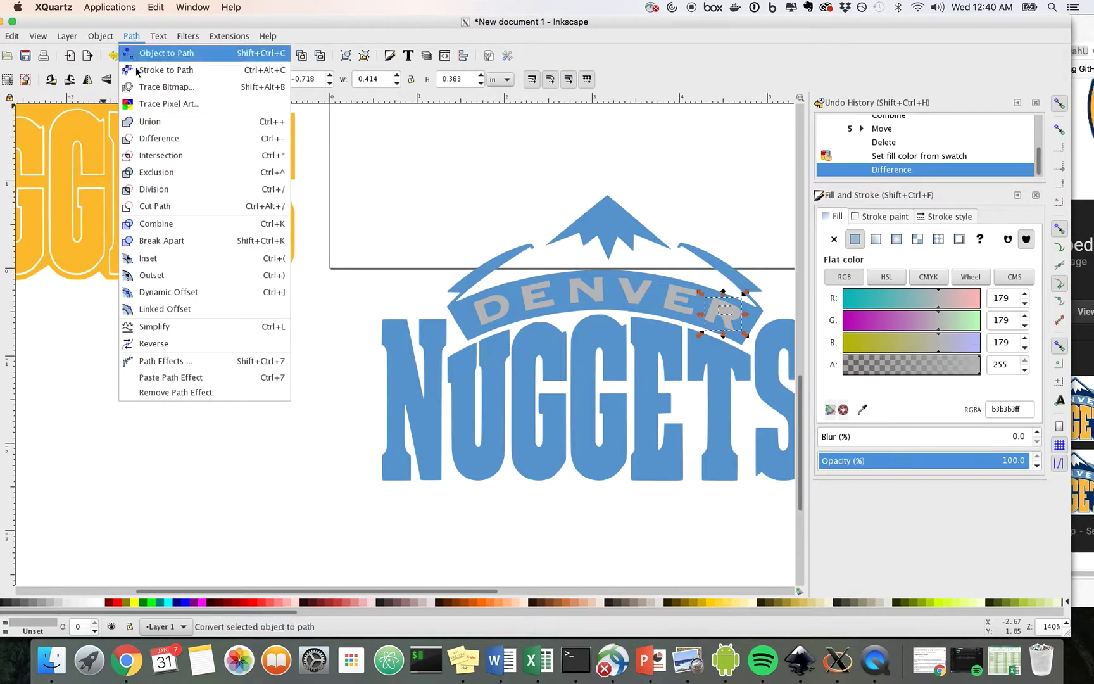
pyautogui.click(146, 137)
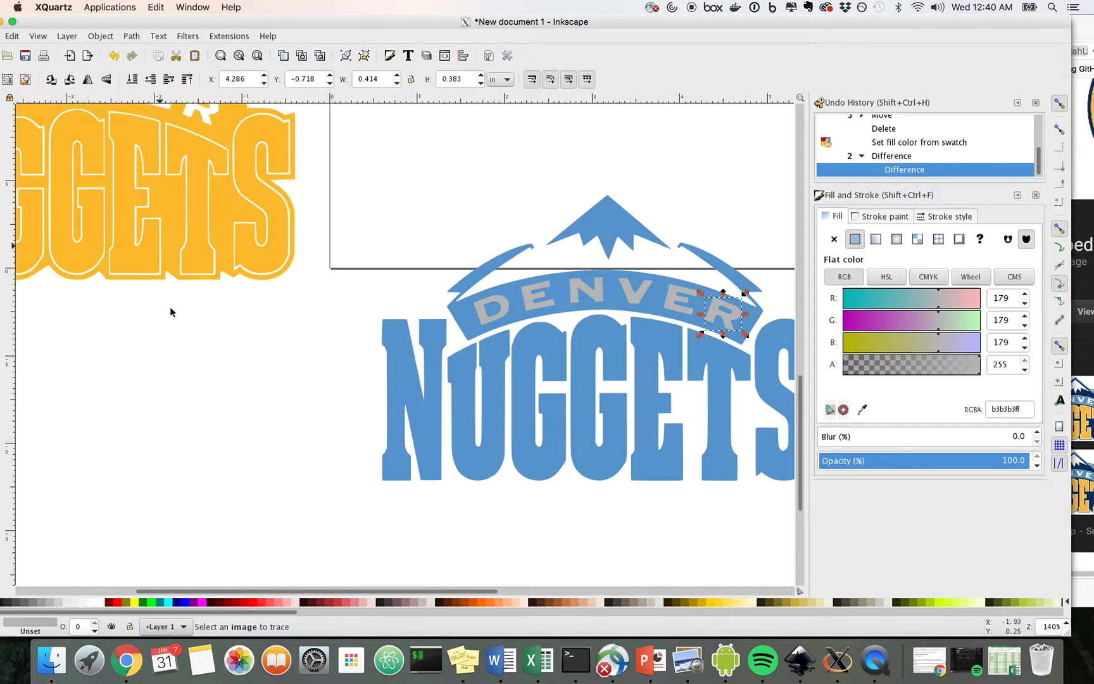
# Fill the light blue snowcap above the DENVER banner with the same grey, b3b3b3.
pyautogui.click(186, 349)
pyautogui.press('-')
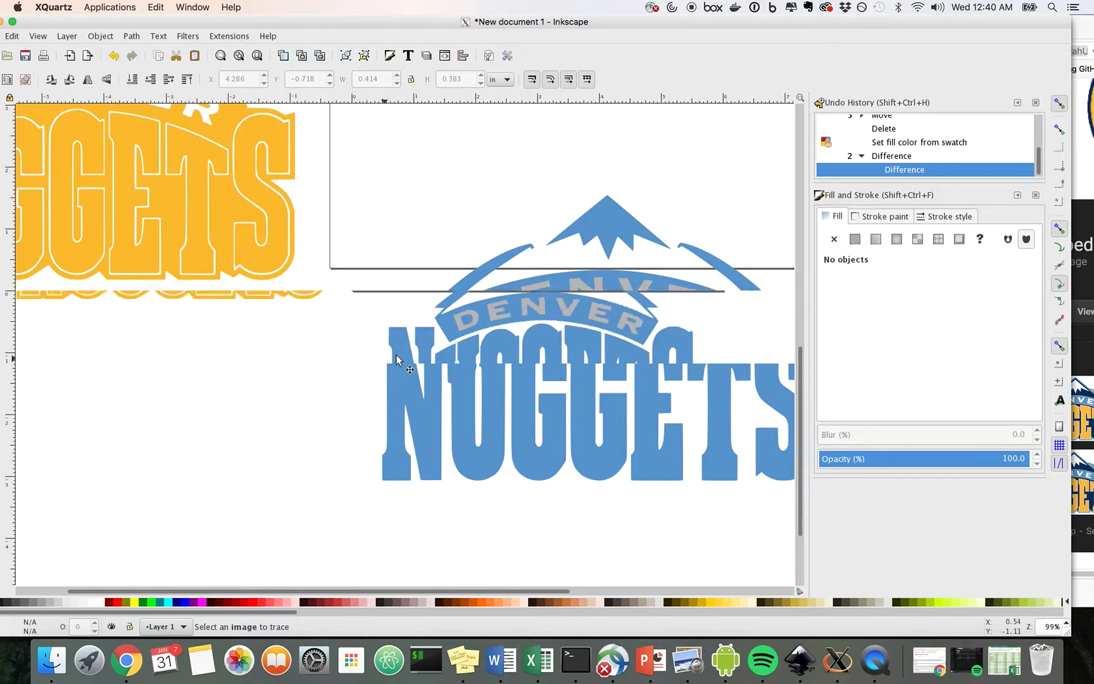
pyautogui.click(559, 273)
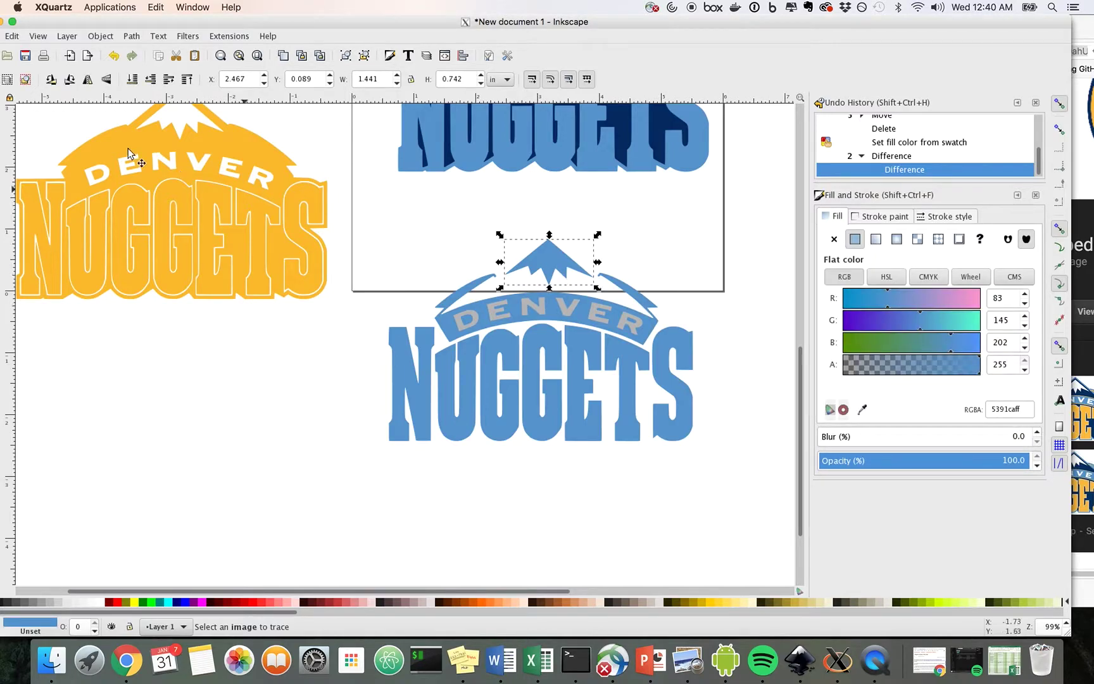
pyautogui.click(52, 602)
pyautogui.scroll(2, 154, 521)
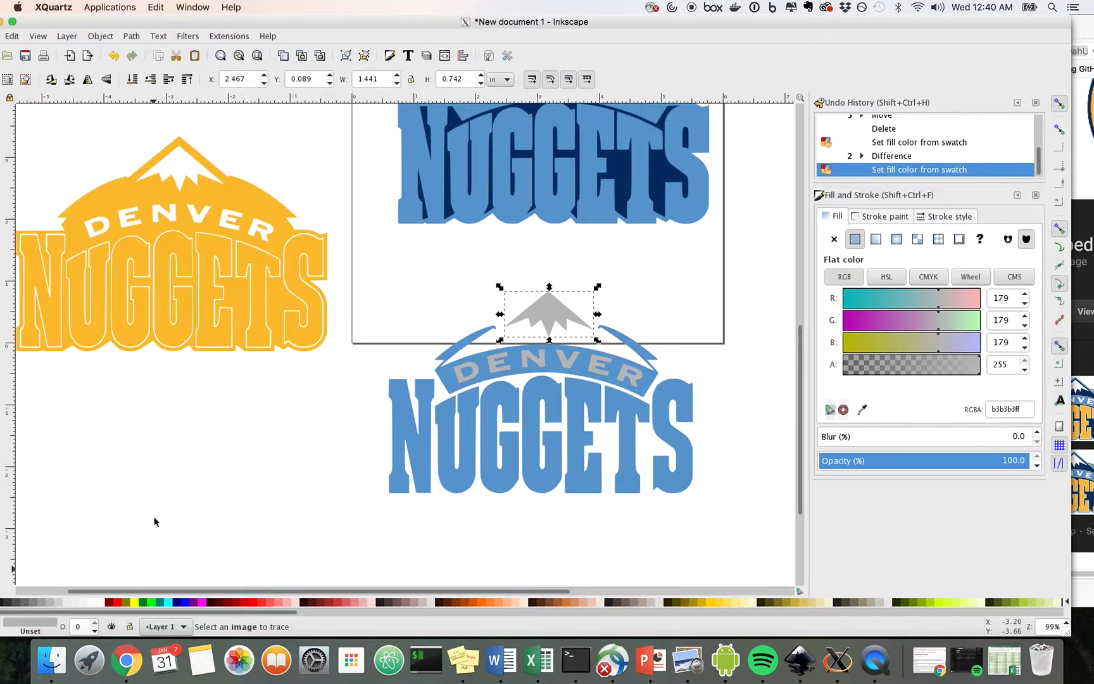
# Move the yellow layer over the light blue and grey pieces, to about X 0.54, Y -2.49 in, and compare with the Chrome logo.
pyautogui.click(288, 329)
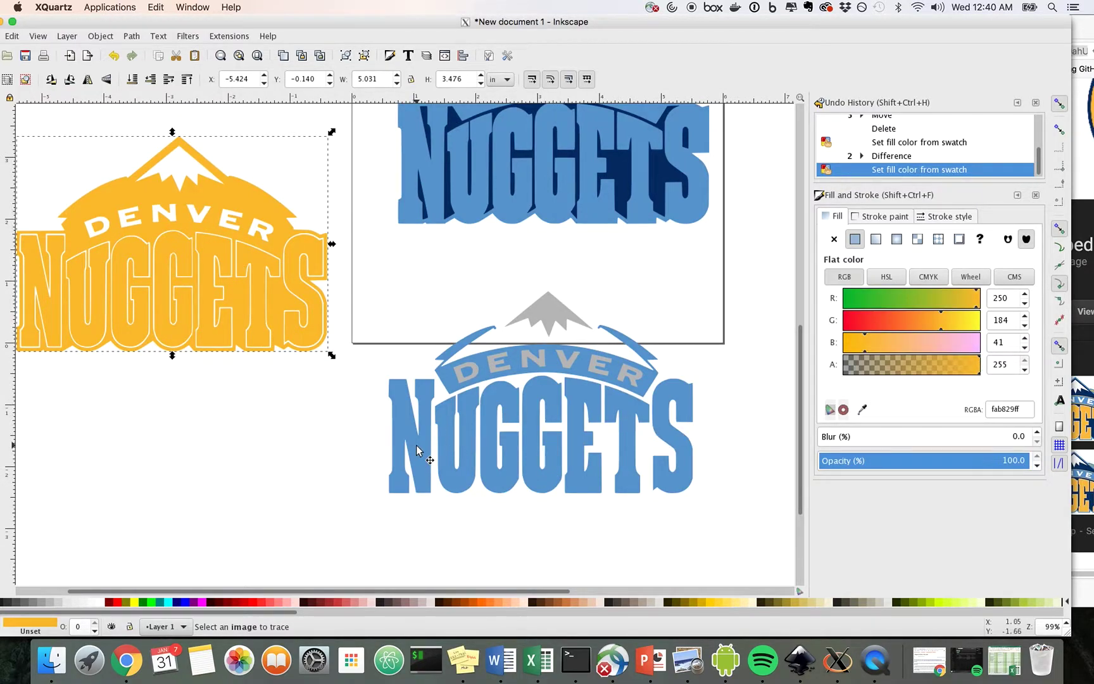
pyautogui.moveTo(276, 262); pyautogui.dragTo(645, 402)
pyautogui.click(1086, 365)
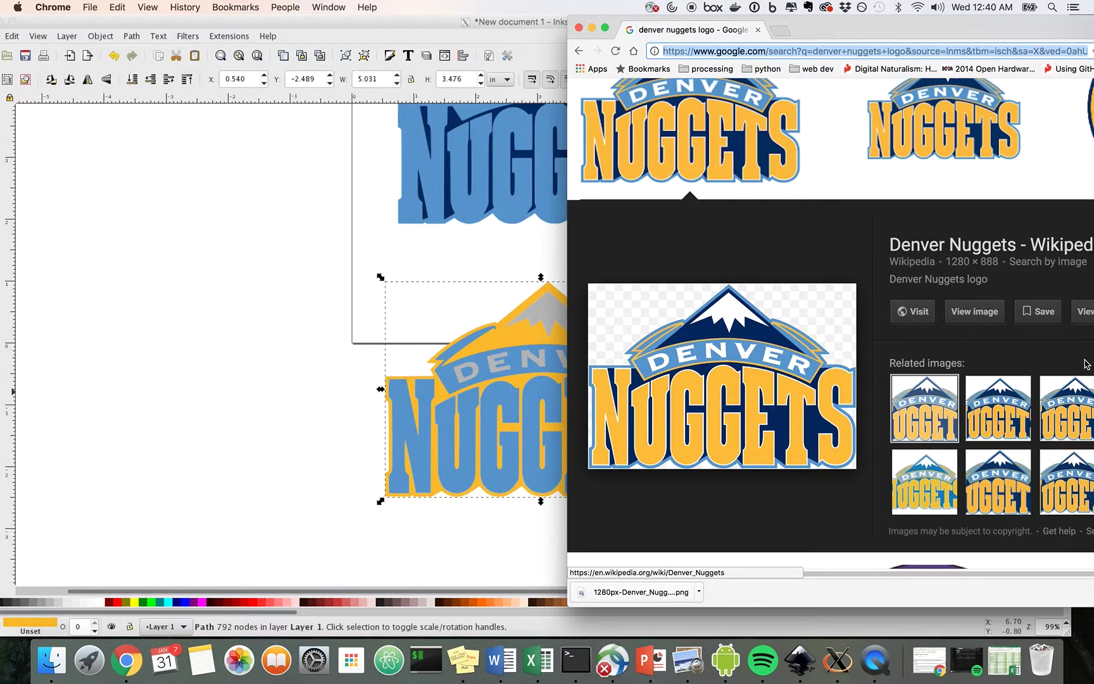
# Move the yellow layer off the light blue and grey pieces in Inkscape, to about X -4.81, Y -1.91 in.
pyautogui.click(516, 348)
pyautogui.moveTo(509, 345); pyautogui.dragTo(183, 302)
pyautogui.scroll(2, 425, 478)
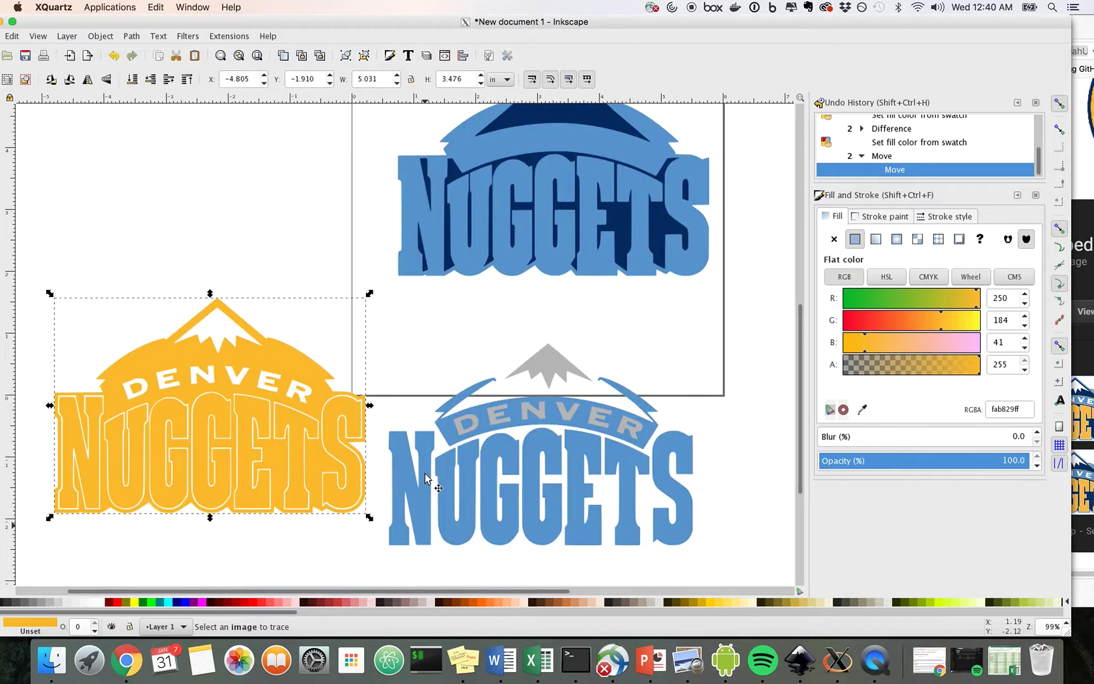
# Pull the extra light blue banner arc out from under the grey DENVER letters and delete it.
pyautogui.scroll(2, 425, 478)
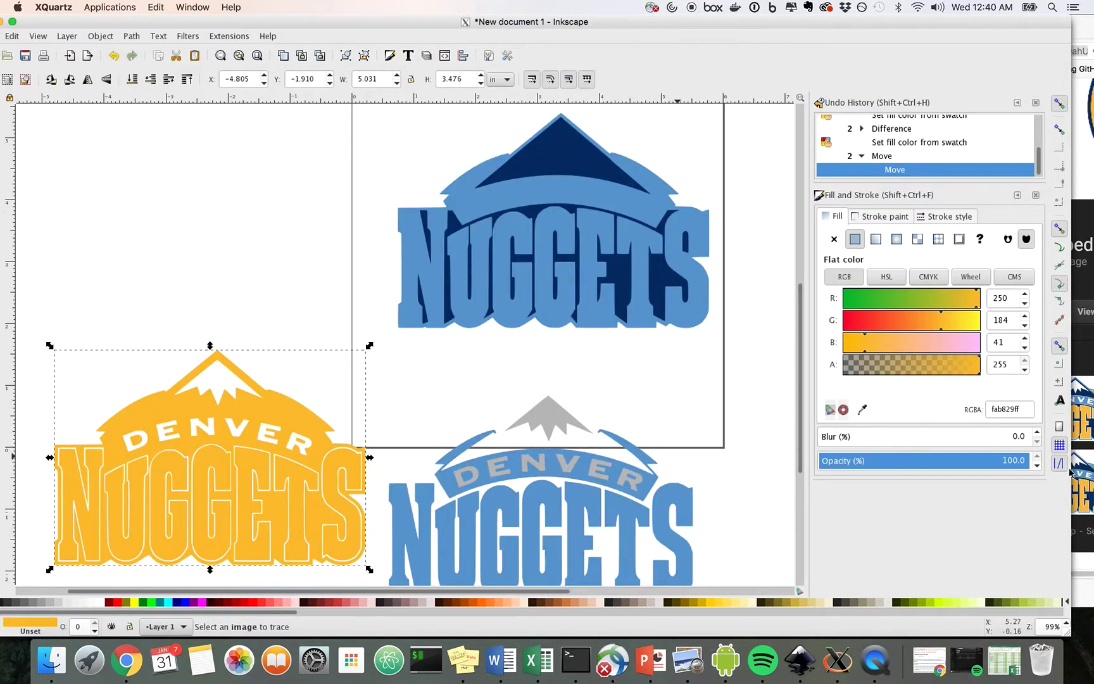
pyautogui.click(1084, 562)
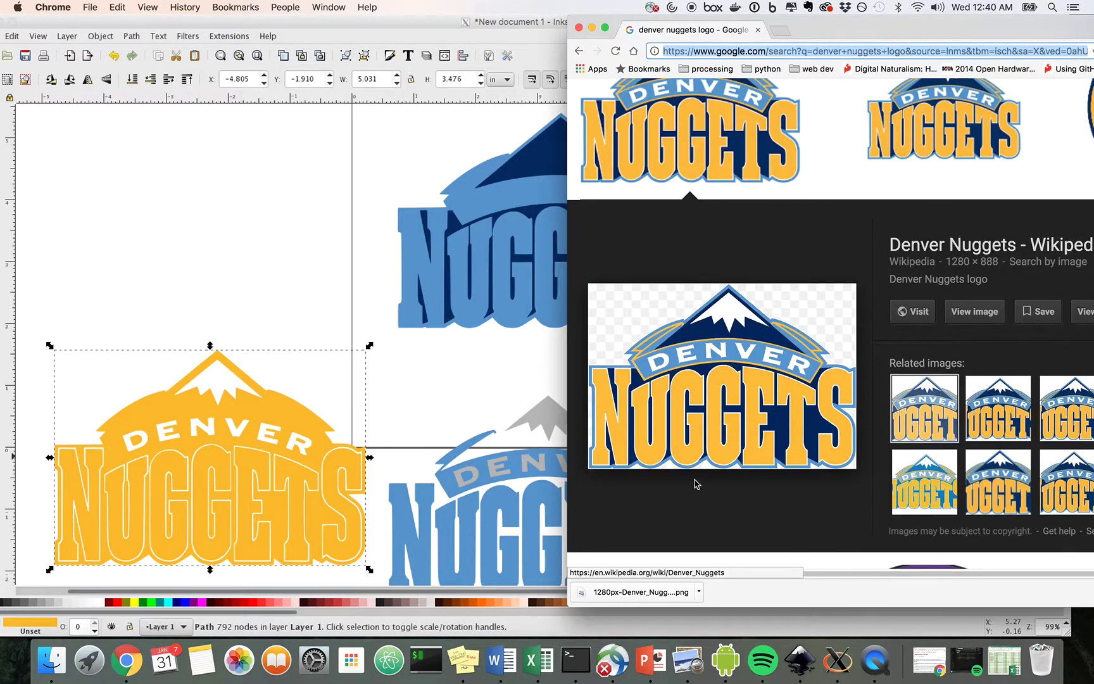
pyautogui.click(401, 446)
pyautogui.click(447, 488)
pyautogui.moveTo(445, 488); pyautogui.dragTo(321, 418)
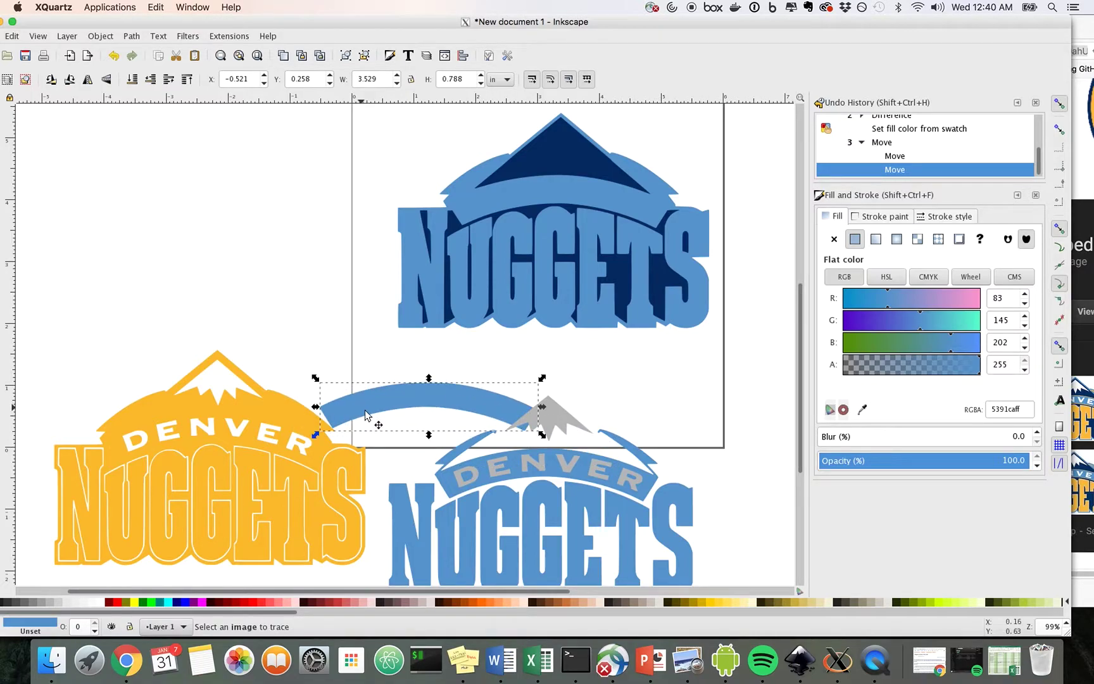
pyautogui.press('Delete')
pyautogui.moveTo(446, 487); pyautogui.dragTo(445, 482)
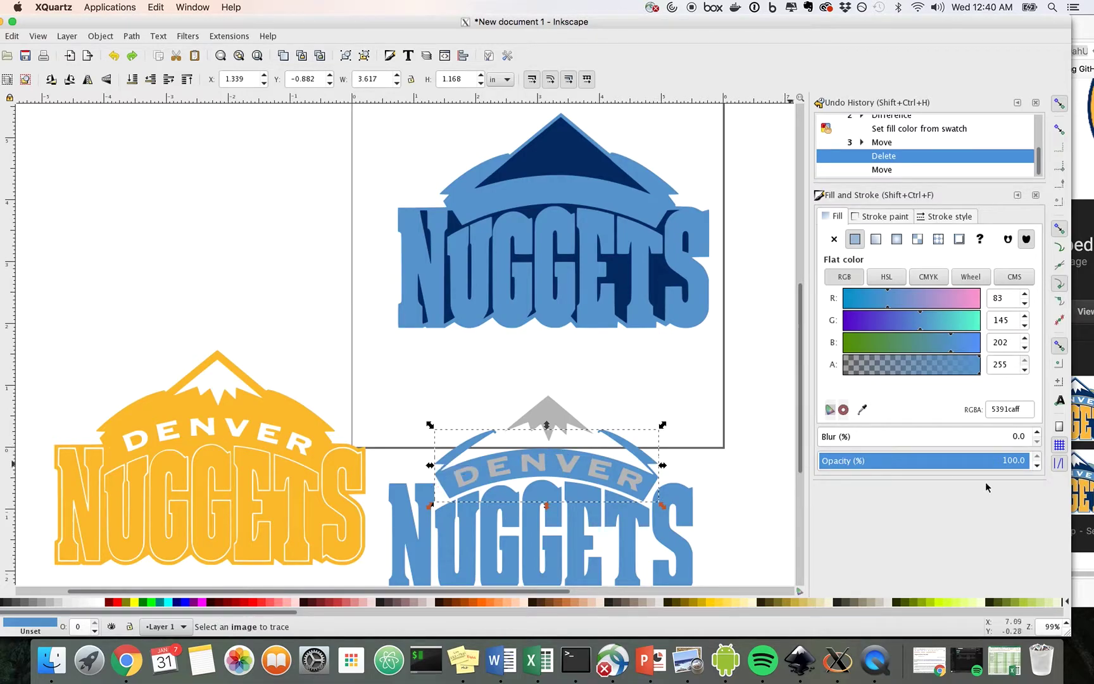
# Check the reference logo in Chrome and move the grey snowcap and DENVER letters onto the page's blue logo, at about X 1.79, Y 3.70 in.
pyautogui.click(1086, 549)
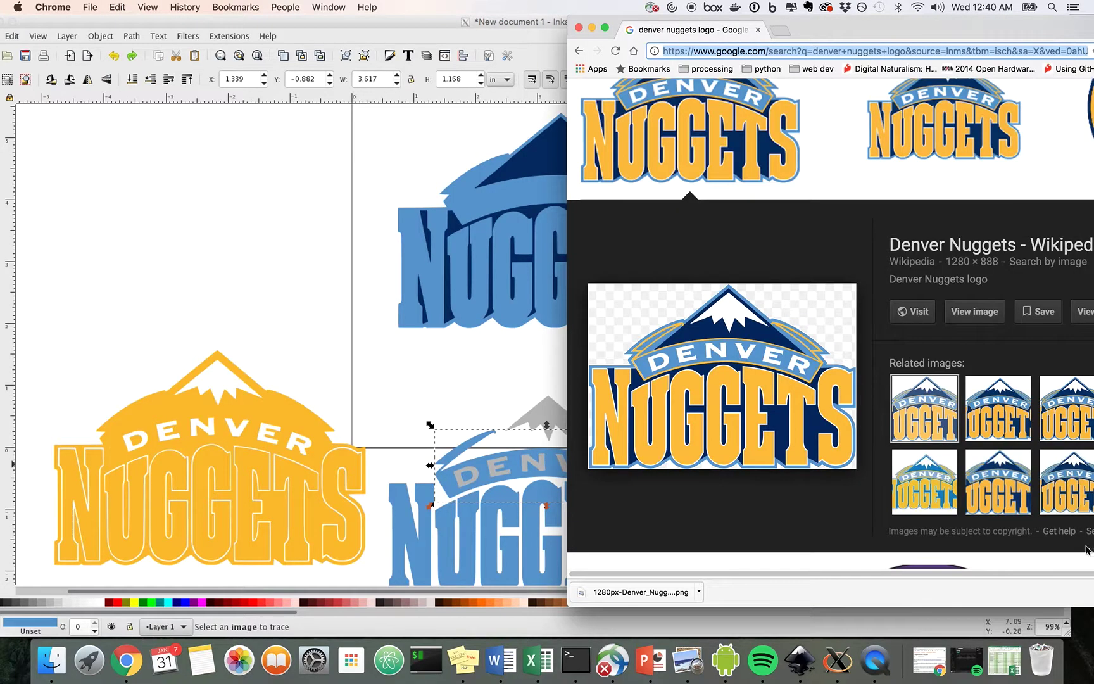
pyautogui.click(347, 440)
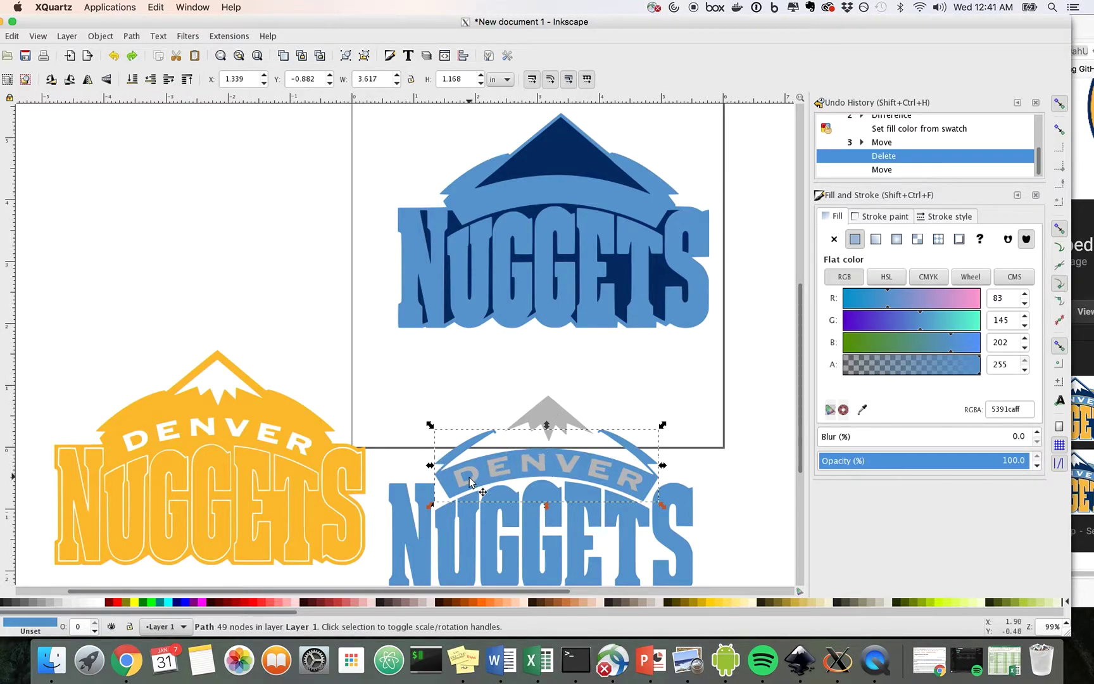
pyautogui.click(446, 380)
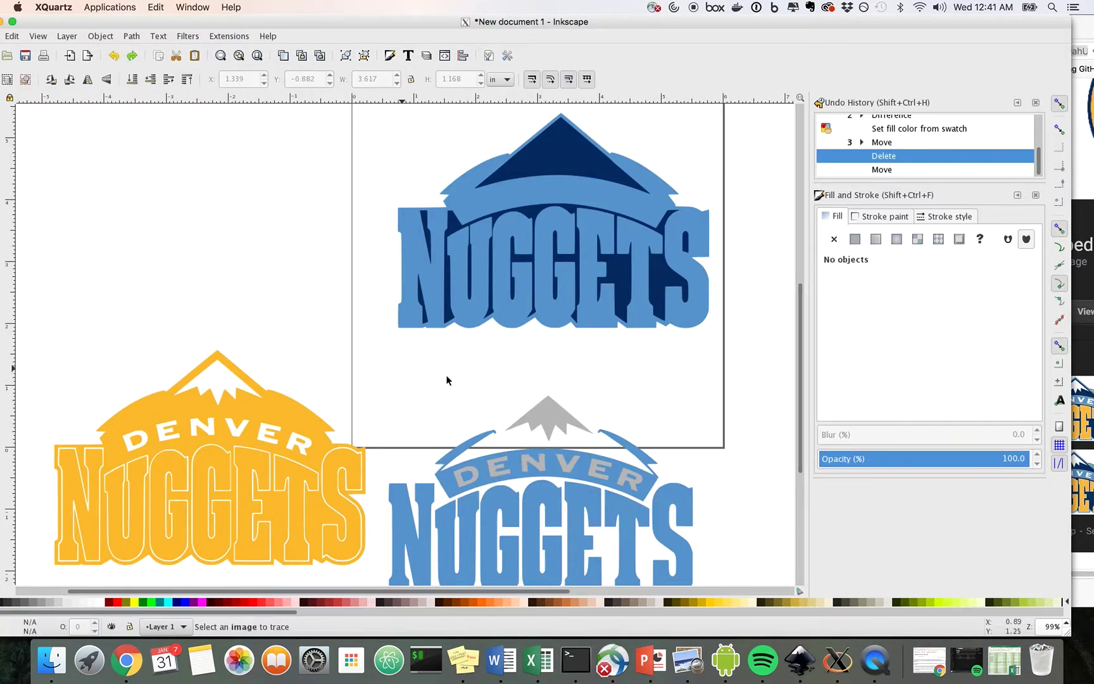
pyautogui.click(549, 418)
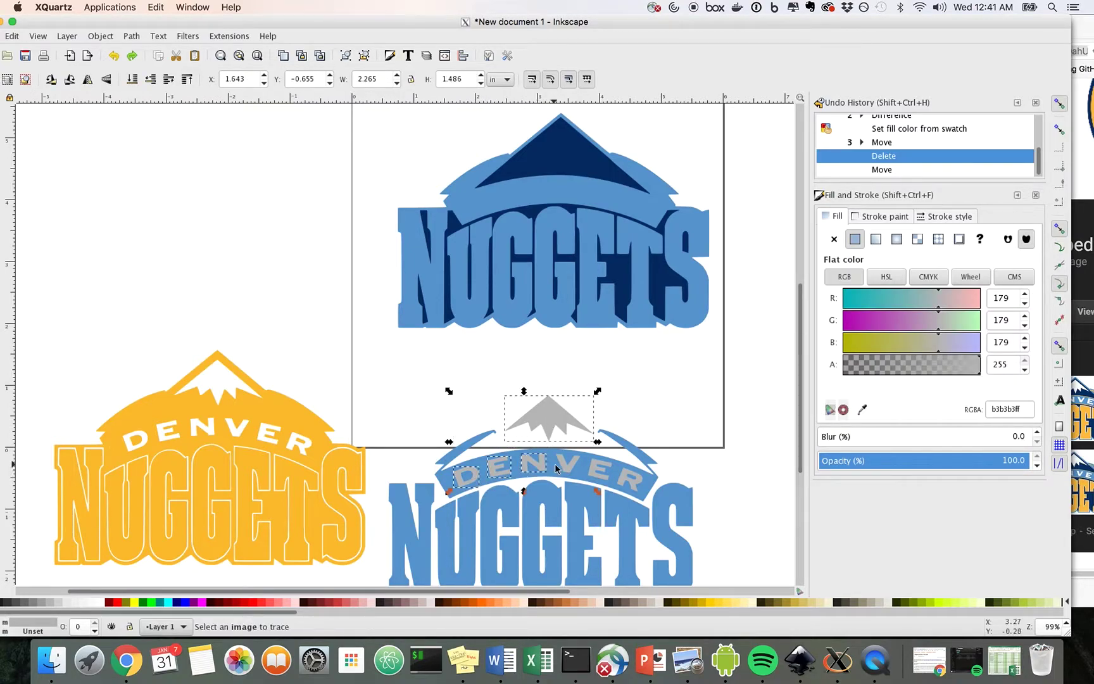
pyautogui.keyDown('shift'); pyautogui.click(600, 468); pyautogui.keyUp('shift')
pyautogui.keyDown('shift'); pyautogui.click(632, 479); pyautogui.keyUp('shift')
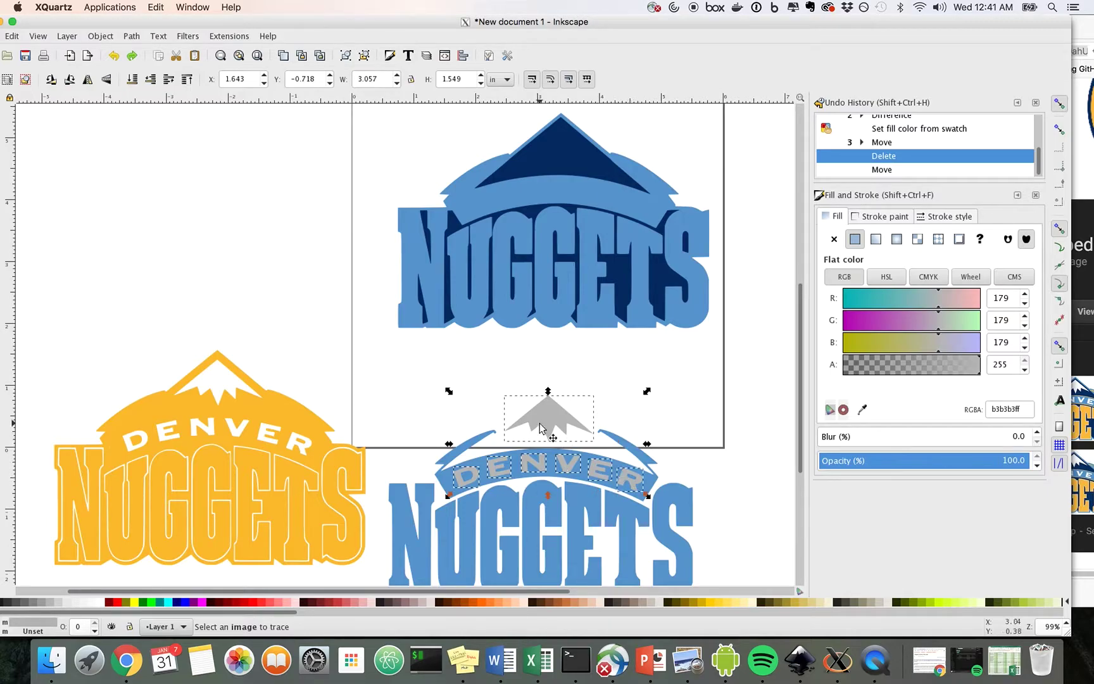
pyautogui.scroll(-4, 448, 456)
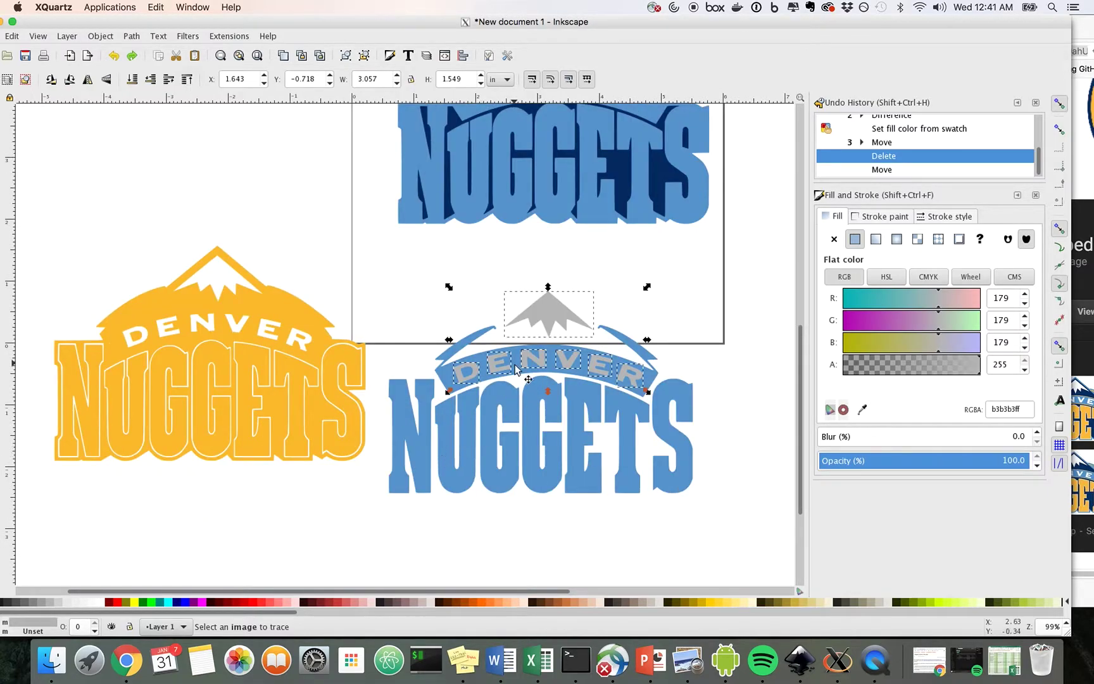
pyautogui.scroll(6, 516, 370)
pyautogui.moveTo(531, 471)
pyautogui.mouseDown()
pyautogui.moveTo(560, 183)
pyautogui.moveTo(545, 195)
pyautogui.mouseUp()
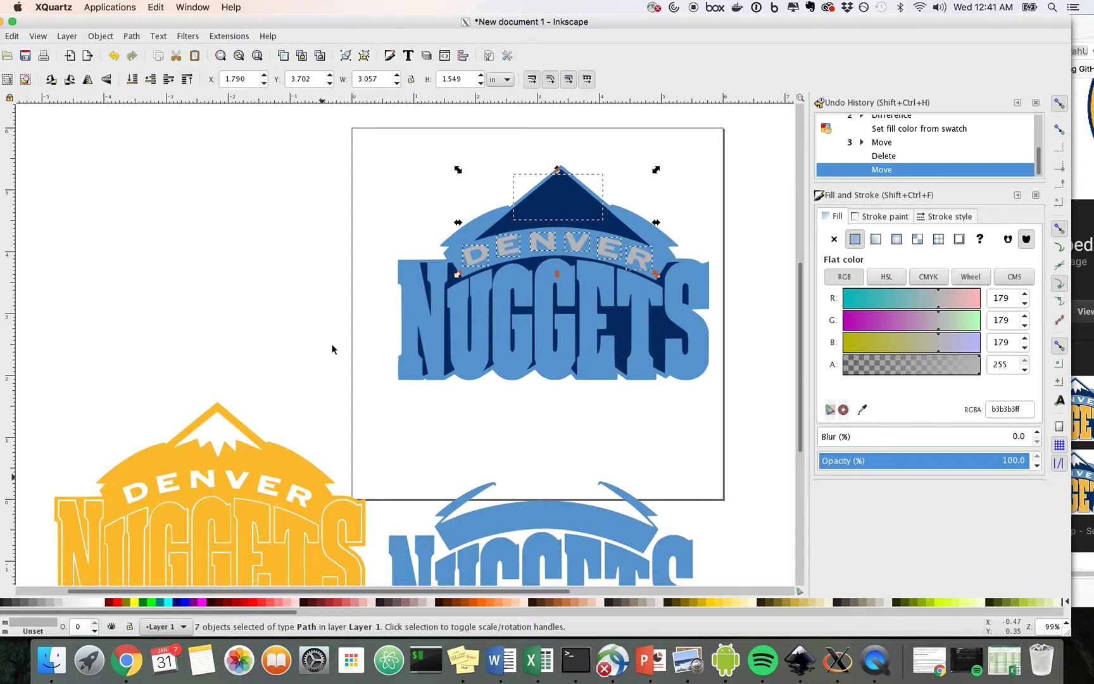
# Raise the grey snowcap and DENVER letters to the top and nudge them to about X 1.86, Y 3.72 in.
pyautogui.click(187, 80)
pyautogui.press('Up')
pyautogui.press('Right')
pyautogui.press('Right')
pyautogui.press('Right')
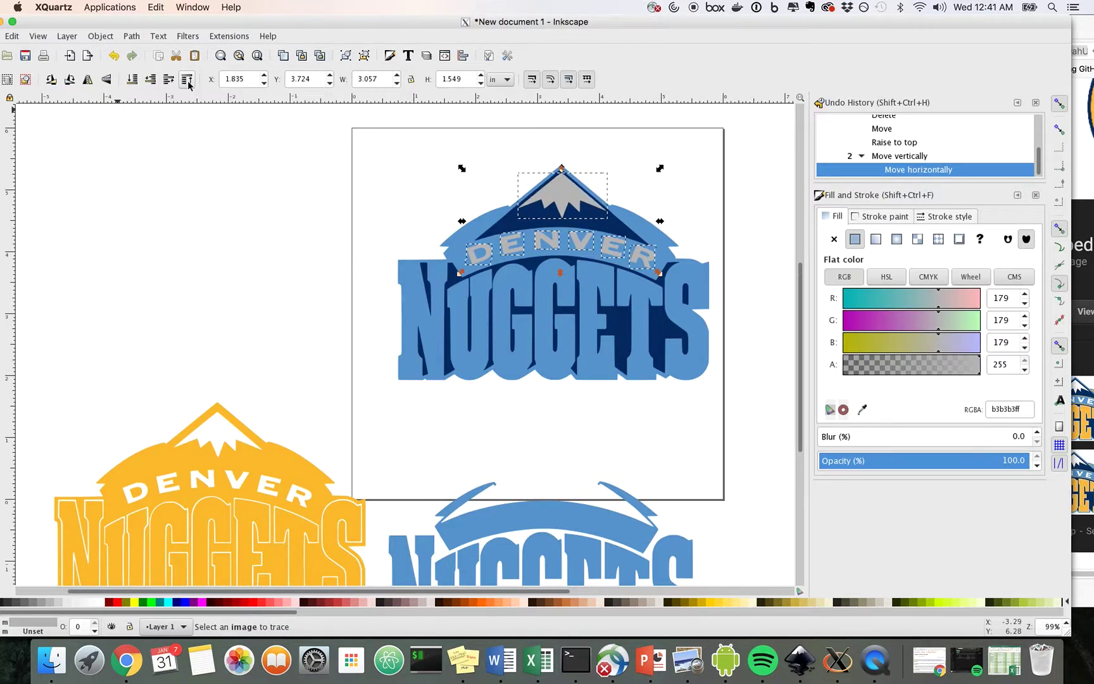
pyautogui.click(175, 179)
# Compare the grey snowcap with the Chrome logo and nudge it to about X 2.66, Y 4.51 in on the dark blue peak.
pyautogui.click(555, 183)
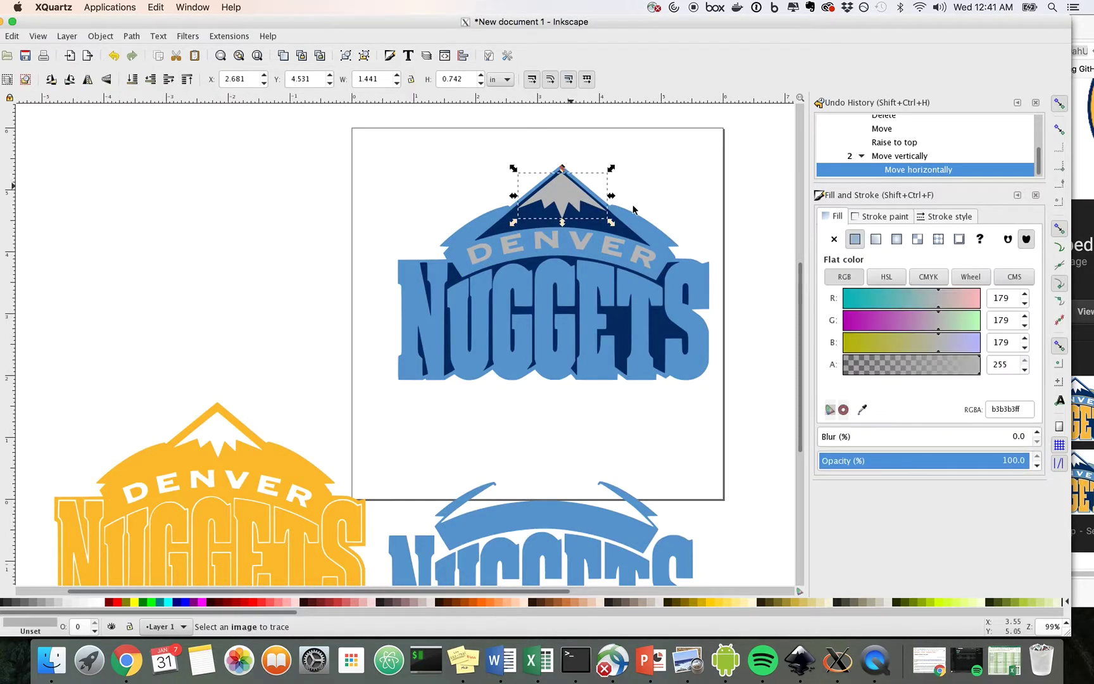
pyautogui.click(1090, 357)
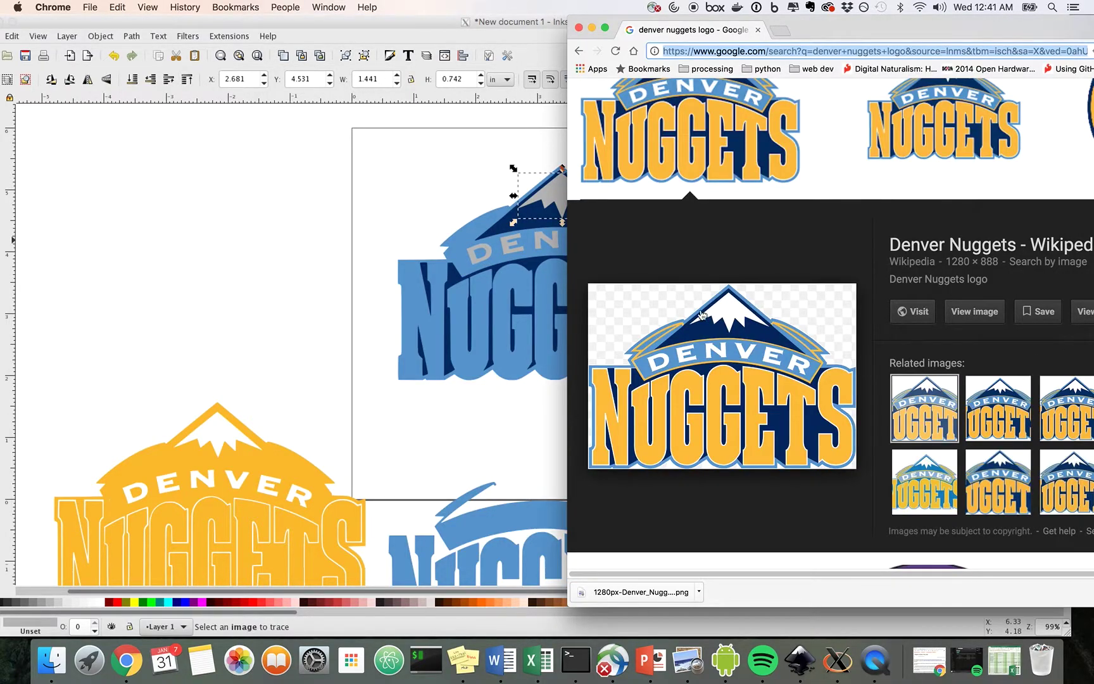
pyautogui.click(341, 266)
pyautogui.click(1080, 361)
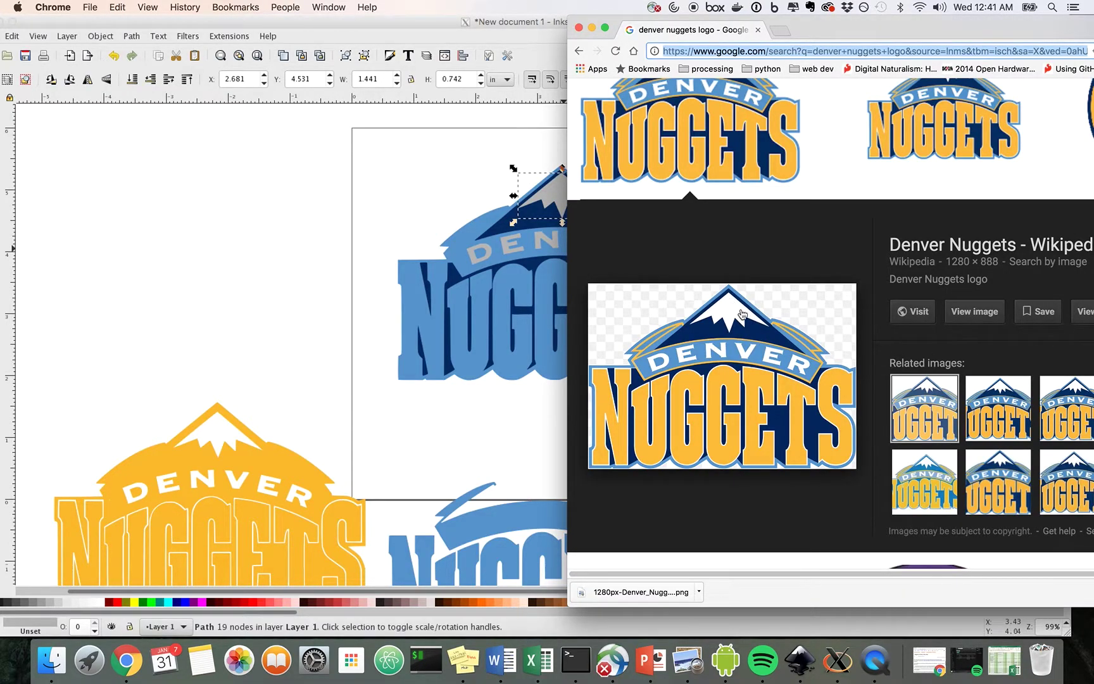
pyautogui.click(414, 307)
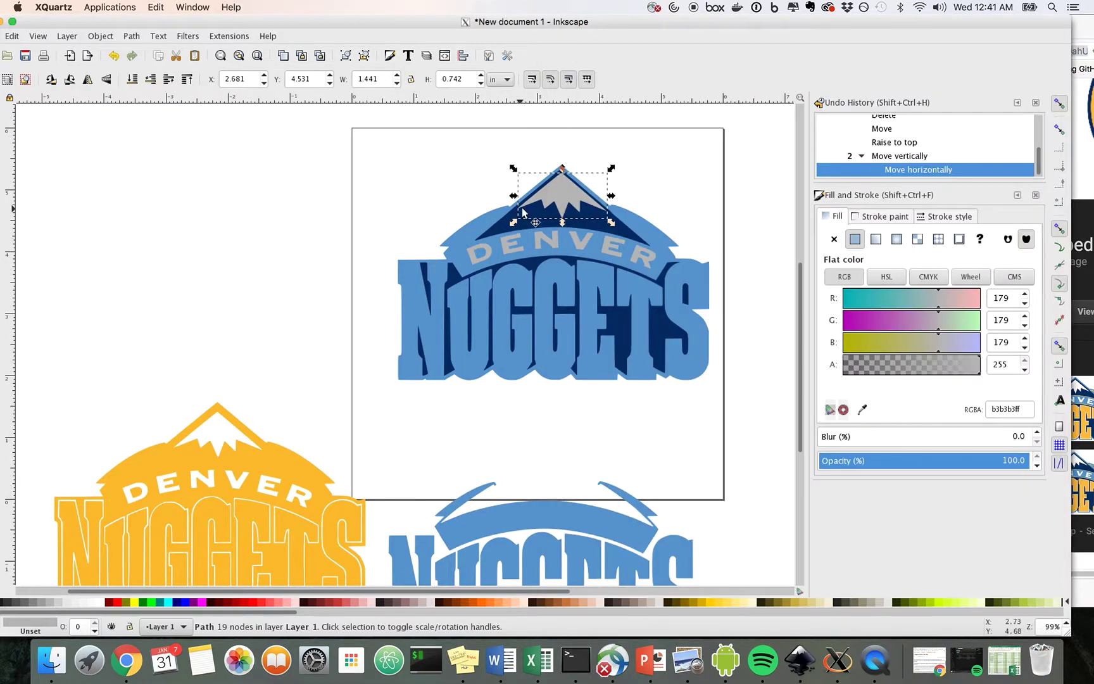
pyautogui.click(421, 219)
pyautogui.click(568, 195)
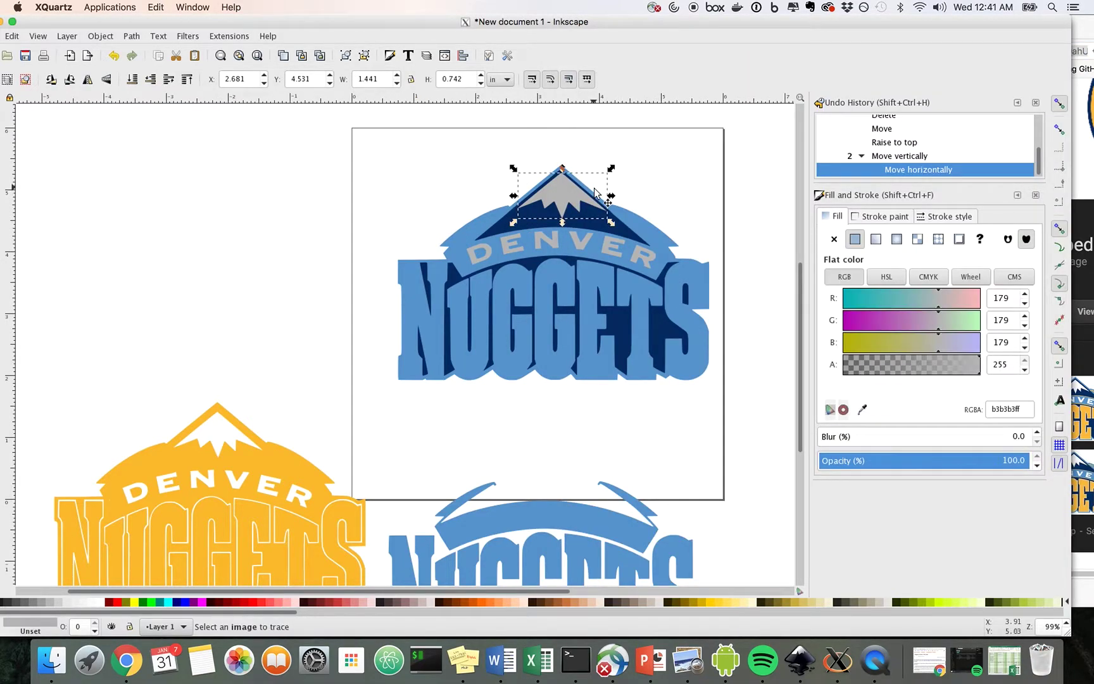
pyautogui.press('Down')
pyautogui.press('Left')
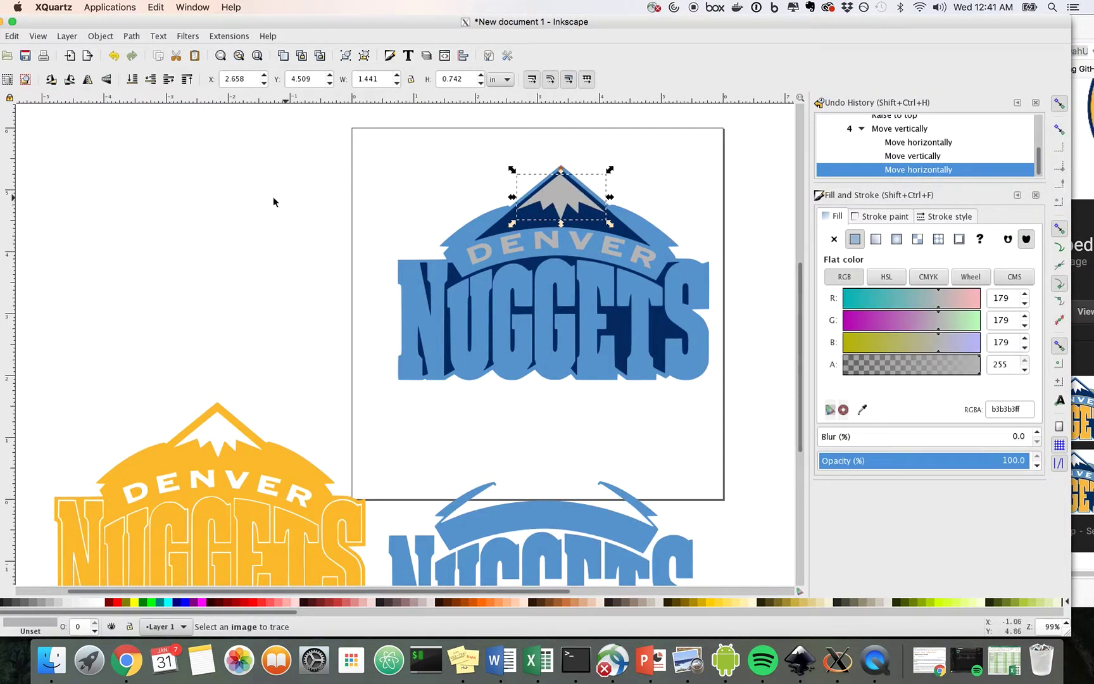
pyautogui.click(264, 209)
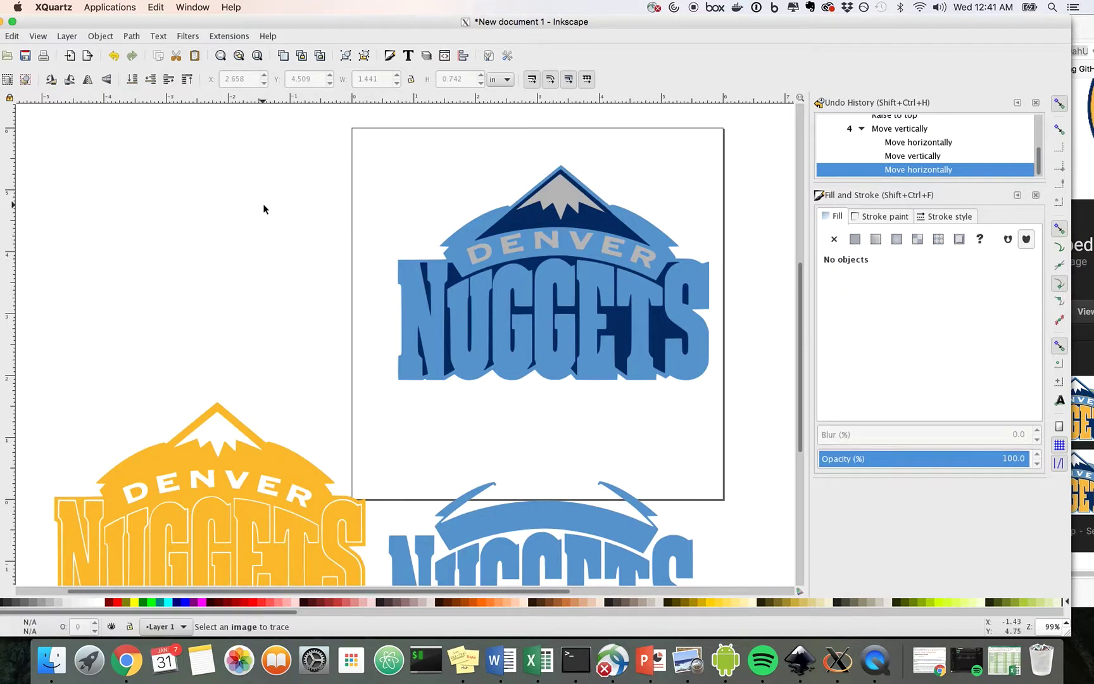
# Nudge the six grey DENVER letters down together to Y 3.702 in on the light blue banner.
pyautogui.click(485, 258)
pyautogui.keyDown('shift'); pyautogui.click(518, 248); pyautogui.keyUp('shift')
pyautogui.keyDown('shift'); pyautogui.click(551, 245); pyautogui.keyUp('shift')
pyautogui.keyDown('shift'); pyautogui.click(586, 247); pyautogui.keyUp('shift')
pyautogui.keyDown('shift'); pyautogui.click(605, 251); pyautogui.keyUp('shift')
pyautogui.keyDown('shift'); pyautogui.click(645, 259); pyautogui.keyUp('shift')
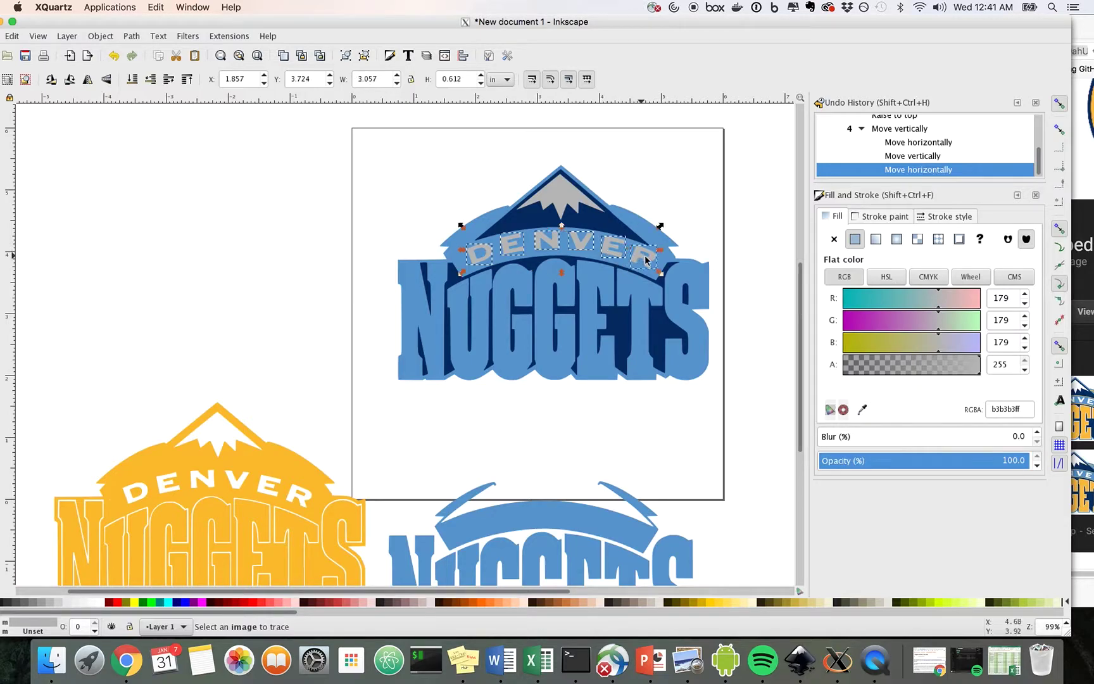
pyautogui.press('Down')
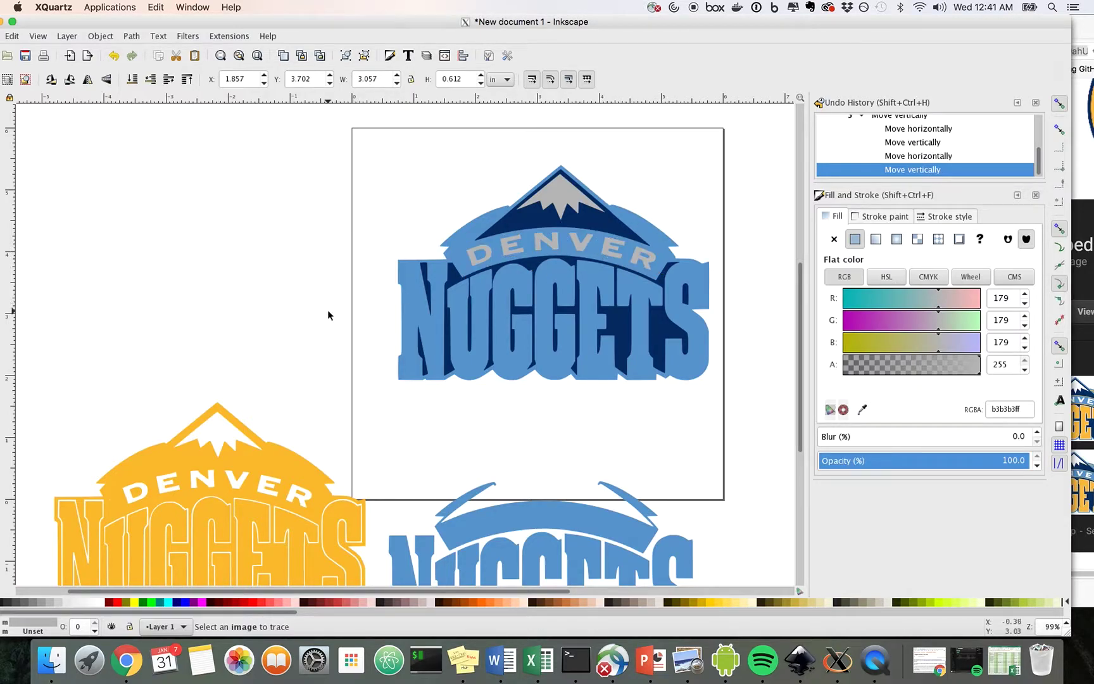
pyautogui.click(328, 313)
# Fill all the light blue NUGGETS letters below the page with the grey b3b3b3.
pyautogui.scroll(-4, 328, 312)
pyautogui.scroll(2, 329, 312)
pyautogui.scroll(-2, 332, 323)
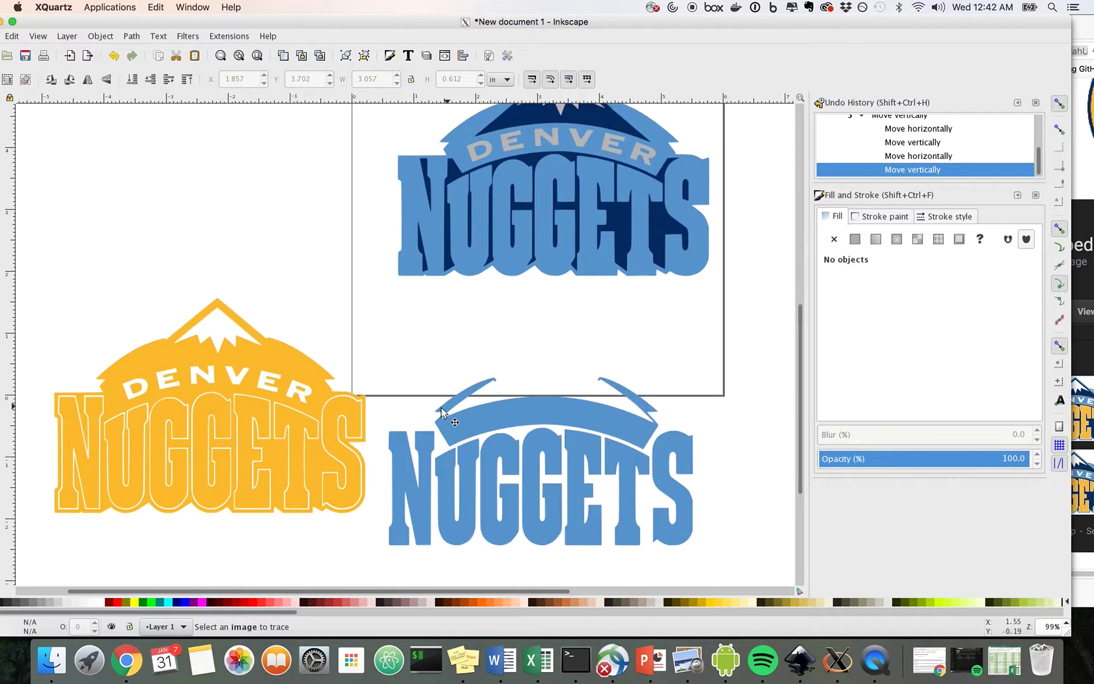
pyautogui.click(415, 483)
pyautogui.keyDown('shift'); pyautogui.click(514, 484); pyautogui.keyUp('shift')
pyautogui.keyDown('shift'); pyautogui.click(536, 478); pyautogui.keyUp('shift')
pyautogui.keyDown('shift'); pyautogui.click(579, 461); pyautogui.keyUp('shift')
pyautogui.keyDown('shift'); pyautogui.click(652, 459); pyautogui.keyUp('shift')
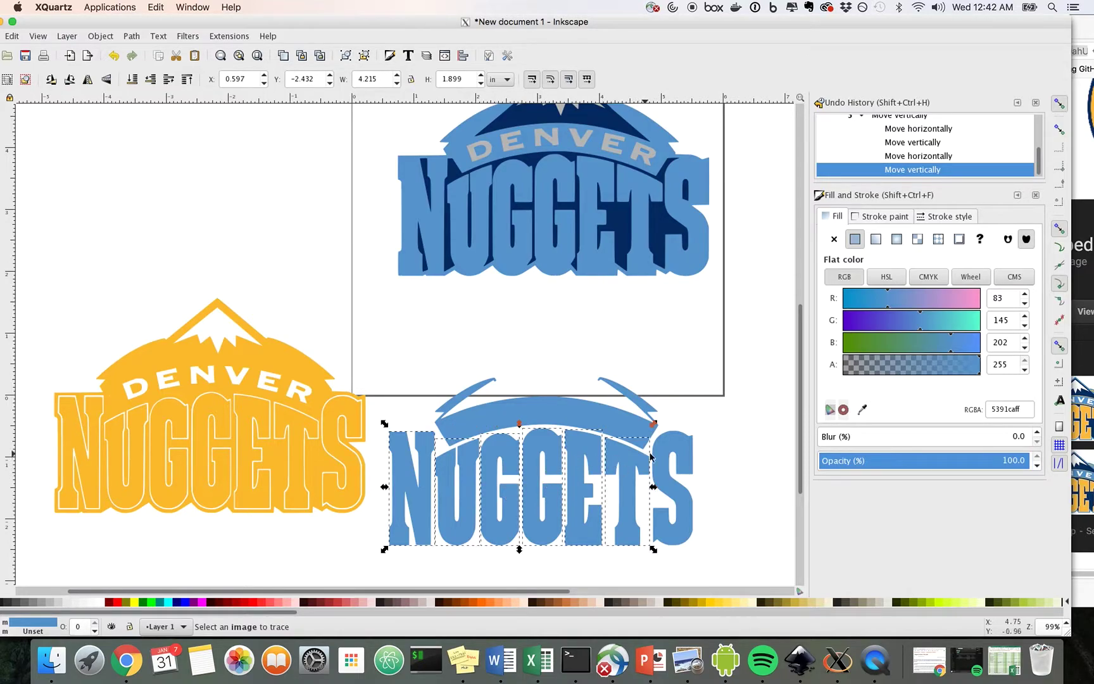
pyautogui.keyDown('shift'); pyautogui.click(674, 457); pyautogui.keyUp('shift')
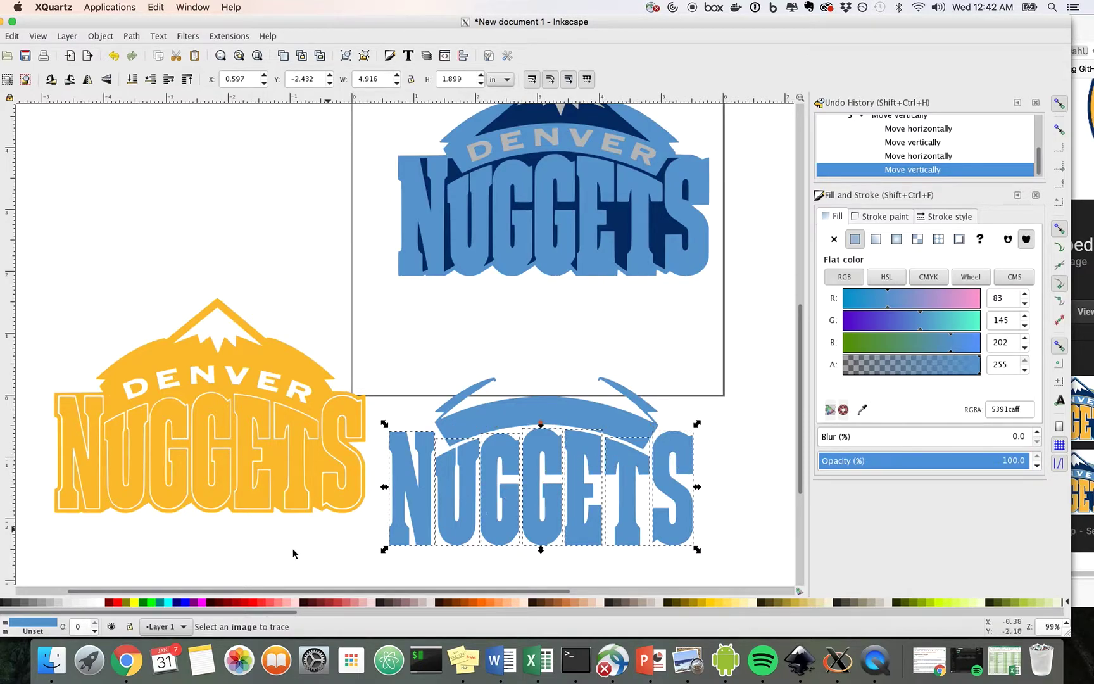
pyautogui.click(50, 603)
# Move the grey NUGGETS letters onto the page's logo and nudge them into alignment at about X 0.80, Y 2.0 in.
pyautogui.moveTo(399, 470); pyautogui.dragTo(412, 203)
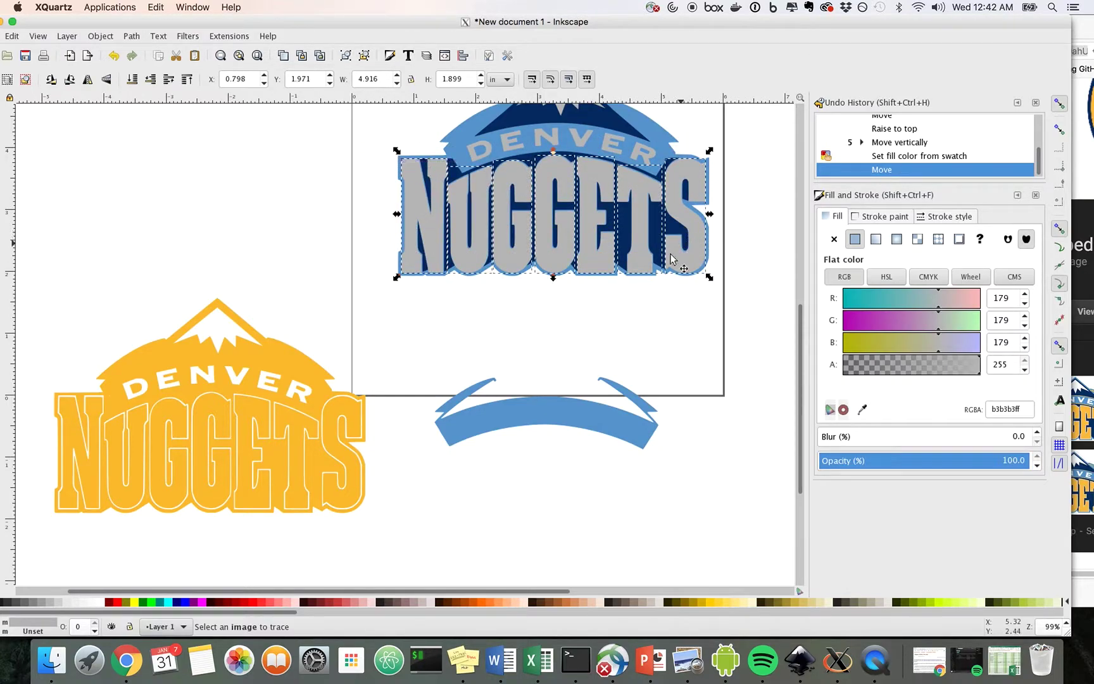
pyautogui.scroll(1, 611, 306)
pyautogui.scroll(1, 611, 306)
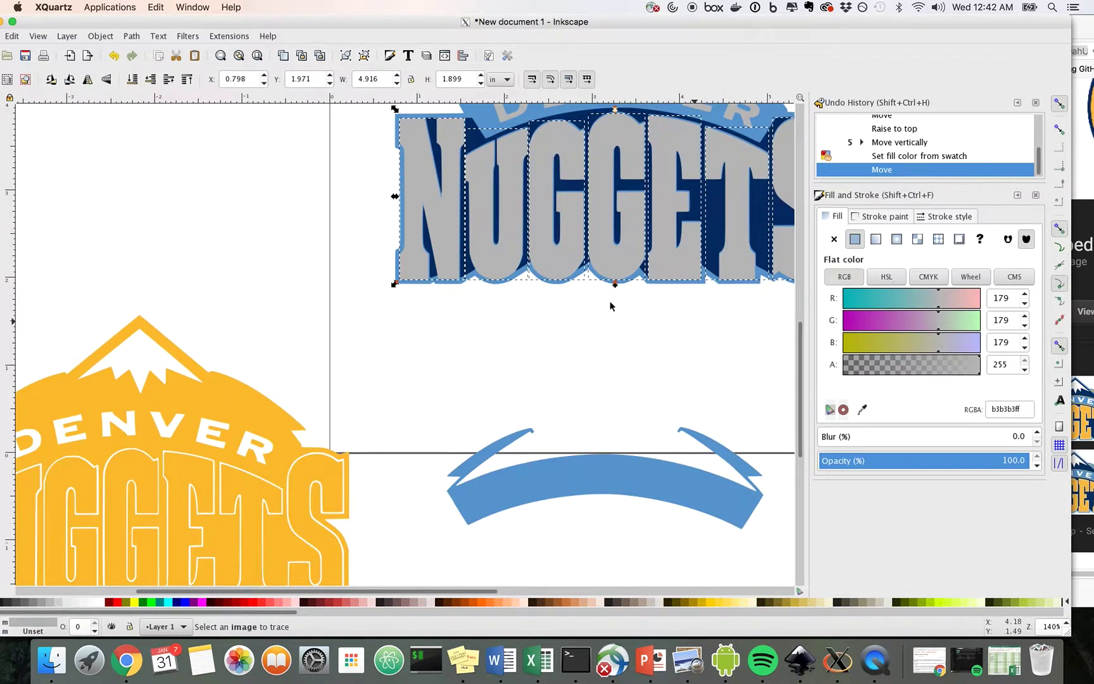
pyautogui.press('Up')
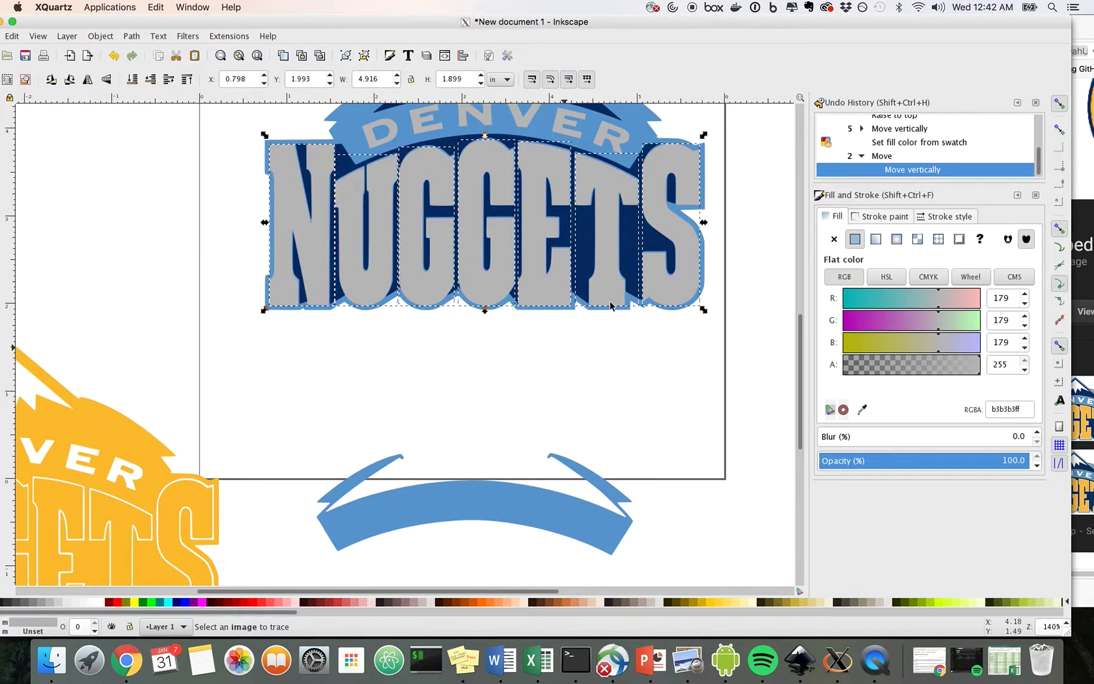
pyautogui.press('Left')
pyautogui.press('Up')
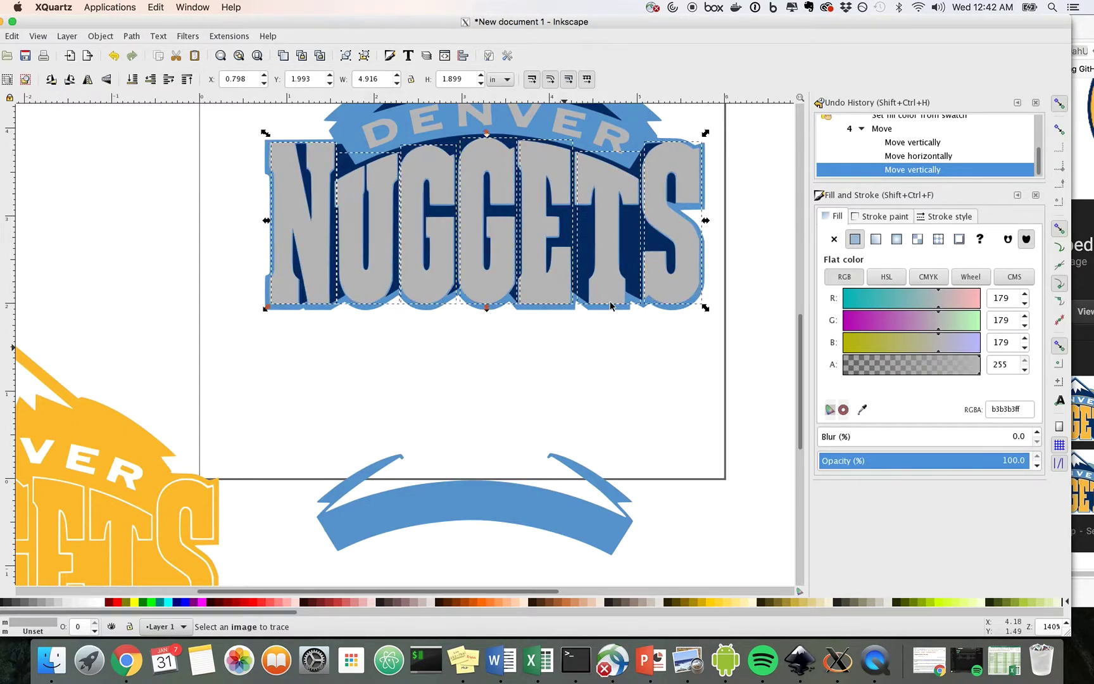
pyautogui.press('Left')
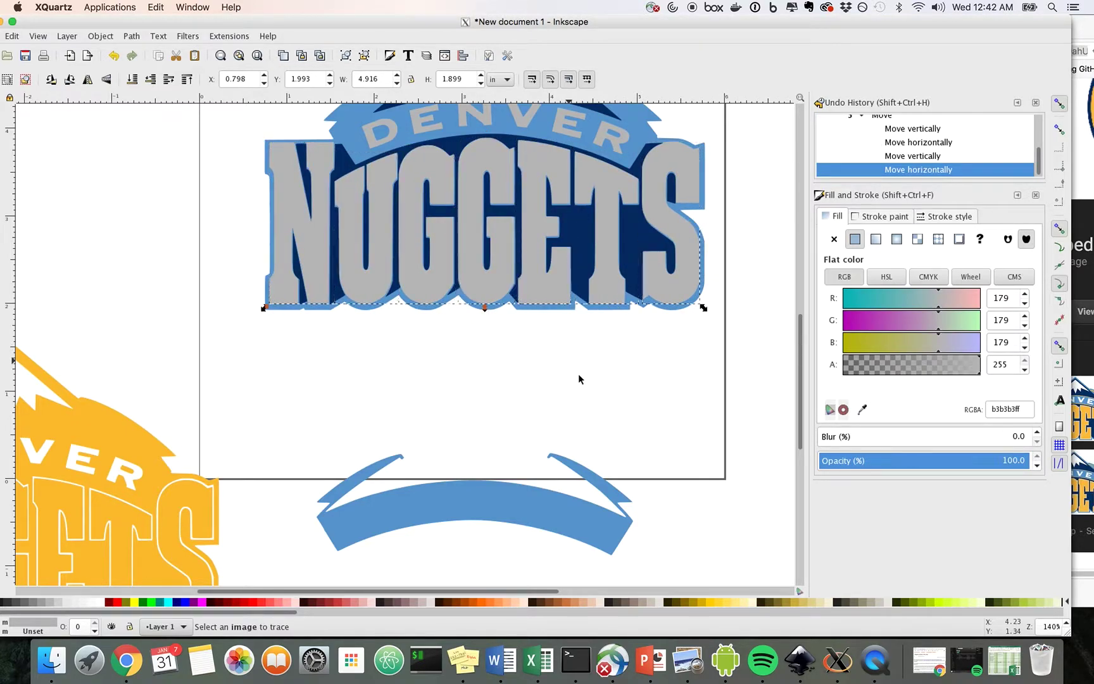
pyautogui.click(579, 367)
pyautogui.scroll(2, 582, 352)
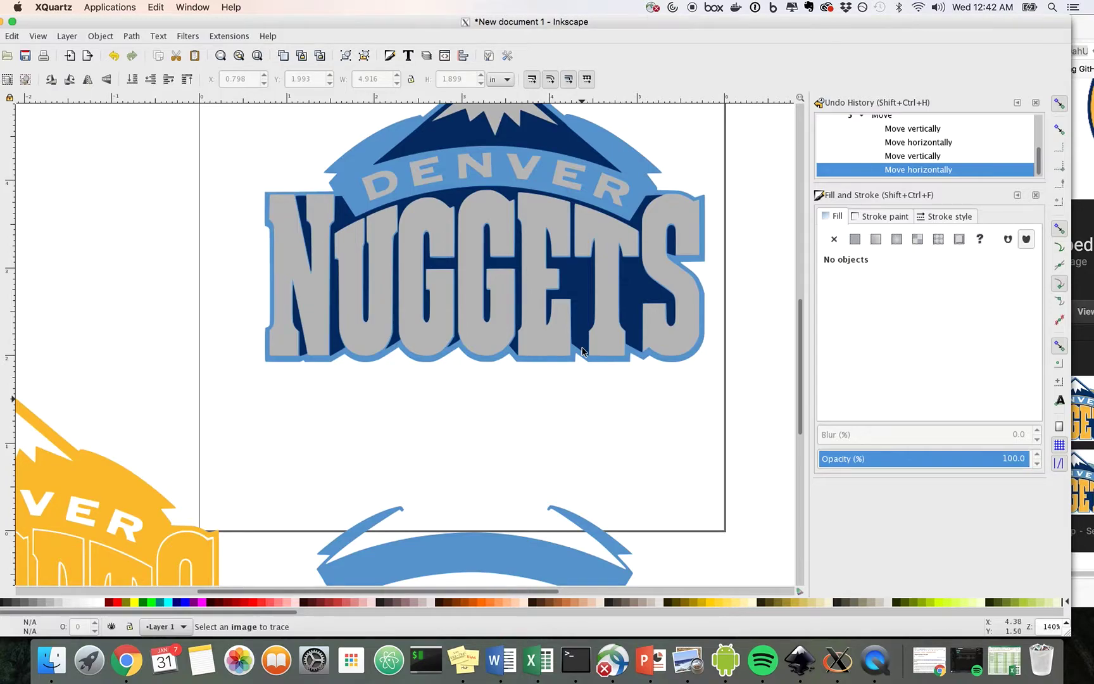
# Compare the whole stacked logo and the leftover light blue banner pieces with the reference logo in Chrome.
pyautogui.press('-')
pyautogui.scroll(1, 583, 351)
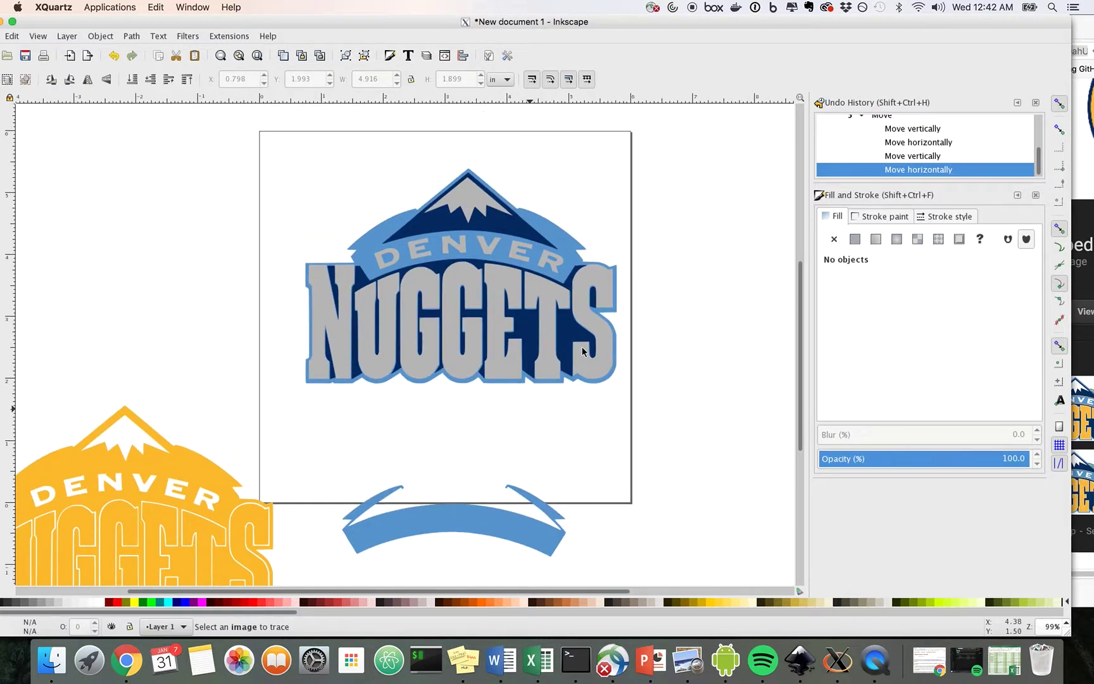
pyautogui.press('-')
pyautogui.hscroll(-1, 582, 352)
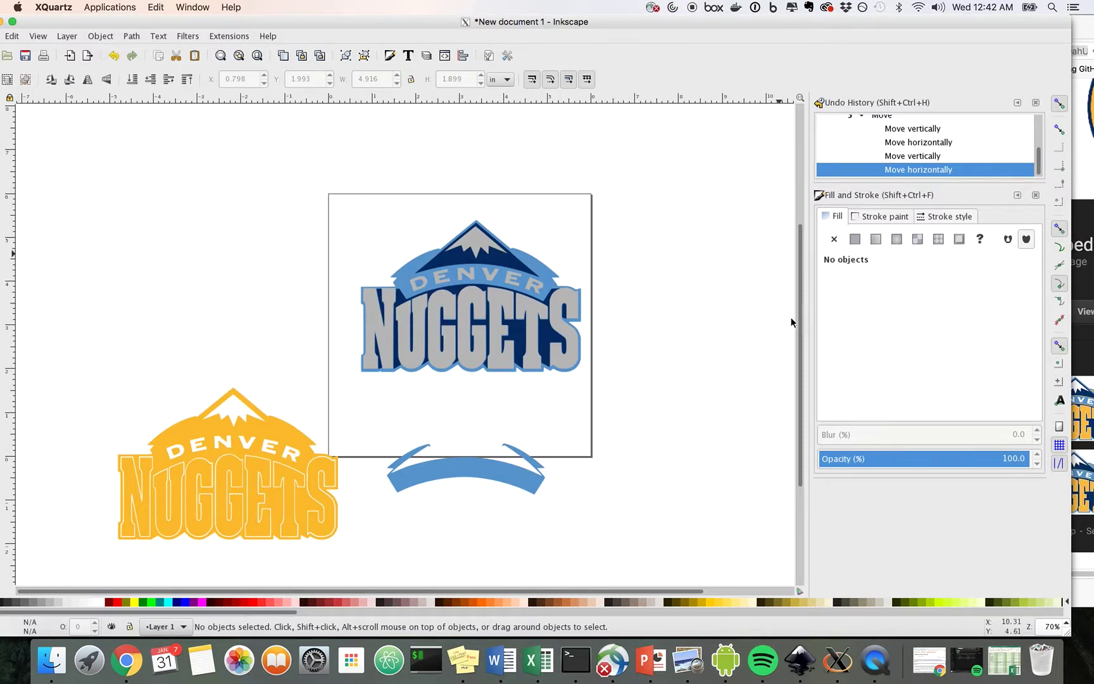
pyautogui.click(1086, 365)
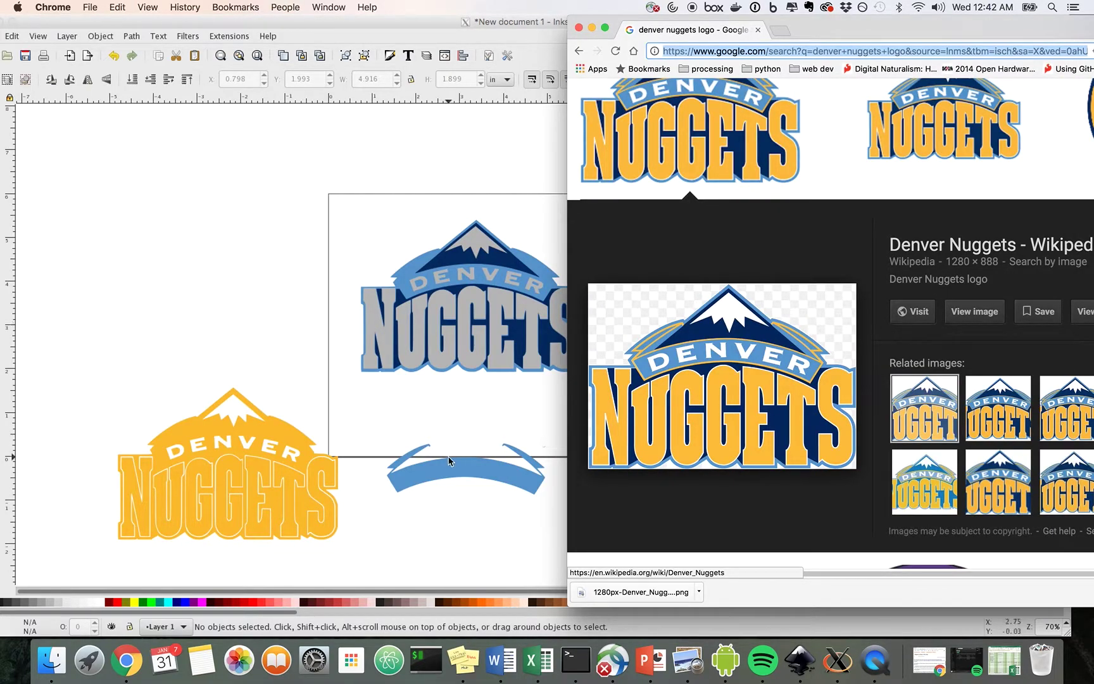
pyautogui.click(459, 475)
pyautogui.click(464, 481)
pyautogui.moveTo(464, 481); pyautogui.dragTo(510, 489)
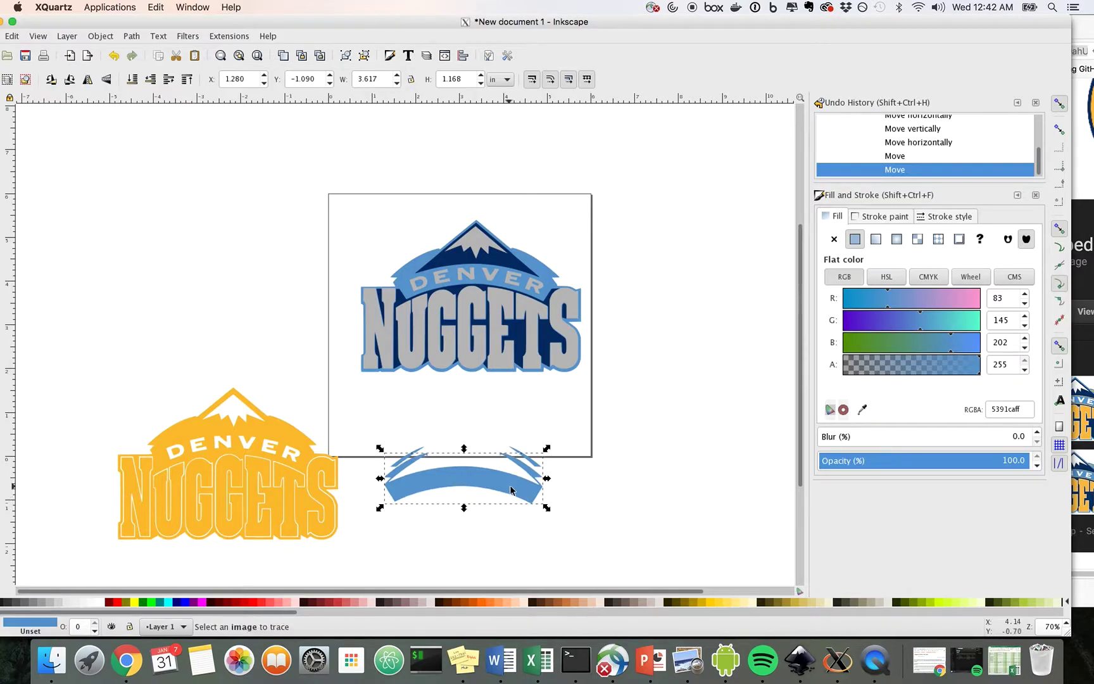
pyautogui.hotkey('ctrl', 'z')
pyautogui.hotkey('ctrl', 'z')
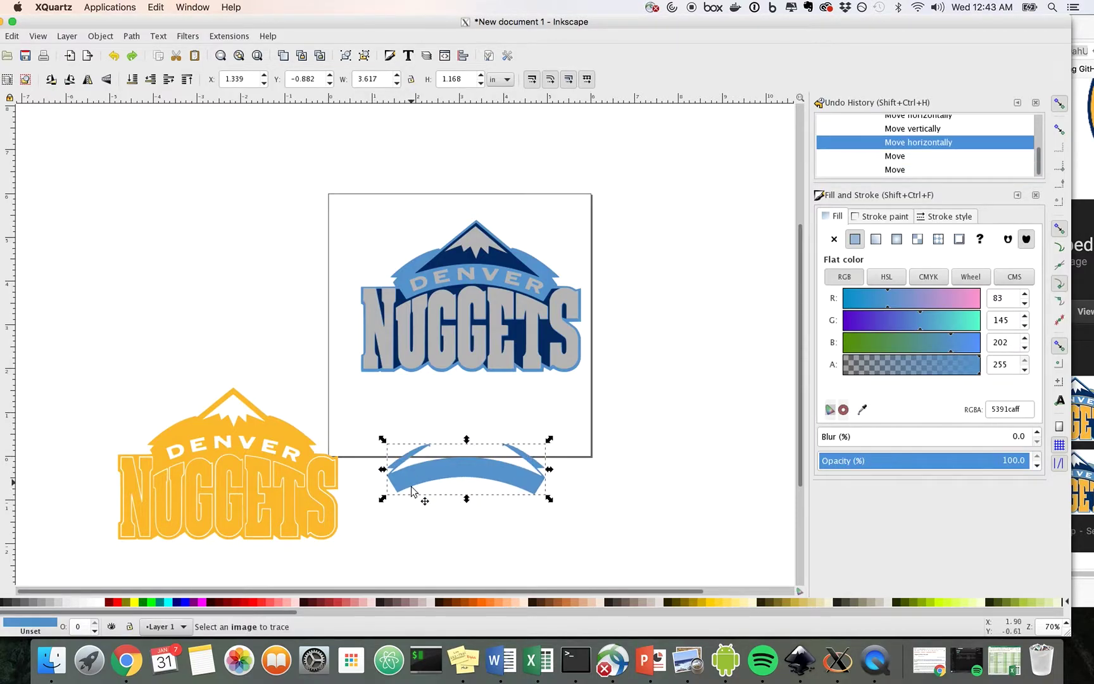
# Try a Difference operation on the leftover light blue banner below the page.
pyautogui.rightClick(476, 469)
pyautogui.press('Escape')
pyautogui.click(127, 36)
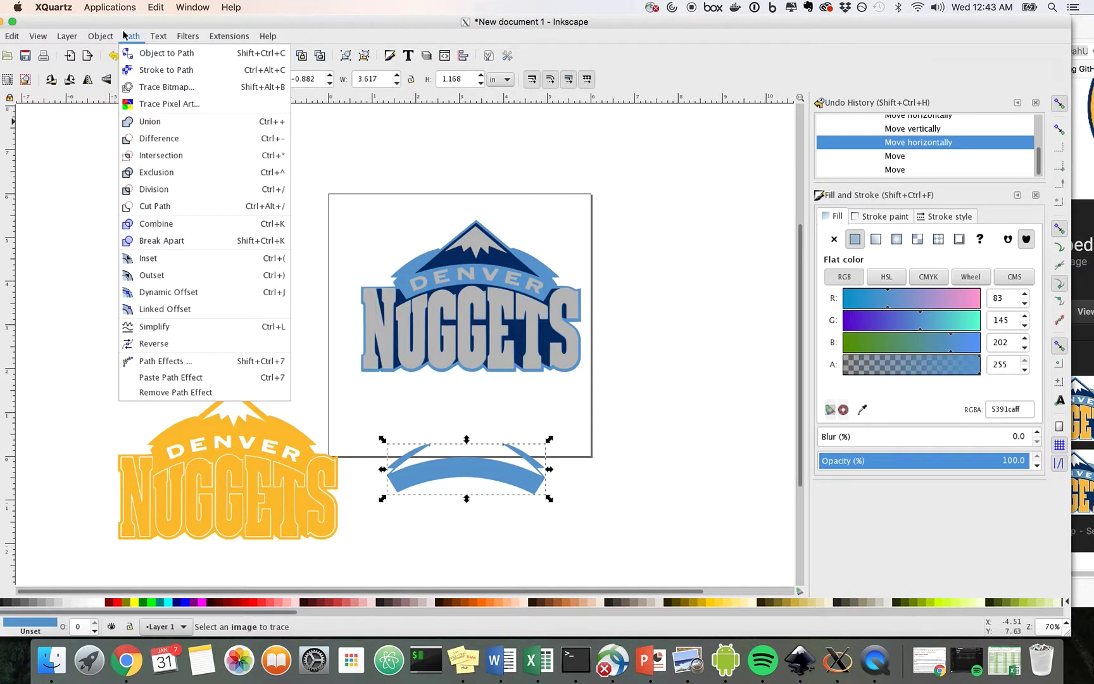
pyautogui.click(145, 139)
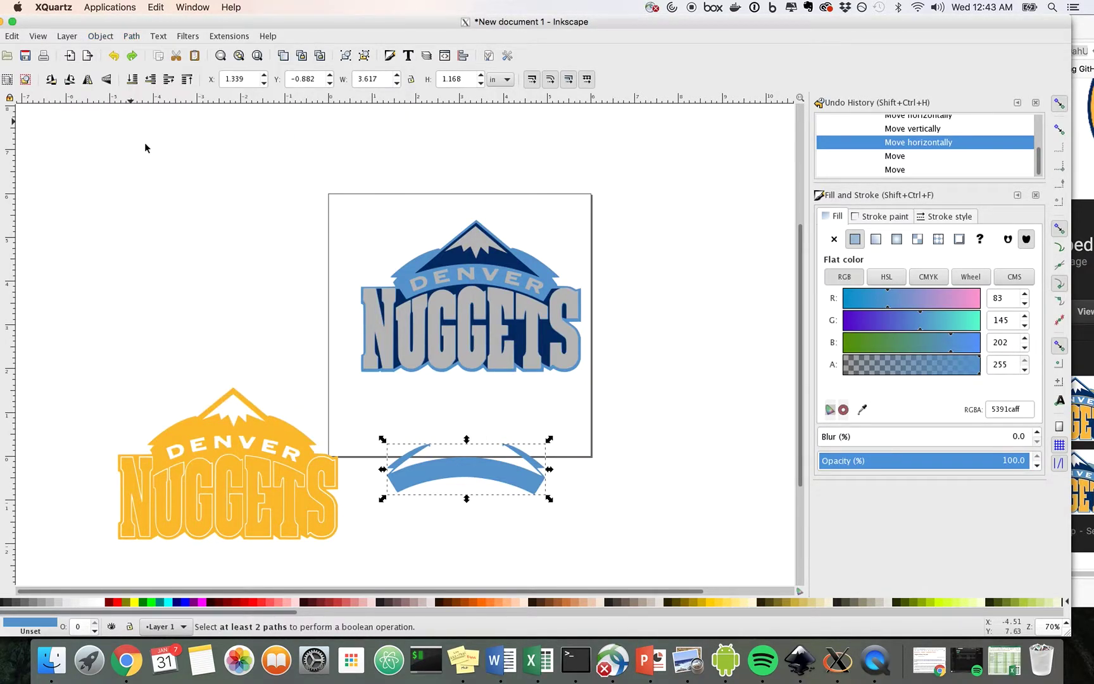
# Shift the leftover light blue banner away from its side slivers and compare the pieces with the reference logo in Chrome.
pyautogui.moveTo(424, 485); pyautogui.dragTo(439, 498)
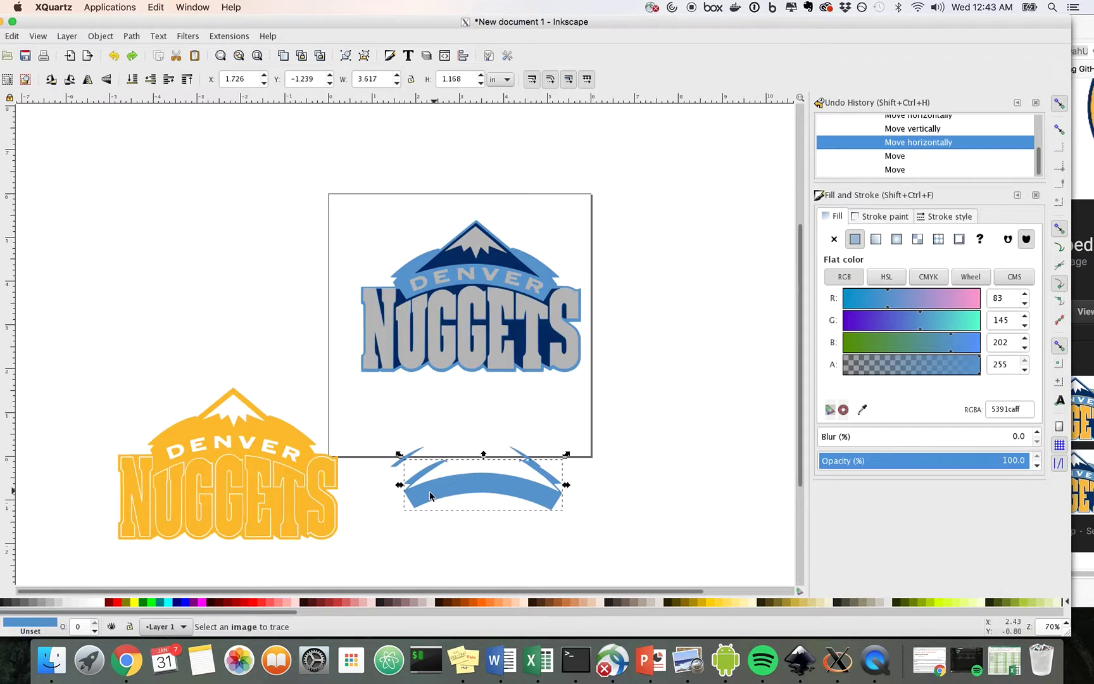
pyautogui.press('Escape')
pyautogui.click(1087, 535)
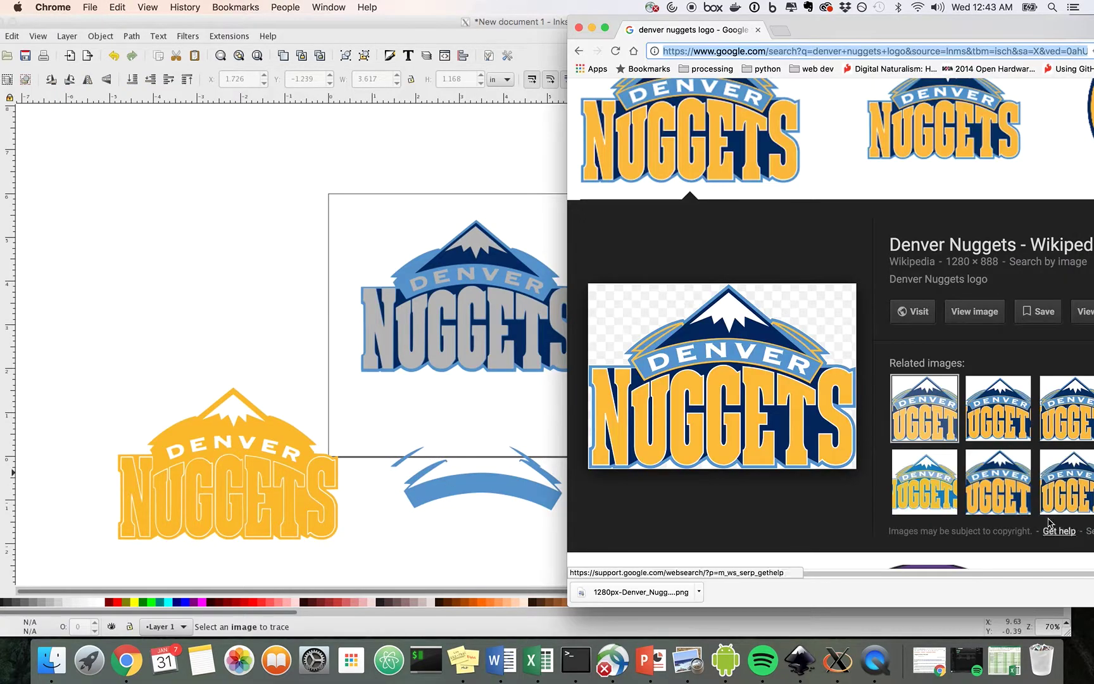
pyautogui.click(422, 488)
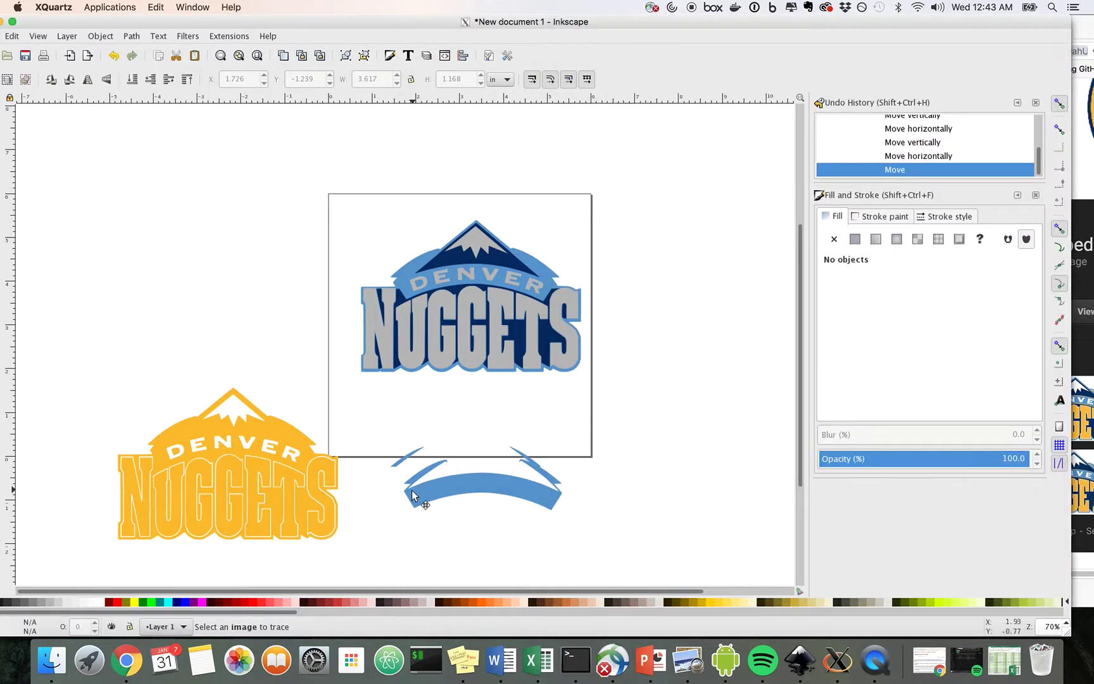
pyautogui.moveTo(412, 490); pyautogui.dragTo(406, 489)
pyautogui.moveTo(492, 487); pyautogui.dragTo(479, 480)
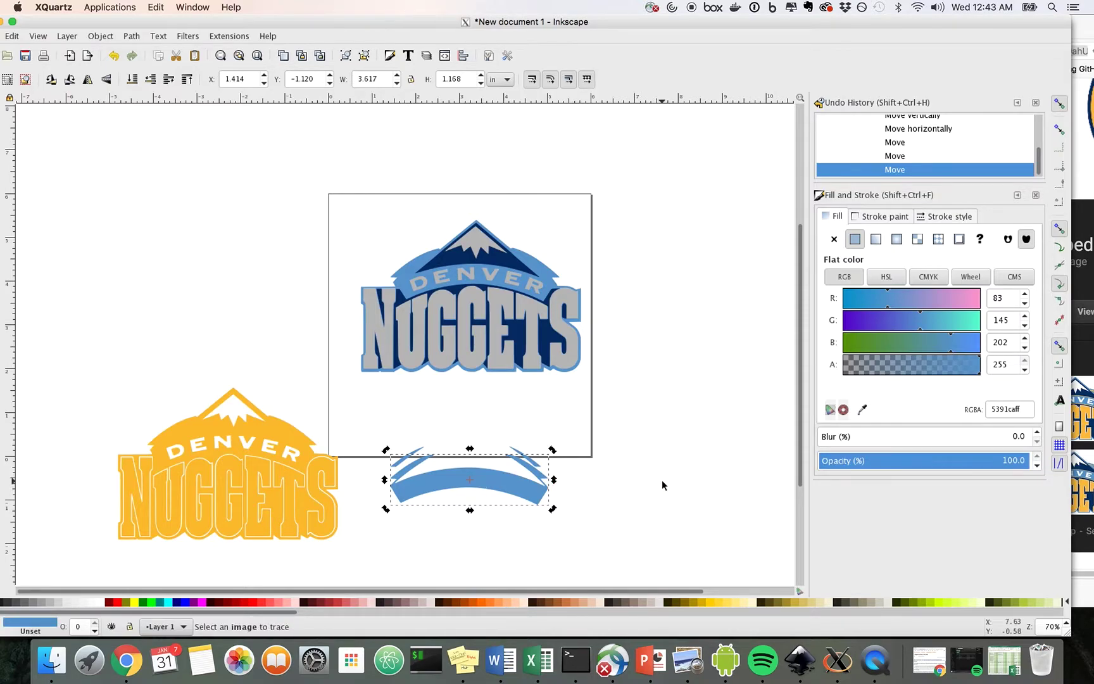
# Delete the leftover light blue banner and its two side slivers below the stacked logo.
pyautogui.press('Delete')
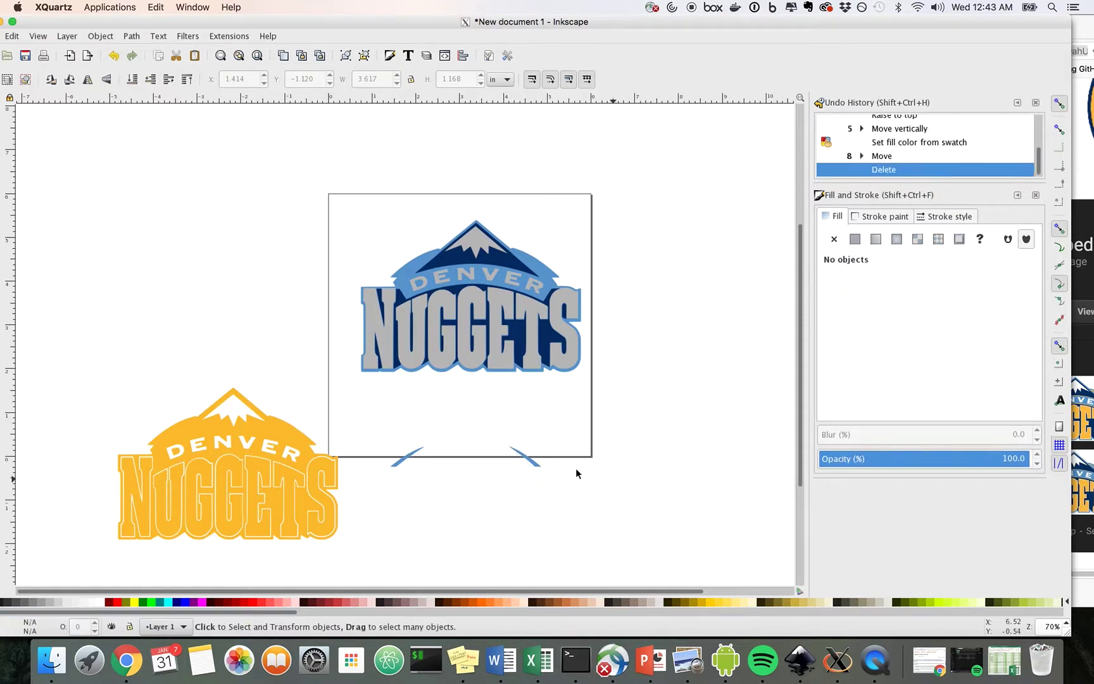
pyautogui.moveTo(378, 441); pyautogui.dragTo(566, 499)
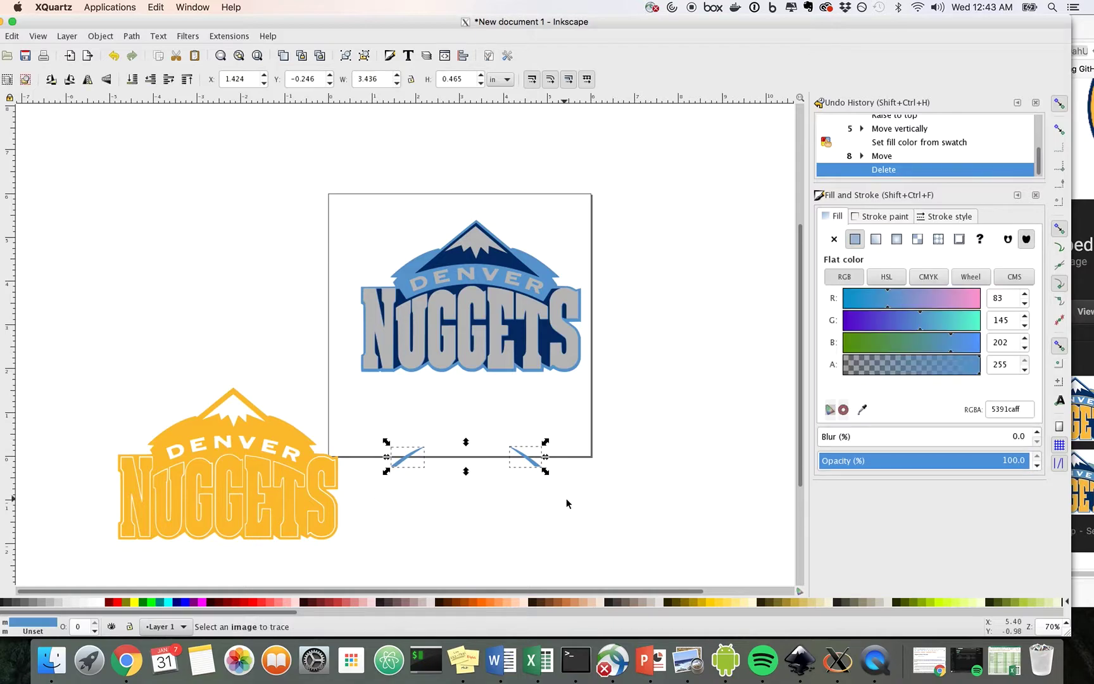
pyautogui.press('Delete')
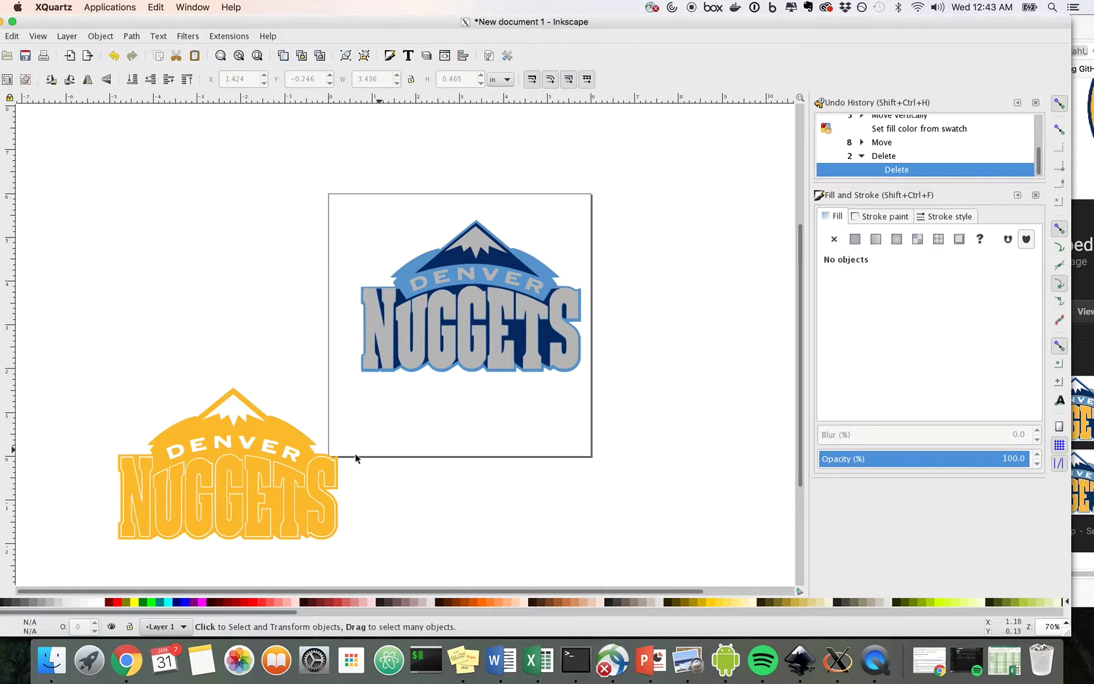
# Try duplicating the grey N of NUGGETS and moving the copy aside.
pyautogui.click(379, 344)
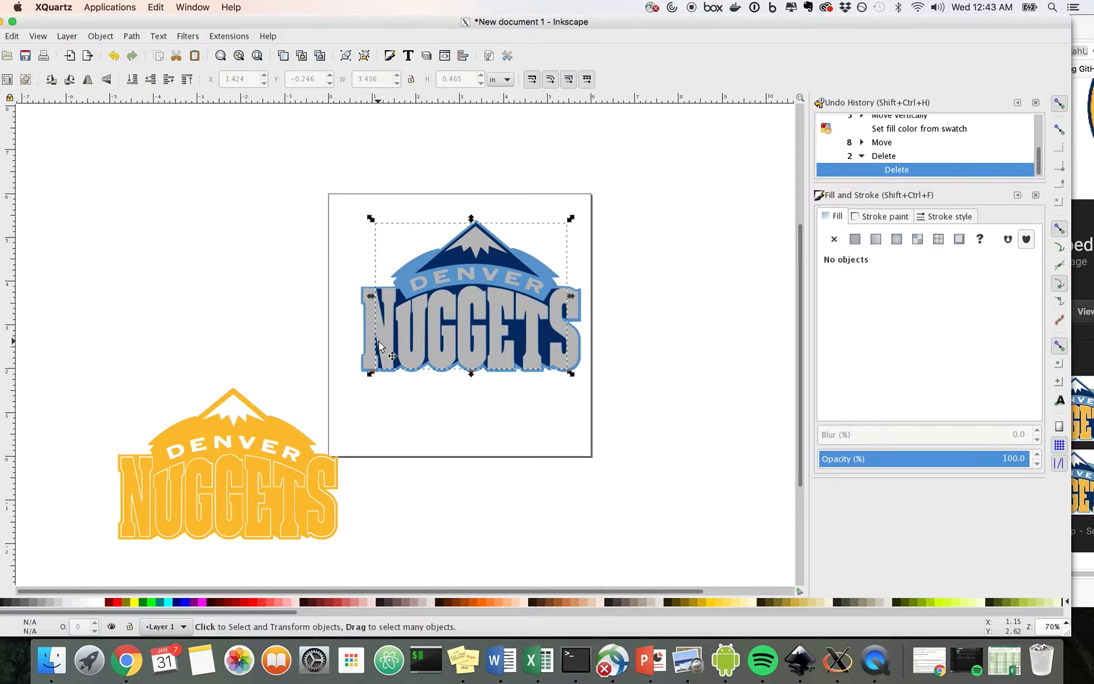
pyautogui.keyDown('ctrl'); pyautogui.click(380, 344); pyautogui.keyUp('ctrl')
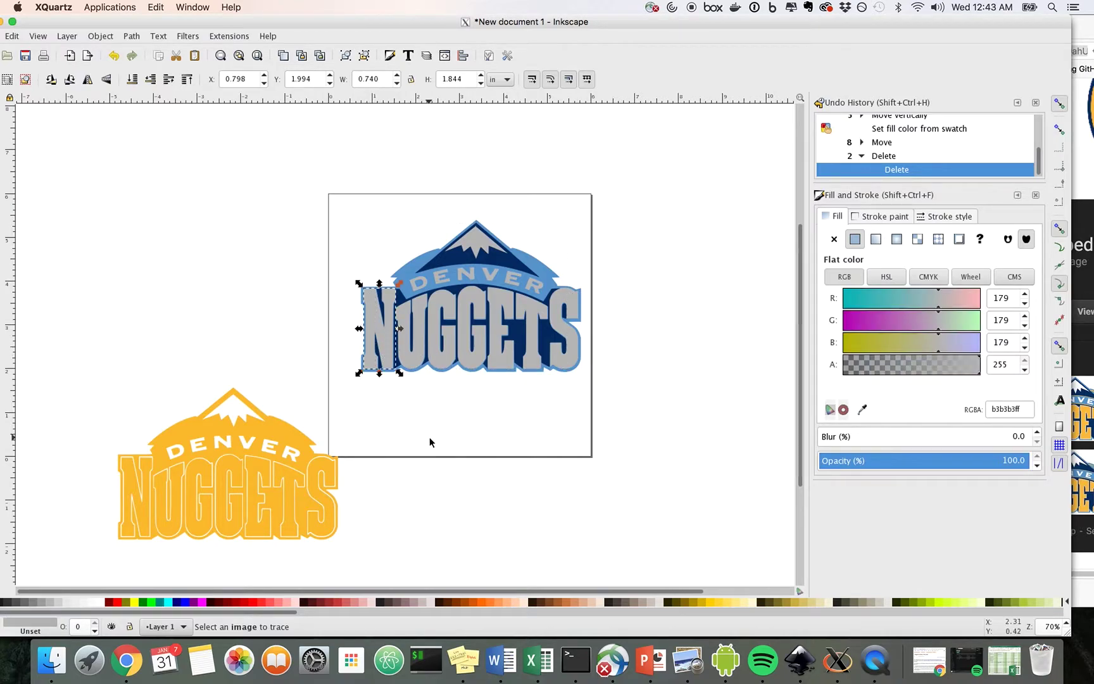
pyautogui.press('+')
pyautogui.press('+')
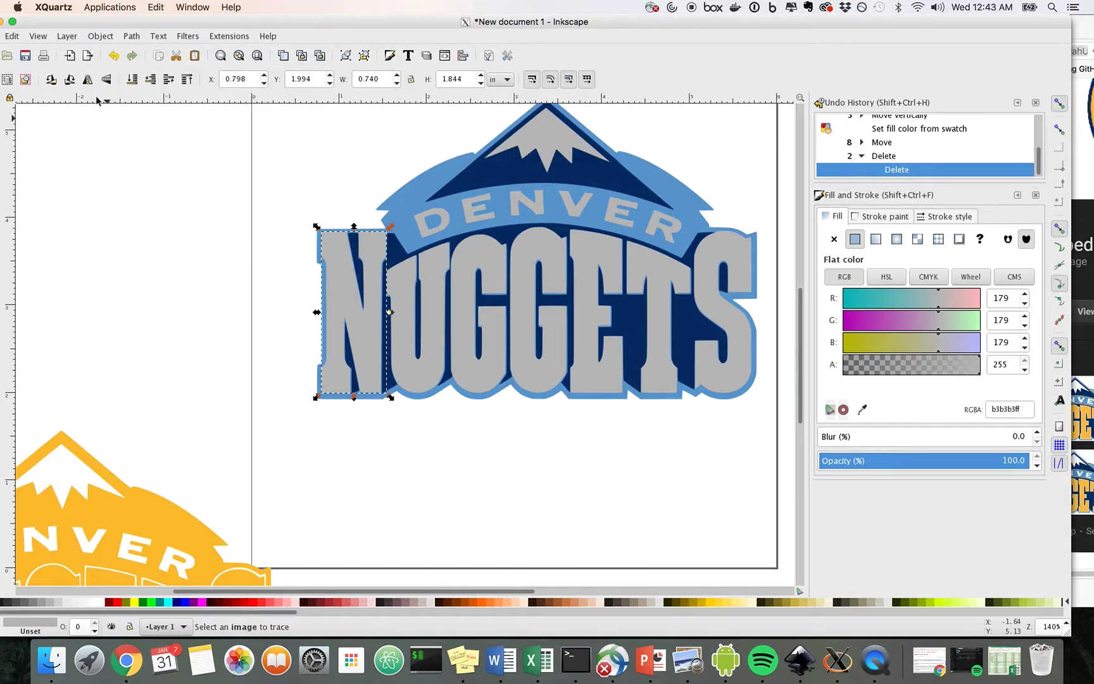
pyautogui.click(100, 36)
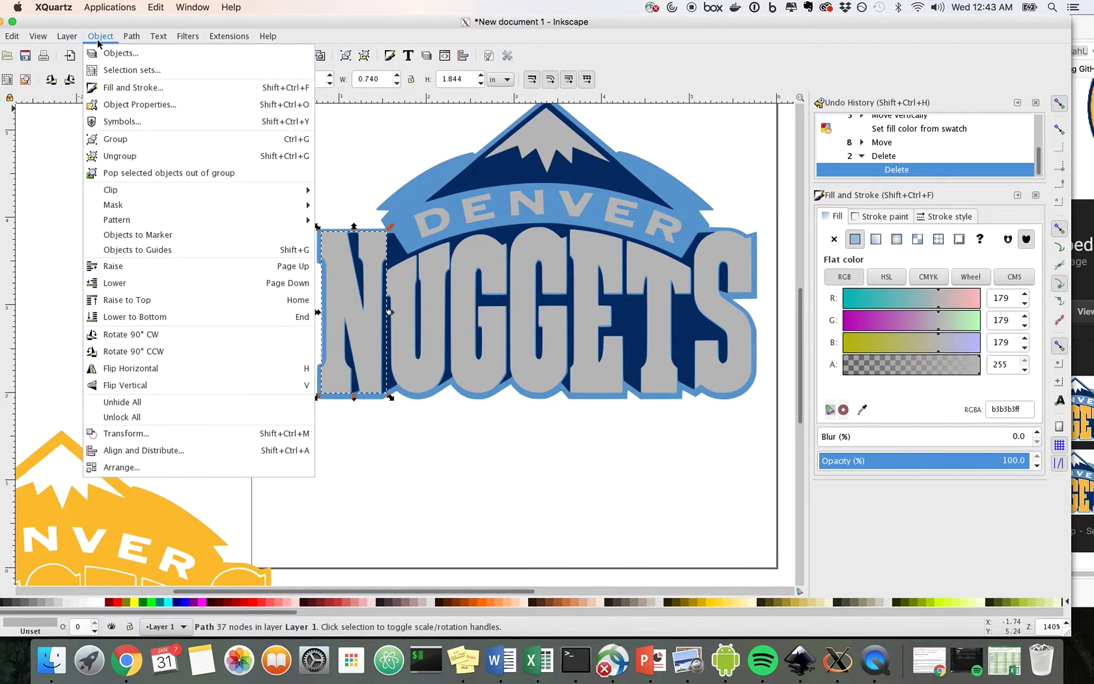
pyautogui.click(116, 39)
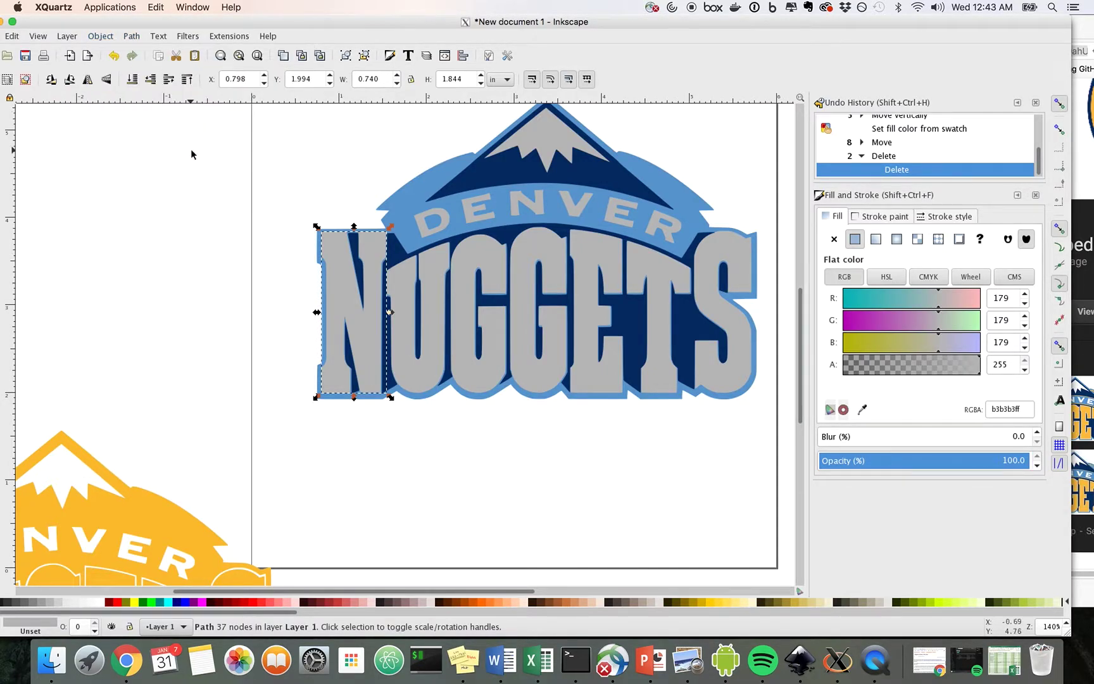
pyautogui.hotkey('ctrl', 'd')
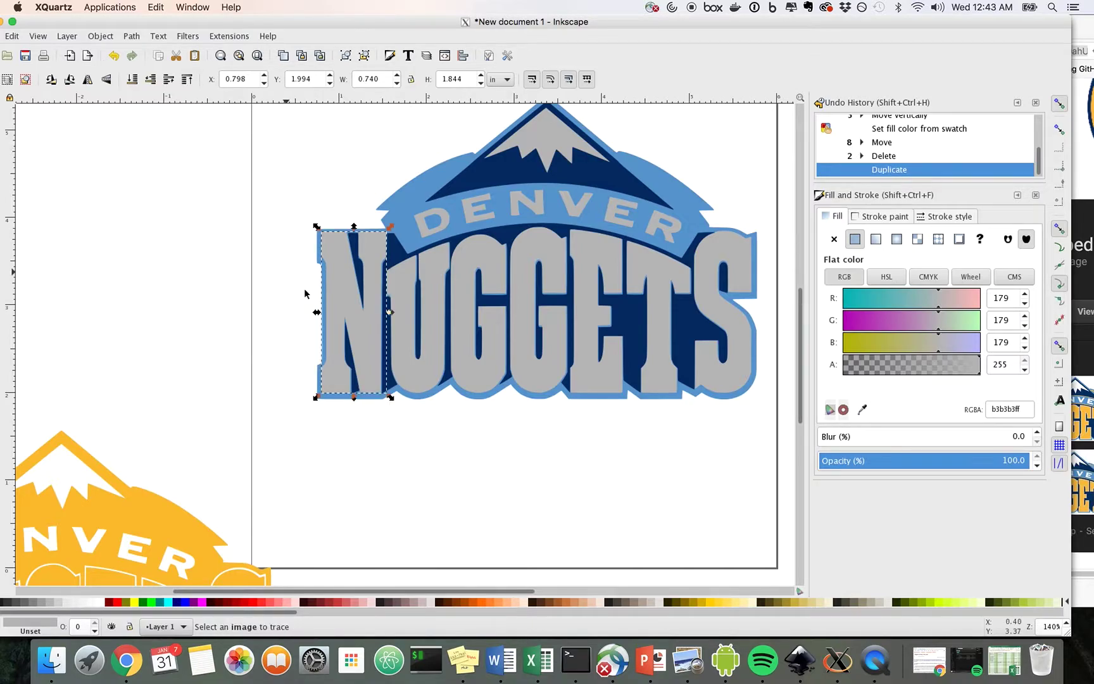
pyautogui.moveTo(349, 313); pyautogui.dragTo(286, 312)
pyautogui.hotkey('ctrl', 'z')
pyautogui.press('Delete')
# Duplicate the grey N of NUGGETS in place and fill the copy with the yellow ffcc00.
pyautogui.click(347, 305)
pyautogui.hotkey('ctrl', 'd')
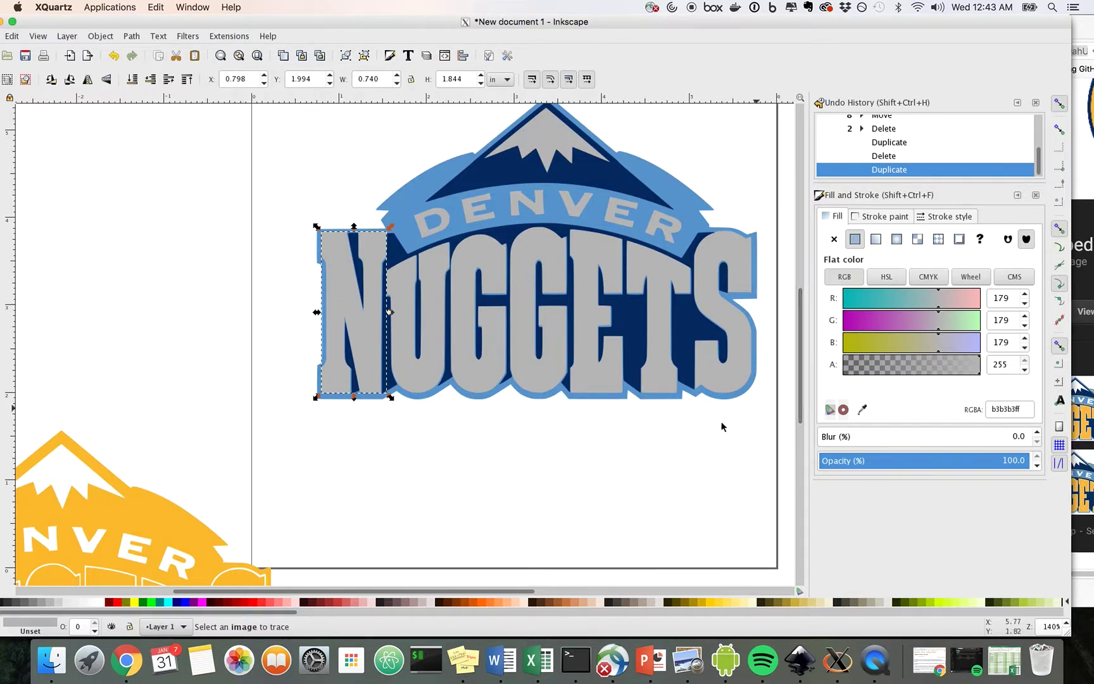
pyautogui.click(710, 604)
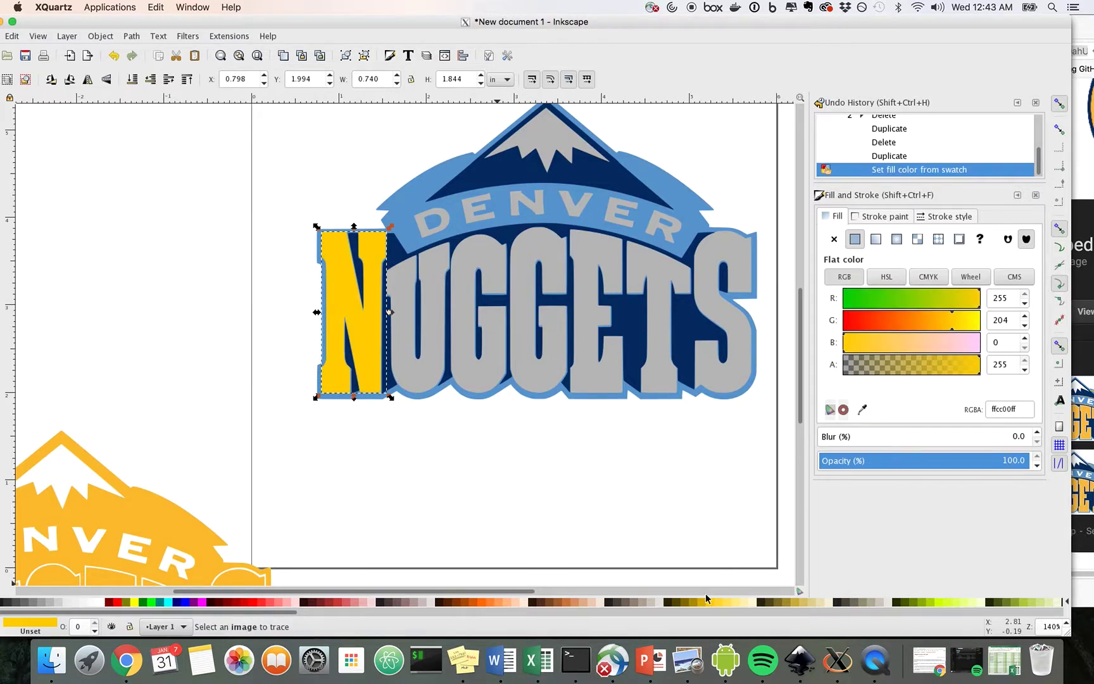
# Apply a dynamic offset to the yellow N and shrink it inward, leaving a thin grey border around the letter.
pyautogui.click(104, 43)
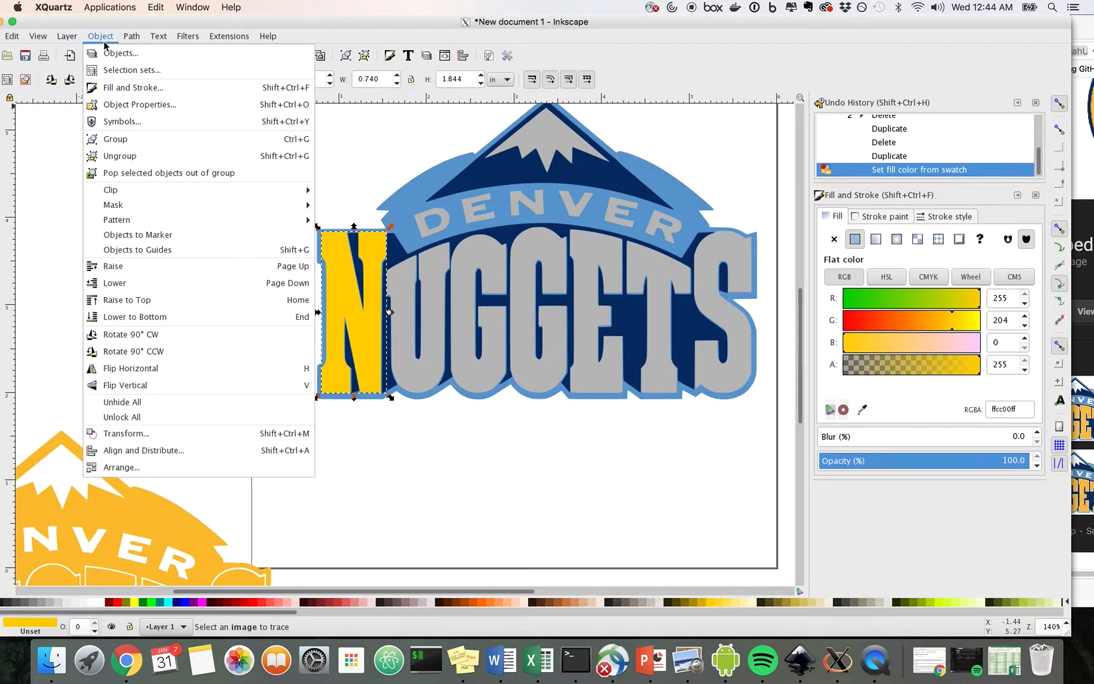
pyautogui.moveTo(130, 43)
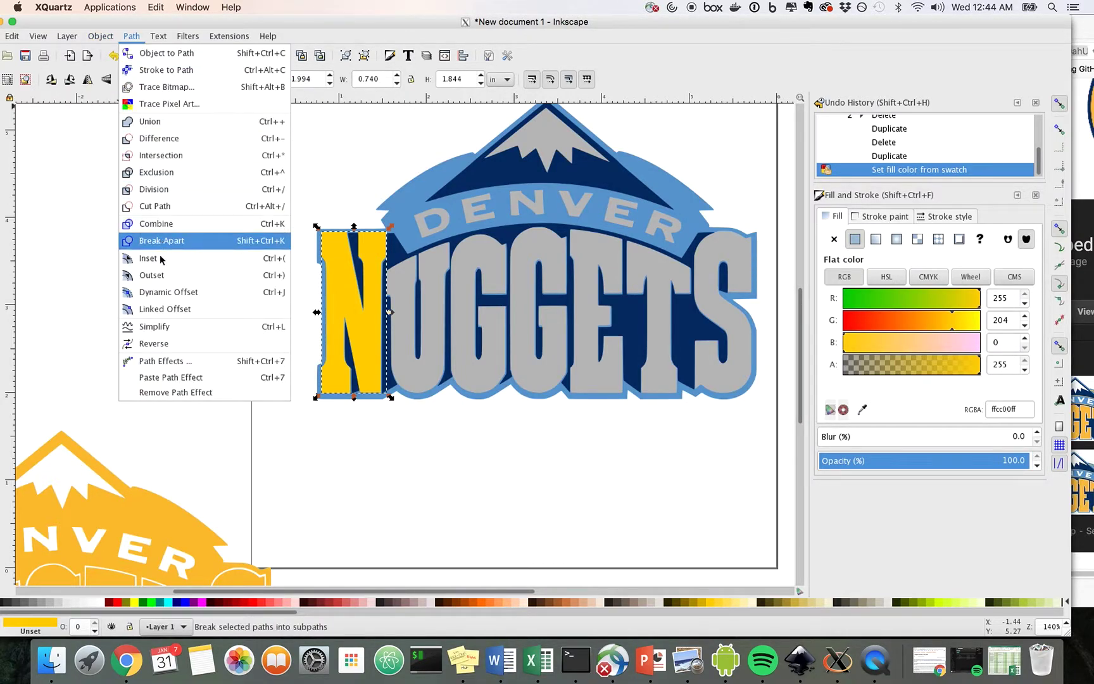
pyautogui.click(169, 294)
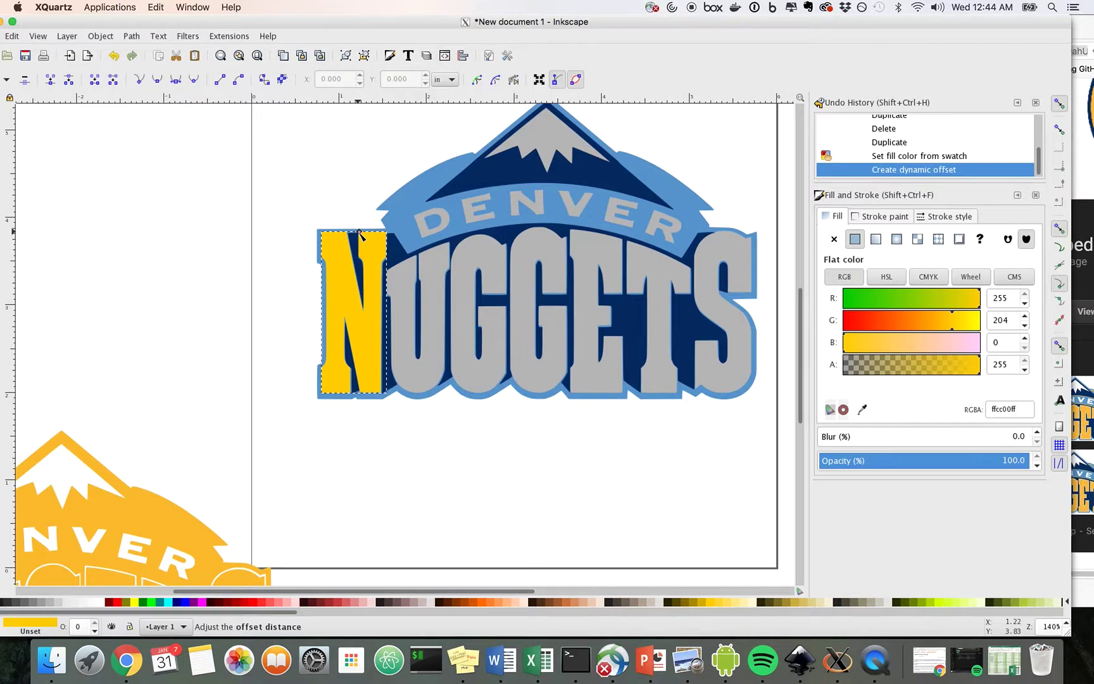
pyautogui.scroll(2, 360, 234)
pyautogui.scroll(-3, 359, 235)
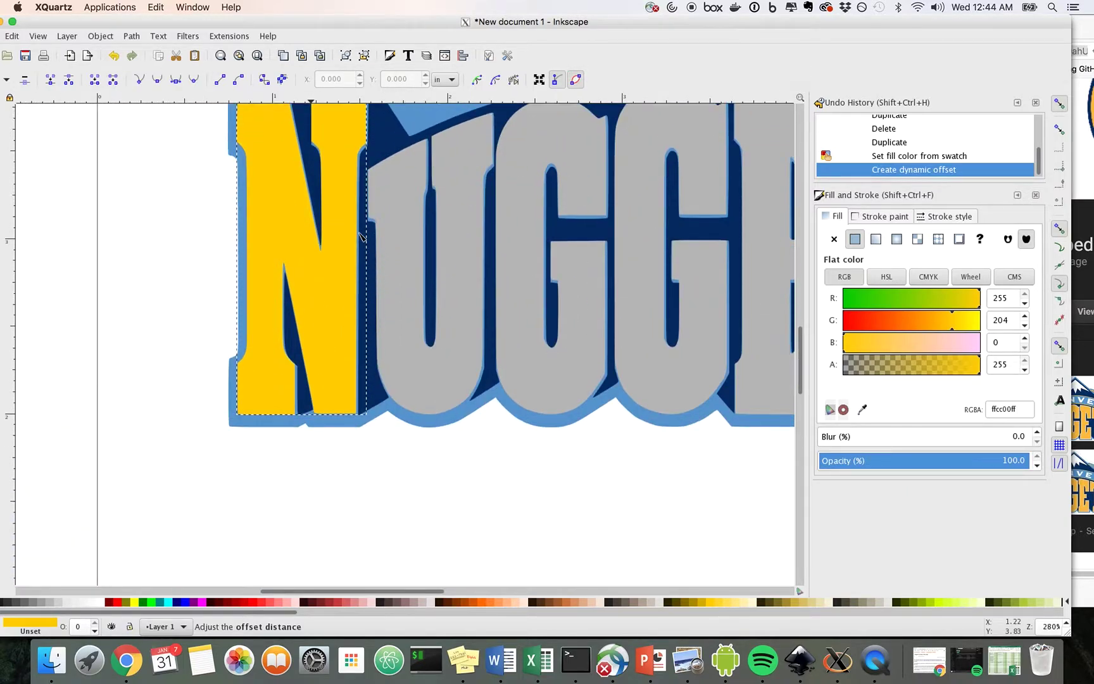
pyautogui.scroll(1, 351, 202)
pyautogui.scroll(2, 332, 166)
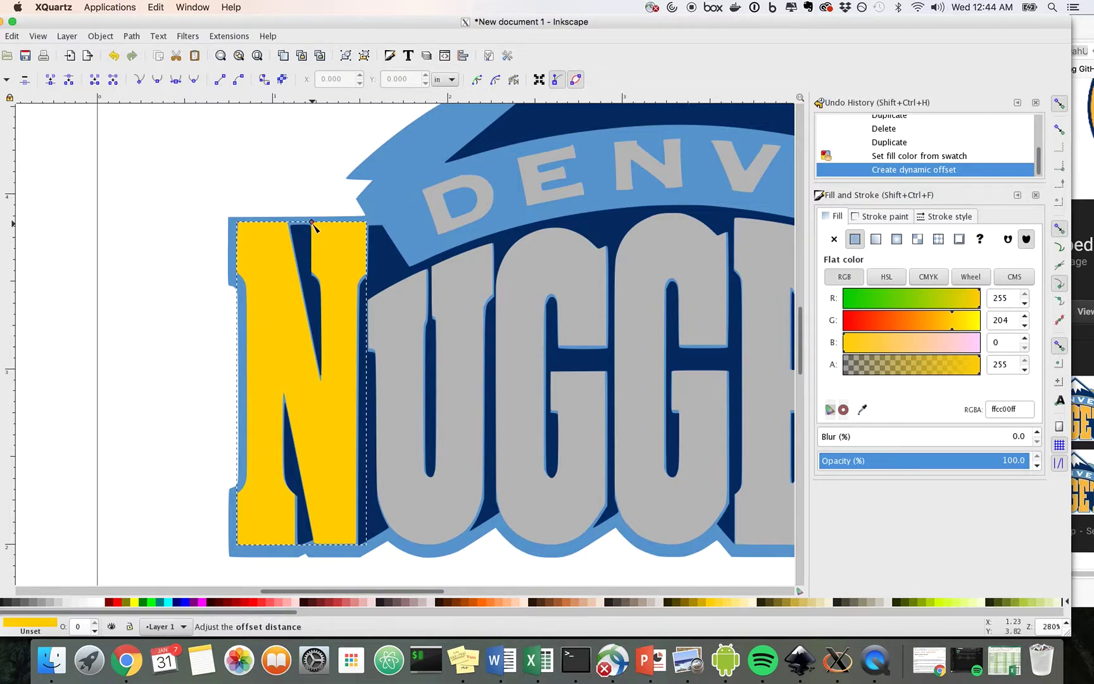
pyautogui.moveTo(312, 222); pyautogui.dragTo(318, 235)
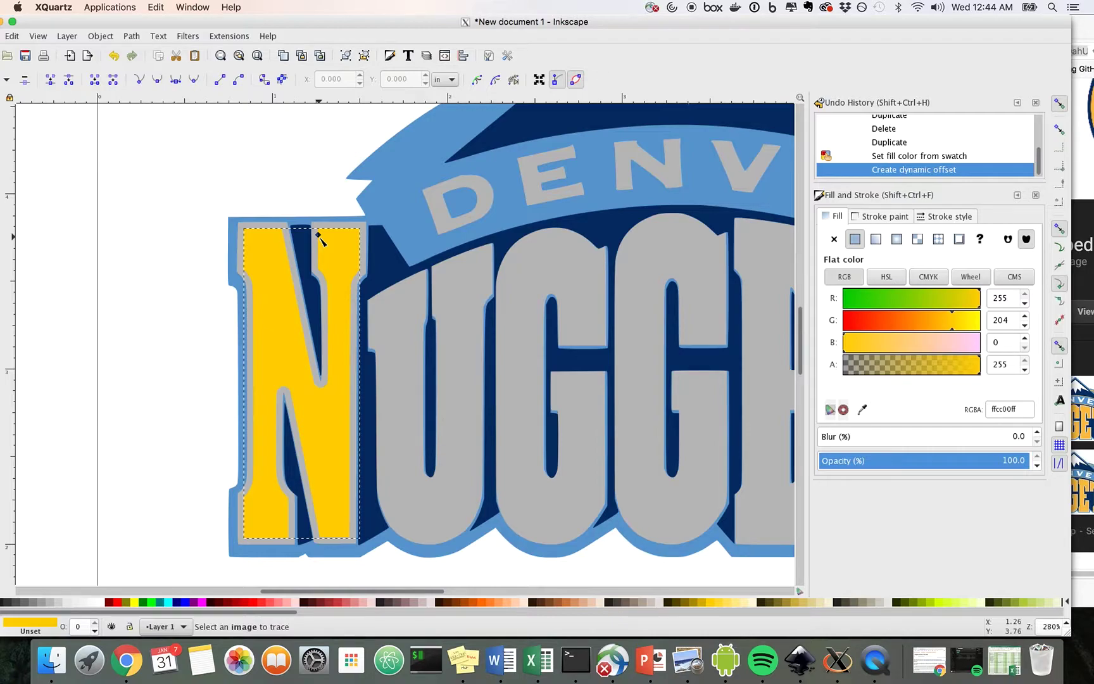
pyautogui.moveTo(319, 237); pyautogui.dragTo(318, 235)
pyautogui.click(168, 264)
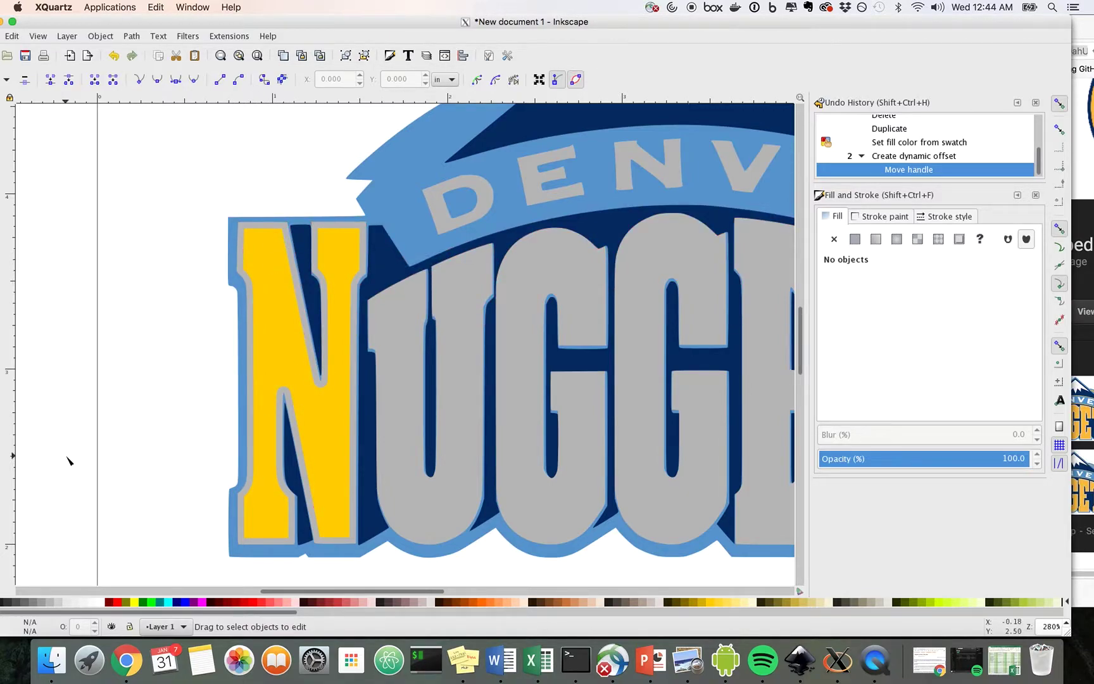
# Compare the bordered yellow N within the whole logo with the reference logo in Chrome.
pyautogui.press('-')
pyautogui.press('-')
pyautogui.press('-')
pyautogui.hscroll(1, 250, 429)
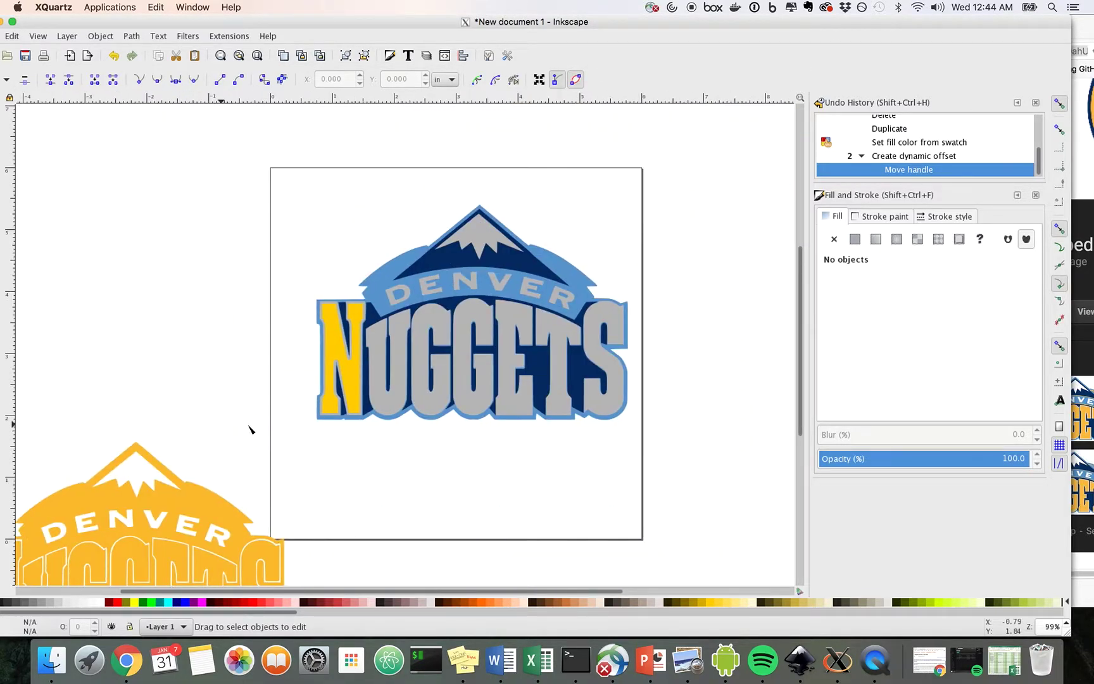
pyautogui.click(1081, 352)
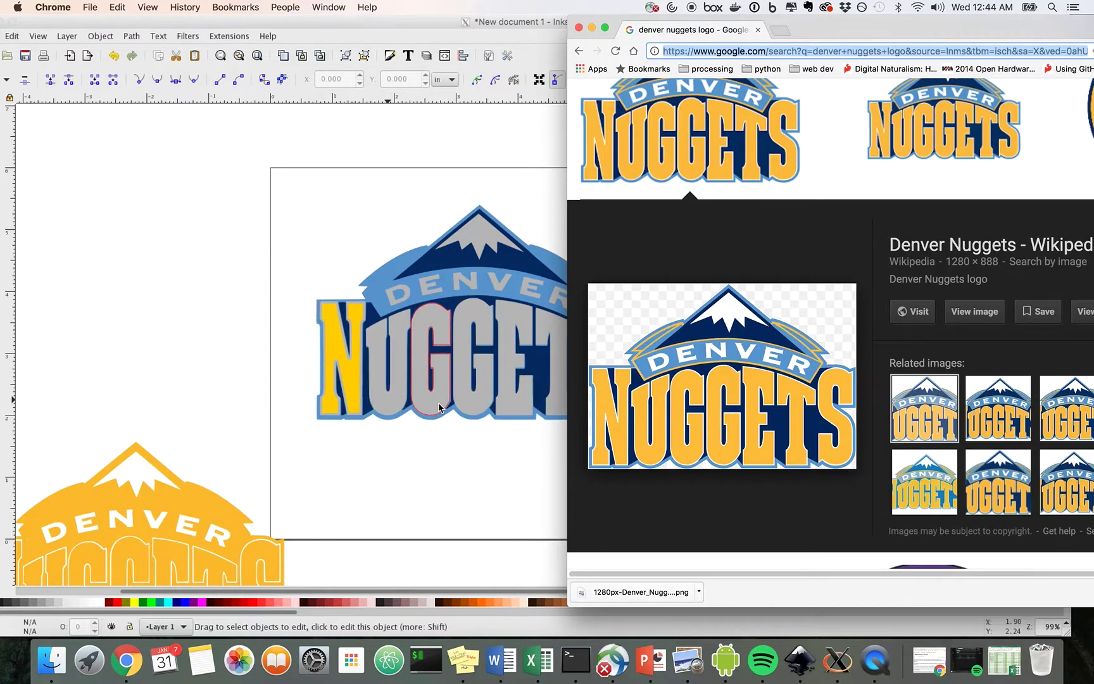
pyautogui.click(247, 362)
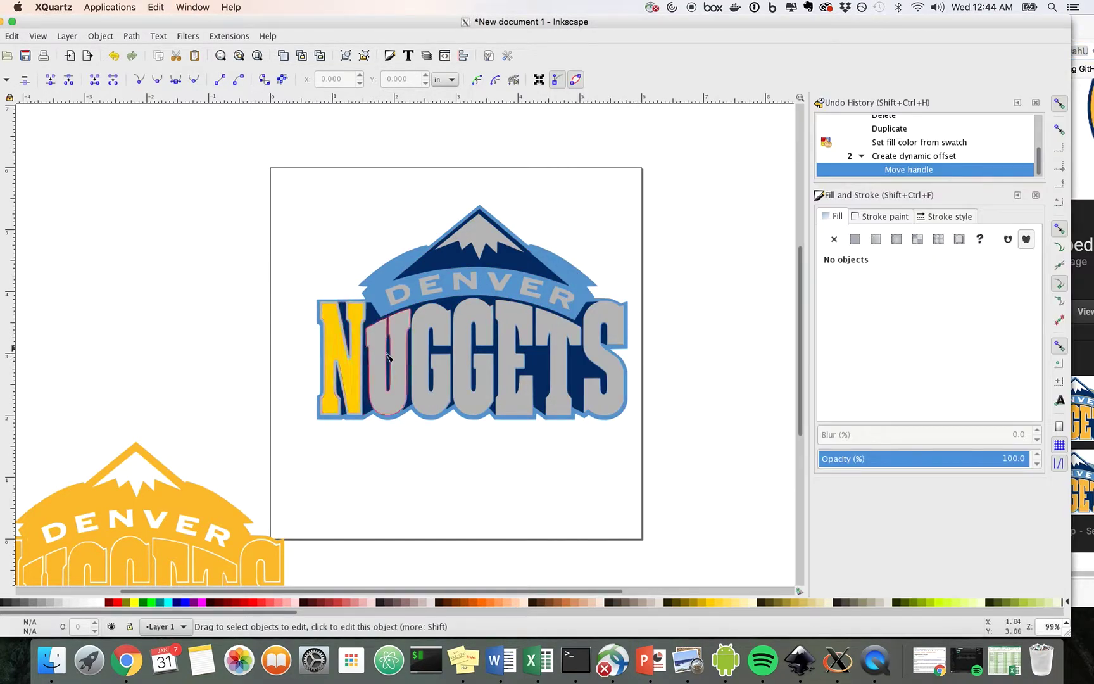
# Try duplicating the grey U of NUGGETS with the selection tool.
pyautogui.press('+')
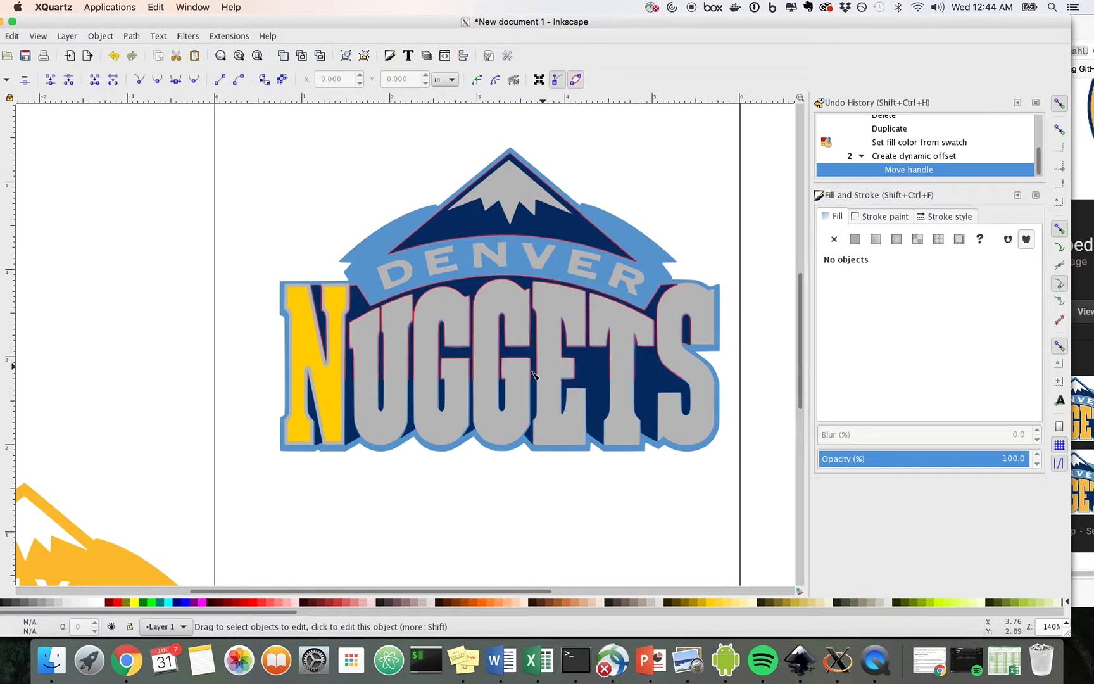
pyautogui.click(403, 405)
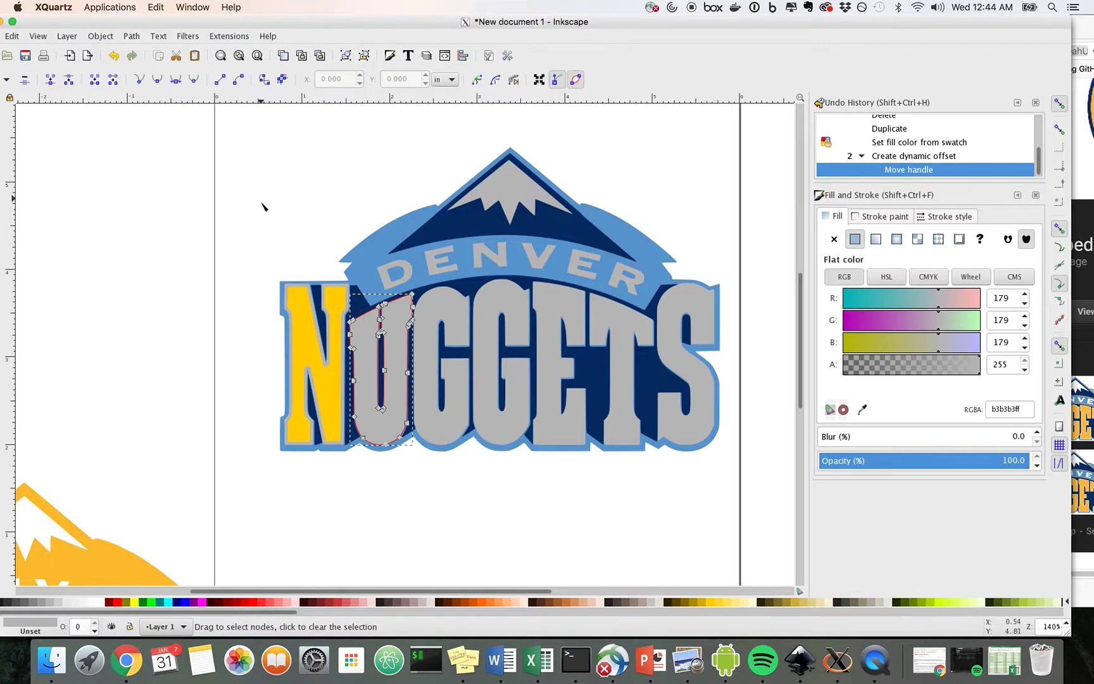
pyautogui.moveTo(328, 30); pyautogui.dragTo(386, 30)
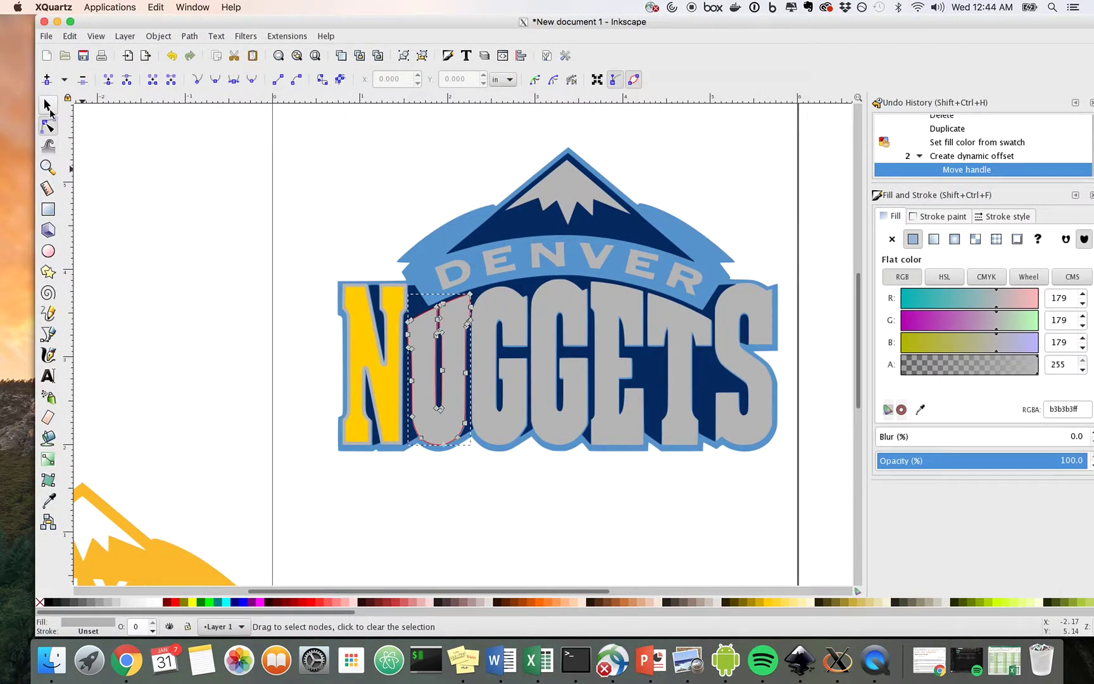
pyautogui.click(47, 104)
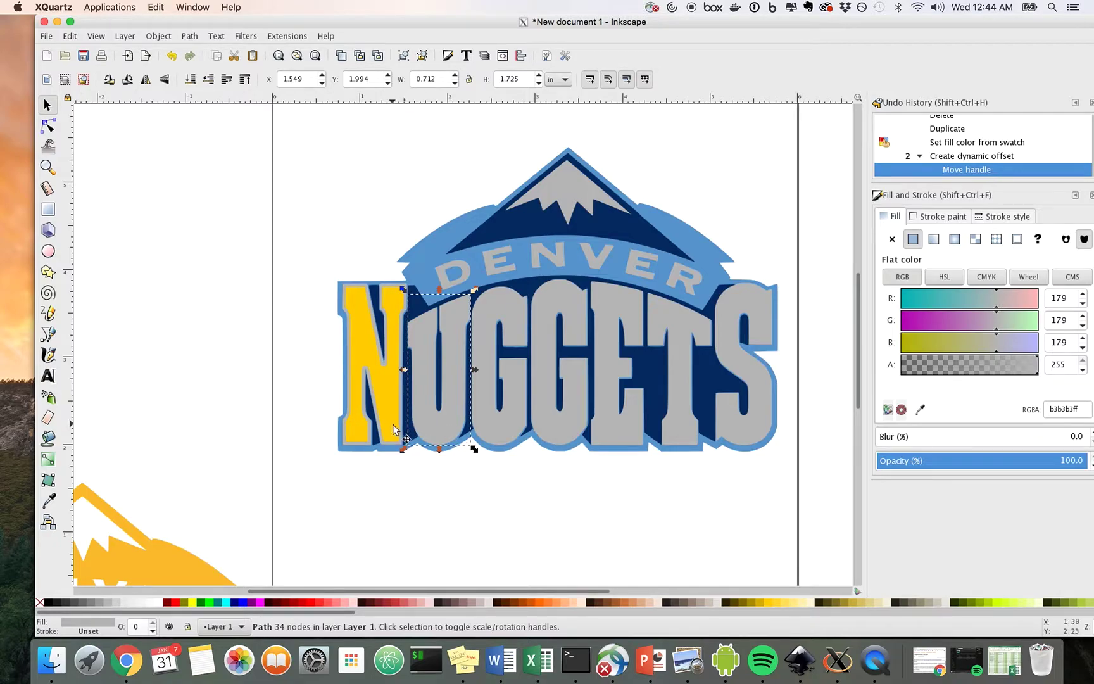
pyautogui.hotkey('ctrl', 'd')
pyautogui.press('Delete')
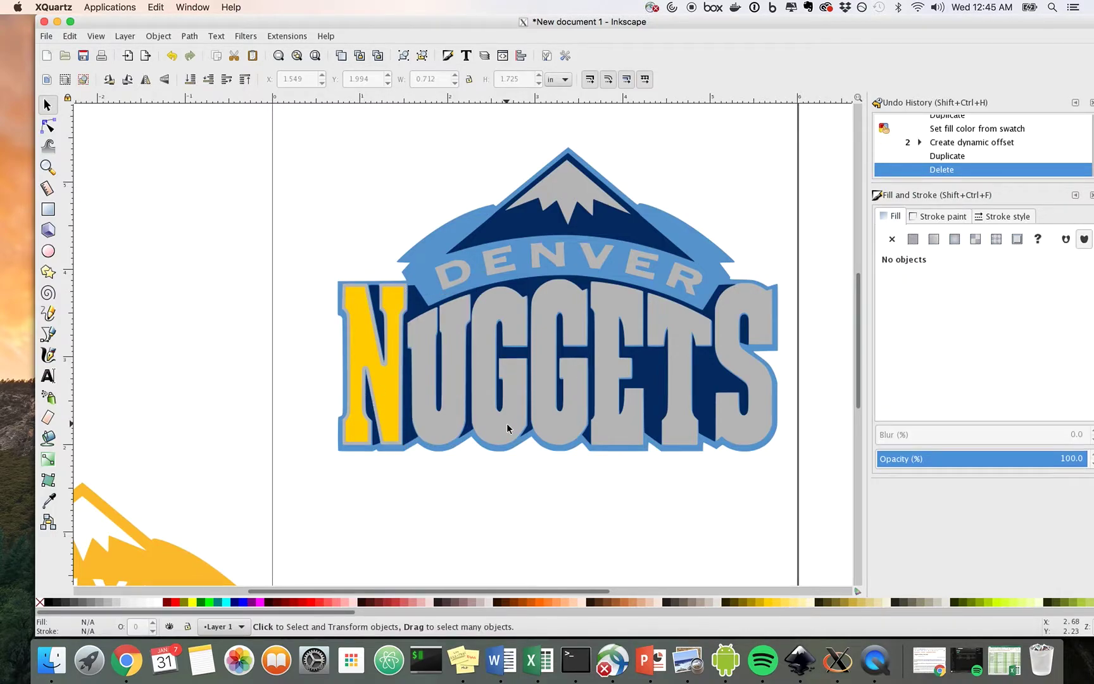
pyautogui.click(447, 421)
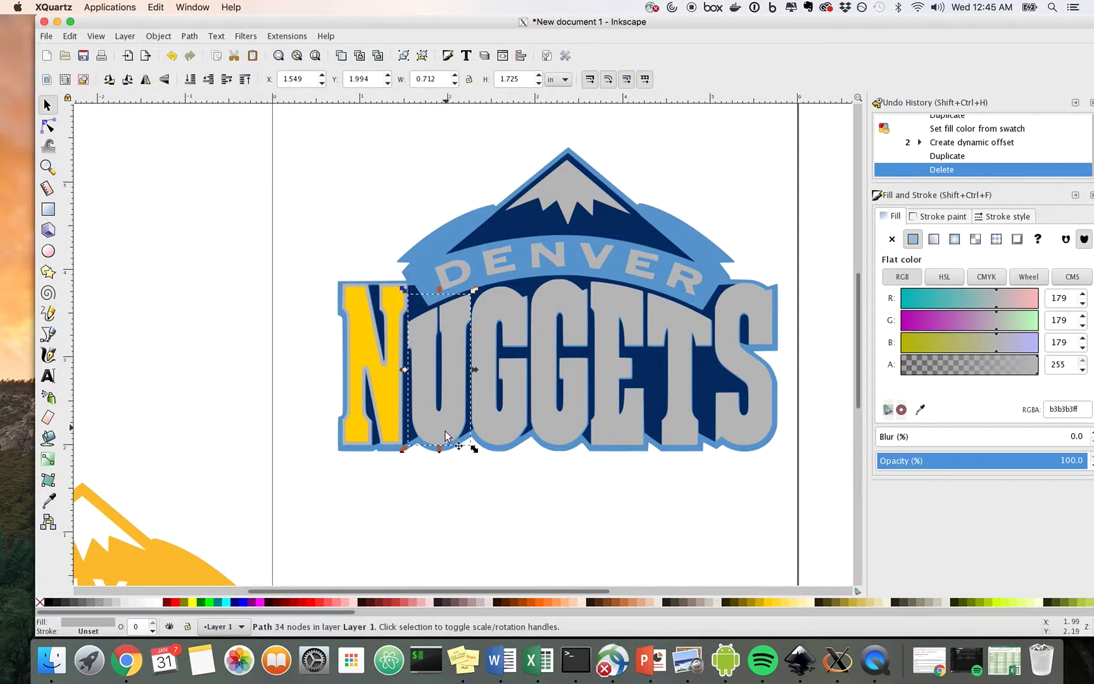
pyautogui.hotkey('ctrl', 'v')
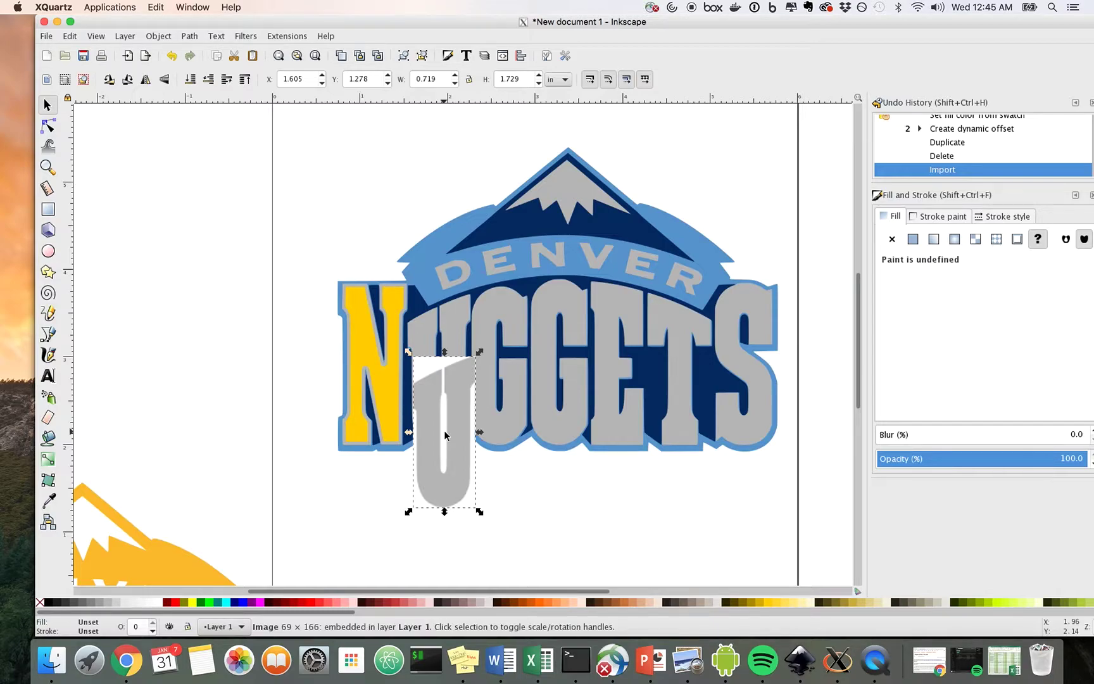
pyautogui.scroll(3, 445, 436)
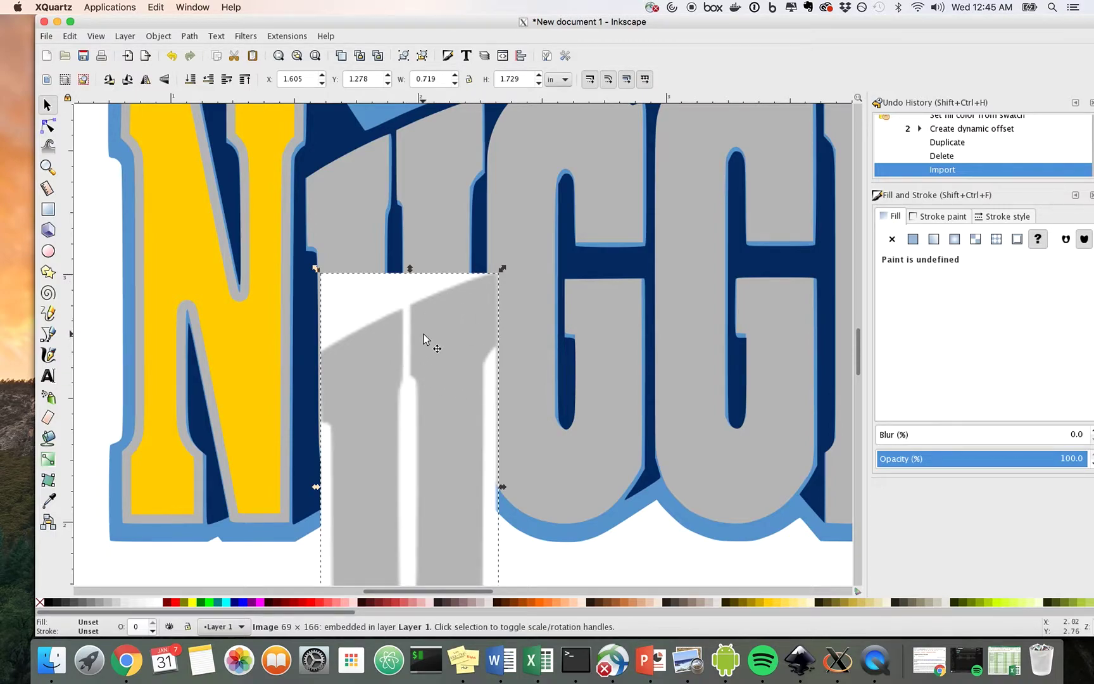
pyautogui.press('Delete')
# Duplicate the grey U of NUGGETS in place and fill the copy with the yellow ffcc00.
pyautogui.click(441, 310)
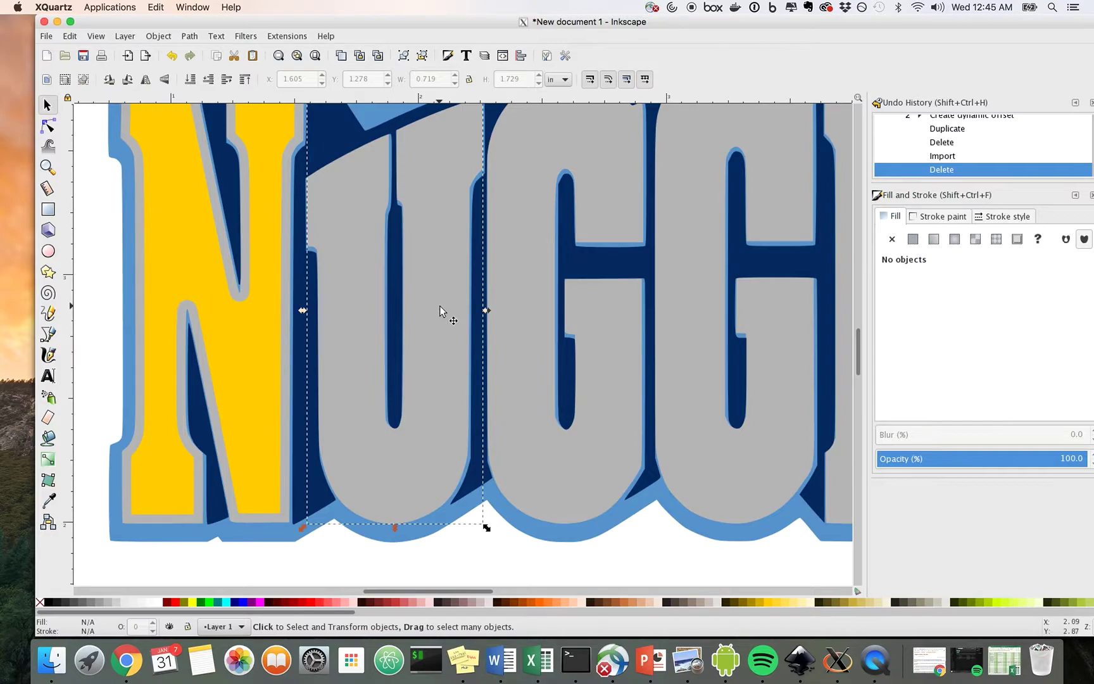
pyautogui.hotkey('ctrl', 'd')
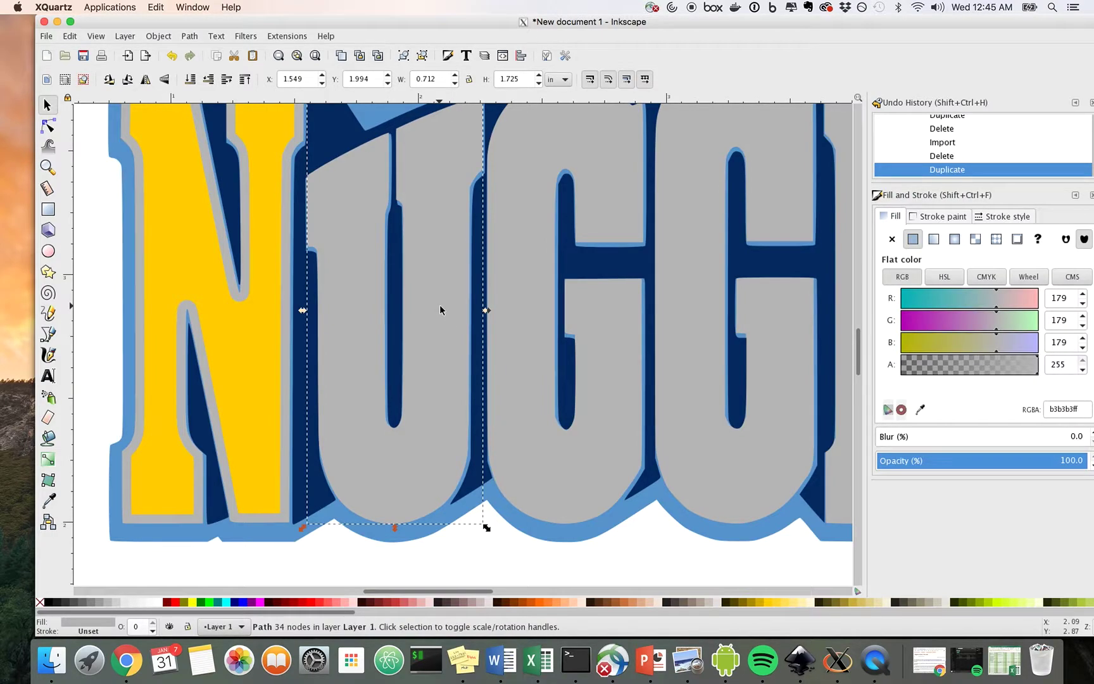
pyautogui.scroll(4, 435, 307)
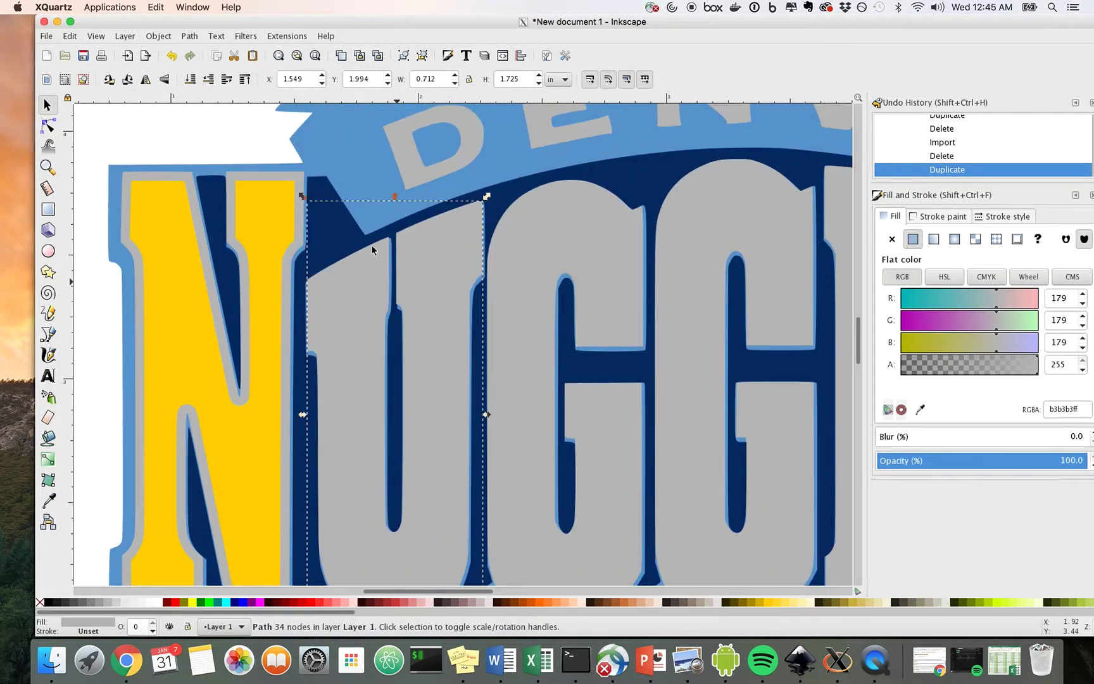
pyautogui.press('-')
pyautogui.press('-')
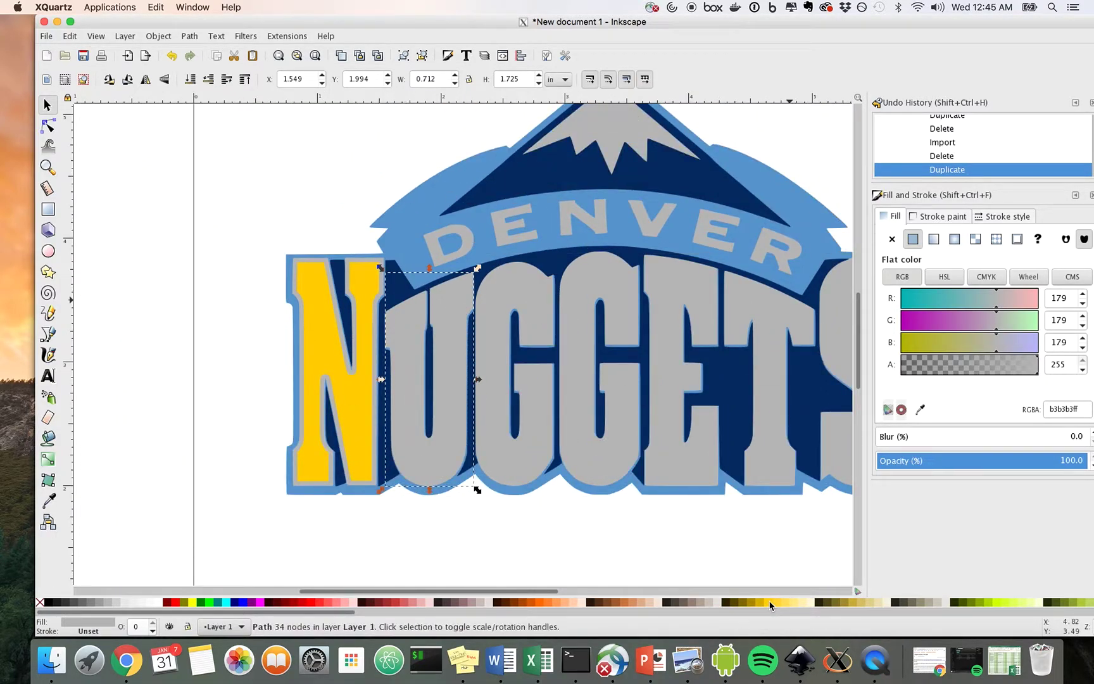
pyautogui.click(442, 512)
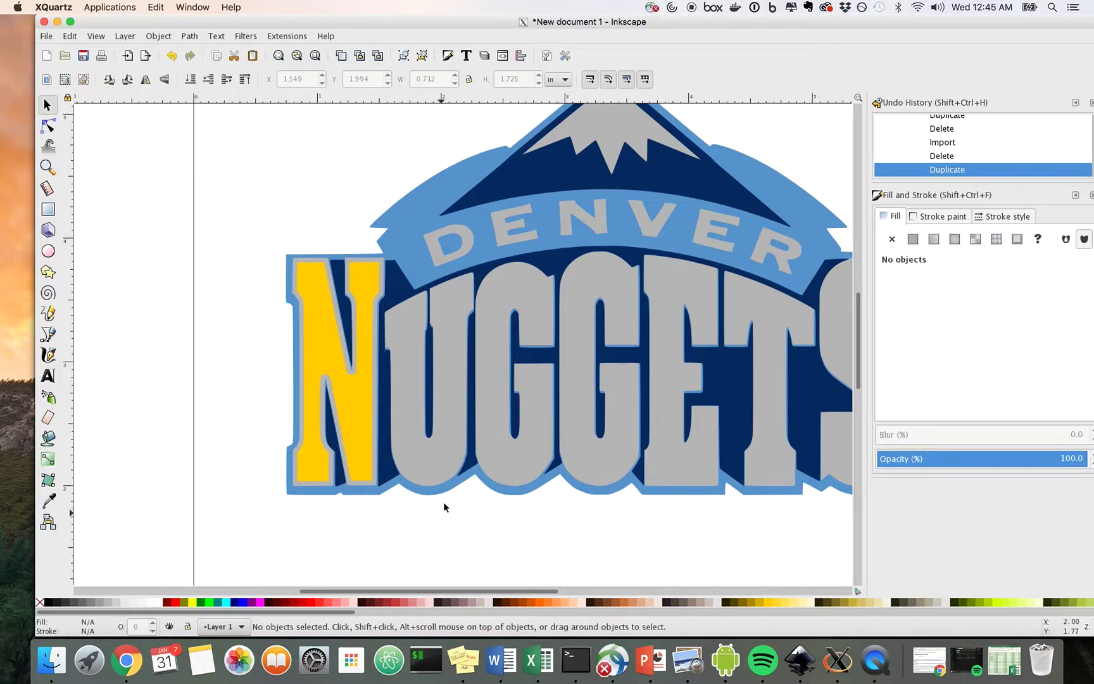
pyautogui.click(447, 468)
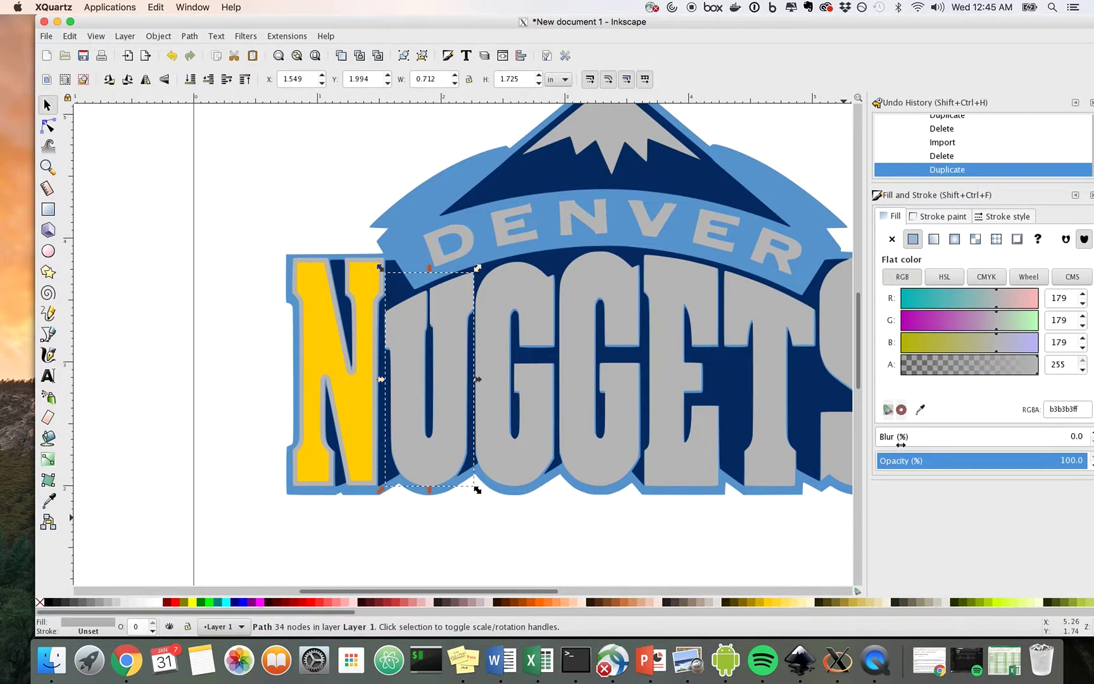
pyautogui.click(767, 602)
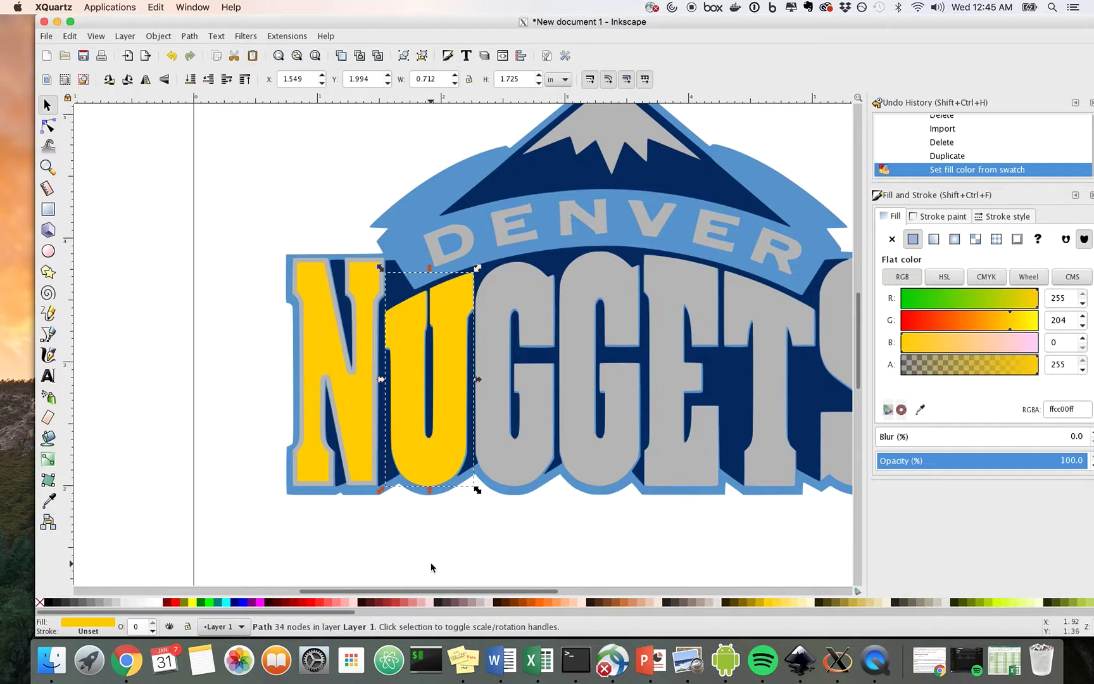
# Apply a dynamic offset to the yellow U and shrink it inward, leaving a thin grey border around the letter.
pyautogui.click(184, 38)
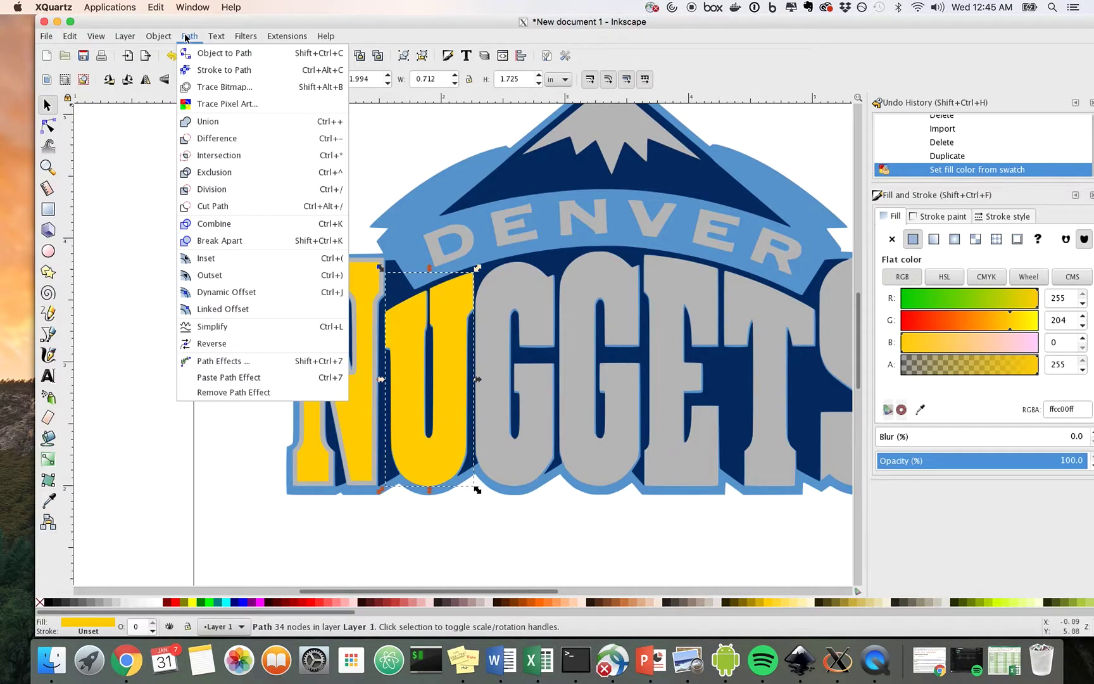
pyautogui.click(253, 292)
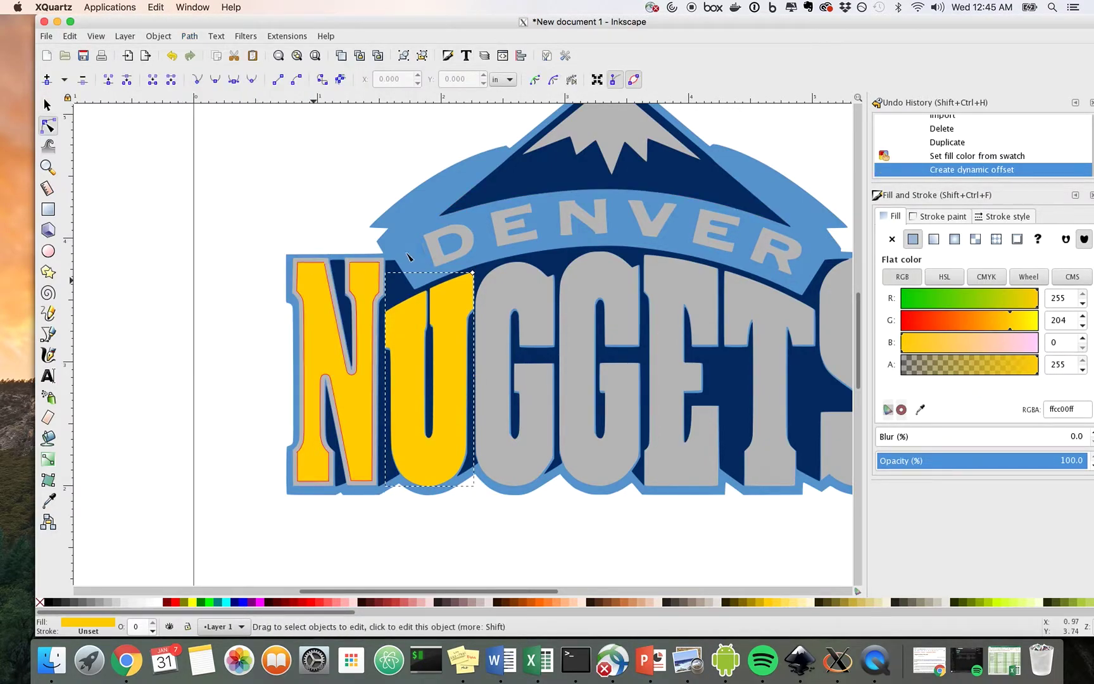
pyautogui.moveTo(472, 272); pyautogui.dragTo(469, 289)
pyautogui.click(176, 405)
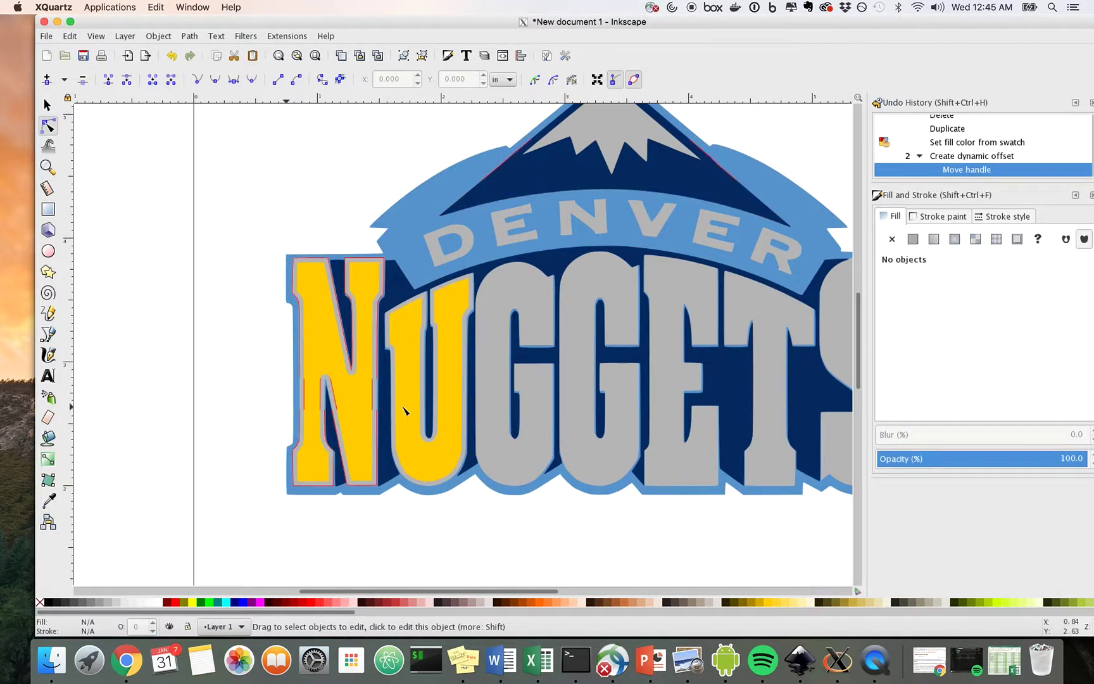
pyautogui.hscroll(5, 405, 411)
pyautogui.scroll(2, 405, 411)
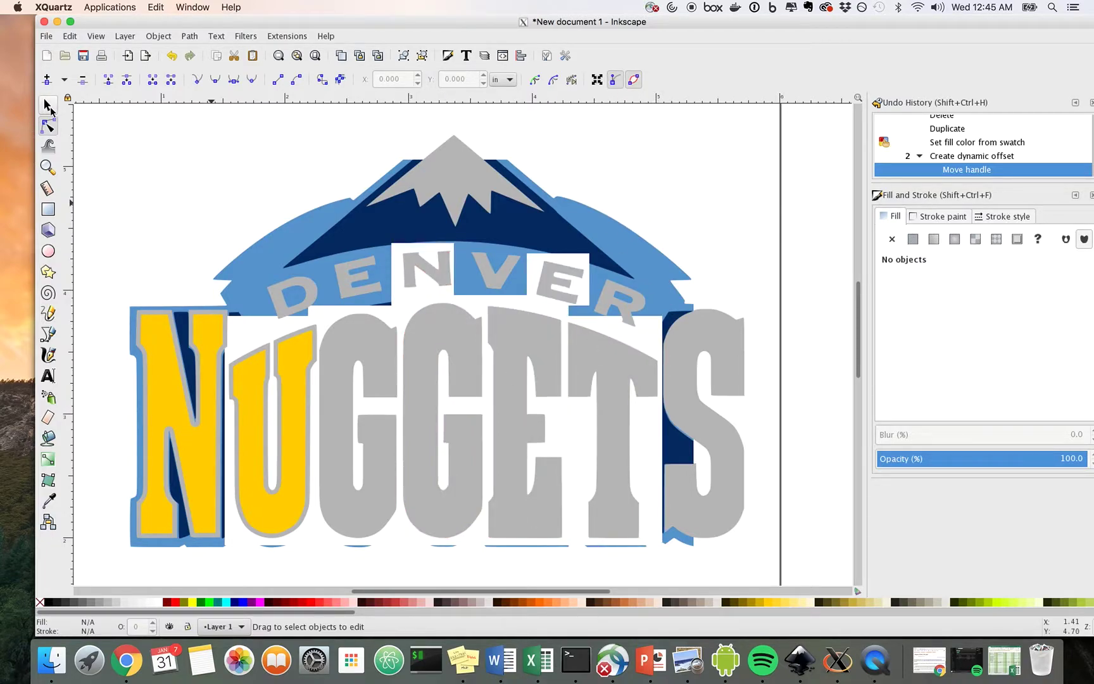
pyautogui.click(48, 108)
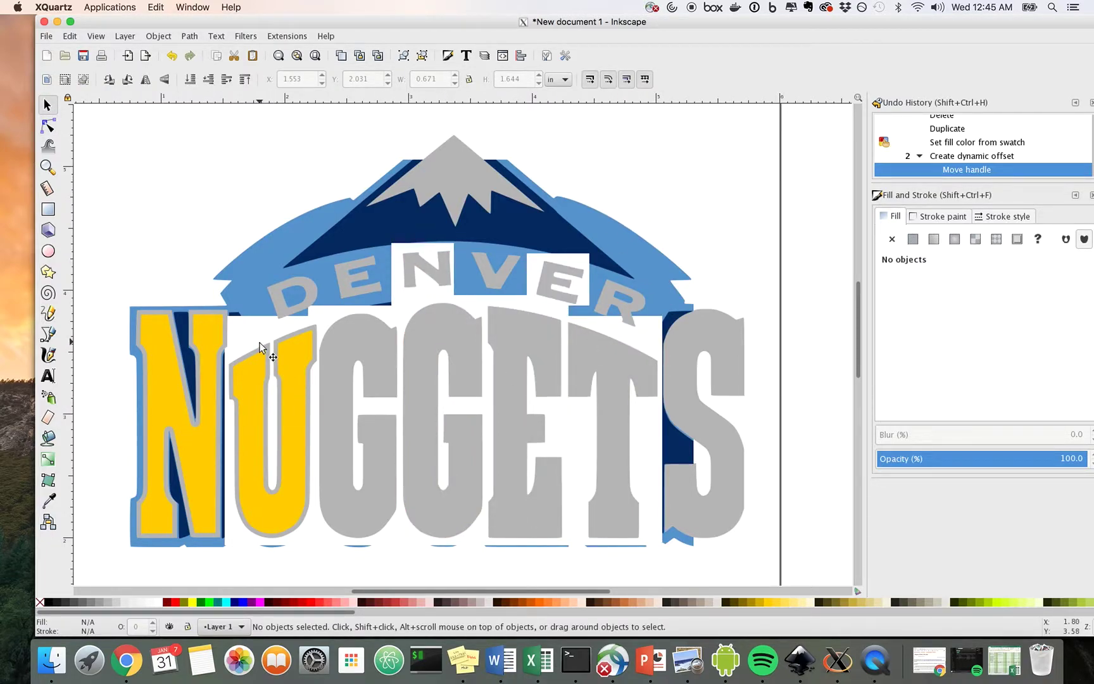
pyautogui.press('-')
pyautogui.press('-')
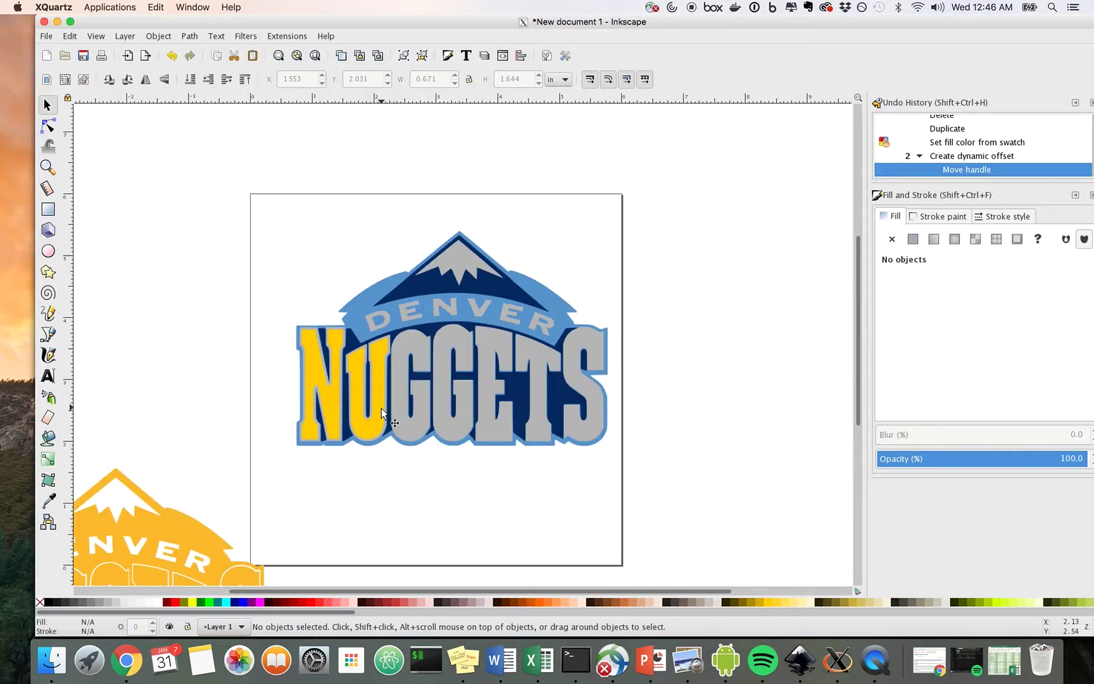
pyautogui.scroll(1, 382, 412)
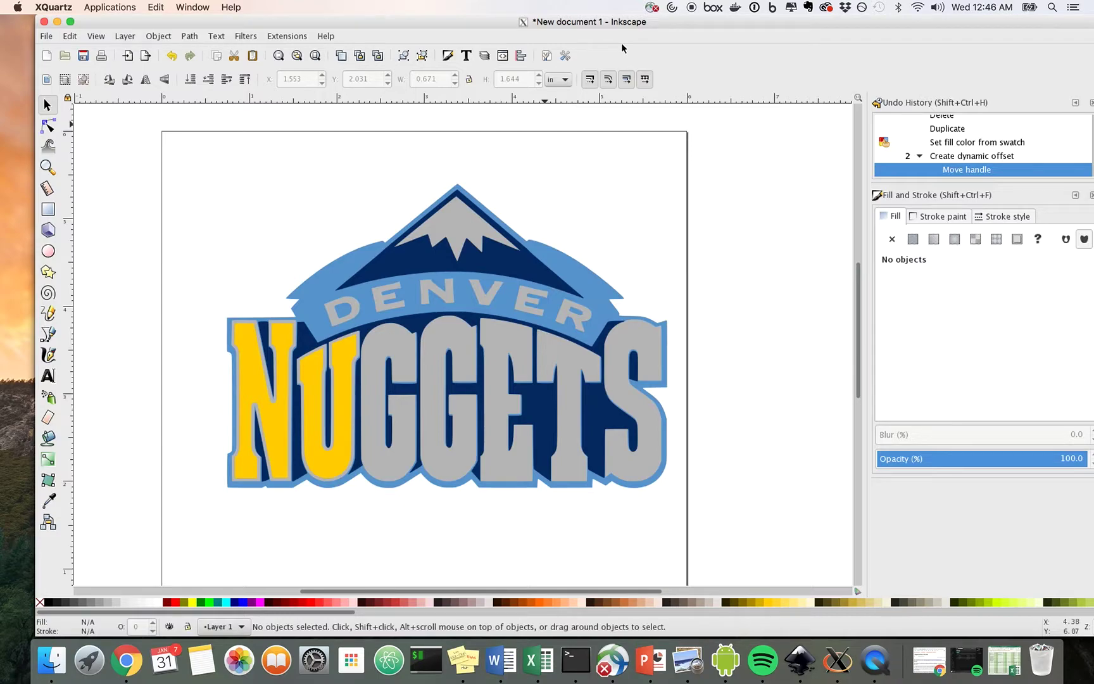
# Save the document to the Desktop as an Inkscape SVG named nuggets_sticker2.svg.
pyautogui.click(44, 37)
pyautogui.click(78, 151)
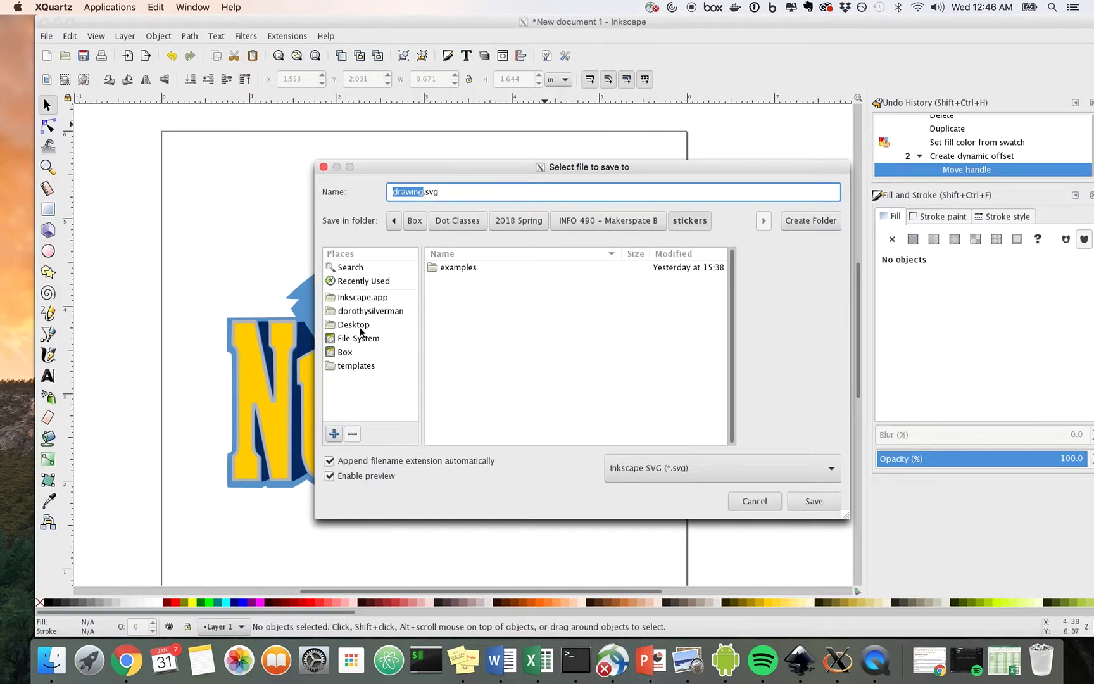
pyautogui.click(360, 328)
pyautogui.click(422, 192)
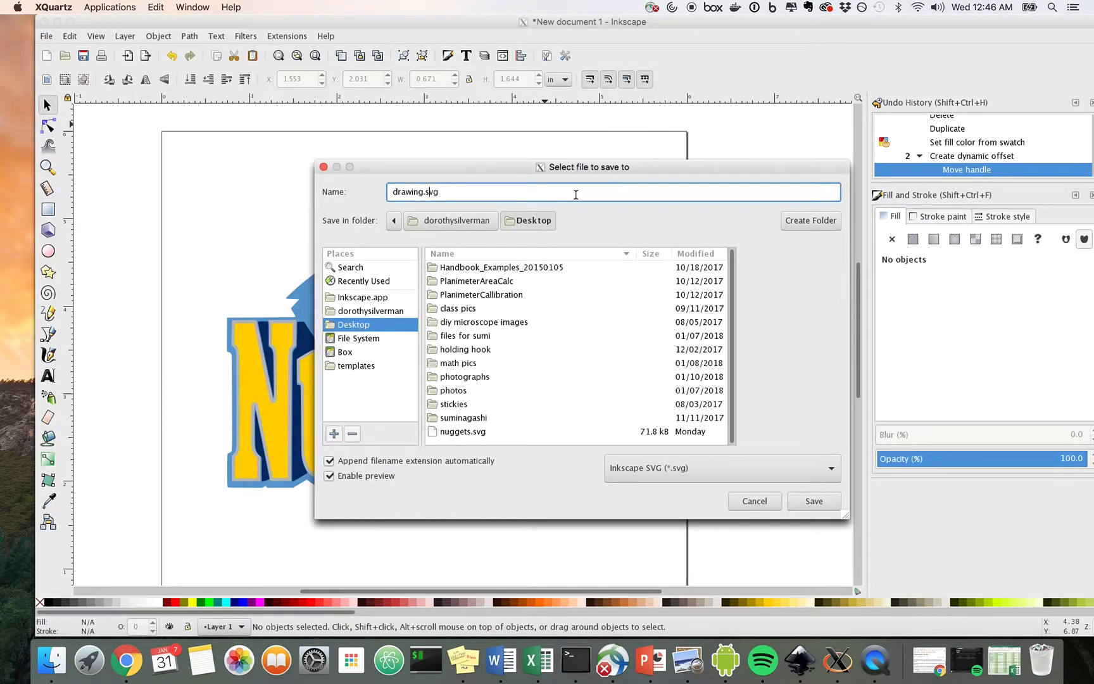
pyautogui.press('BackSpace')
pyautogui.press('BackSpace')
pyautogui.press('BackSpace')
pyautogui.press('BackSpace')
pyautogui.press('BackSpace')
pyautogui.press('BackSpace')
pyautogui.press('BackSpace')
pyautogui.write('nugge')
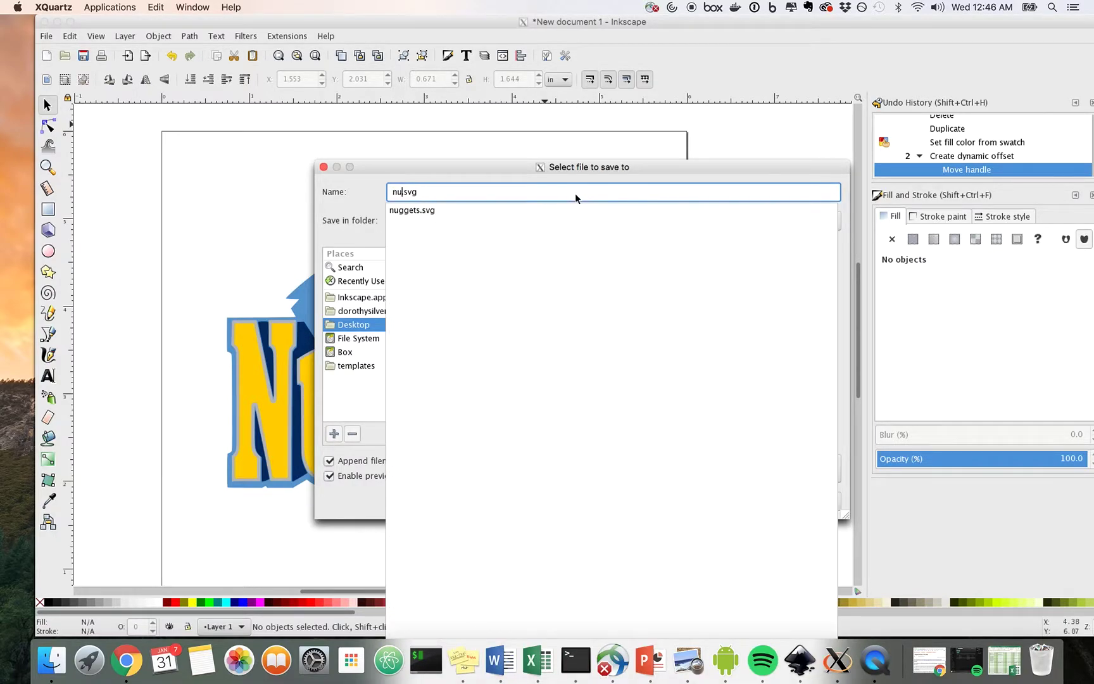
pyautogui.write('ts_stick')
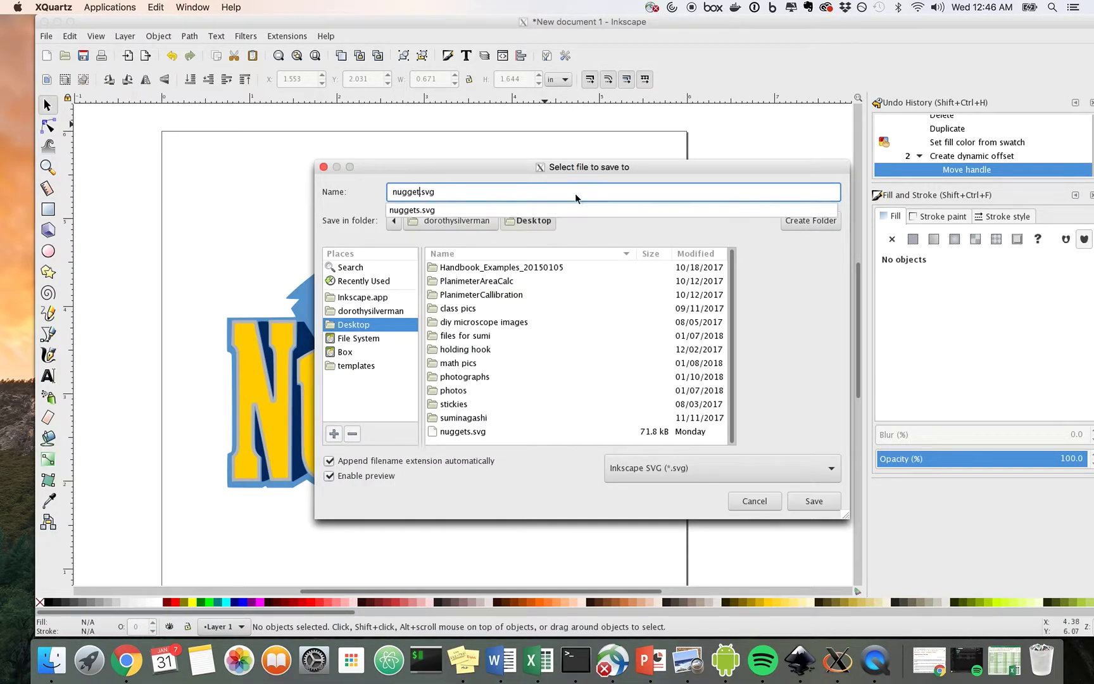
pyautogui.write('er2')
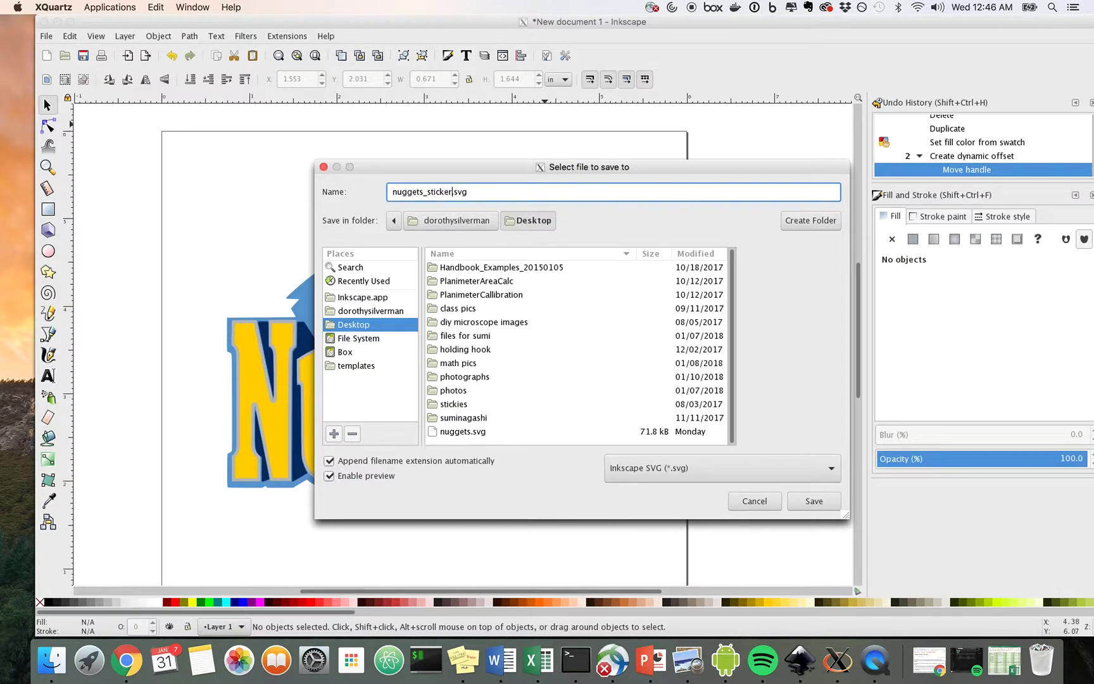
pyautogui.press('Return')
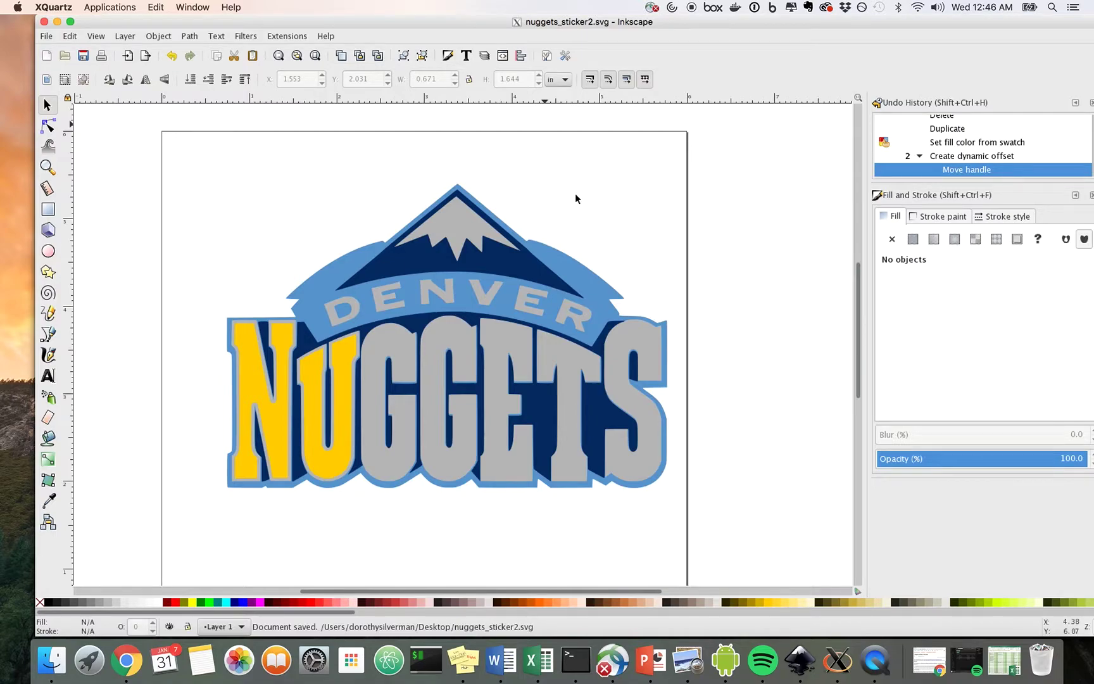
# Duplicate the first grey G of NUGGETS in place and fill the copy with the yellow ffcc00.
pyautogui.click(391, 345)
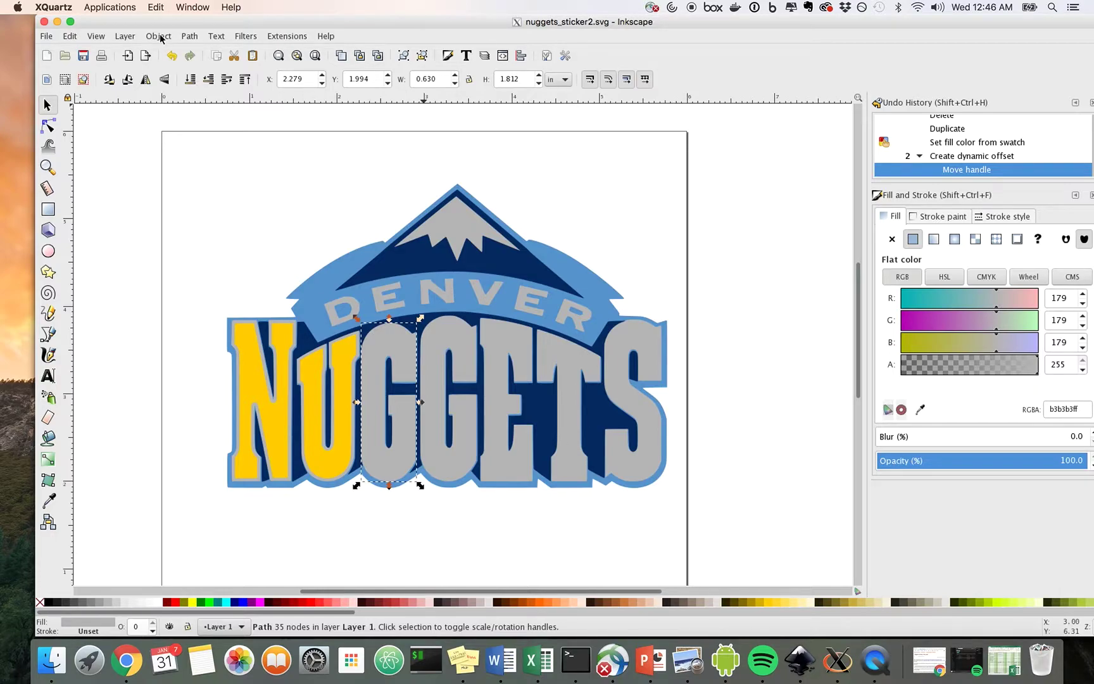
pyautogui.hotkey('ctrl', 'd')
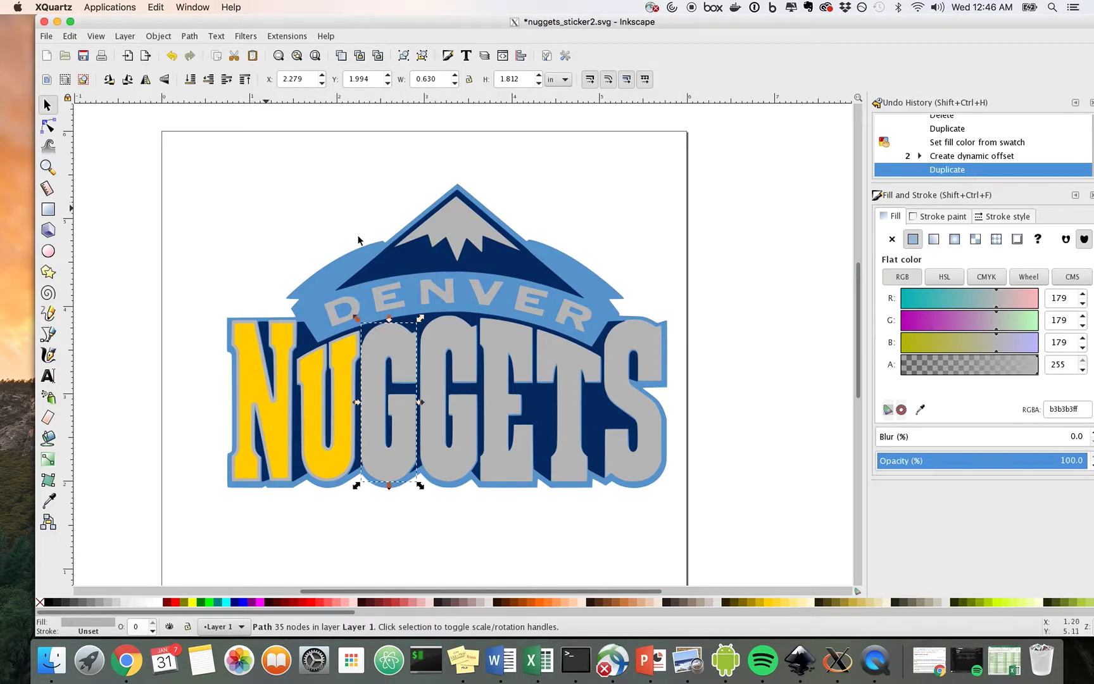
pyautogui.click(763, 603)
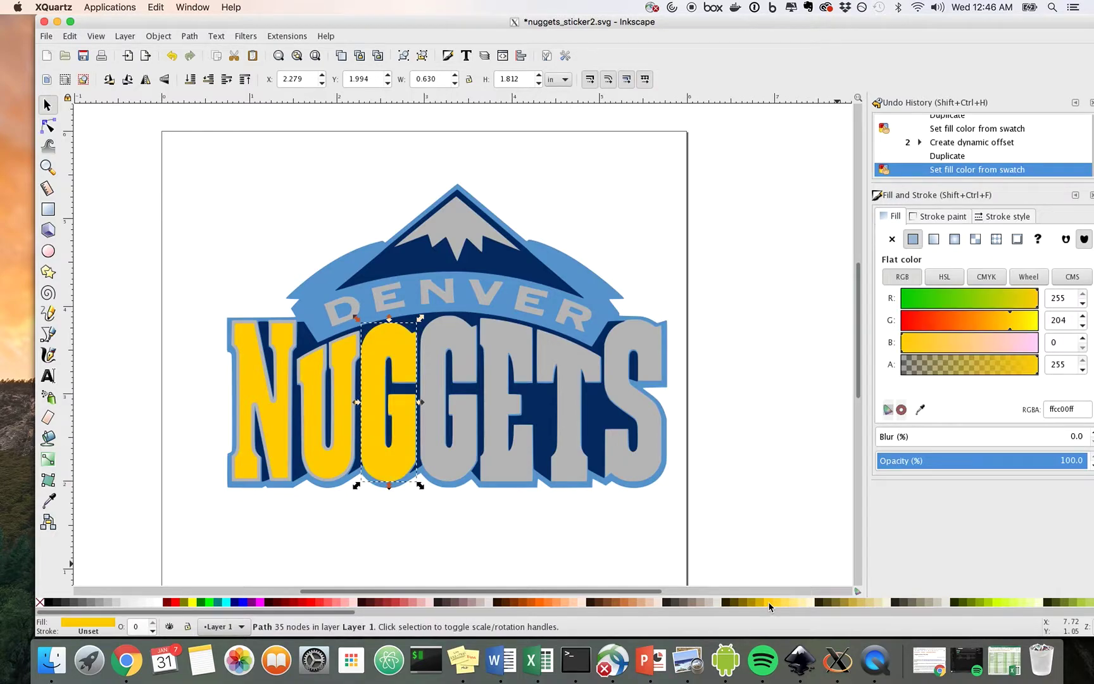
# Apply a dynamic offset to the yellow first G and shrink it inward, leaving a thin grey border.
pyautogui.click(190, 36)
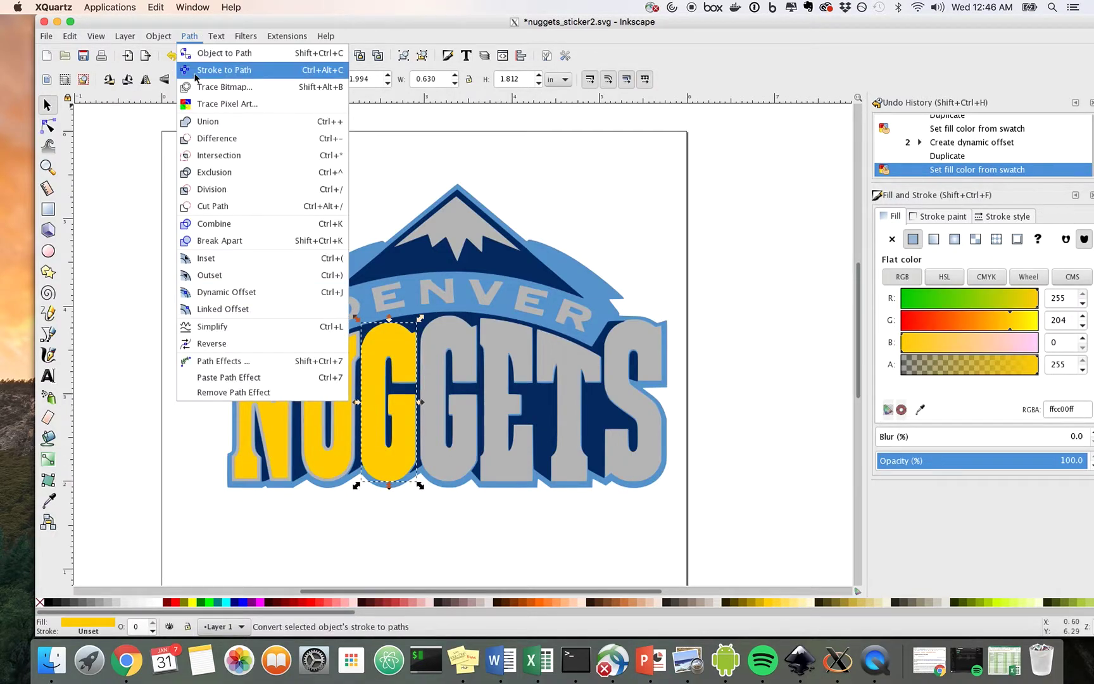
pyautogui.click(229, 295)
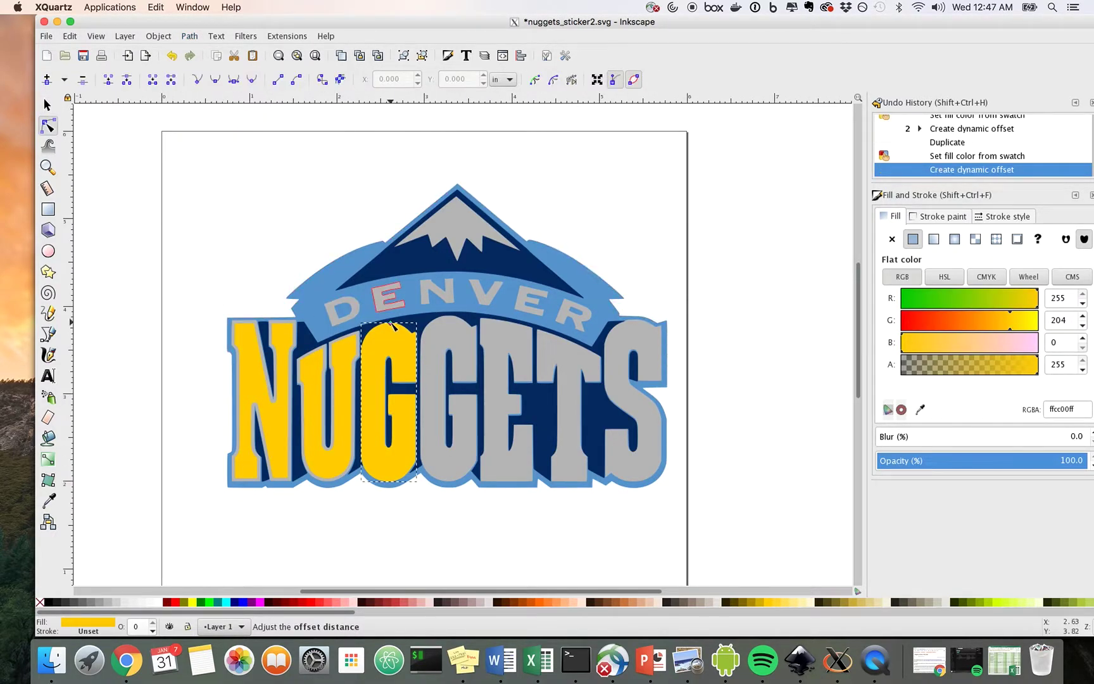
pyautogui.moveTo(390, 324); pyautogui.dragTo(391, 326)
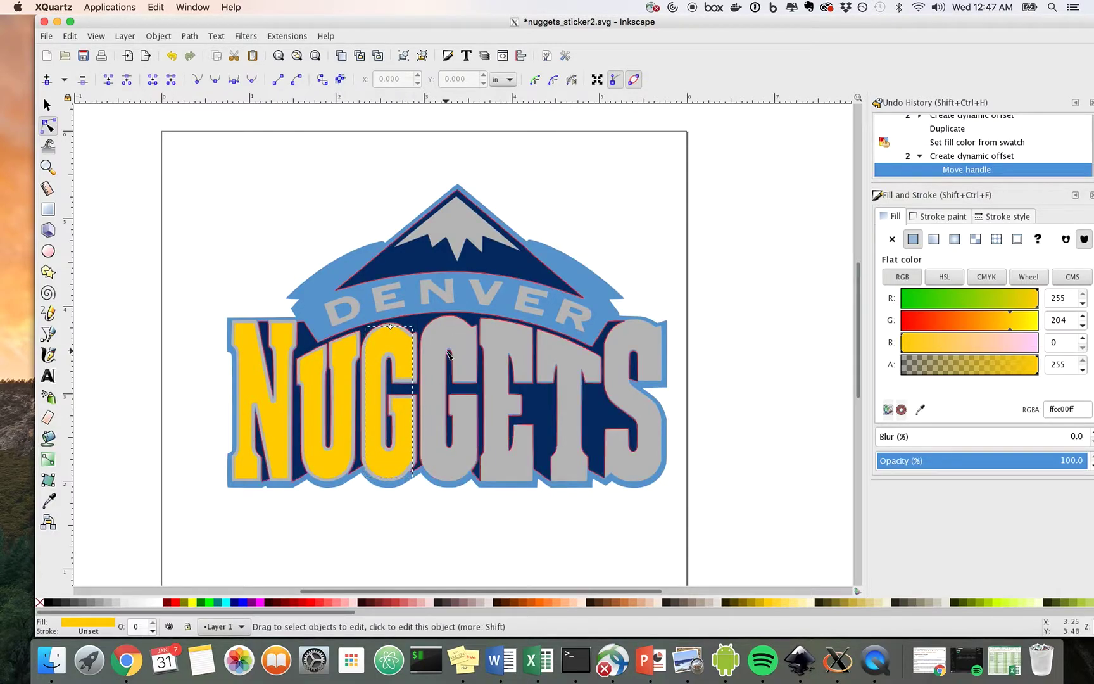
pyautogui.click(47, 105)
# Save the file and create an in-place copy of the second grey G of NUGGETS filled with the yellow ffcc00.
pyautogui.click(457, 331)
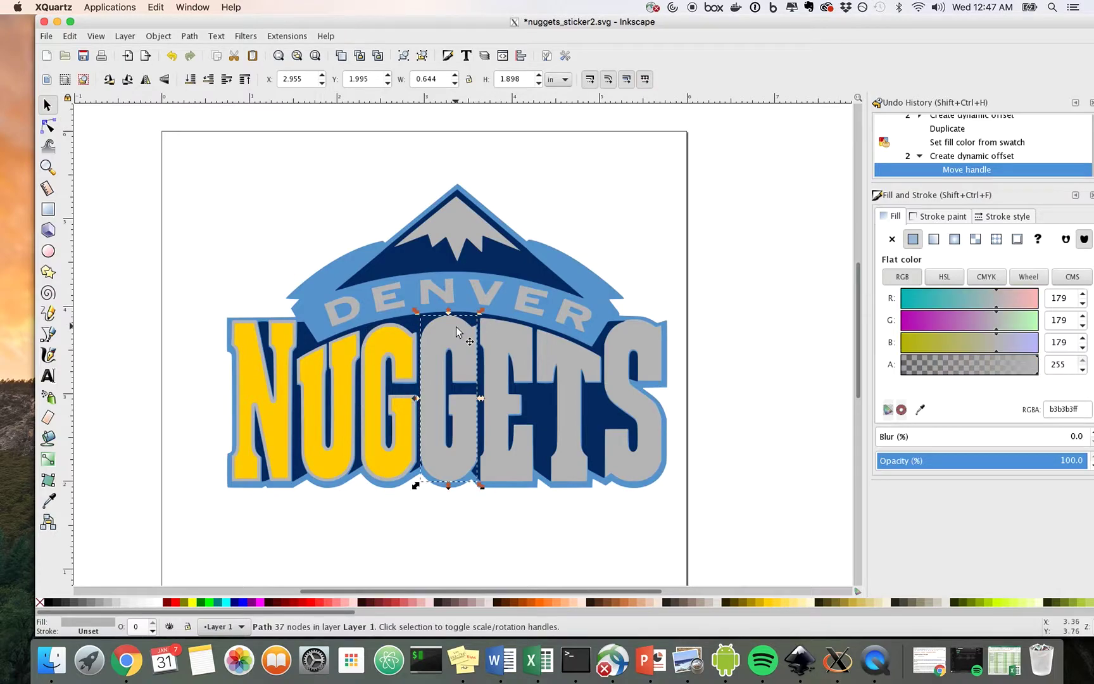
pyautogui.hotkey('ctrl', 's')
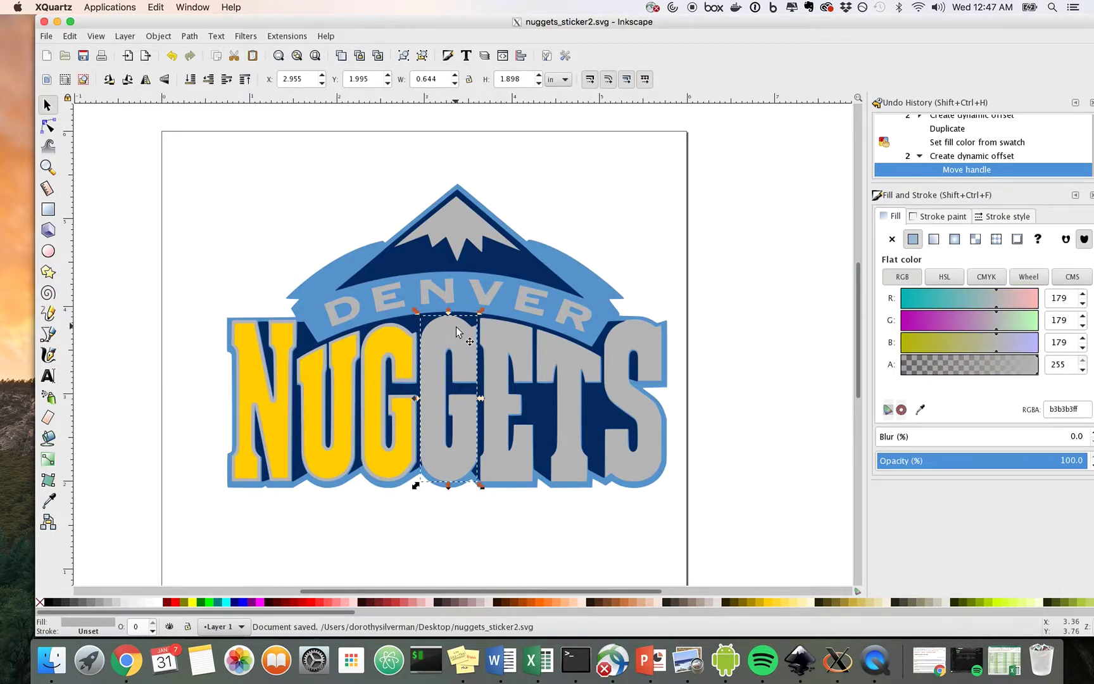
pyautogui.hotkey('ctrl', 'd')
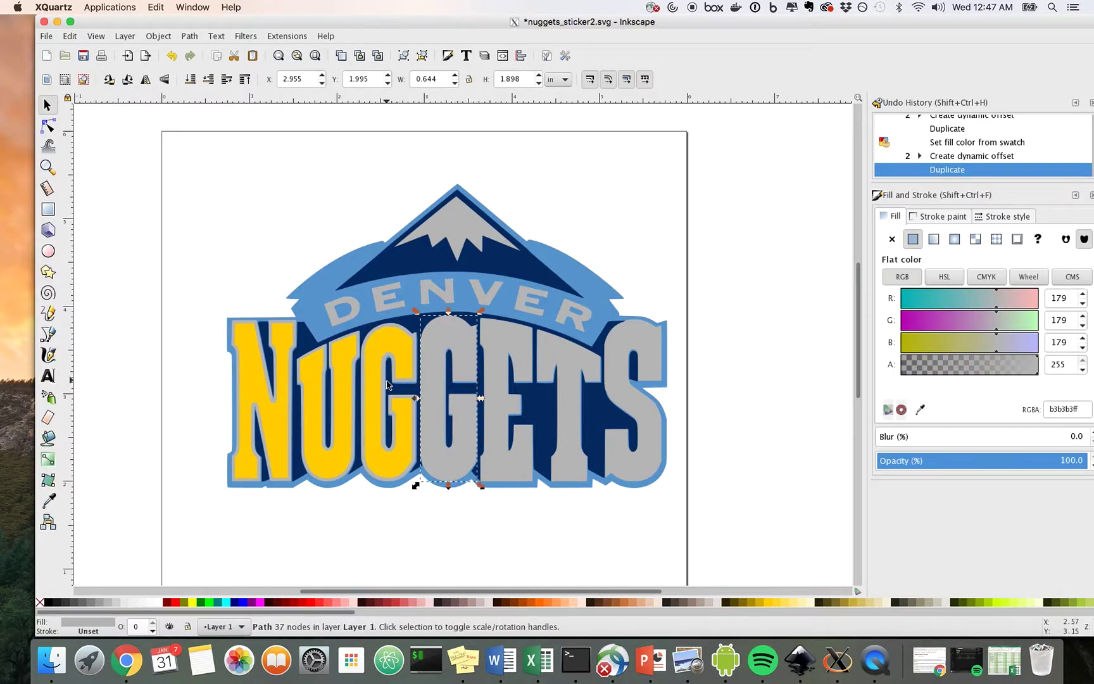
pyautogui.click(768, 603)
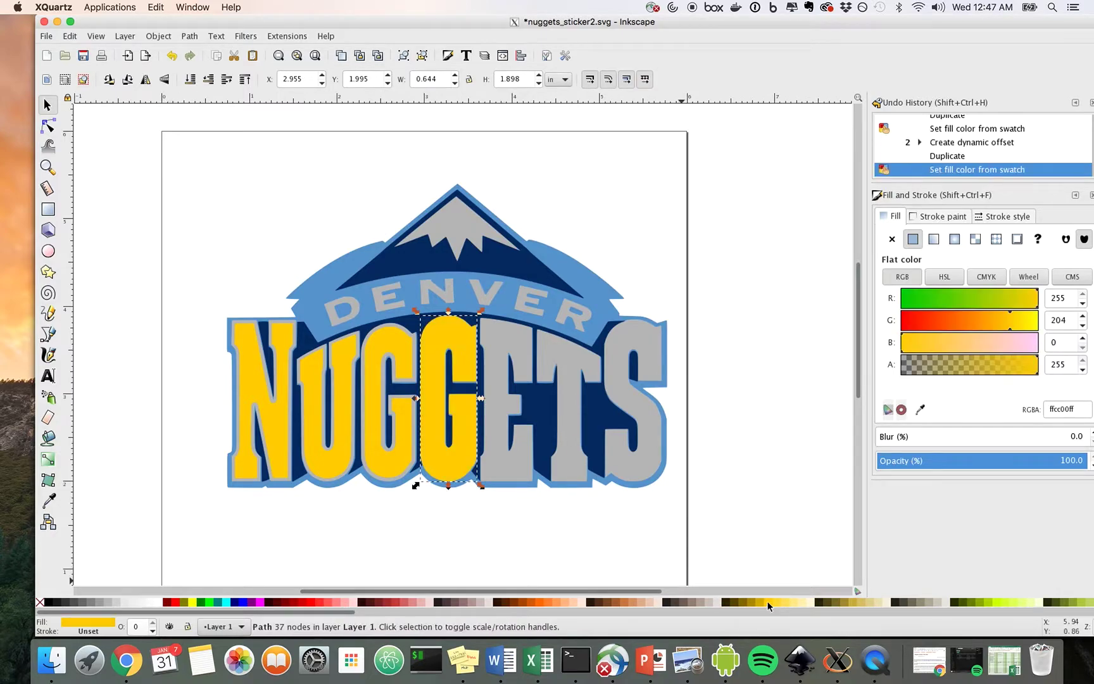
# Apply a dynamic offset to the yellow second G and shrink it inward, leaving a thin grey border.
pyautogui.click(189, 40)
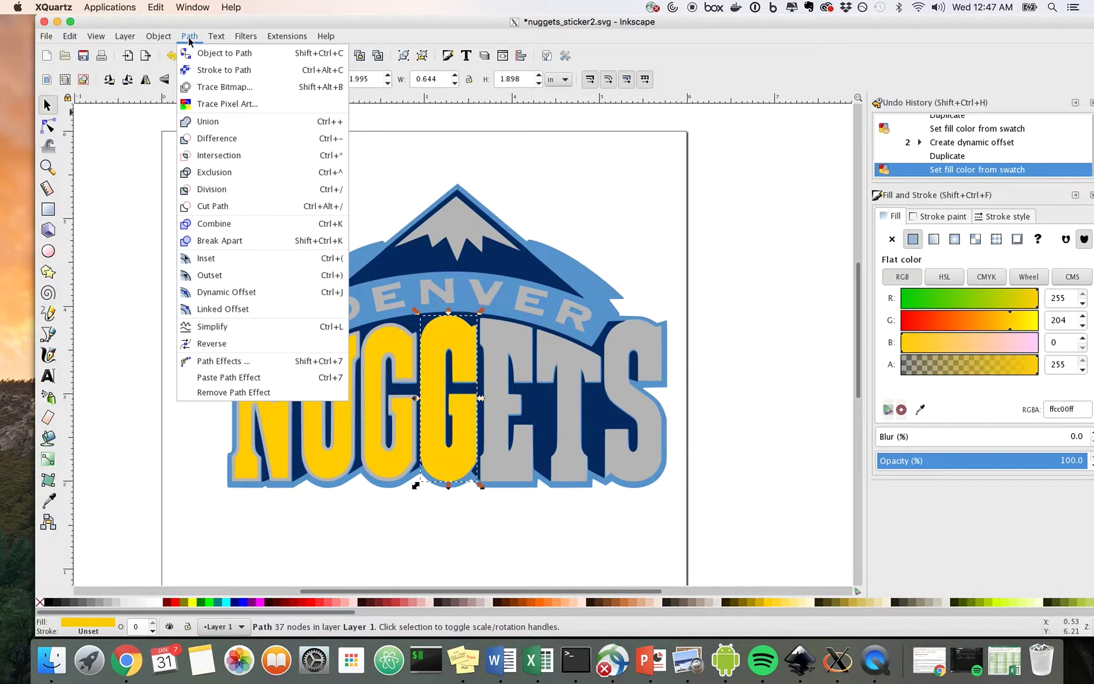
pyautogui.click(227, 291)
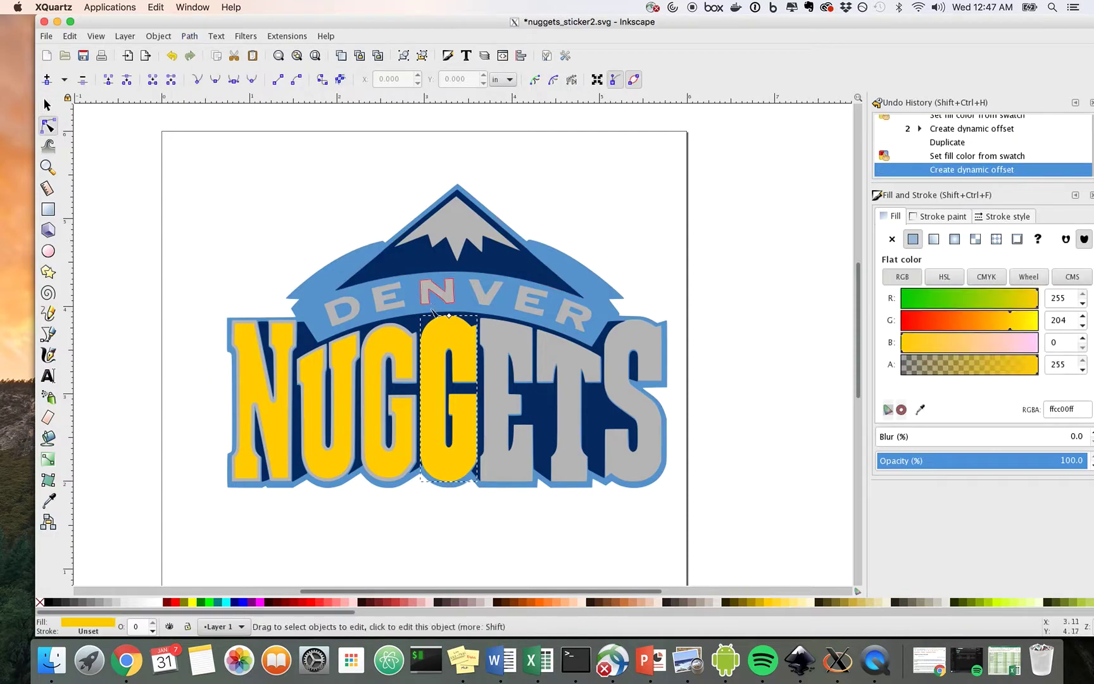
pyautogui.moveTo(453, 320); pyautogui.dragTo(449, 319)
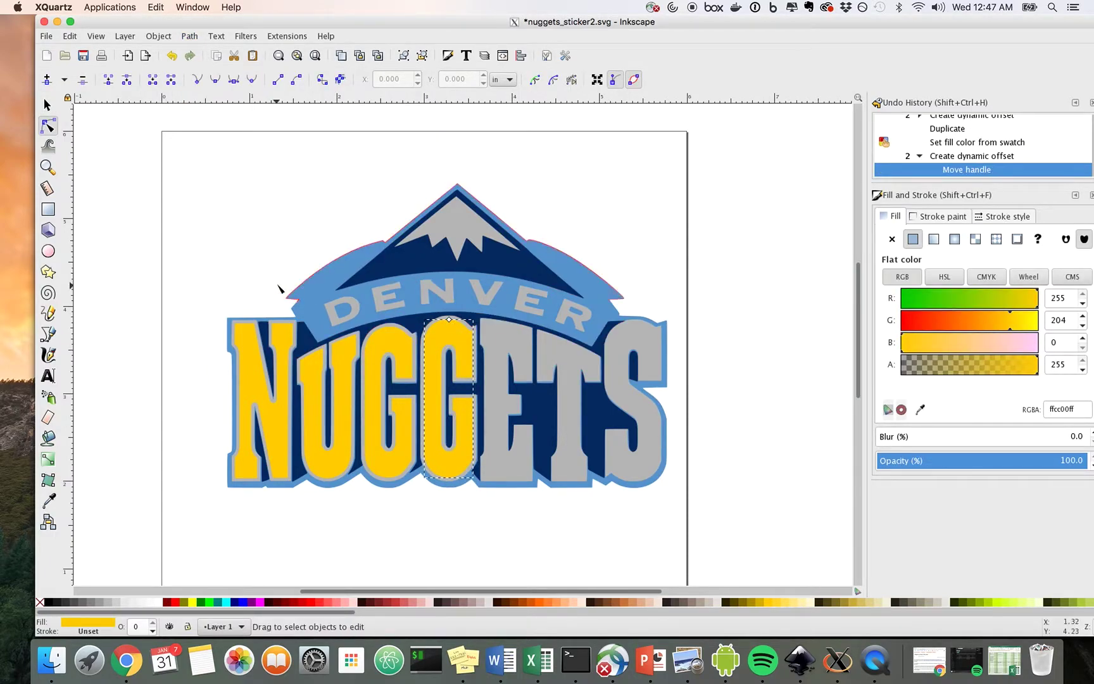
pyautogui.click(239, 277)
pyautogui.press('s')
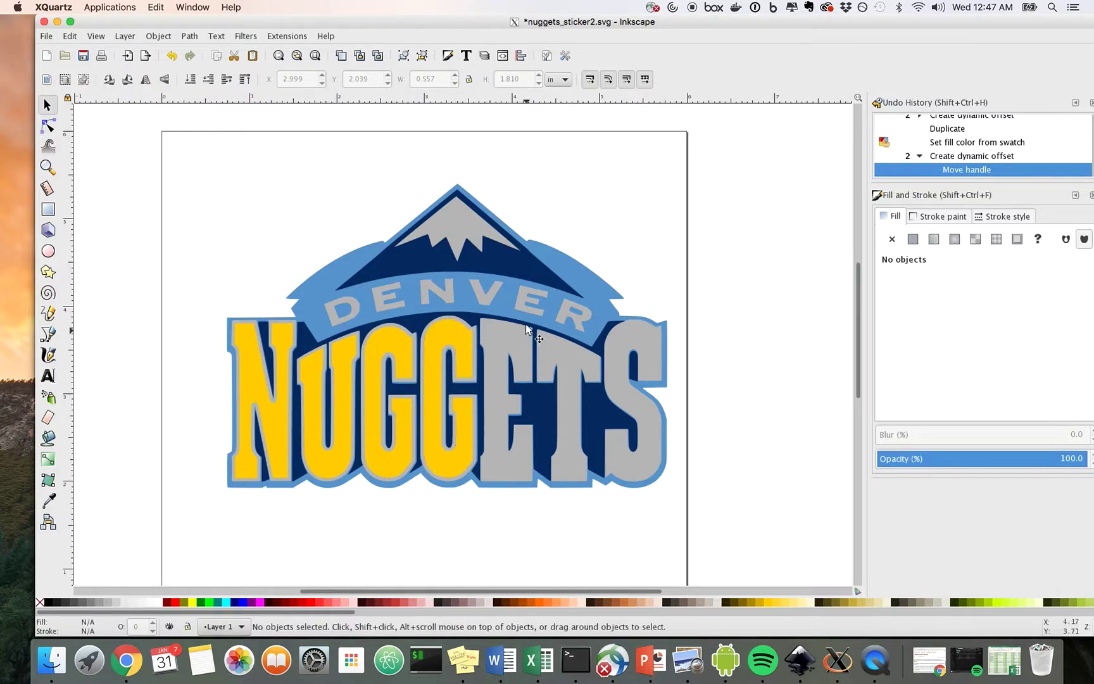
# Duplicate the grey E of NUGGETS in place and fill the copy with the yellow ffcc00.
pyautogui.click(512, 336)
pyautogui.hotkey('ctrl', 'd')
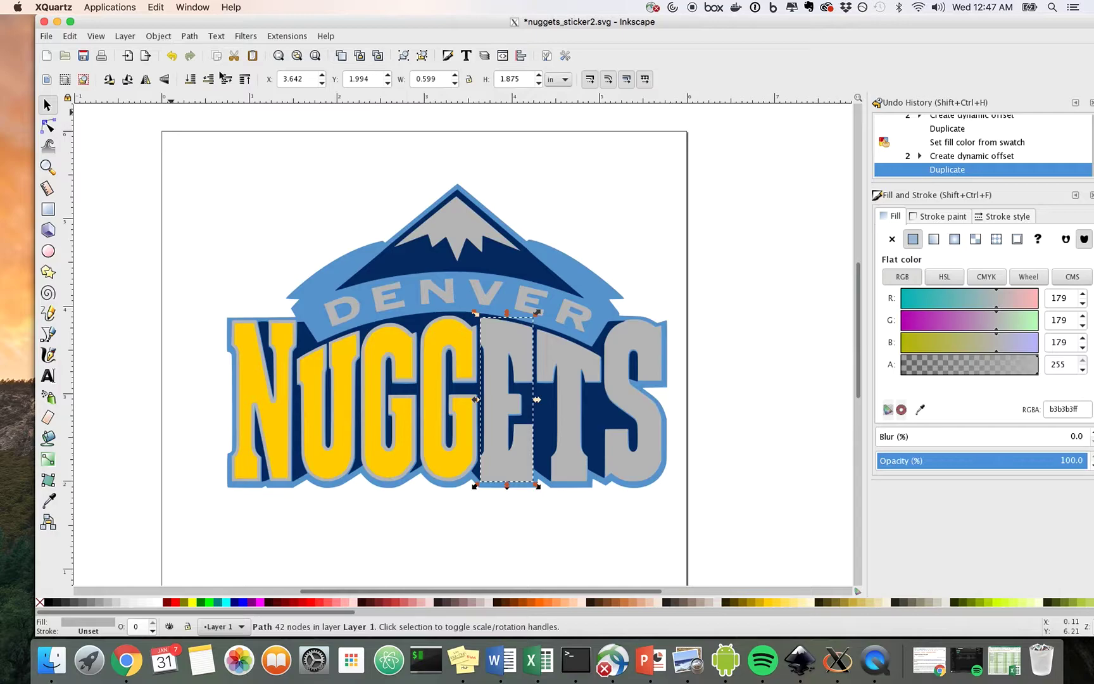
pyautogui.click(771, 602)
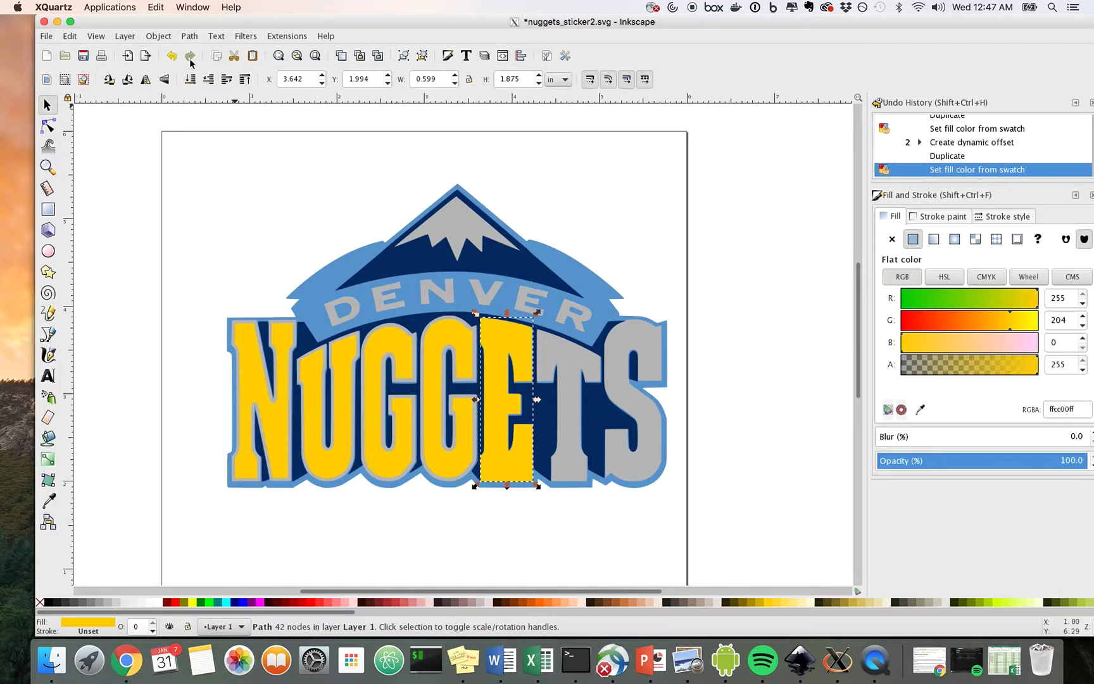
# Try shrinking the yellow E inward with a dynamic offset, and undo the inset.
pyautogui.click(172, 40)
pyautogui.moveTo(189, 36)
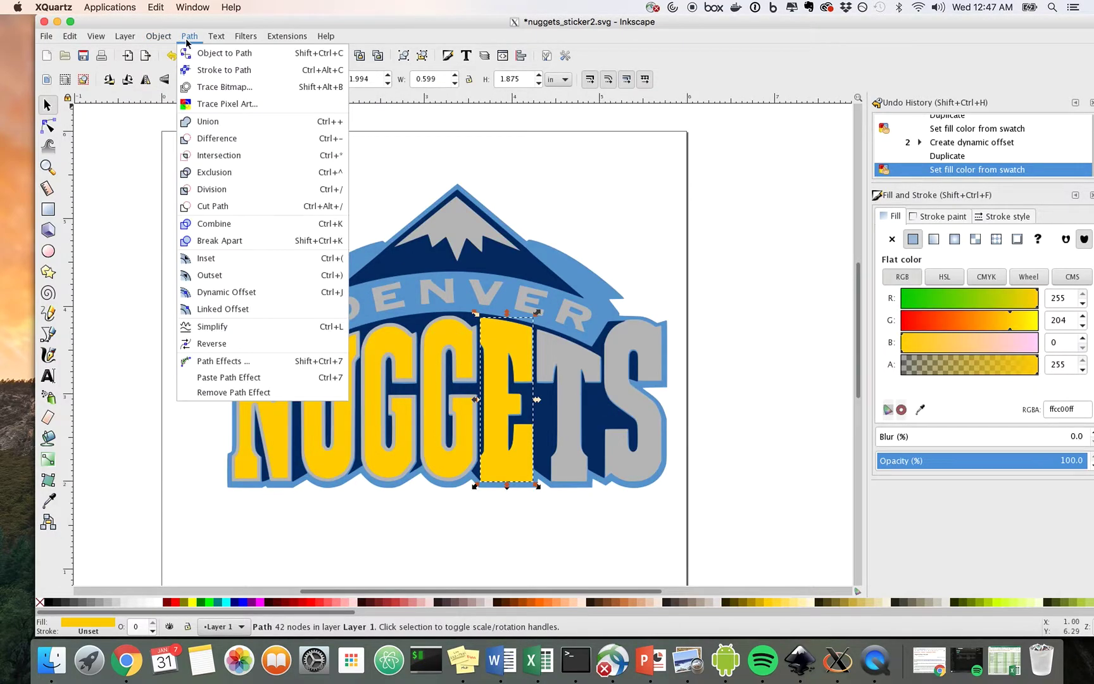
pyautogui.click(235, 298)
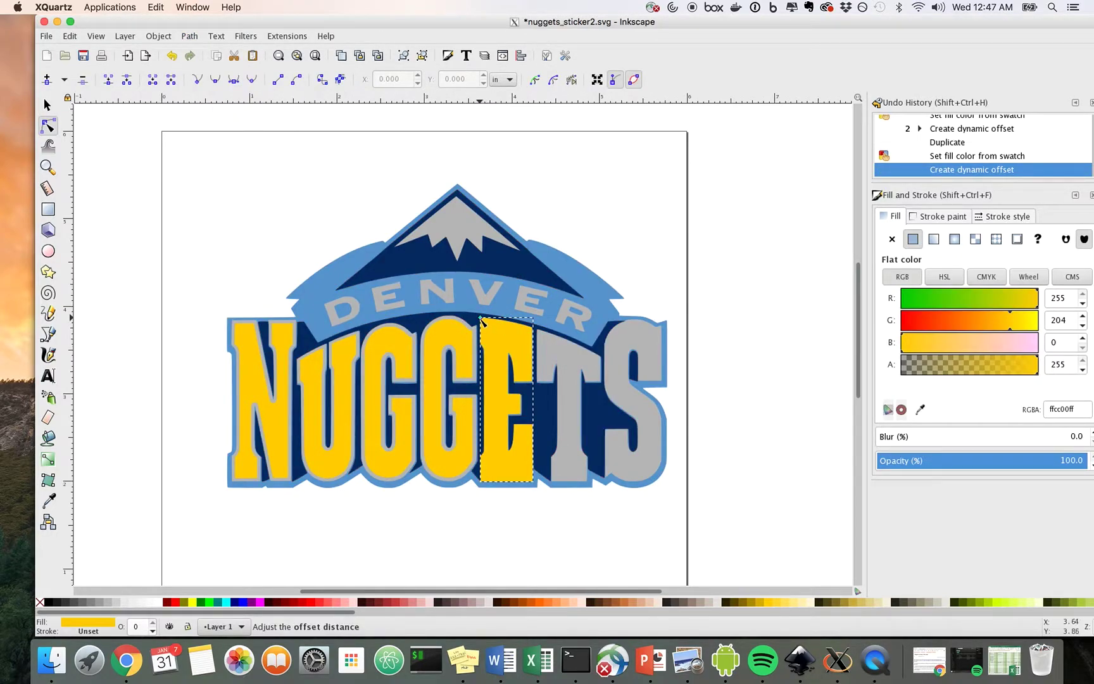
pyautogui.moveTo(482, 321); pyautogui.dragTo(485, 327)
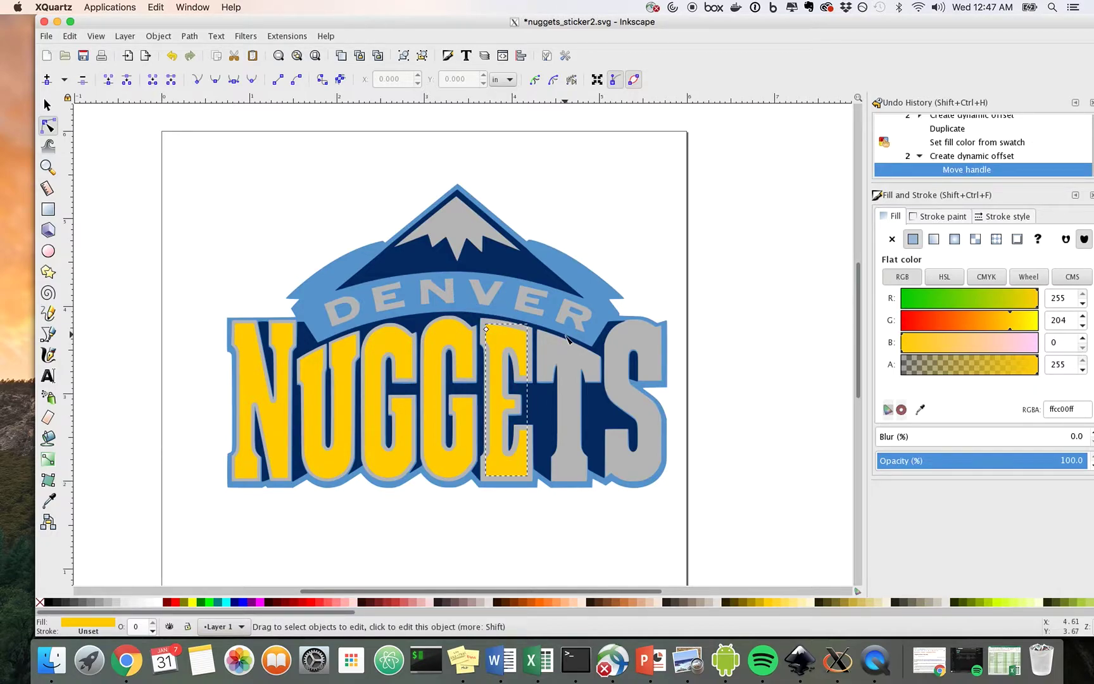
pyautogui.press('z')
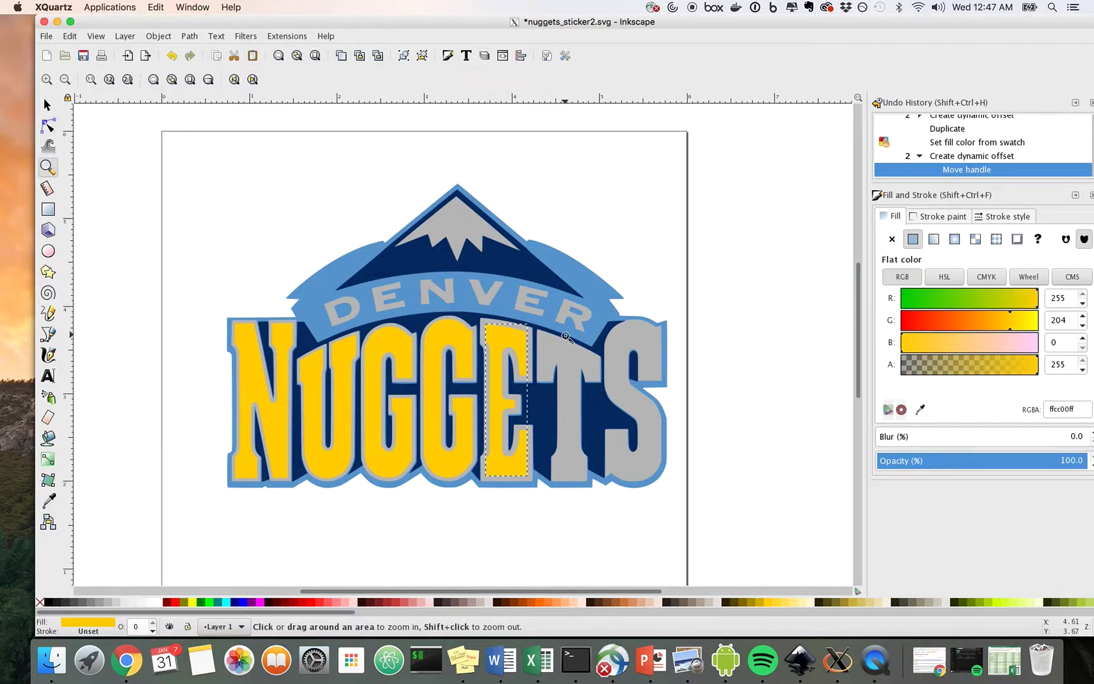
pyautogui.hotkey('ctrl', 'z')
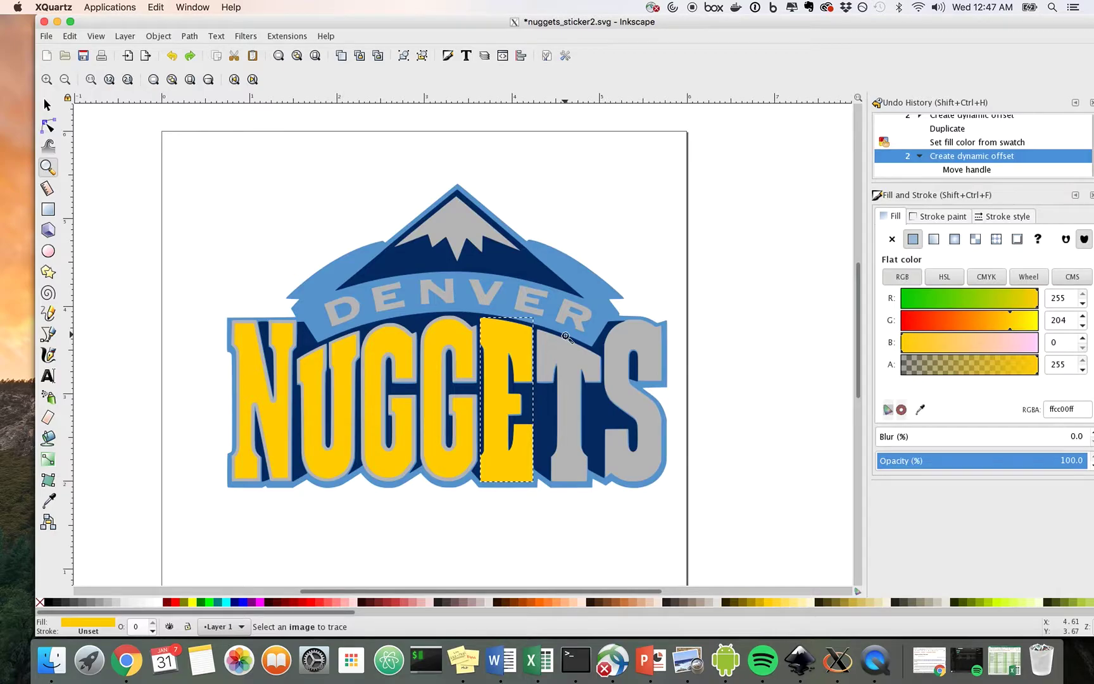
# Apply a dynamic offset to the yellow E and shrink it inward to leave a thin grey border matching the G's.
pyautogui.click(46, 105)
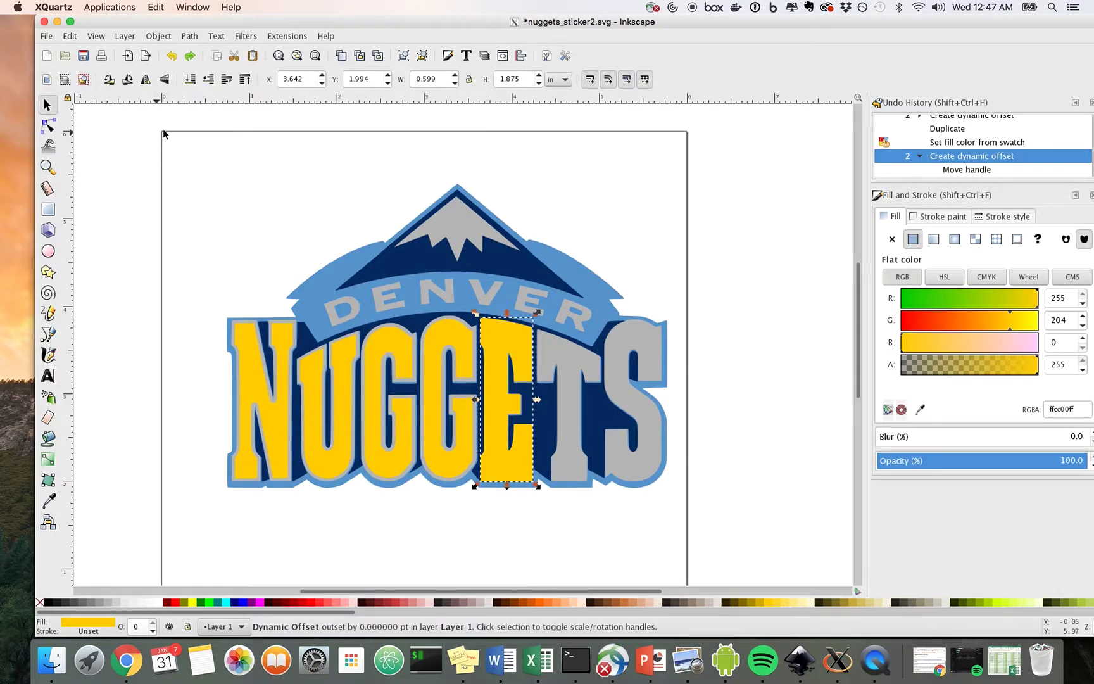
pyautogui.click(166, 37)
pyautogui.moveTo(188, 38)
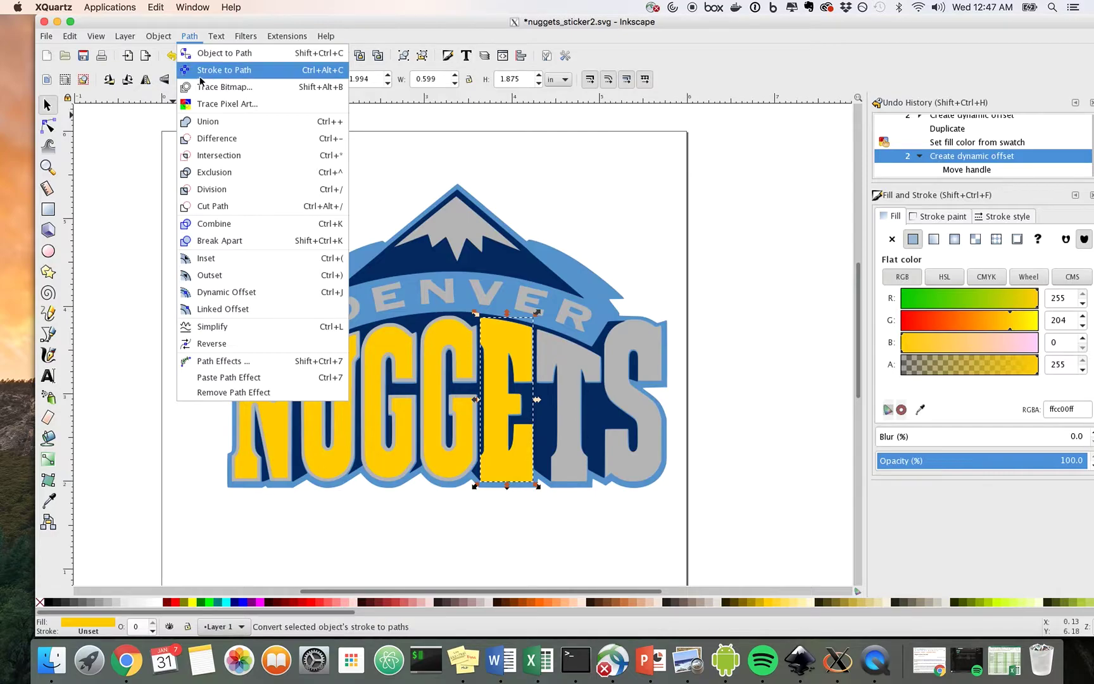
pyautogui.click(228, 292)
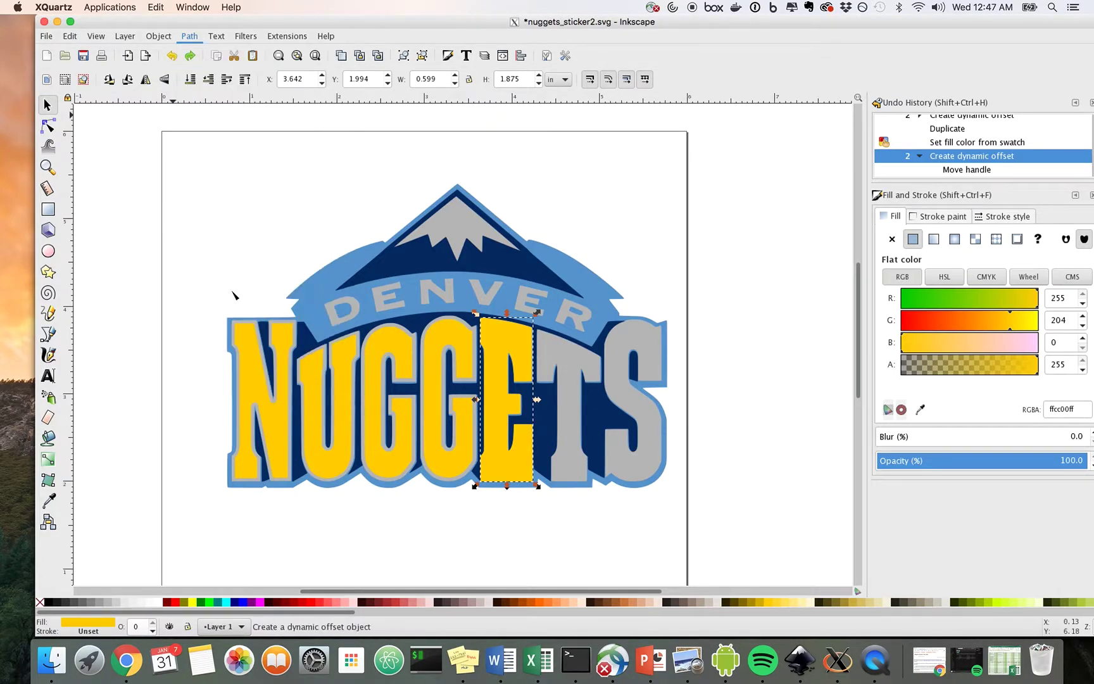
pyautogui.scroll(5, 467, 283)
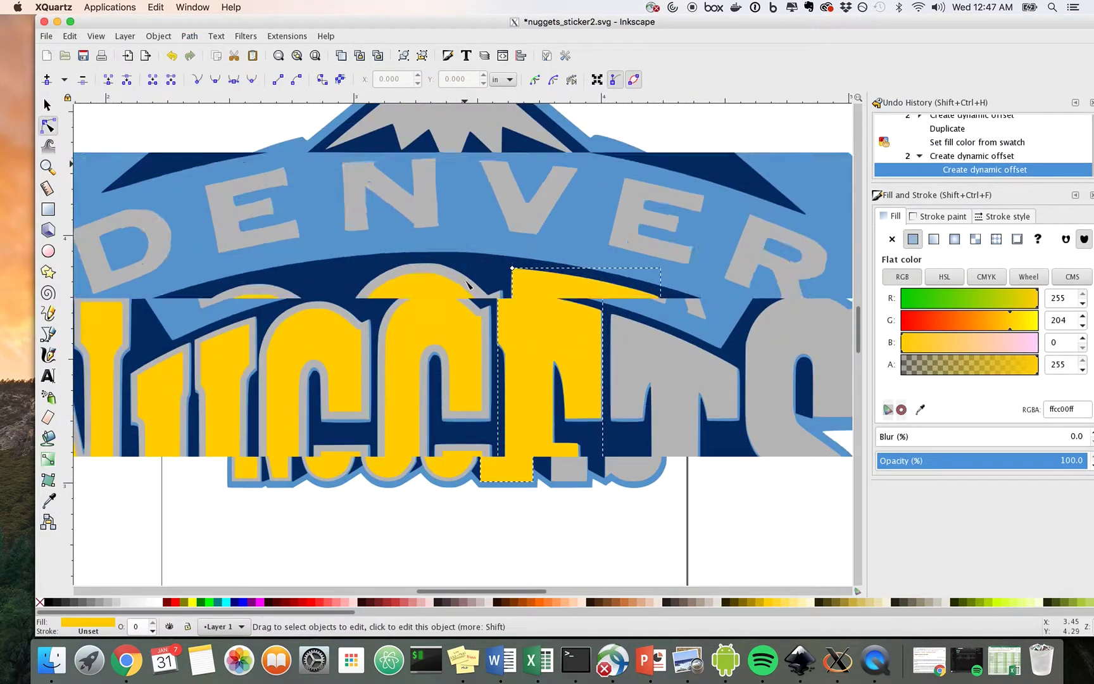
pyautogui.hscroll(3, 467, 284)
pyautogui.scroll(2, 467, 284)
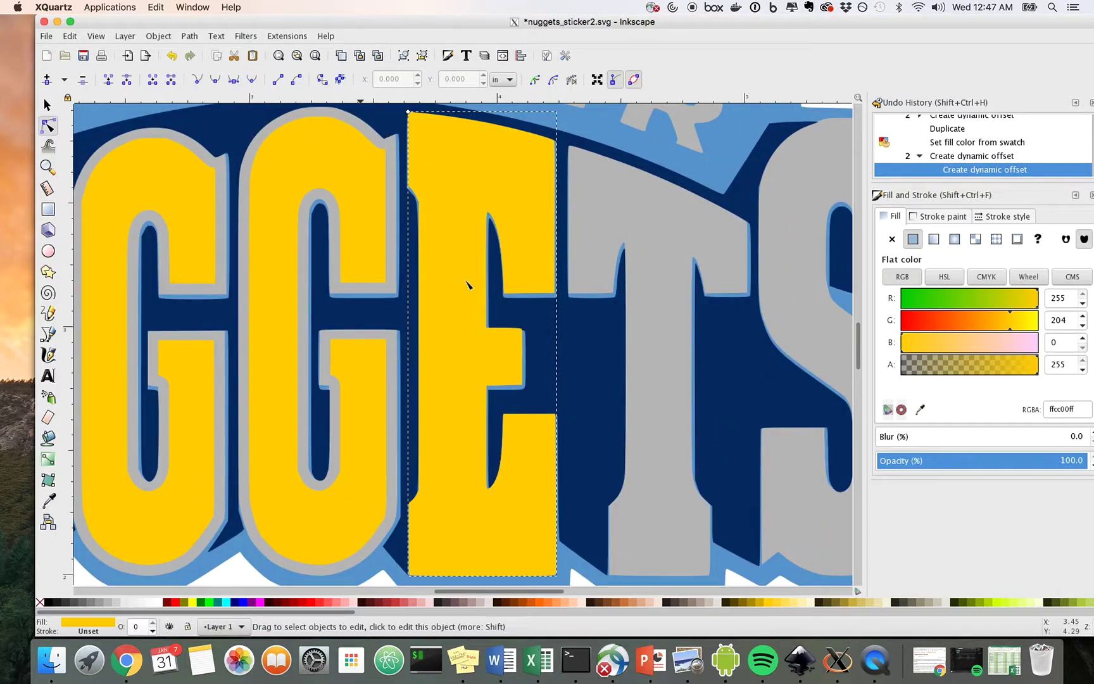
pyautogui.hscroll(-1, 467, 284)
pyautogui.scroll(3, 467, 284)
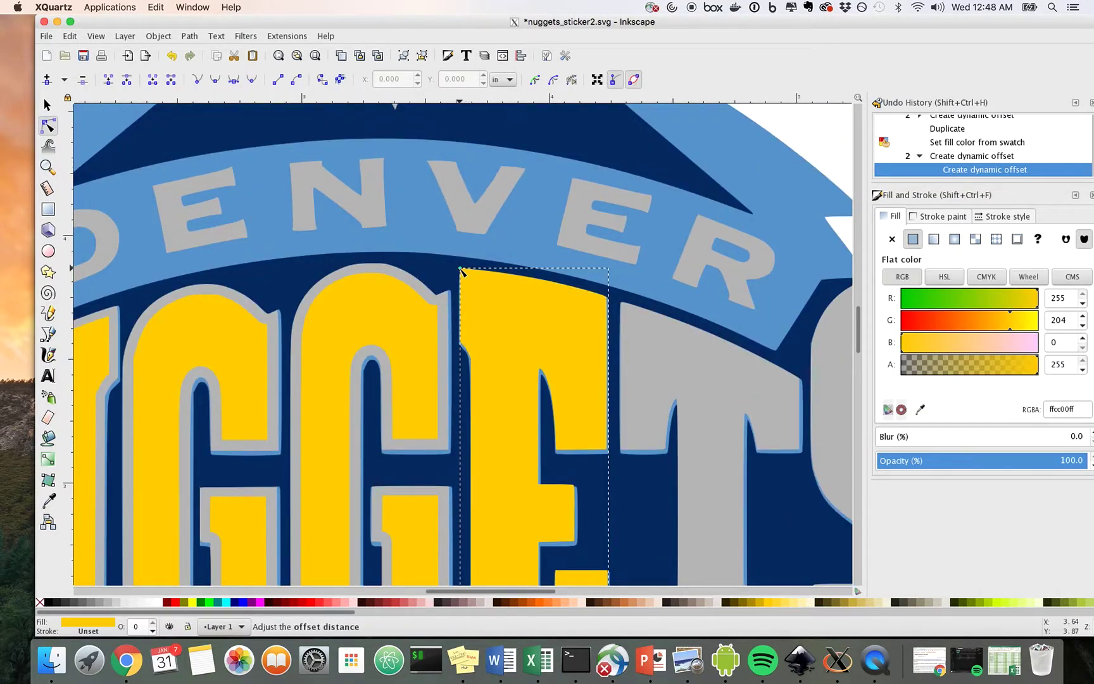
pyautogui.moveTo(462, 271); pyautogui.dragTo(471, 293)
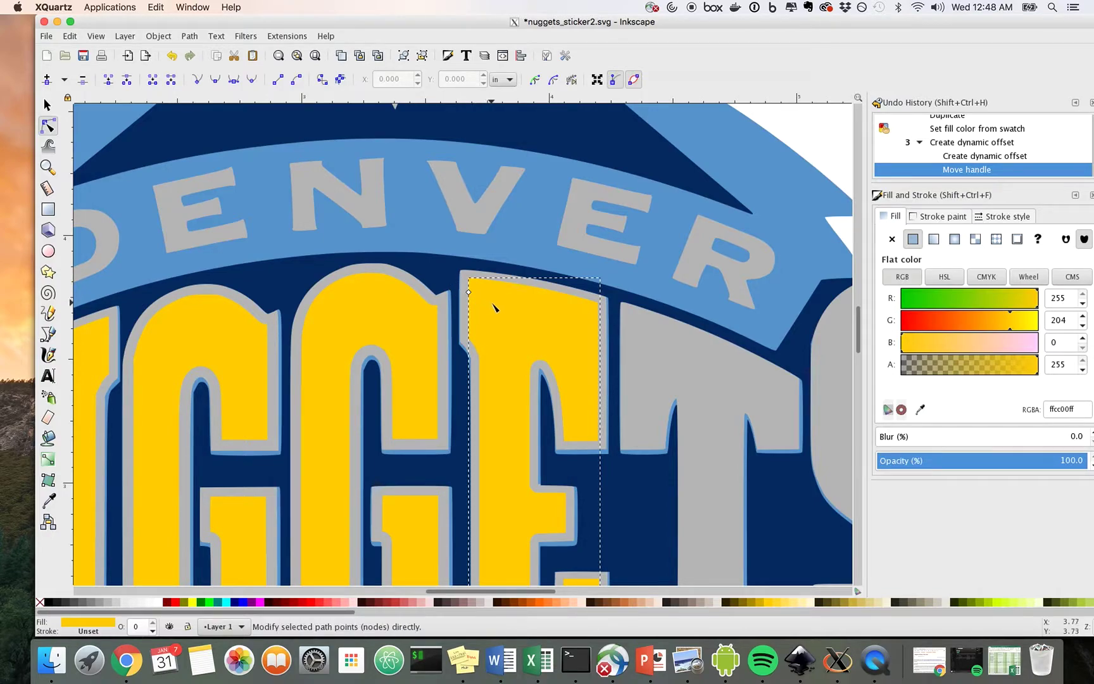
# Create an in-place copy of the grey T of NUGGETS and fill it with the yellow ffcc00.
pyautogui.scroll(-4, 484, 299)
pyautogui.hscroll(6, 484, 299)
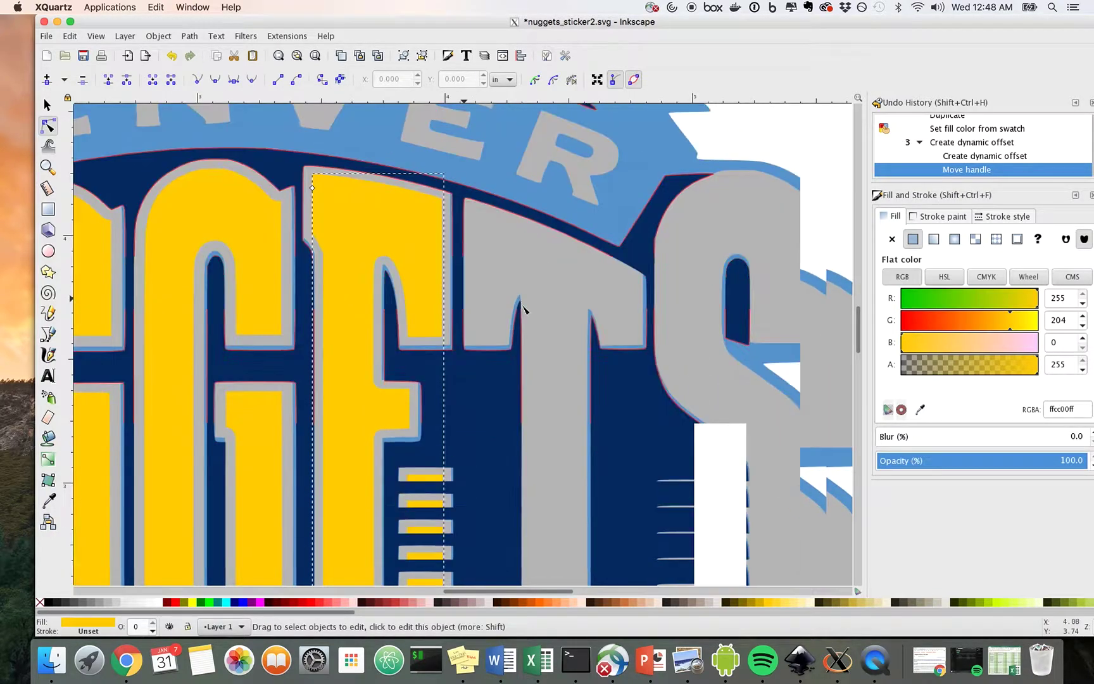
pyautogui.click(49, 112)
pyautogui.click(524, 306)
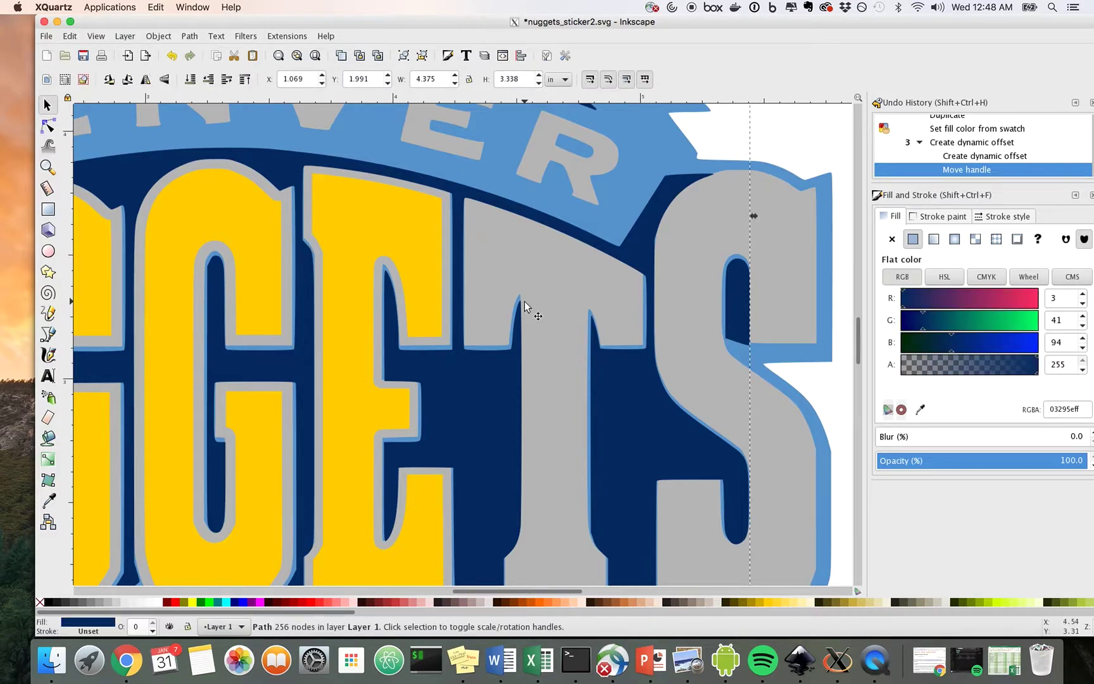
pyautogui.click(495, 288)
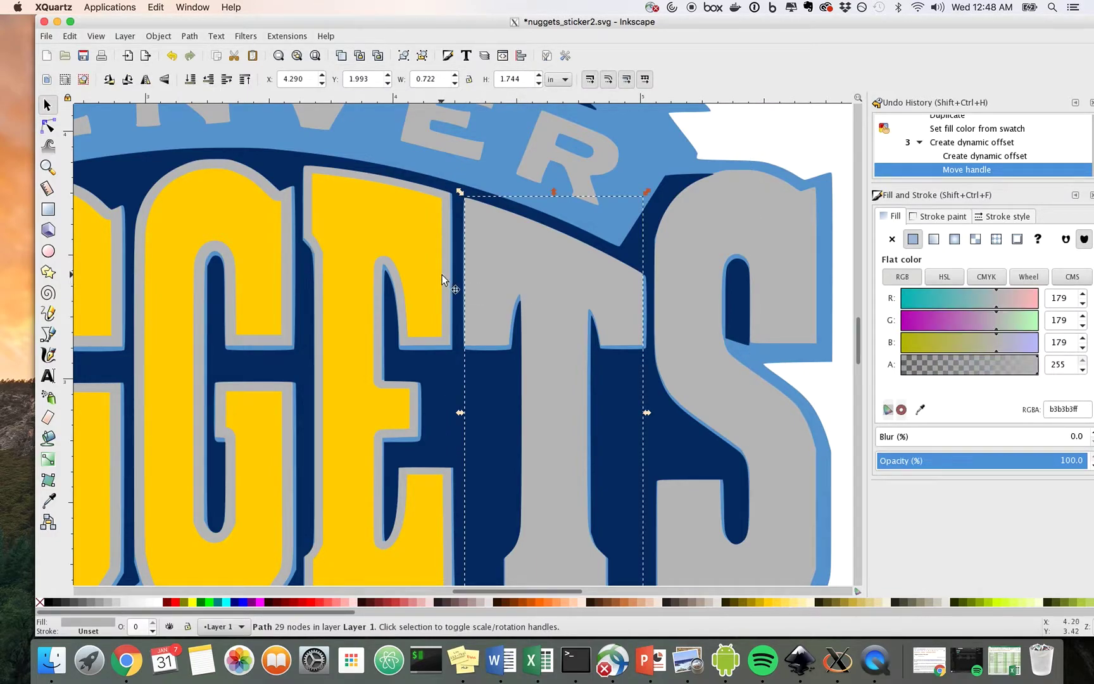
pyautogui.press('-')
pyautogui.press('-')
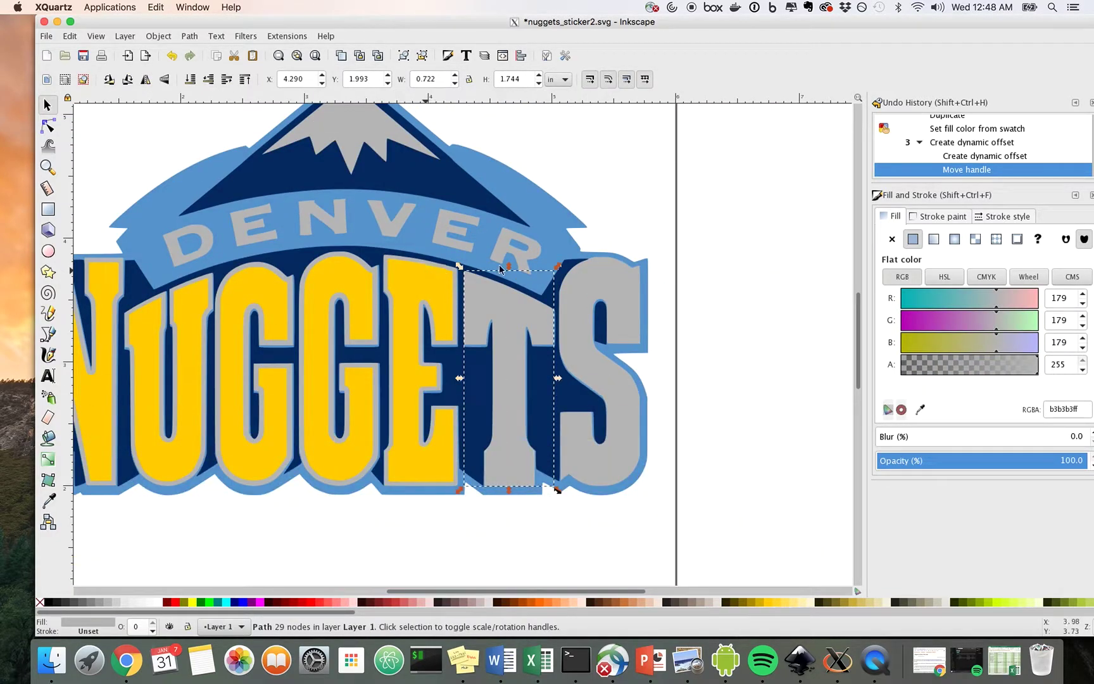
pyautogui.hotkey('ctrl', 'd')
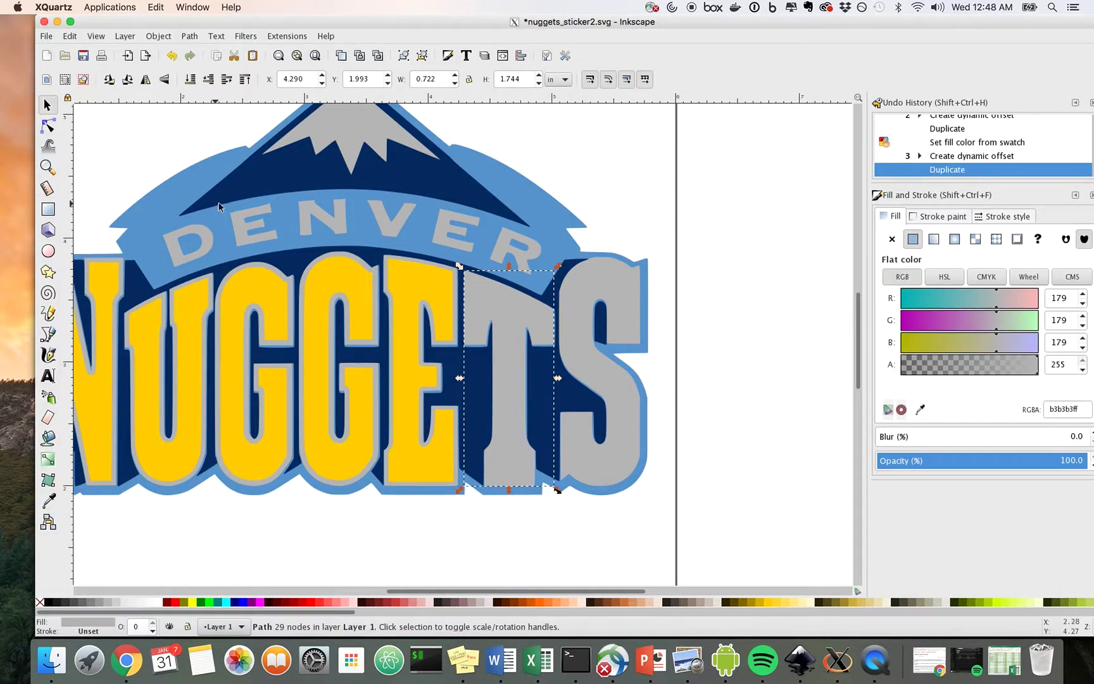
pyautogui.click(753, 602)
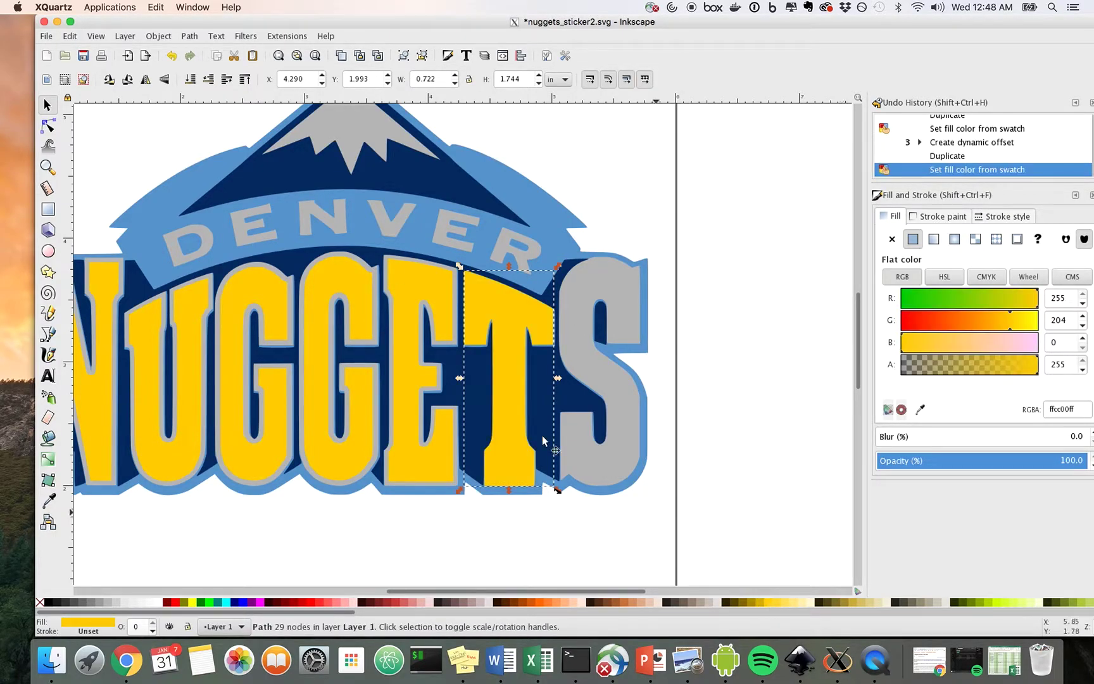
# Apply a dynamic offset to the yellow T and inset it by about 0.73 pt, leaving a thin grey border.
pyautogui.click(157, 37)
pyautogui.moveTo(185, 38)
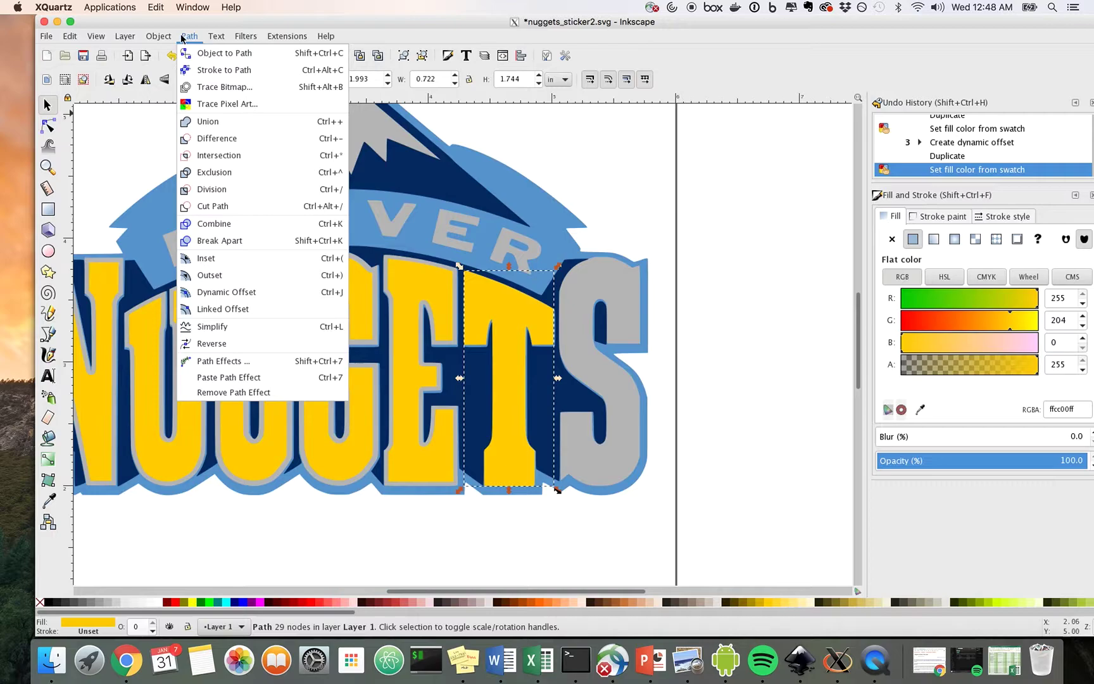
pyautogui.click(244, 291)
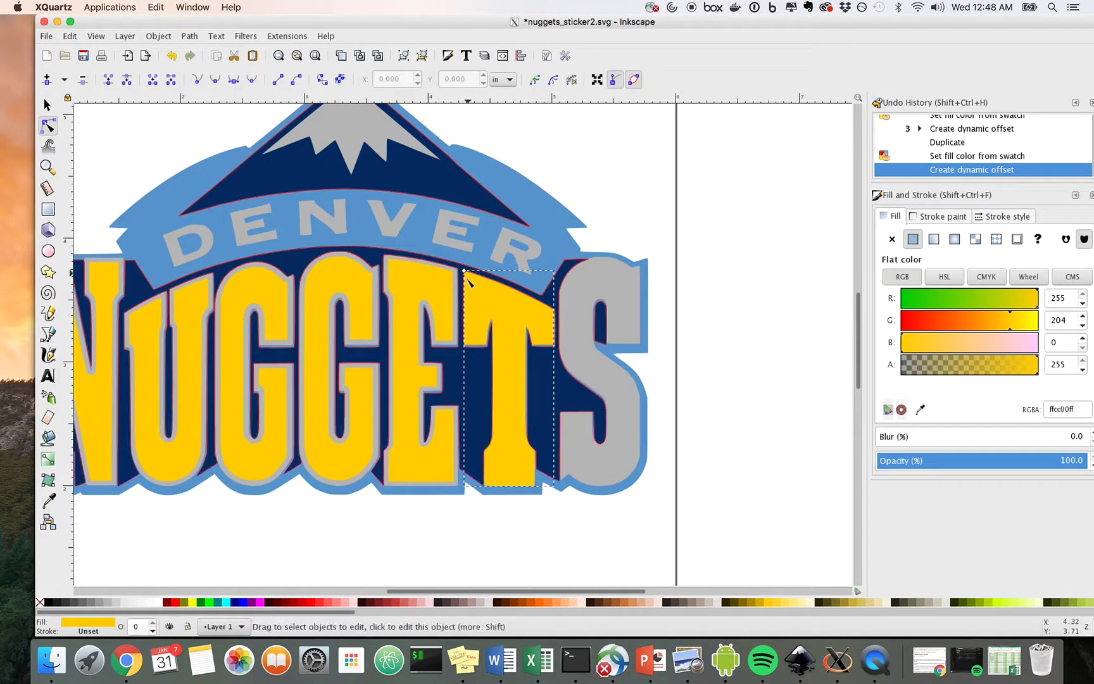
pyautogui.press('+')
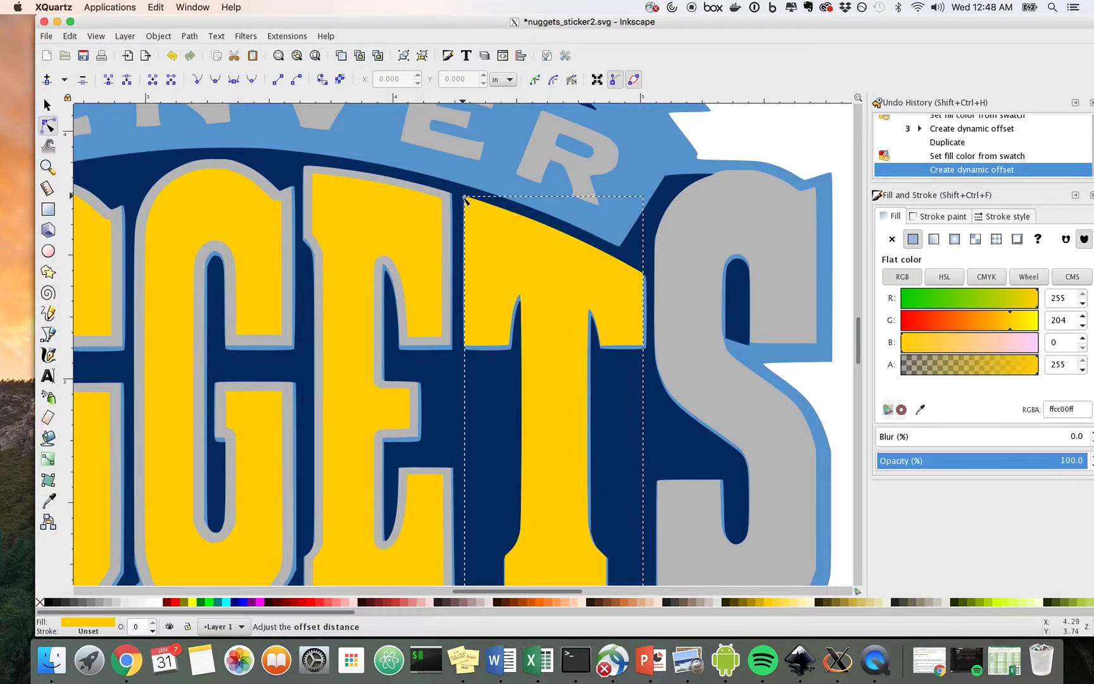
pyautogui.moveTo(467, 198); pyautogui.dragTo(473, 214)
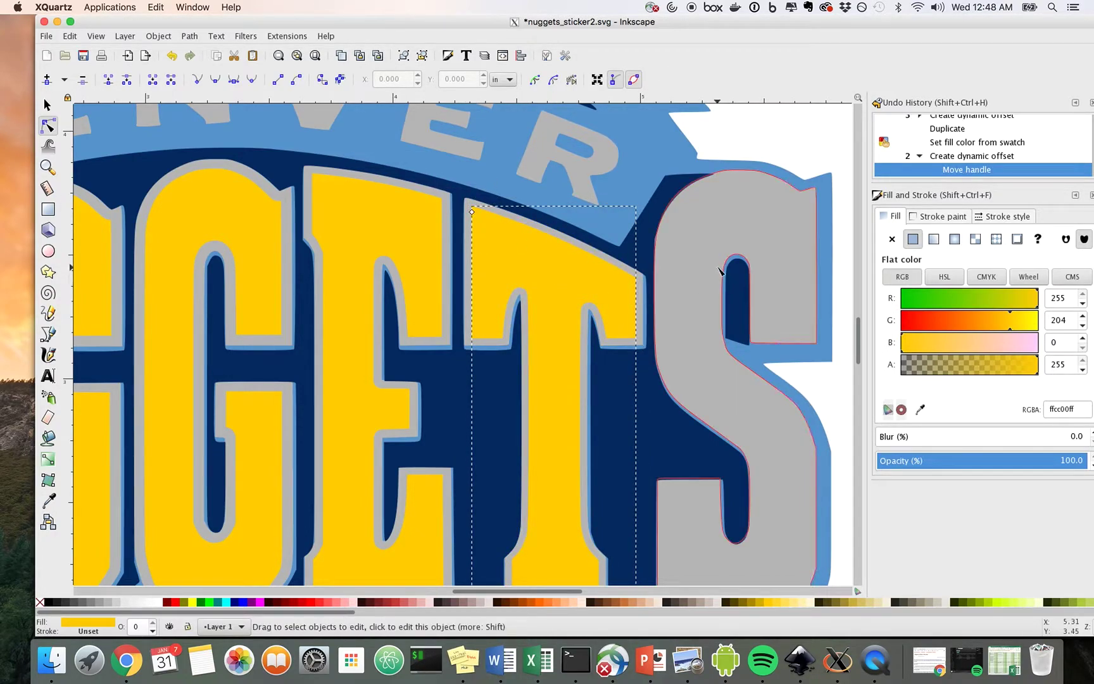
pyautogui.click(47, 104)
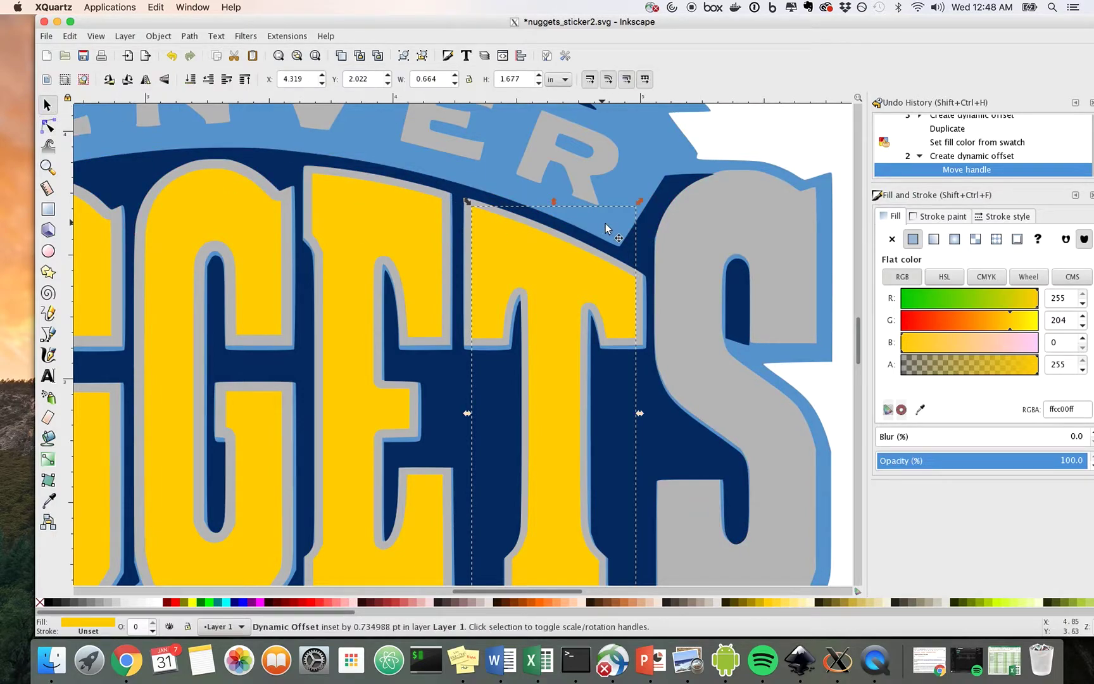
# Duplicate the grey S of NUGGETS in place and fill the copy with the yellow ffcc00.
pyautogui.click(668, 231)
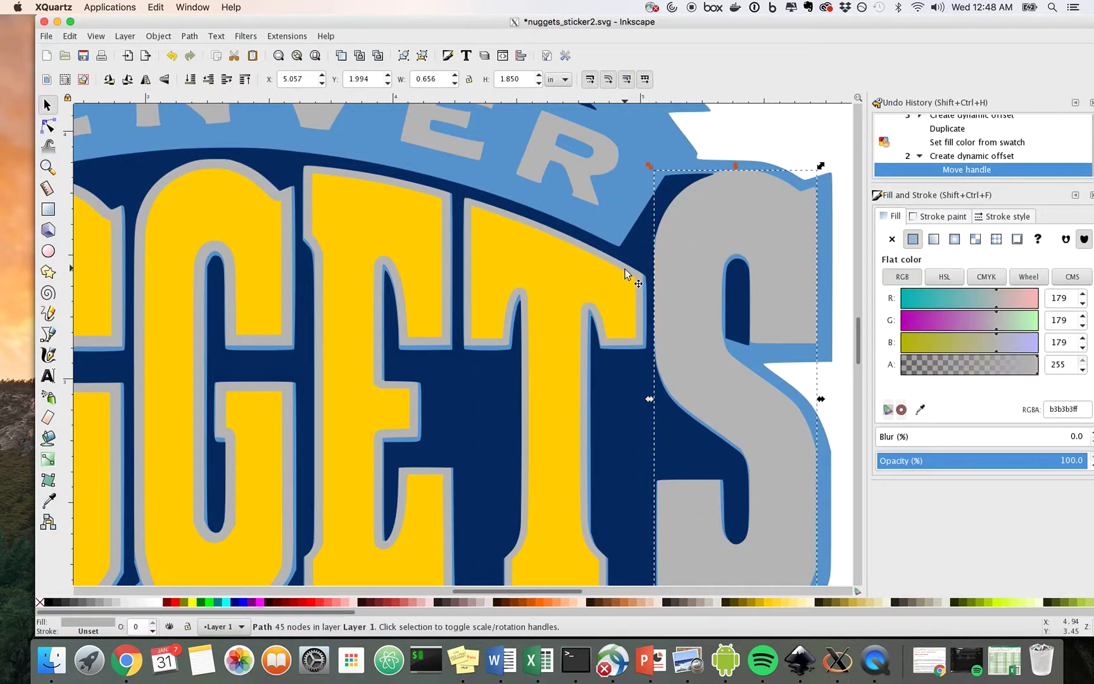
pyautogui.hotkey('ctrl', 'd')
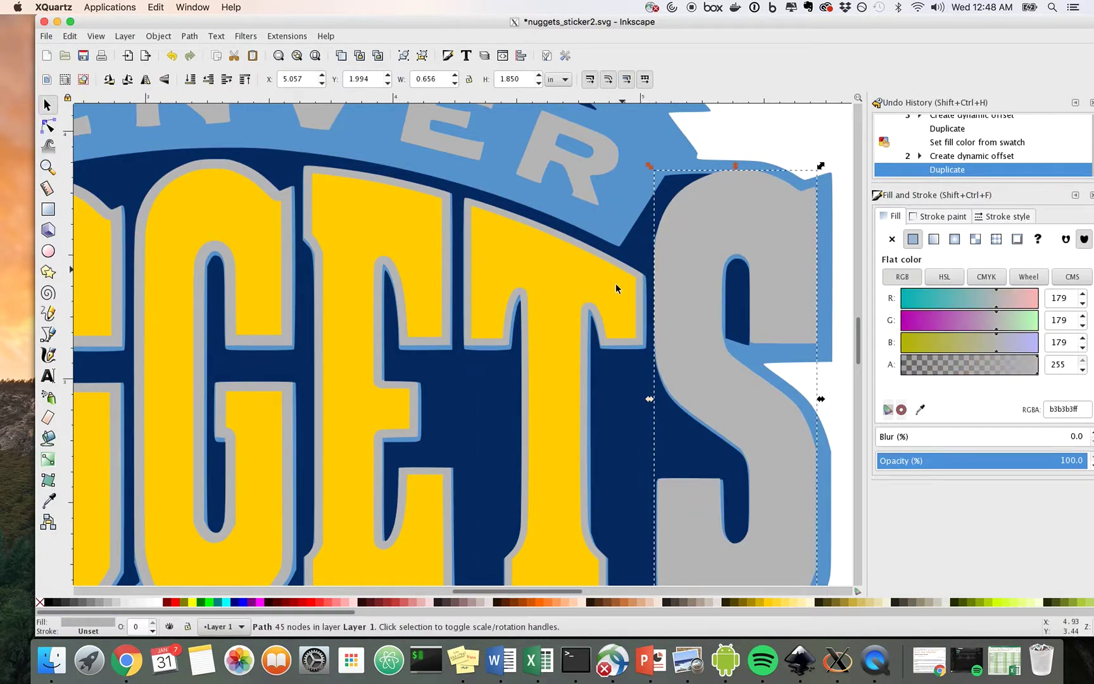
pyautogui.click(769, 600)
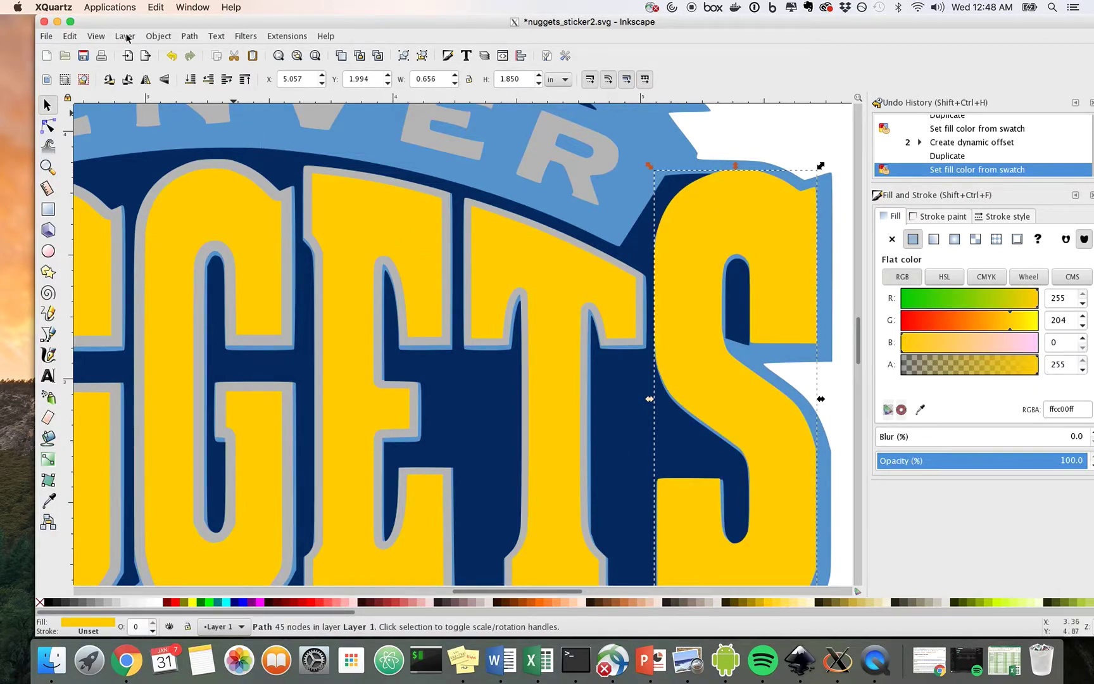
# Apply a dynamic offset to the yellow S and shrink it inward, leaving a thin grey border.
pyautogui.click(190, 36)
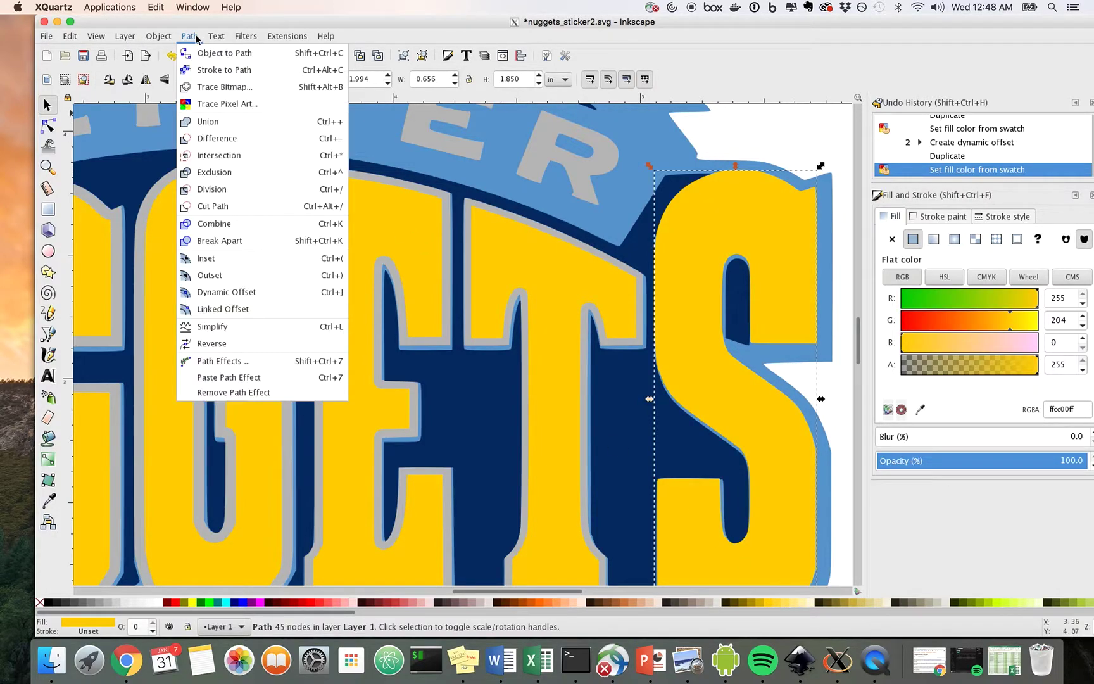
pyautogui.click(246, 297)
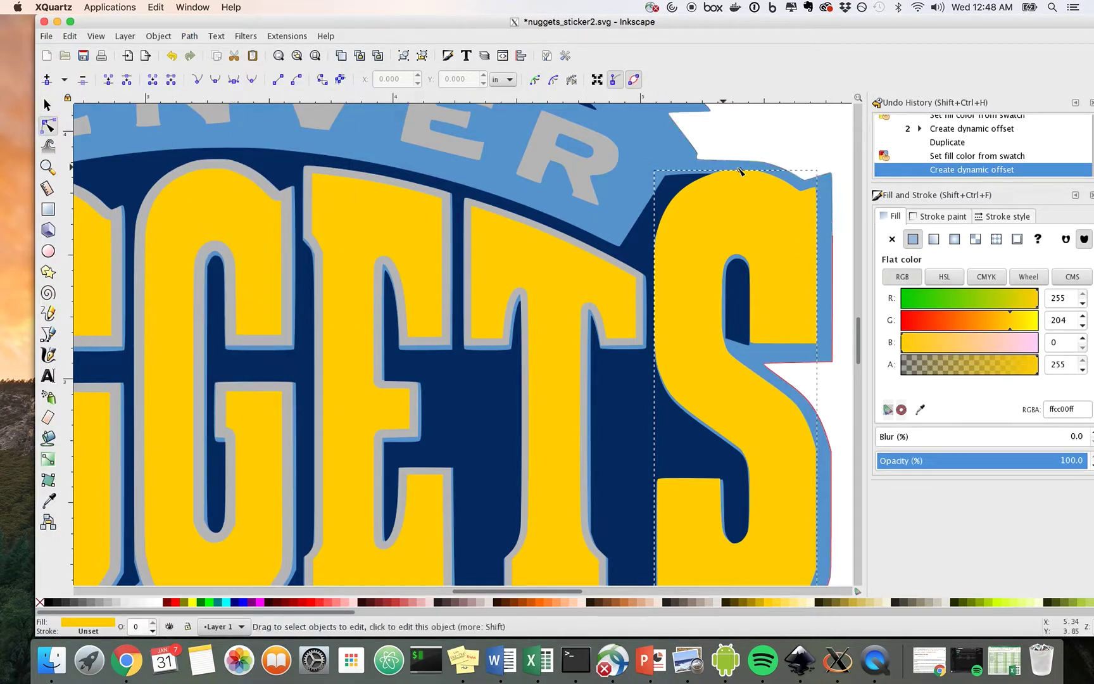
pyautogui.moveTo(740, 169); pyautogui.dragTo(741, 181)
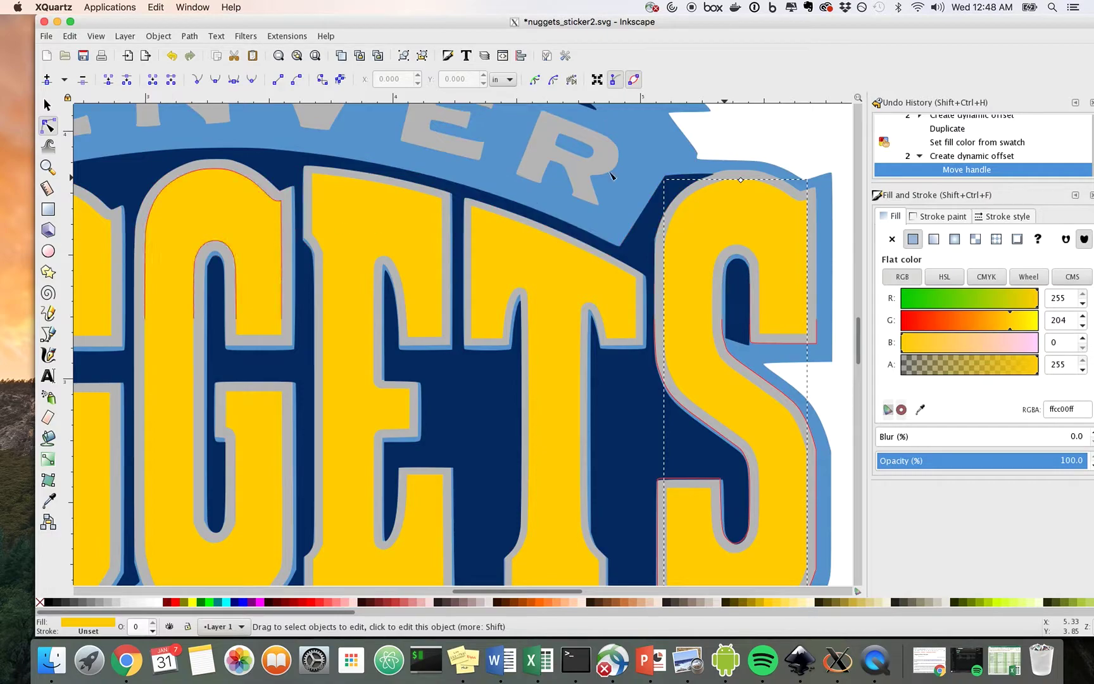
# Leave node editing of the yellow S, save the changes to nuggets_sticker2.svg and clear the selection.
pyautogui.click(48, 105)
pyautogui.hotkey('ctrl', 's')
pyautogui.click(740, 115)
# Examine the whole layered logo on the page and the area around it, checking the inset yellow NUGGETS letters.
pyautogui.scroll(-2, 741, 114)
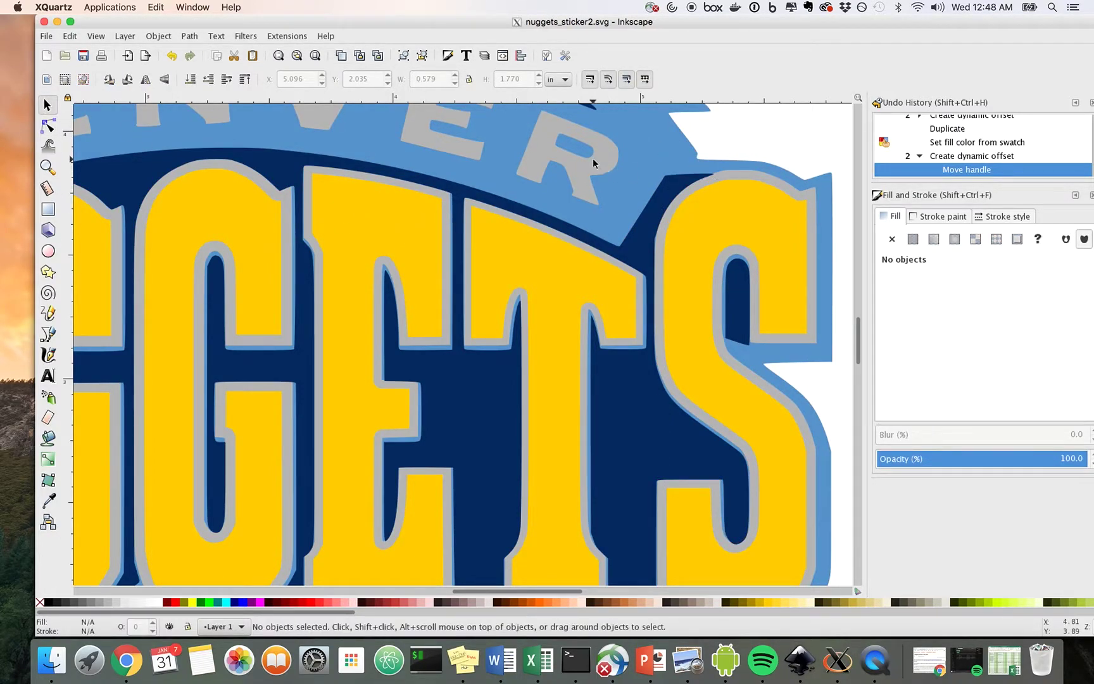
pyautogui.scroll(-1, 593, 159)
pyautogui.scroll(-1, 597, 179)
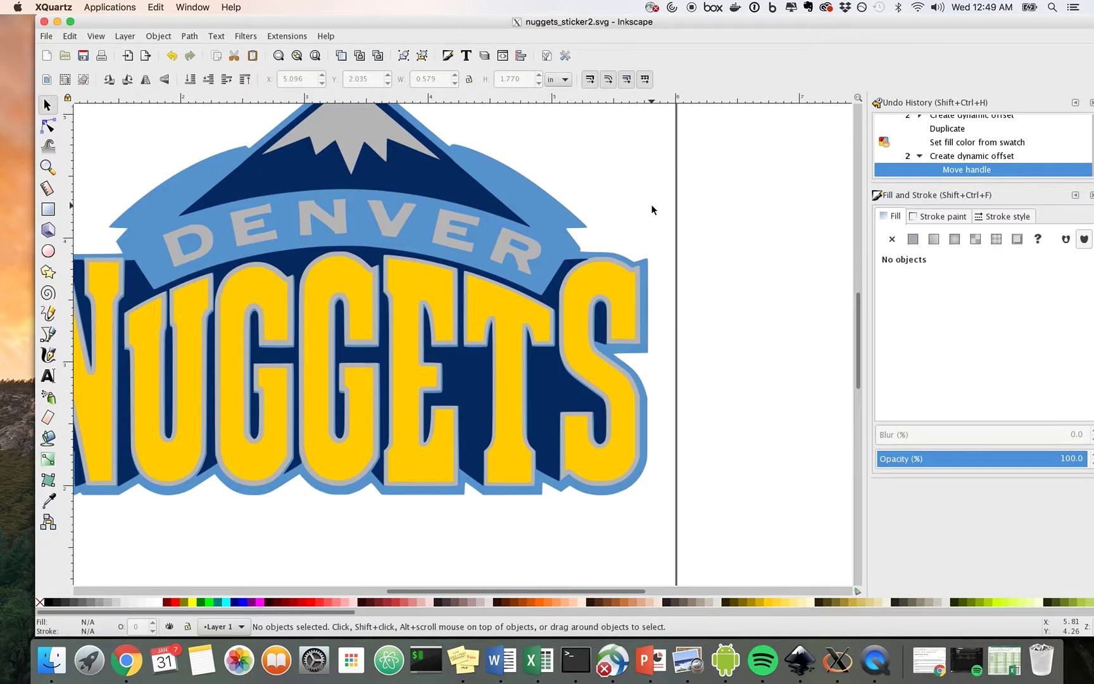
pyautogui.scroll(-1, 640, 205)
pyautogui.scroll(-1, 589, 209)
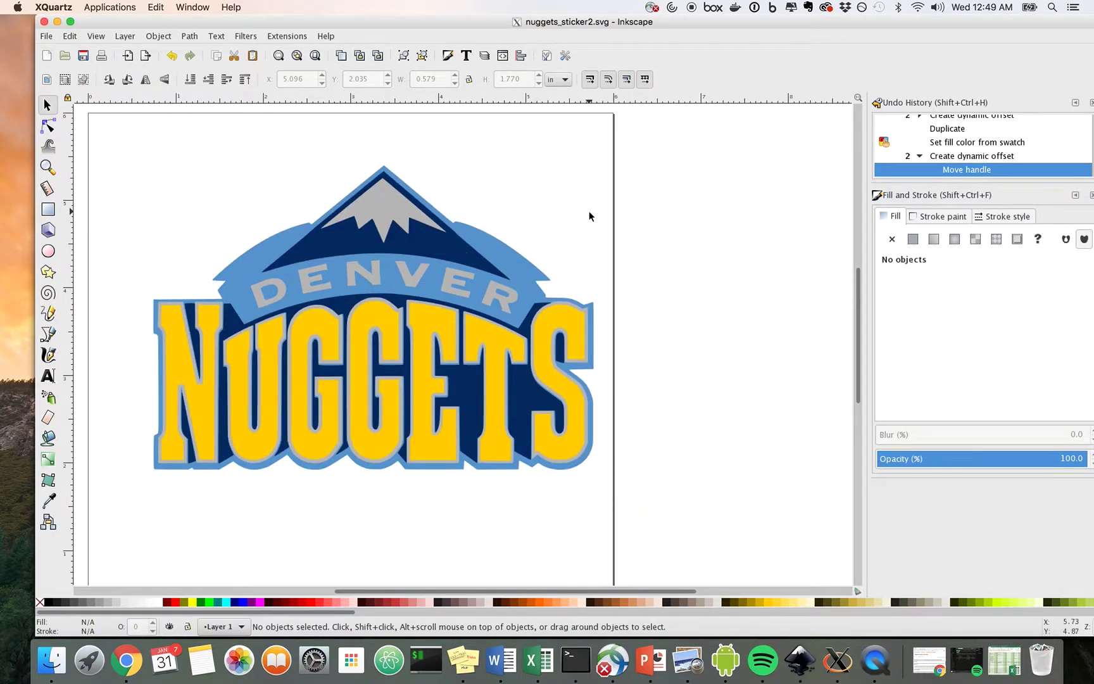
pyautogui.hscroll(-2, 589, 216)
pyautogui.scroll(1, 589, 215)
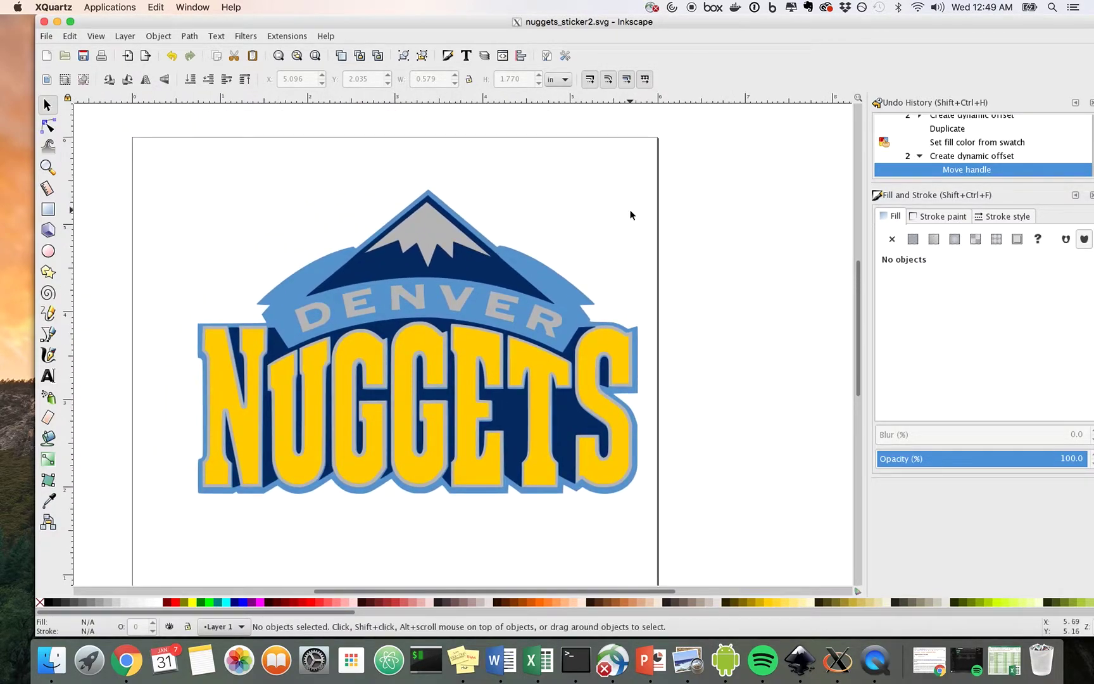
pyautogui.scroll(-2, 630, 216)
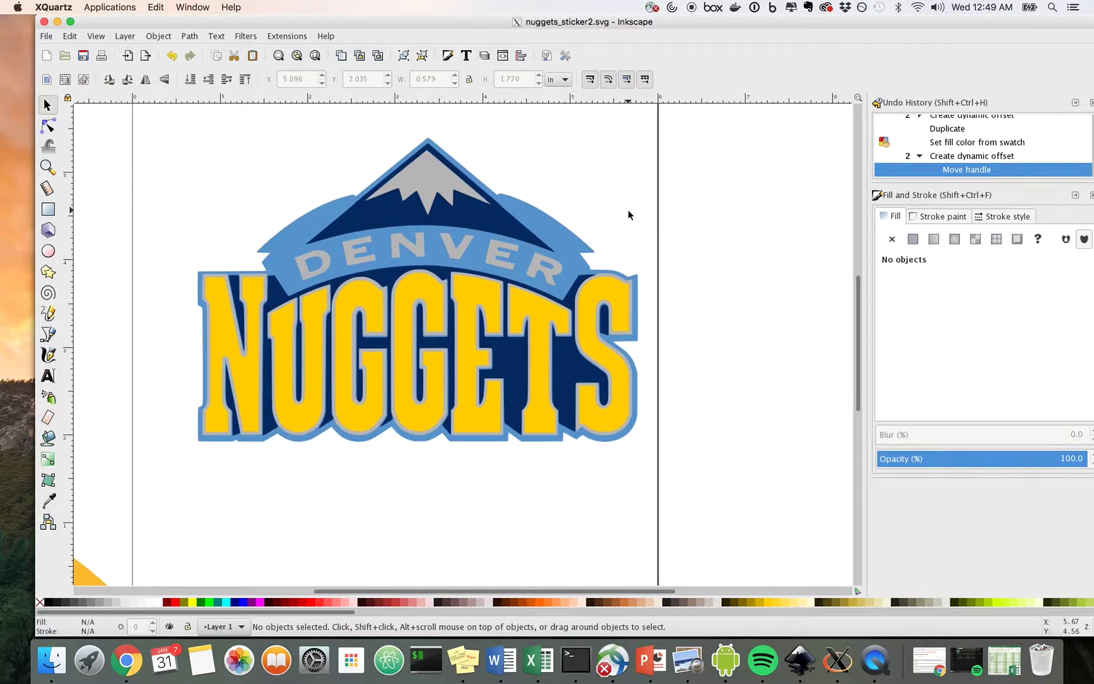
pyautogui.scroll(-8, 629, 216)
pyautogui.hscroll(-6, 629, 215)
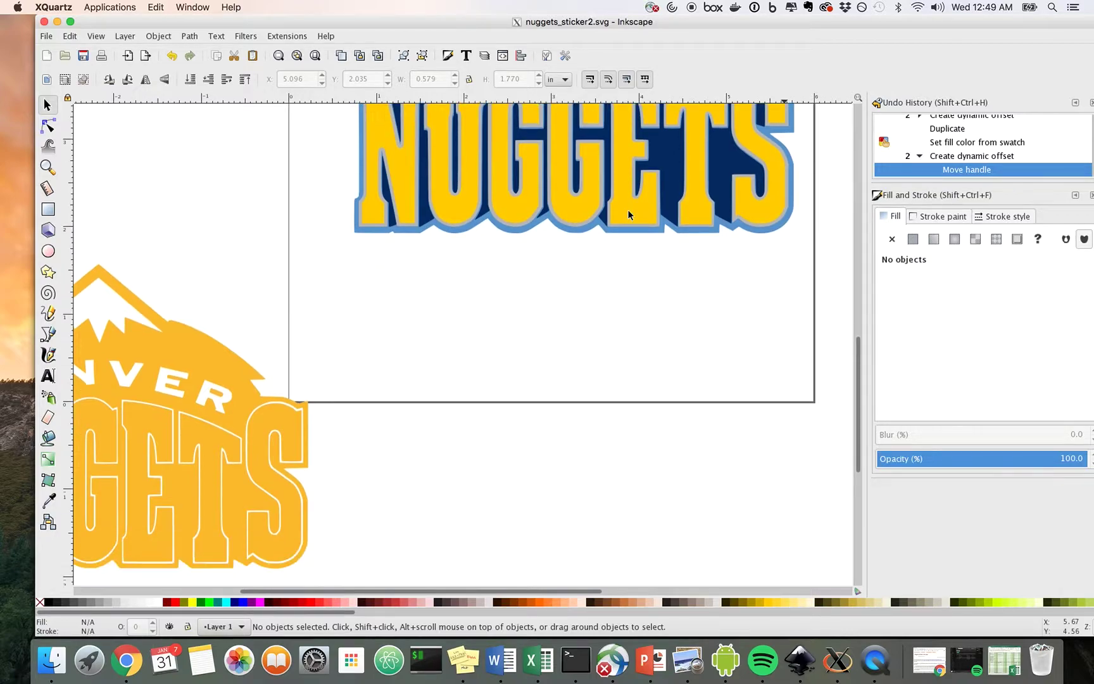
pyautogui.scroll(12, 629, 215)
pyautogui.hscroll(8, 629, 215)
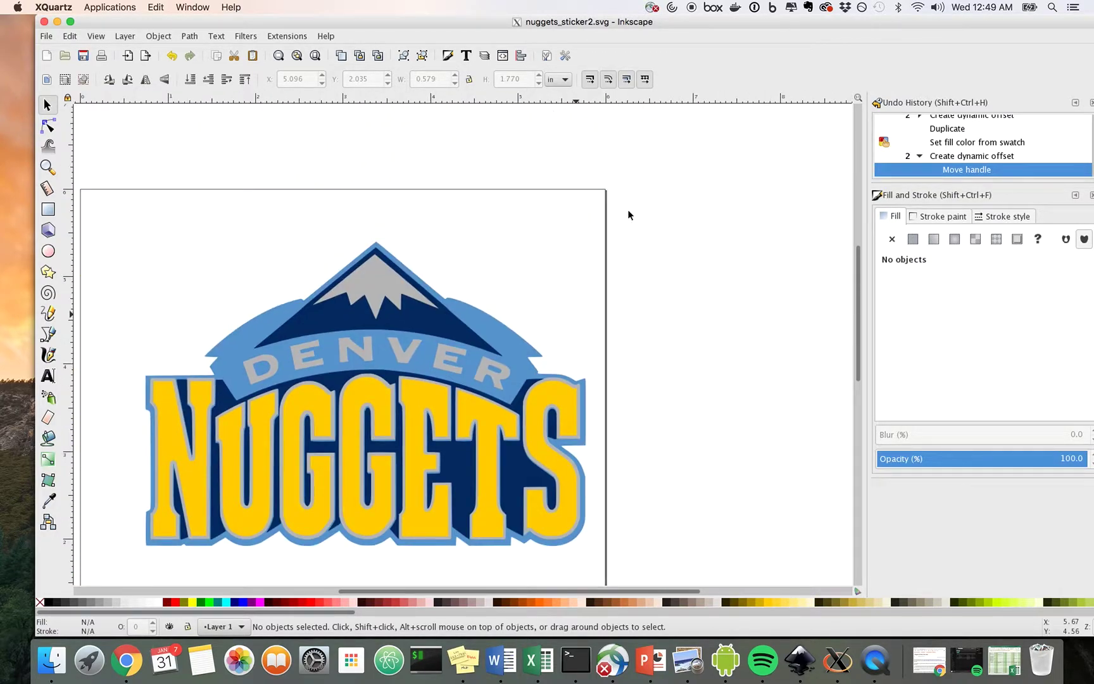
pyautogui.scroll(-2, 629, 215)
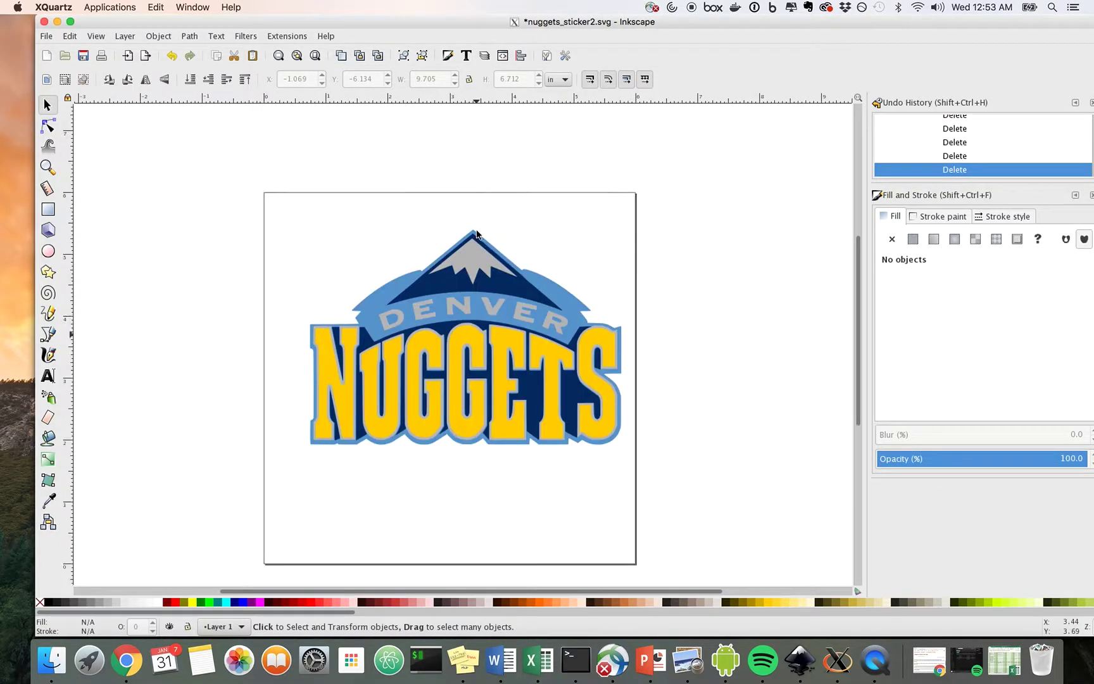
pyautogui.scroll(2, 509, 262)
pyautogui.scroll(-1, 508, 262)
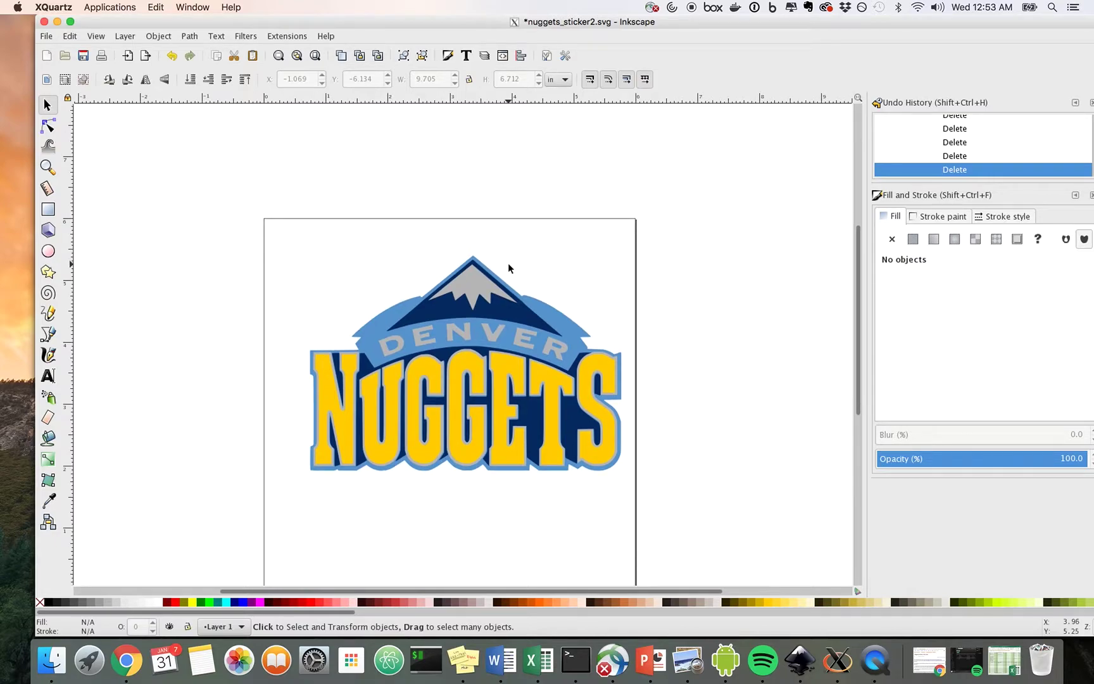
pyautogui.scroll(-2, 506, 262)
pyautogui.scroll(1, 493, 293)
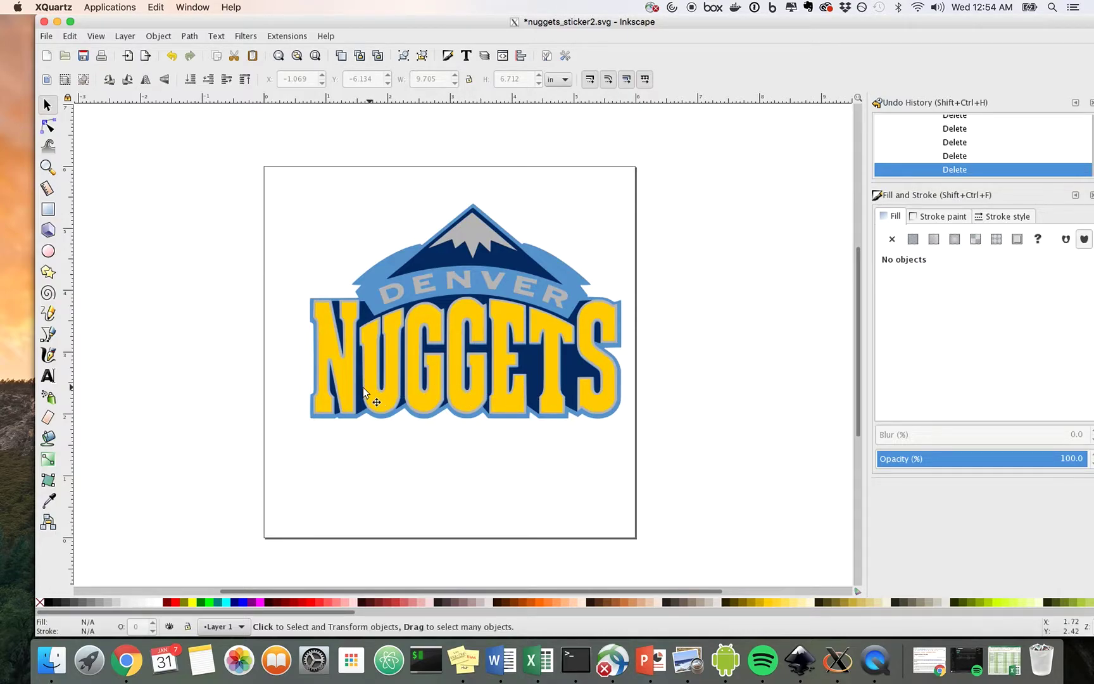
# Select all seven yellow NUGGETS letters and move them together off the logo, up and to its left.
pyautogui.click(345, 380)
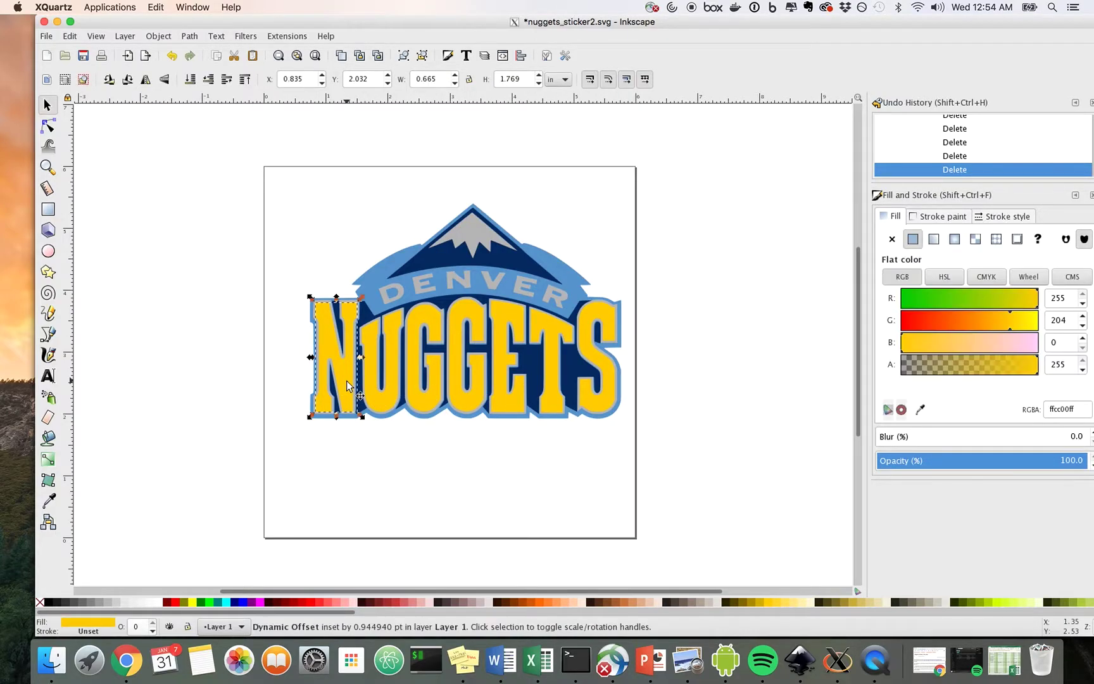
pyautogui.keyDown('shift'); pyautogui.click(376, 397); pyautogui.keyUp('shift')
pyautogui.keyDown('shift'); pyautogui.click(431, 397); pyautogui.keyUp('shift')
pyautogui.keyDown('shift'); pyautogui.click(467, 394); pyautogui.keyUp('shift')
pyautogui.keyDown('shift'); pyautogui.click(522, 400); pyautogui.keyUp('shift')
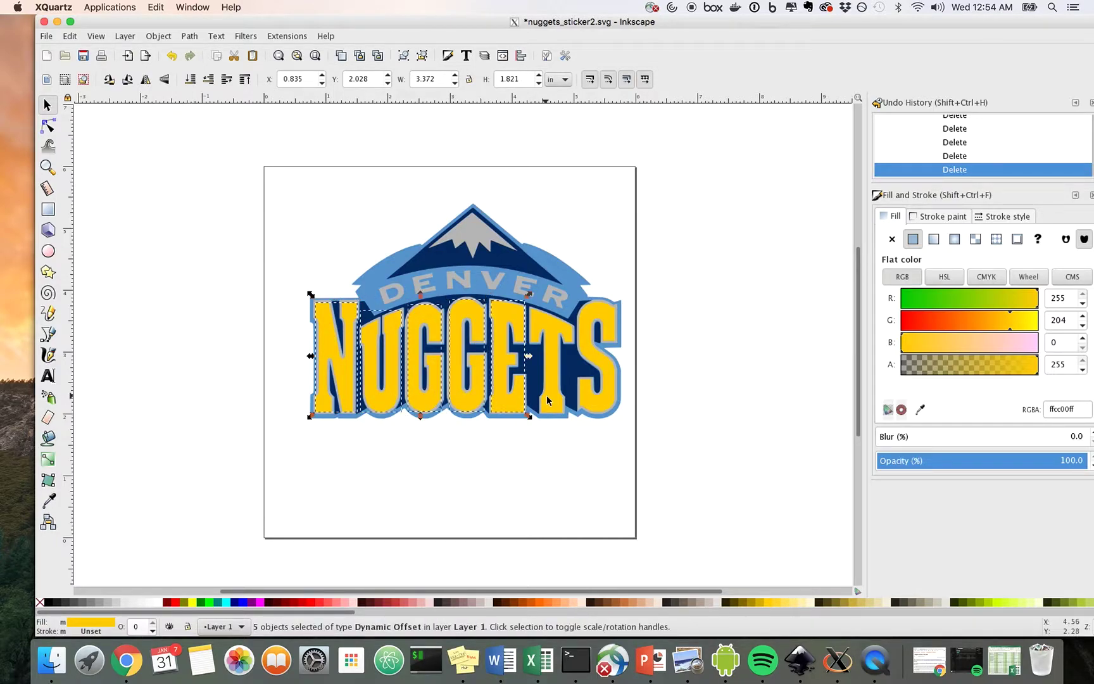
pyautogui.keyDown('shift'); pyautogui.click(549, 399); pyautogui.keyUp('shift')
pyautogui.keyDown('shift'); pyautogui.click(594, 401); pyautogui.keyUp('shift')
pyautogui.moveTo(356, 391); pyautogui.dragTo(135, 217)
pyautogui.click(180, 323)
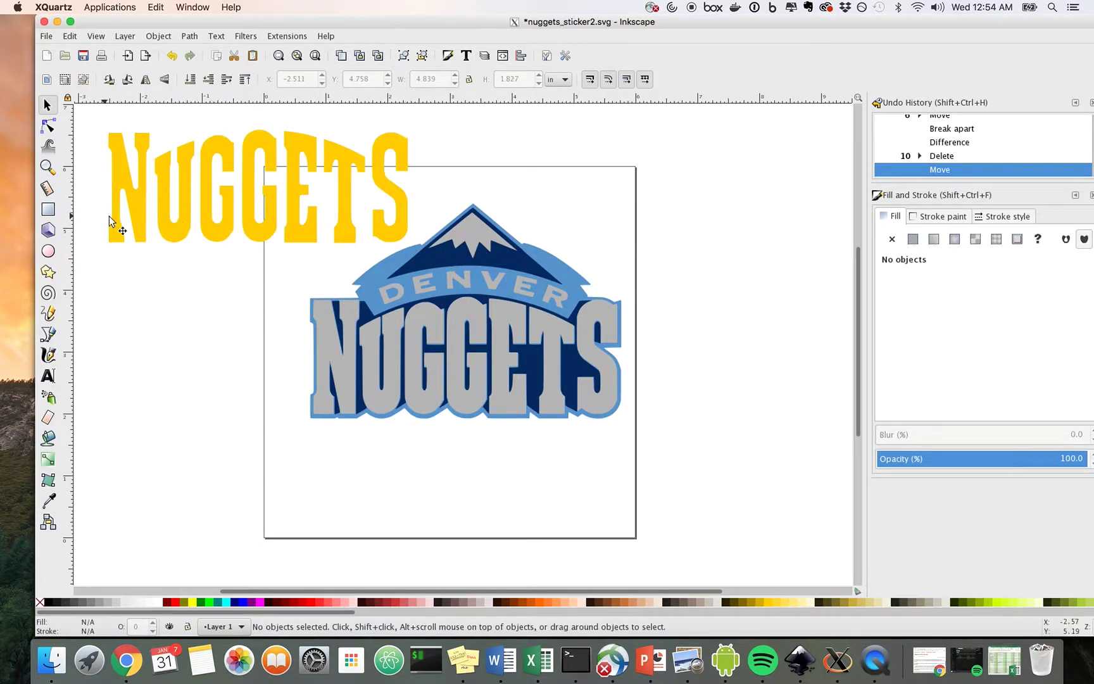
# Group the seven yellow NUGGETS letters into one object and shift the group slightly farther from the logo.
pyautogui.click(127, 215)
pyautogui.keyDown('shift'); pyautogui.click(187, 221); pyautogui.keyUp('shift')
pyautogui.keyDown('shift'); pyautogui.click(206, 219); pyautogui.keyUp('shift')
pyautogui.keyDown('shift'); pyautogui.click(275, 231); pyautogui.keyUp('shift')
pyautogui.keyDown('shift'); pyautogui.click(291, 229); pyautogui.keyUp('shift')
pyautogui.keyDown('shift'); pyautogui.click(339, 235); pyautogui.keyUp('shift')
pyautogui.keyDown('shift'); pyautogui.click(376, 236); pyautogui.keyUp('shift')
pyautogui.rightClick(308, 236)
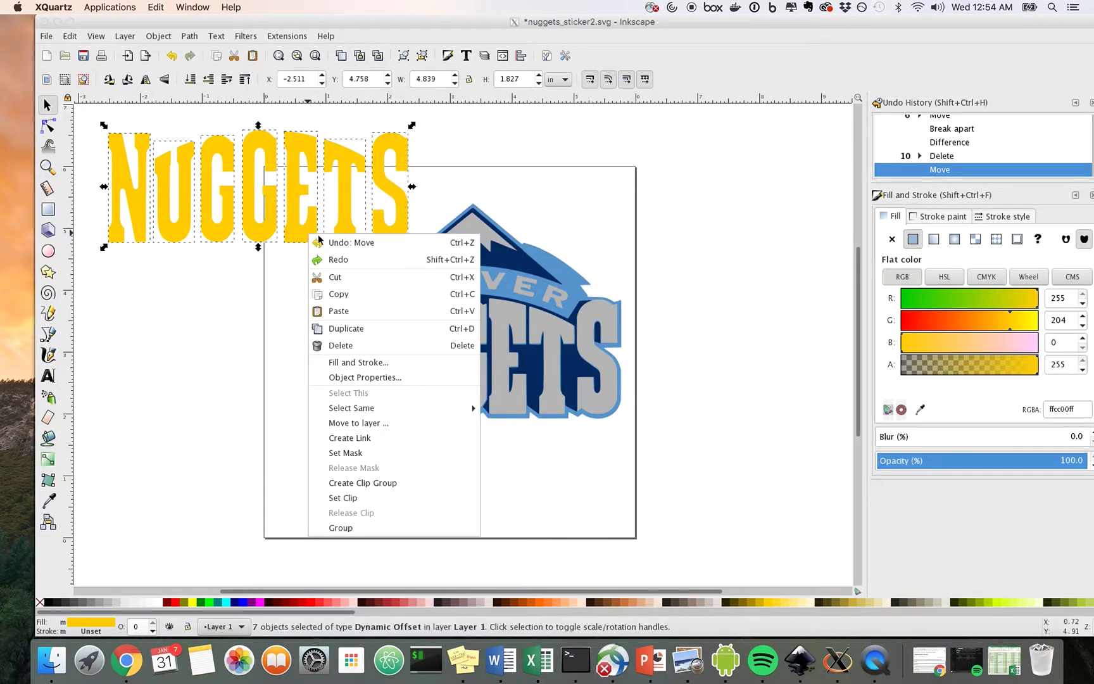
pyautogui.click(351, 527)
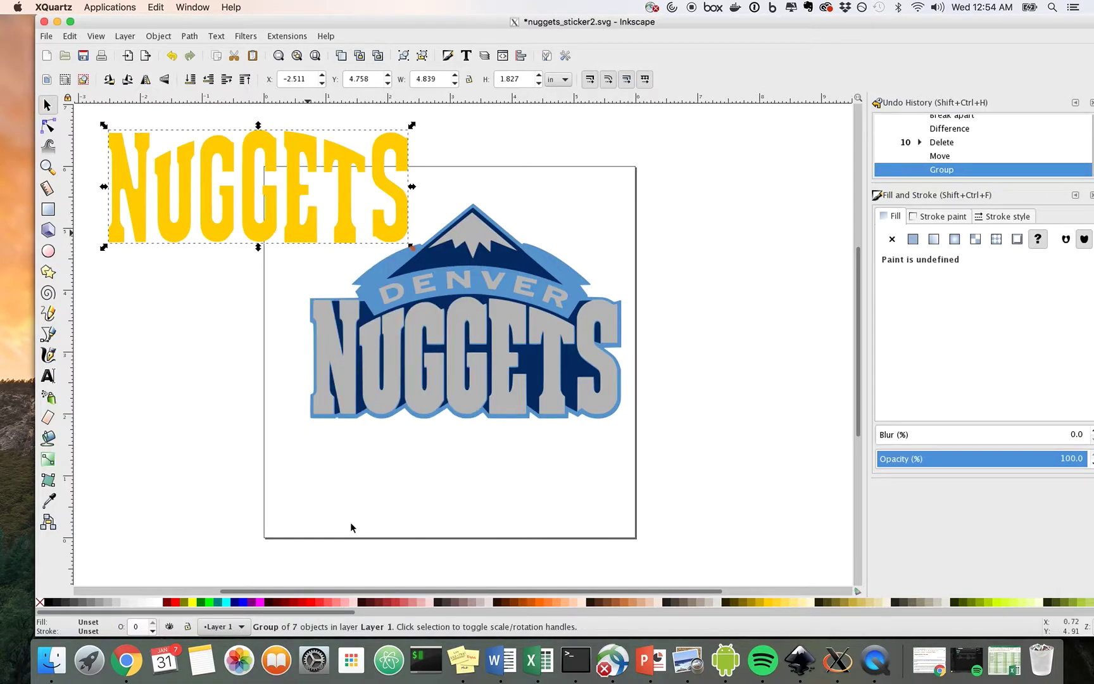
pyautogui.click(325, 493)
pyautogui.moveTo(274, 219); pyautogui.dragTo(263, 212)
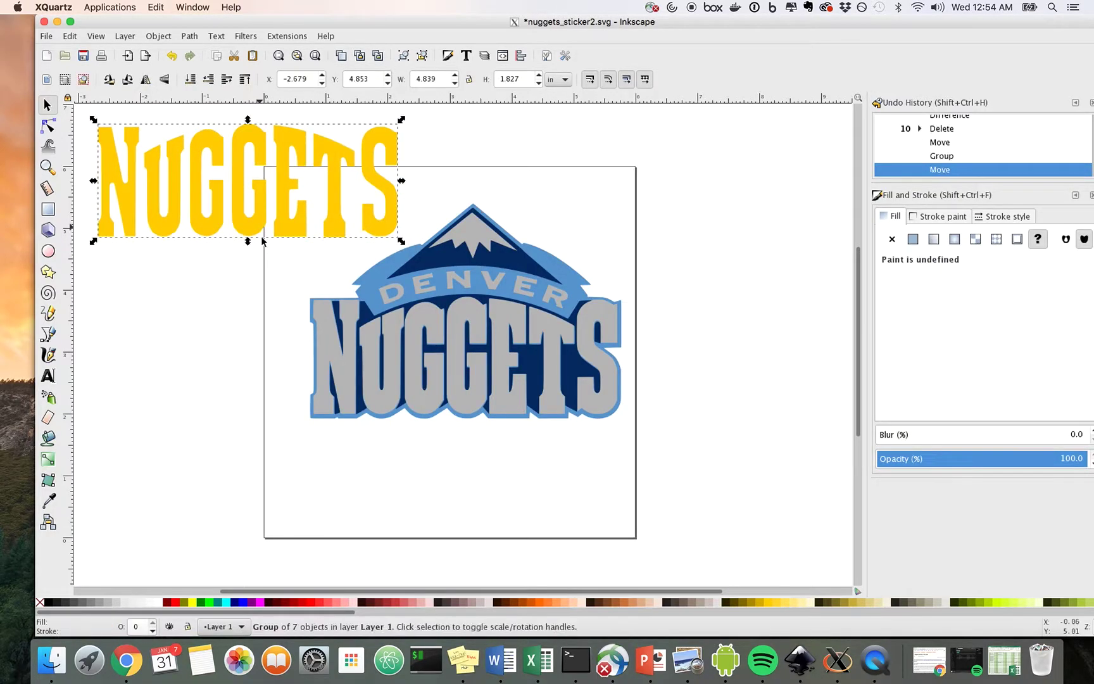
pyautogui.click(302, 386)
pyautogui.click(496, 261)
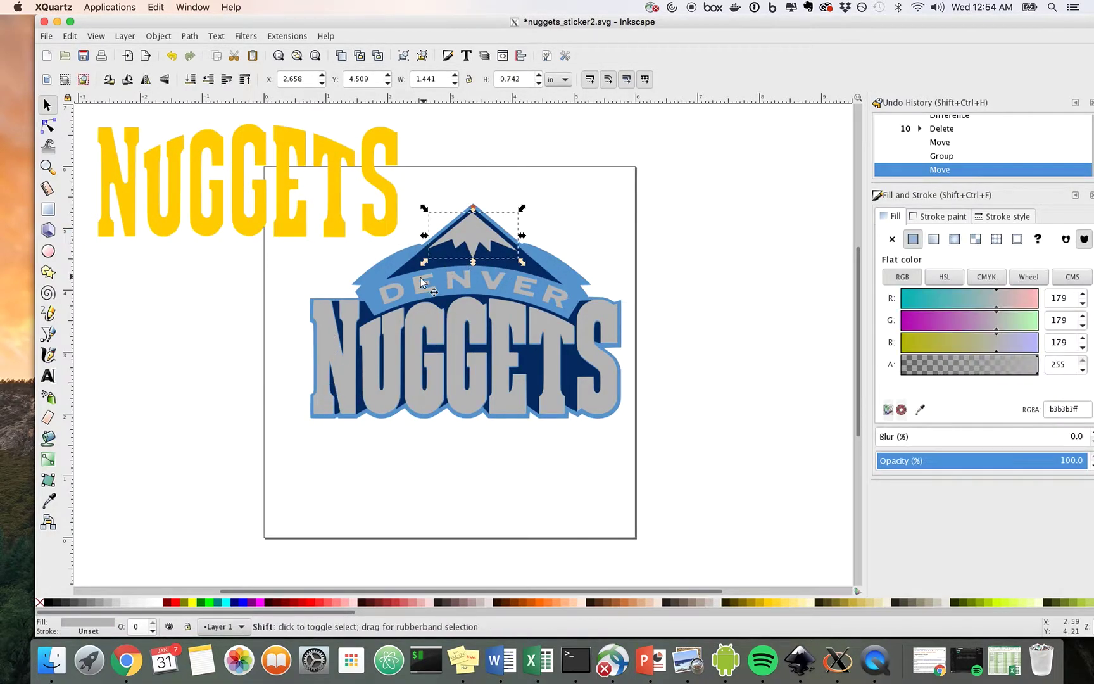
pyautogui.keyDown('shift'); pyautogui.click(398, 294); pyautogui.keyUp('shift')
pyautogui.keyDown('shift'); pyautogui.click(429, 289); pyautogui.keyUp('shift')
pyautogui.keyDown('shift'); pyautogui.click(453, 277); pyautogui.keyUp('shift')
pyautogui.keyDown('shift'); pyautogui.click(490, 281); pyautogui.keyUp('shift')
pyautogui.keyDown('shift'); pyautogui.click(521, 286); pyautogui.keyUp('shift')
pyautogui.keyDown('shift'); pyautogui.click(547, 292); pyautogui.keyUp('shift')
pyautogui.keyDown('shift'); pyautogui.click(355, 353); pyautogui.keyUp('shift')
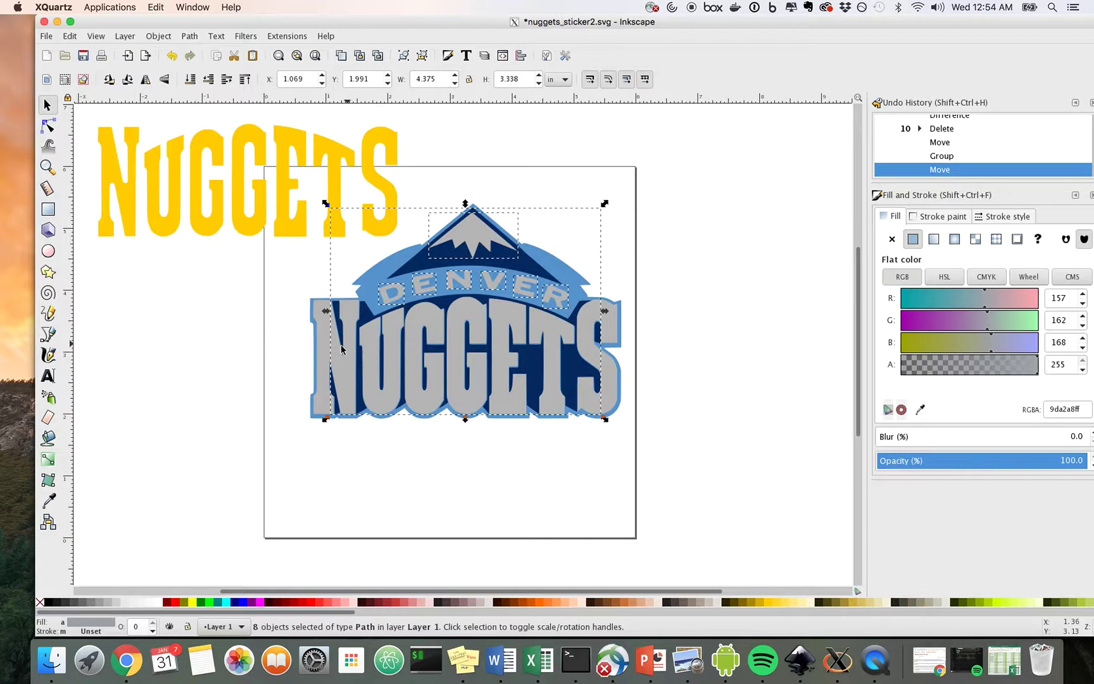
pyautogui.keyDown('shift'); pyautogui.click(348, 344); pyautogui.keyUp('shift')
pyautogui.click(287, 344)
# Group the seven grey NUGGETS letters, the grey DENVER letters and the grey mountain snowcap into one object.
pyautogui.click(336, 352)
pyautogui.keyDown('shift'); pyautogui.click(405, 345); pyautogui.keyUp('shift')
pyautogui.keyDown('shift'); pyautogui.click(430, 335); pyautogui.keyUp('shift')
pyautogui.keyDown('shift'); pyautogui.click(484, 326); pyautogui.keyUp('shift')
pyautogui.keyDown('shift'); pyautogui.click(529, 323); pyautogui.keyUp('shift')
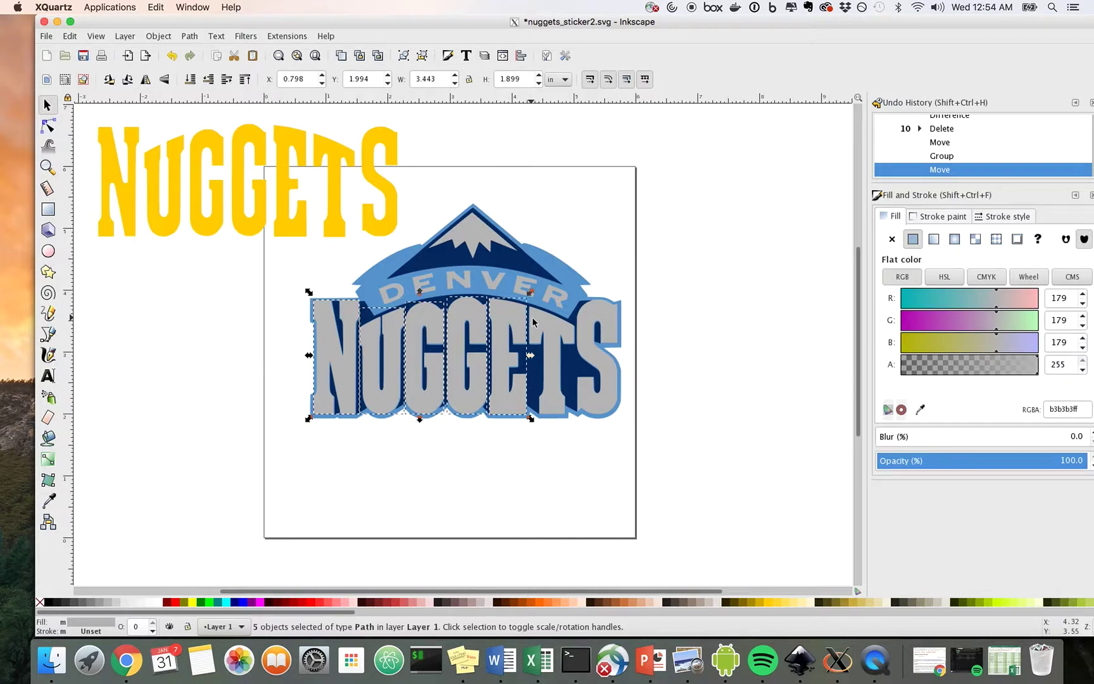
pyautogui.keyDown('shift'); pyautogui.click(559, 334); pyautogui.keyUp('shift')
pyautogui.keyDown('shift'); pyautogui.click(580, 335); pyautogui.keyUp('shift')
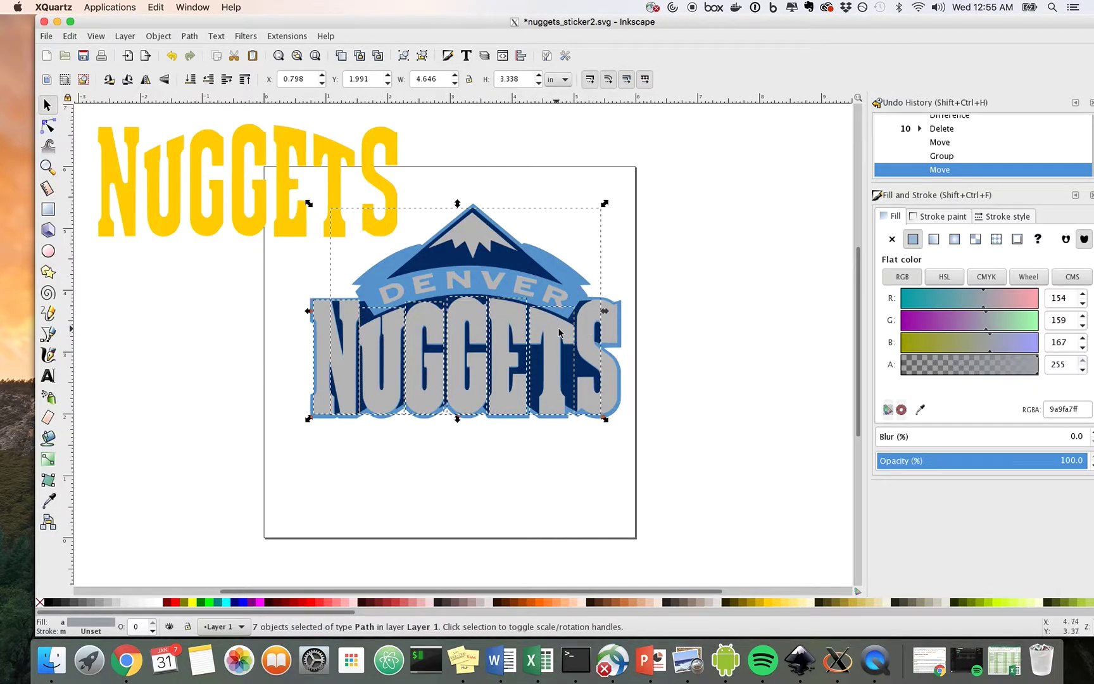
pyautogui.keyDown('shift'); pyautogui.click(588, 306); pyautogui.keyUp('shift')
pyautogui.keyDown('shift'); pyautogui.click(597, 315); pyautogui.keyUp('shift')
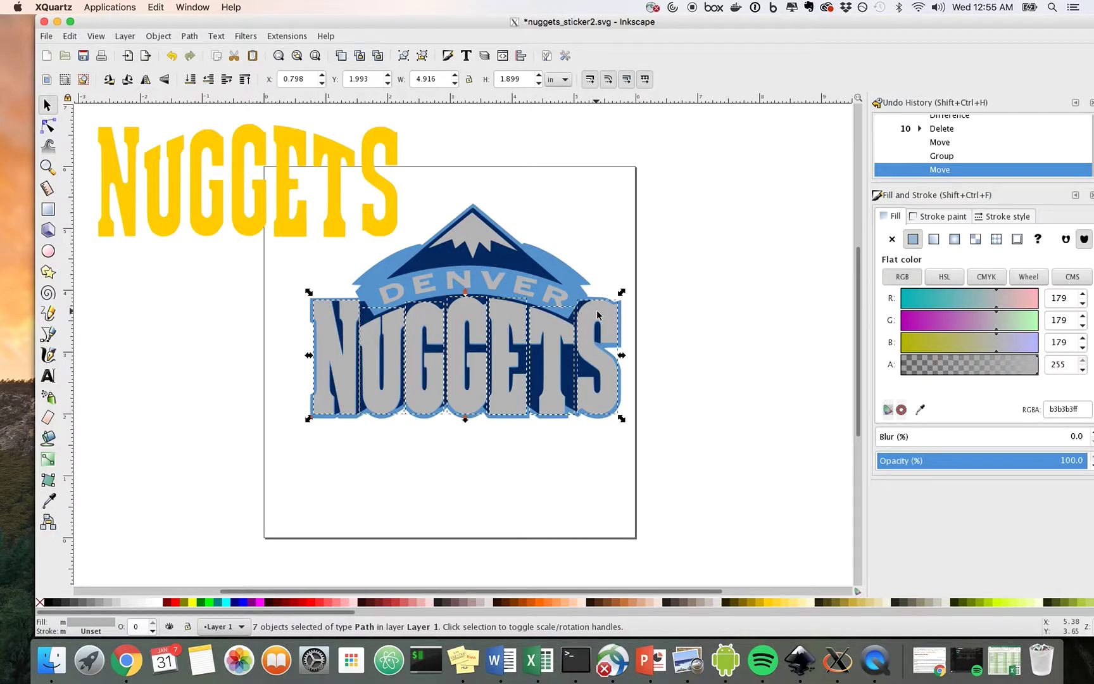
pyautogui.press('+')
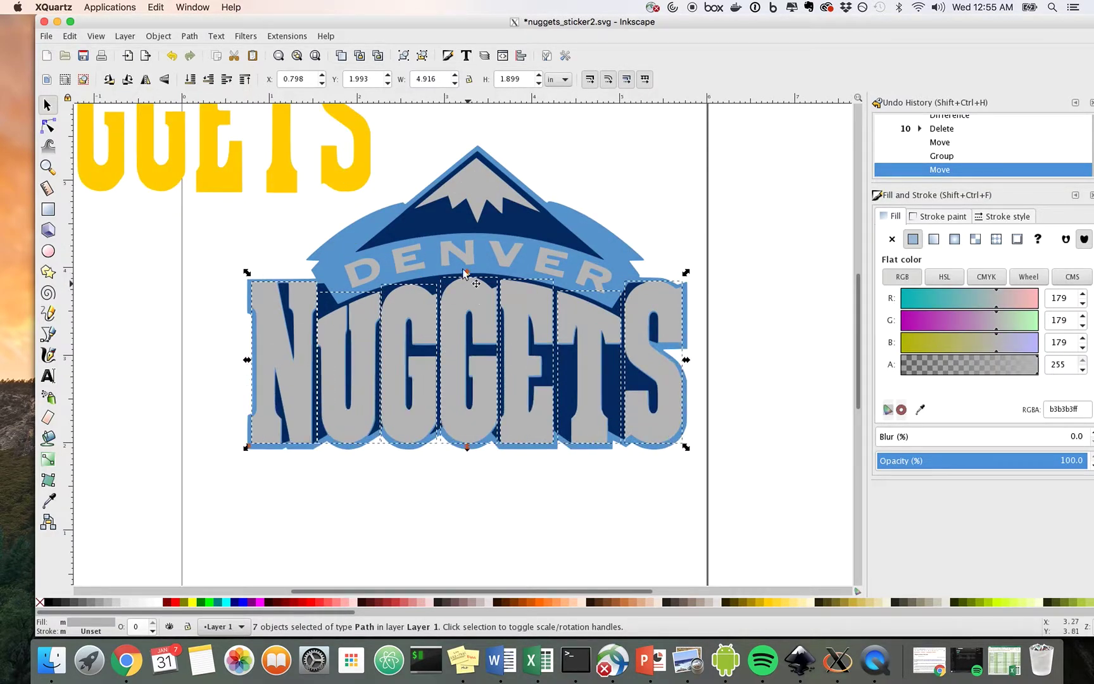
pyautogui.keyDown('shift'); pyautogui.click(376, 273); pyautogui.keyUp('shift')
pyautogui.keyDown('shift'); pyautogui.click(406, 266); pyautogui.keyUp('shift')
pyautogui.keyDown('shift'); pyautogui.click(456, 253); pyautogui.keyUp('shift')
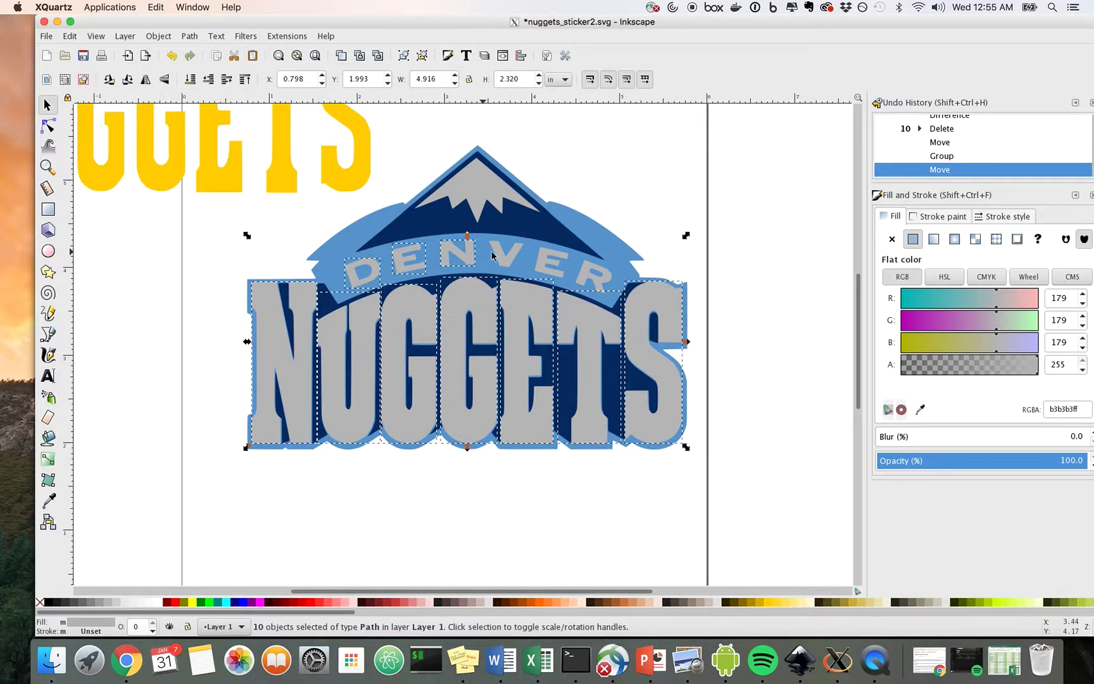
pyautogui.keyDown('shift'); pyautogui.click(500, 255); pyautogui.keyUp('shift')
pyautogui.keyDown('shift'); pyautogui.click(493, 198); pyautogui.keyUp('shift')
pyautogui.keyDown('shift'); pyautogui.click(494, 198); pyautogui.keyUp('shift')
pyautogui.rightClick(493, 199)
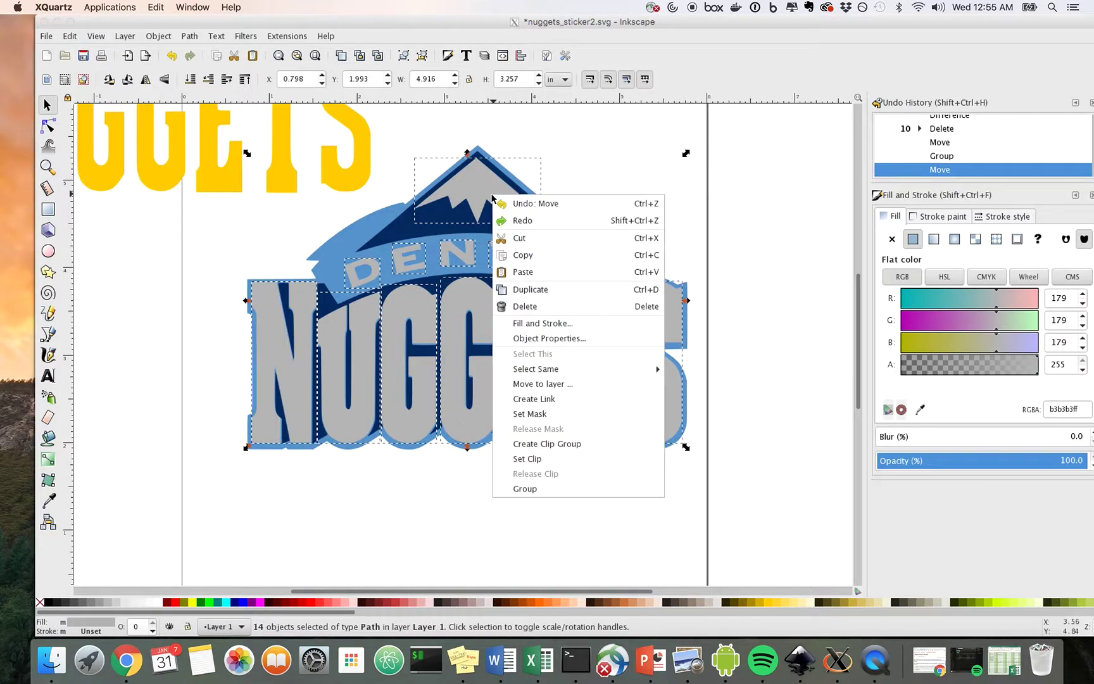
pyautogui.click(528, 483)
# Move the grey group off the logo to an empty area below the yellow letters.
pyautogui.scroll(-1, 529, 483)
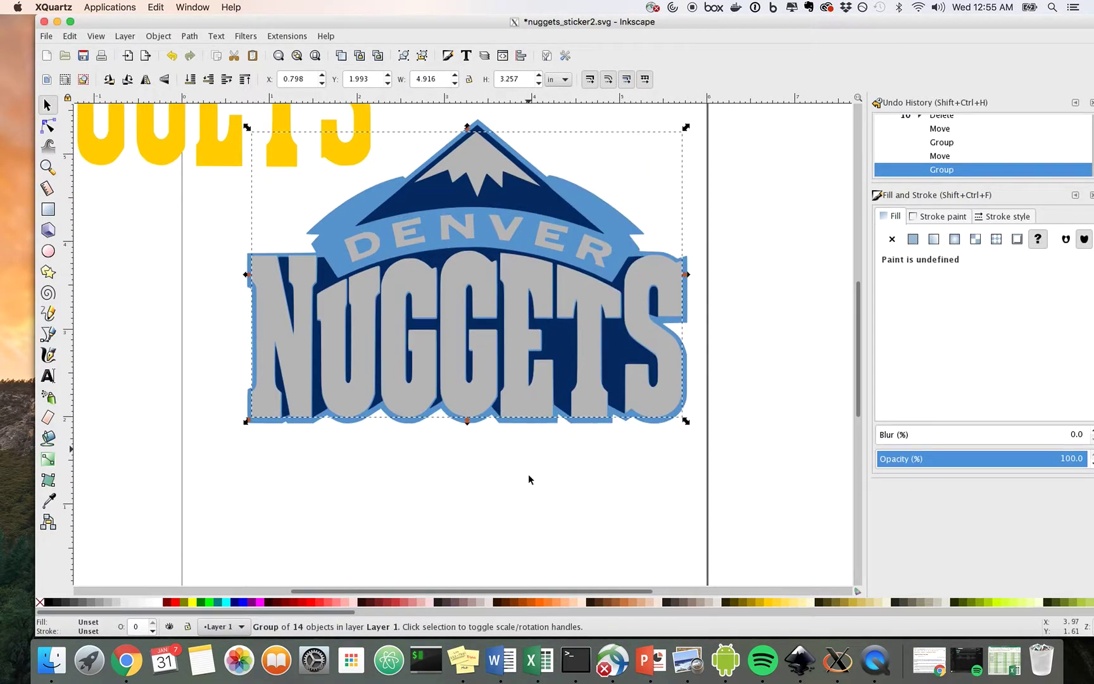
pyautogui.press('-')
pyautogui.press('-')
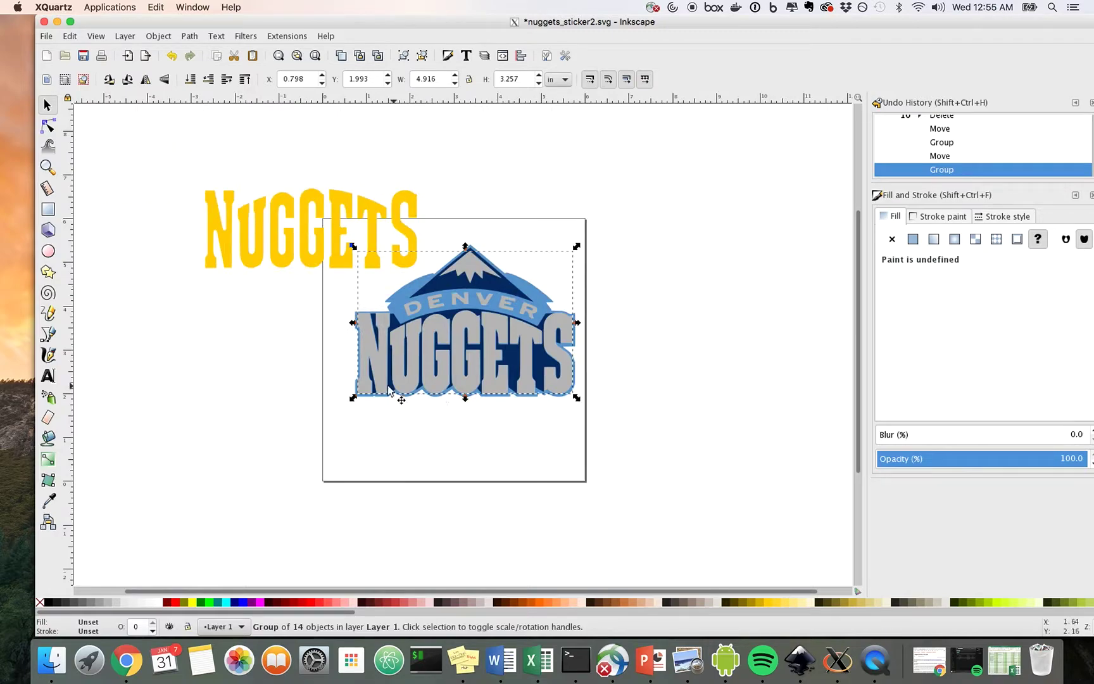
pyautogui.moveTo(376, 375); pyautogui.dragTo(133, 408)
pyautogui.click(509, 451)
pyautogui.click(510, 361)
pyautogui.press('Escape')
# Separate the navy shape from the light blue silhouette, placing navy to the right of the yellow letters and light blue below it.
pyautogui.moveTo(476, 276); pyautogui.dragTo(689, 218)
pyautogui.click(522, 363)
pyautogui.moveTo(523, 363); pyautogui.dragTo(575, 487)
pyautogui.press('Escape')
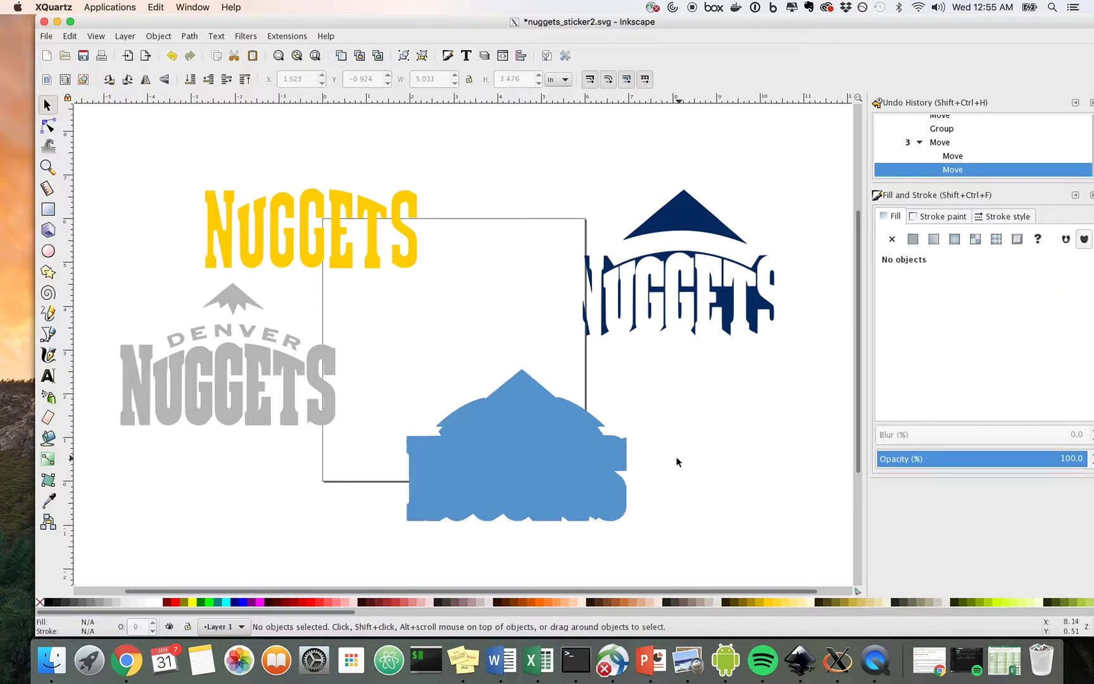
pyautogui.moveTo(679, 219); pyautogui.dragTo(580, 219)
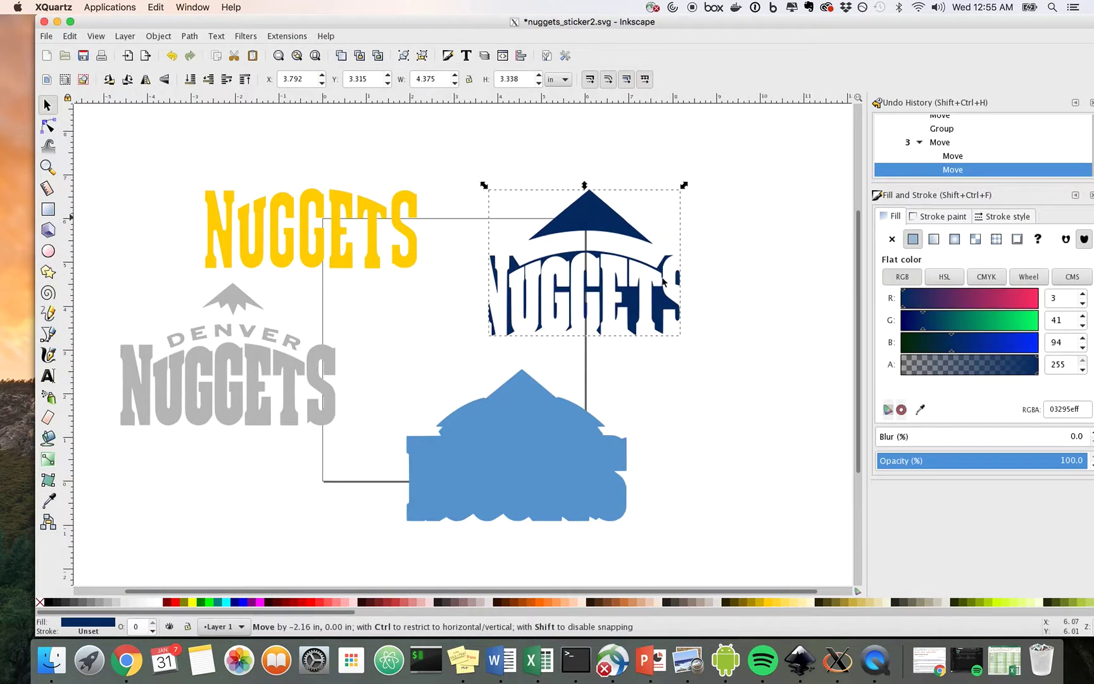
pyautogui.press('Escape')
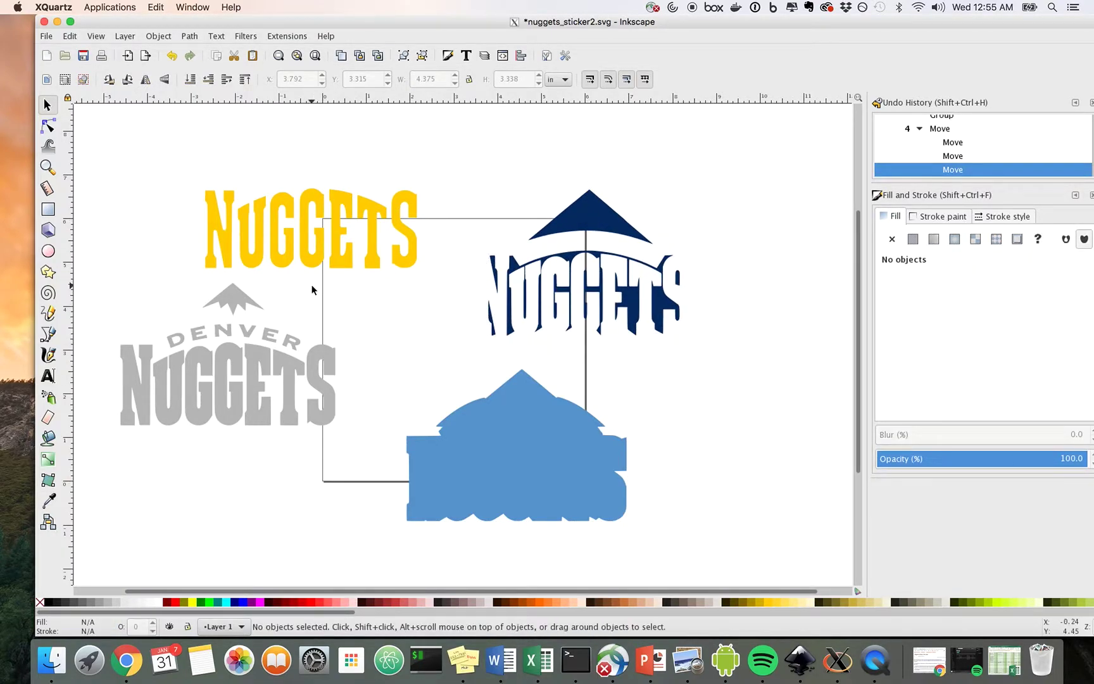
# Save nuggets_sticker2.svg with the four color layers laid out separately.
pyautogui.click(46, 37)
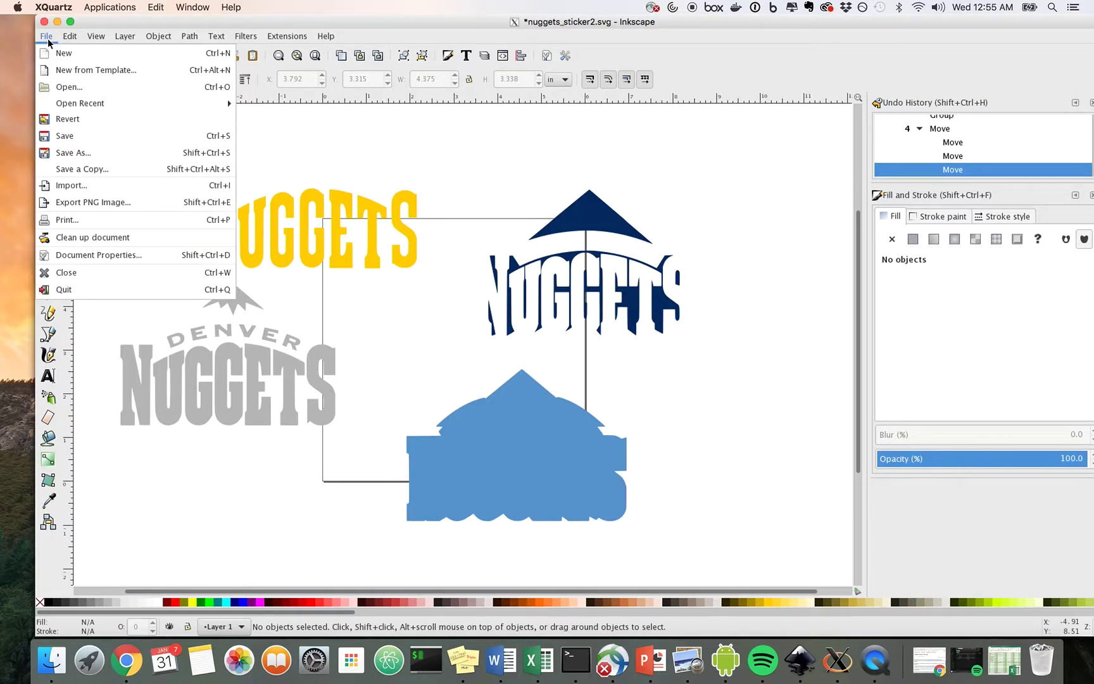
pyautogui.click(48, 37)
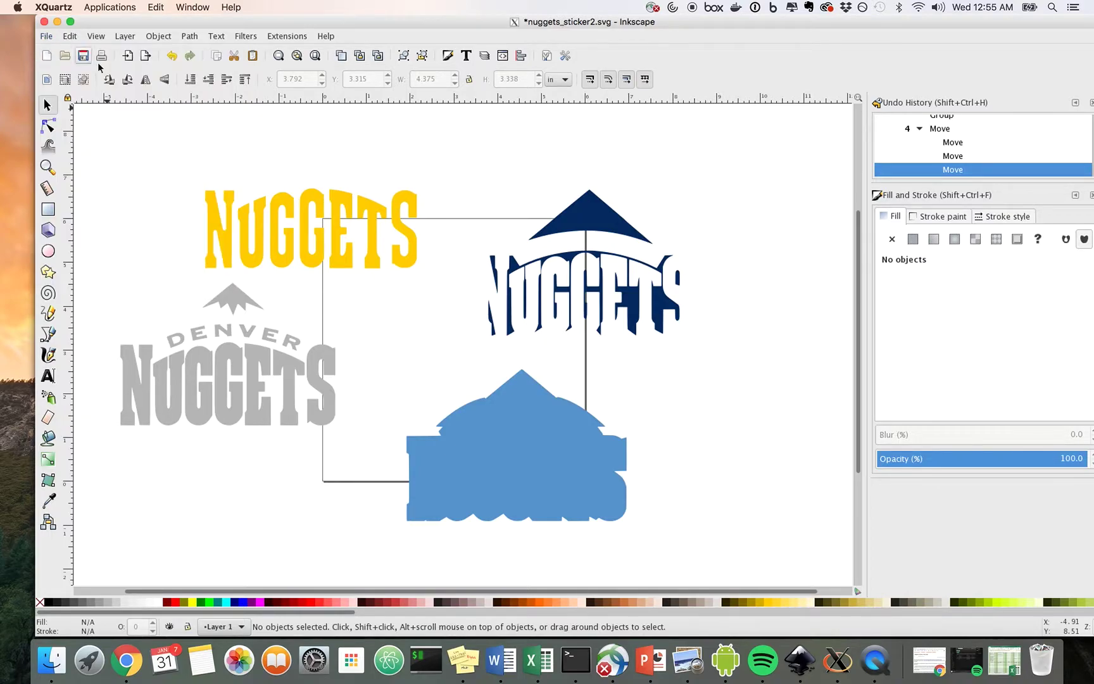
pyautogui.hotkey('ctrl', 's')
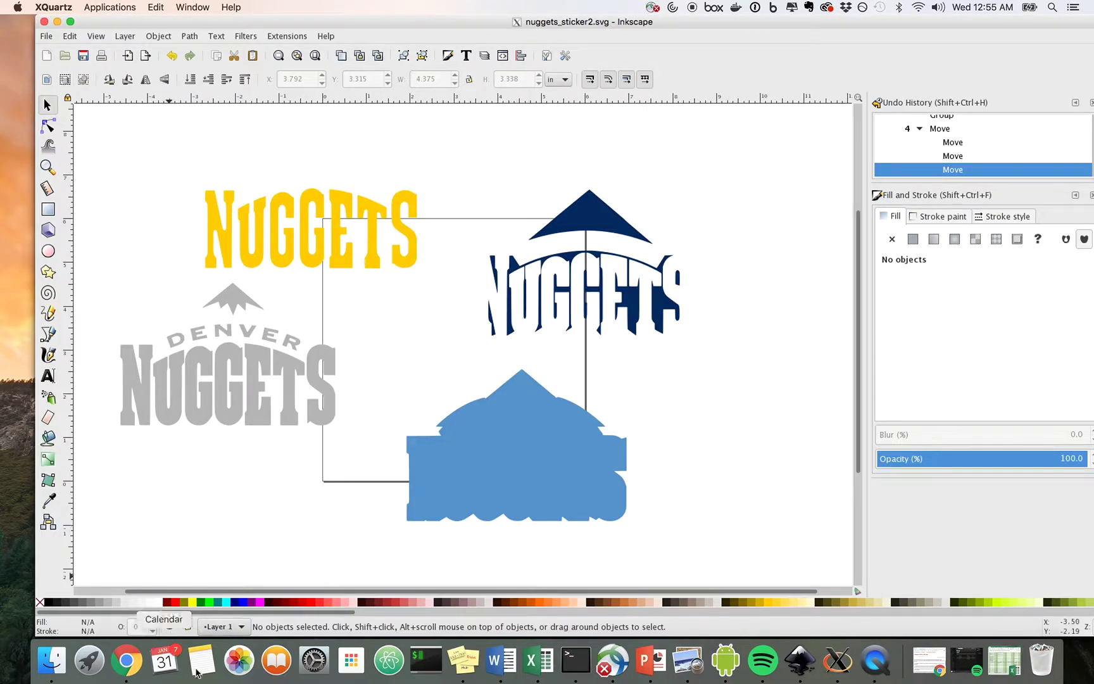
# Postpone the offered Docker update and switch to QuickTime Player.
pyautogui.click(852, 669)
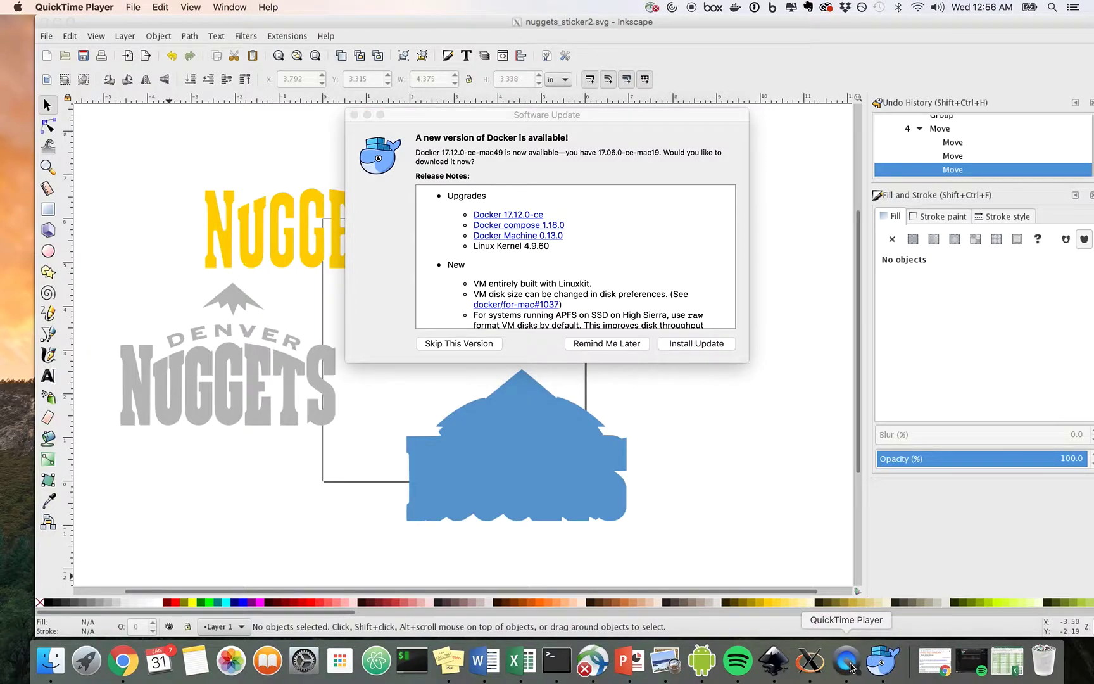
pyautogui.click(607, 342)
pyautogui.click(876, 665)
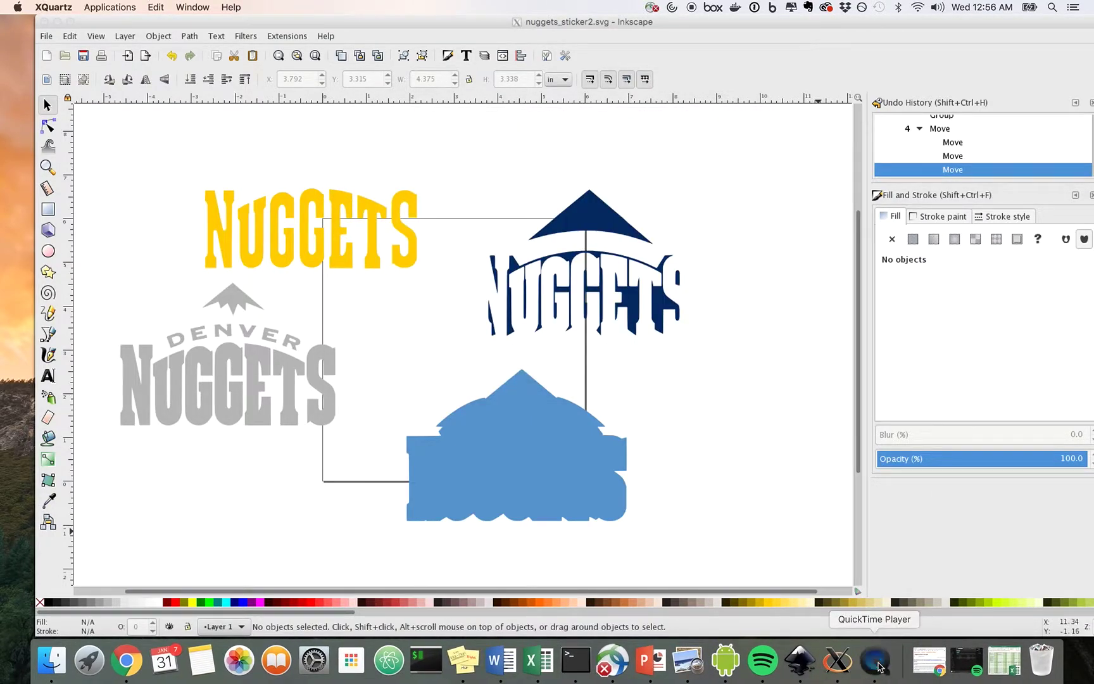